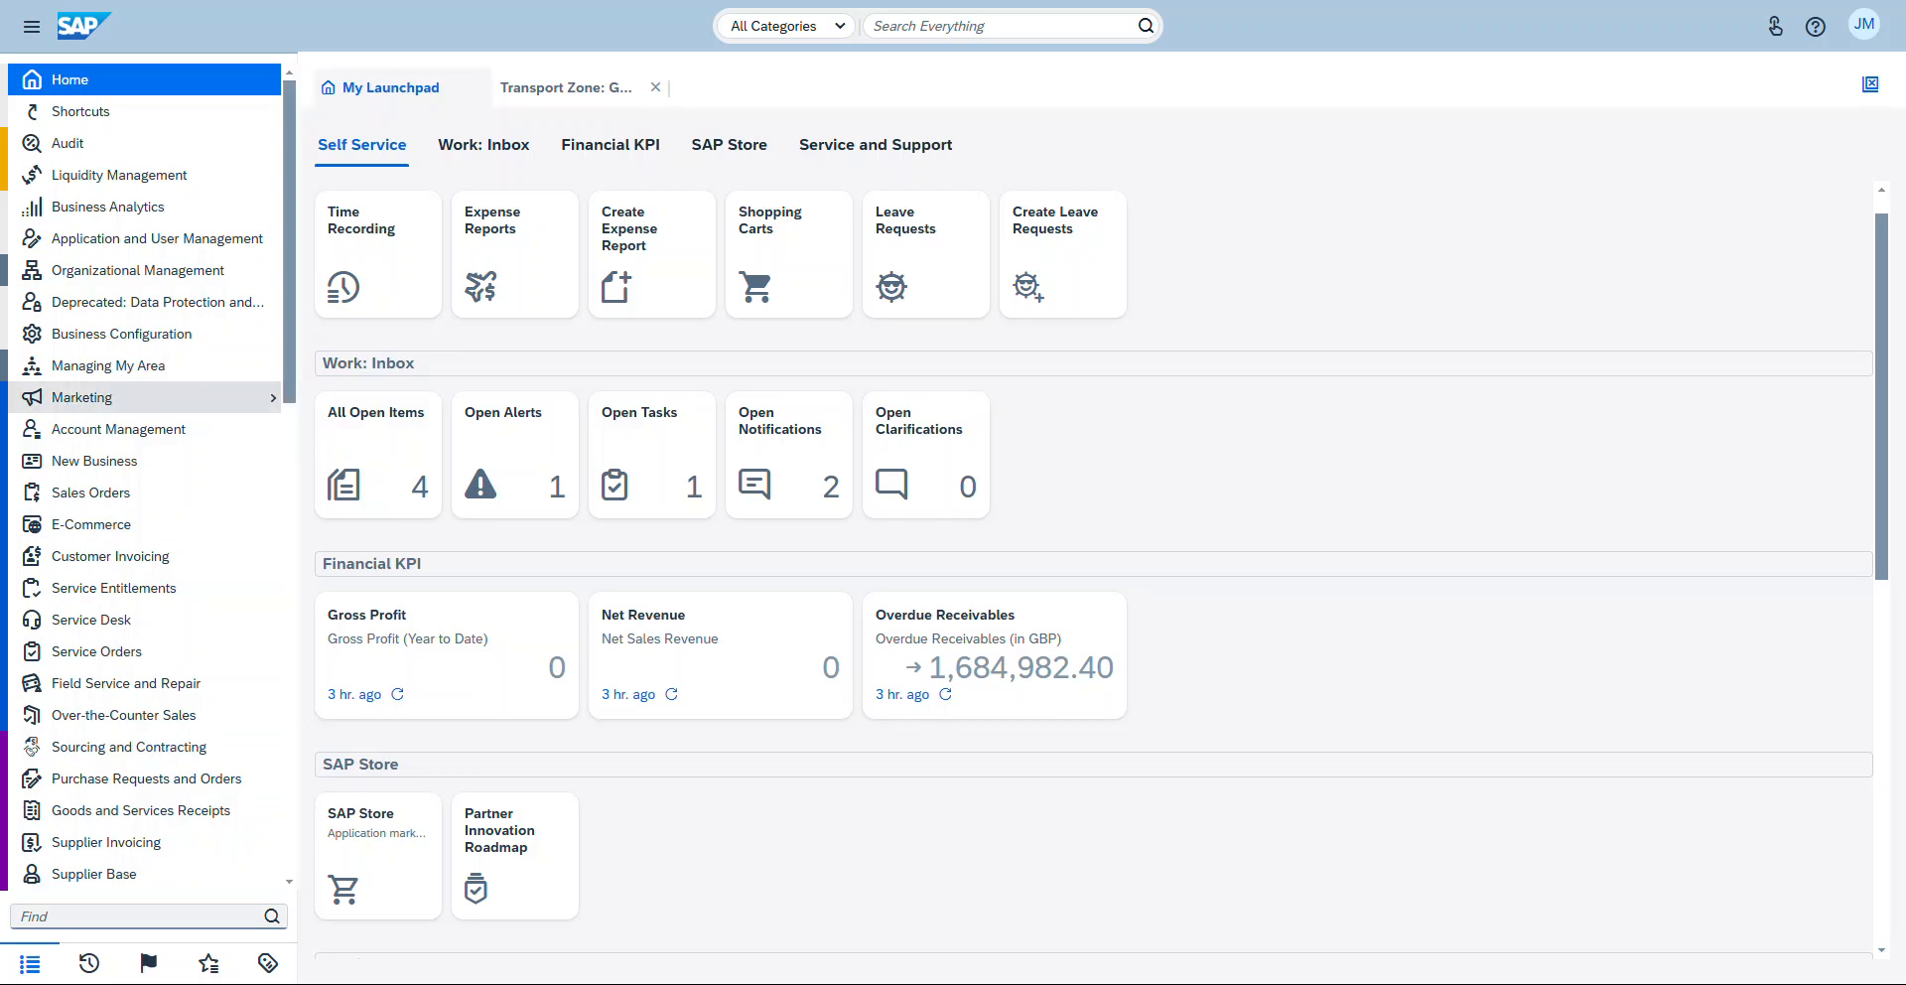
Step: Open the Transport Zones view of Supply Chain Design Master Data and show all transport zones
{"action": "scroll", "coordinate": [149, 397], "scroll_direction": "down", "scroll_amount": 4}
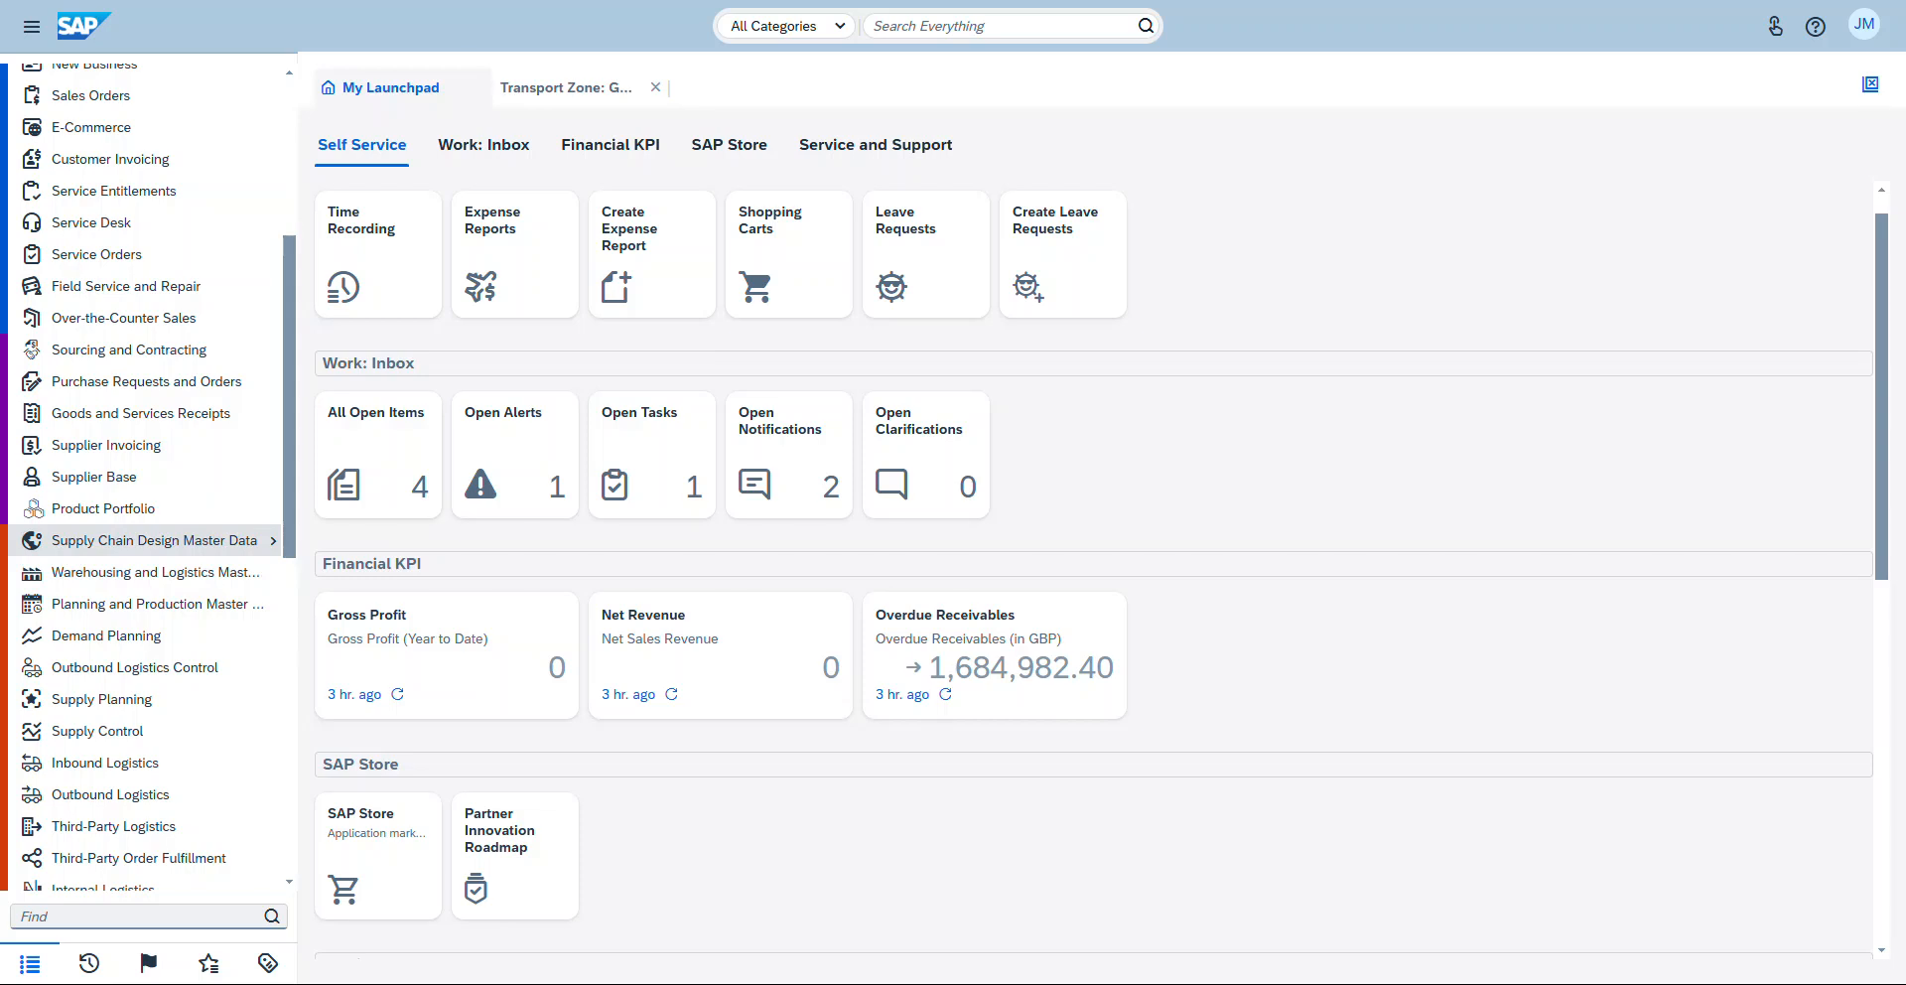
{"action": "mouse_move", "coordinate": [149, 540]}
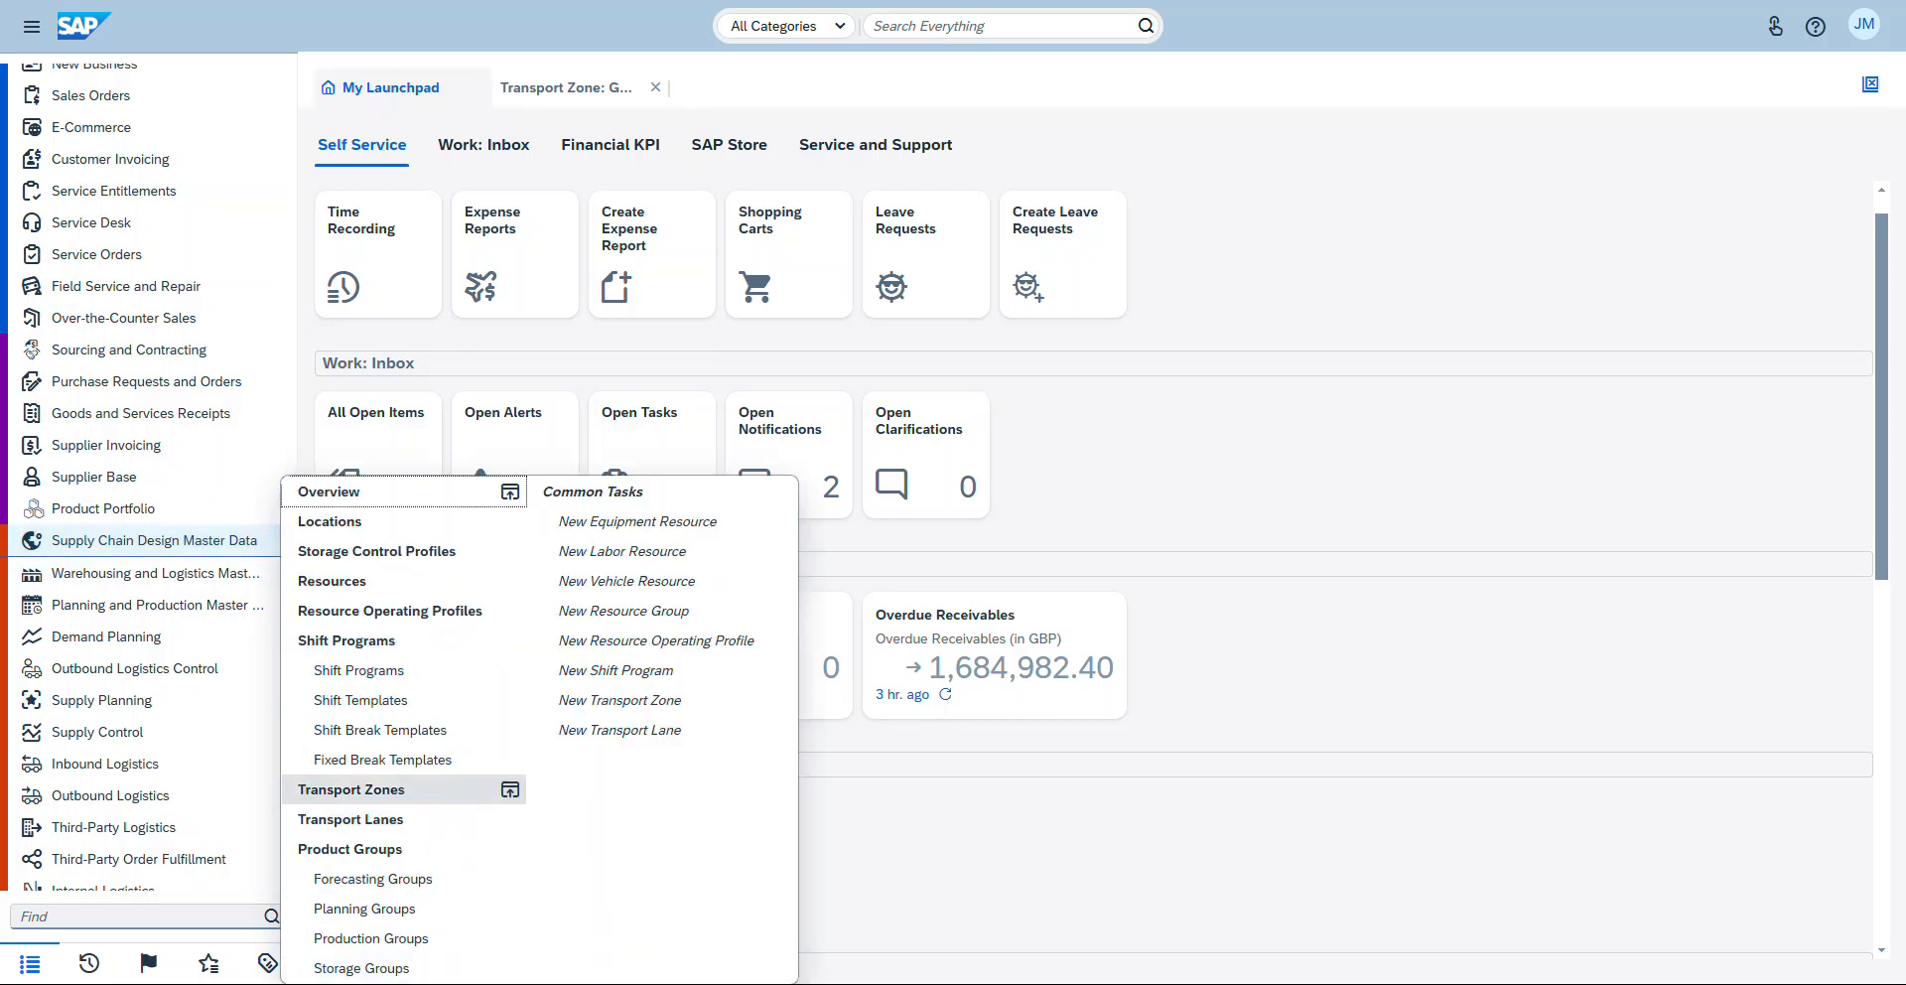
{"action": "left_click", "coordinate": [351, 789]}
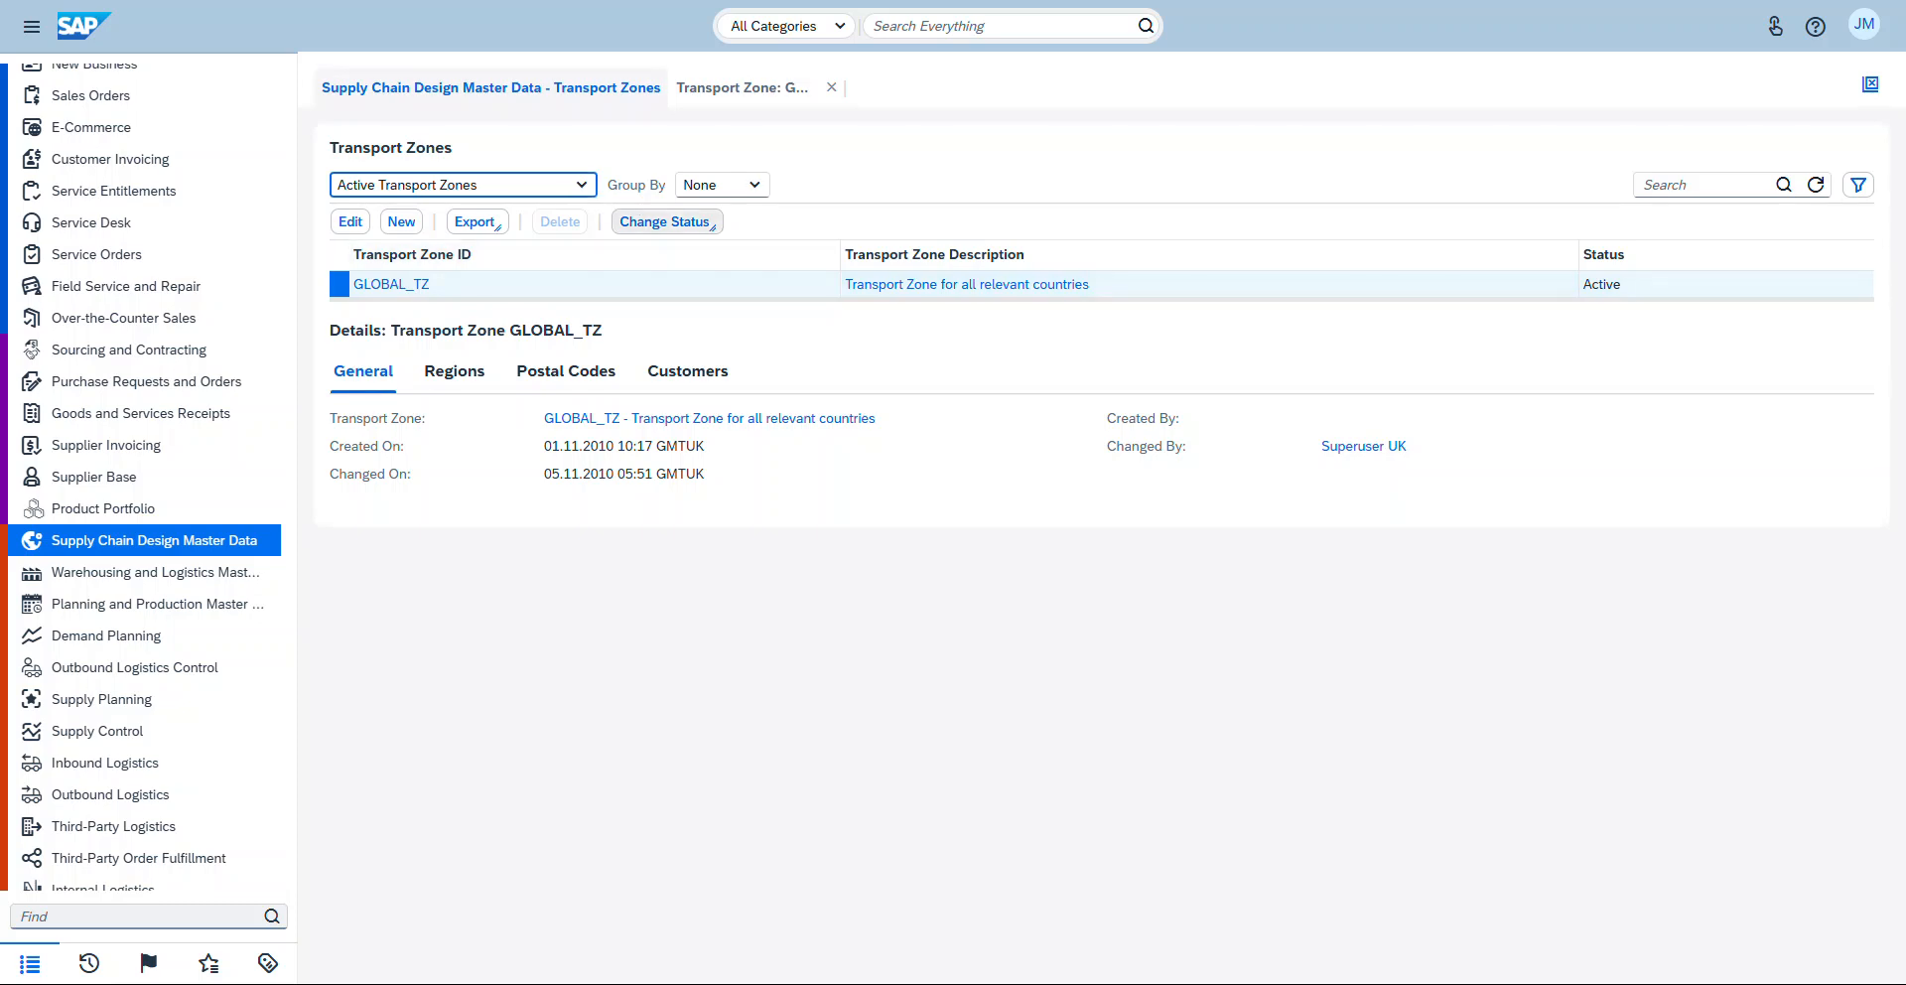
{"action": "left_click", "coordinate": [583, 185]}
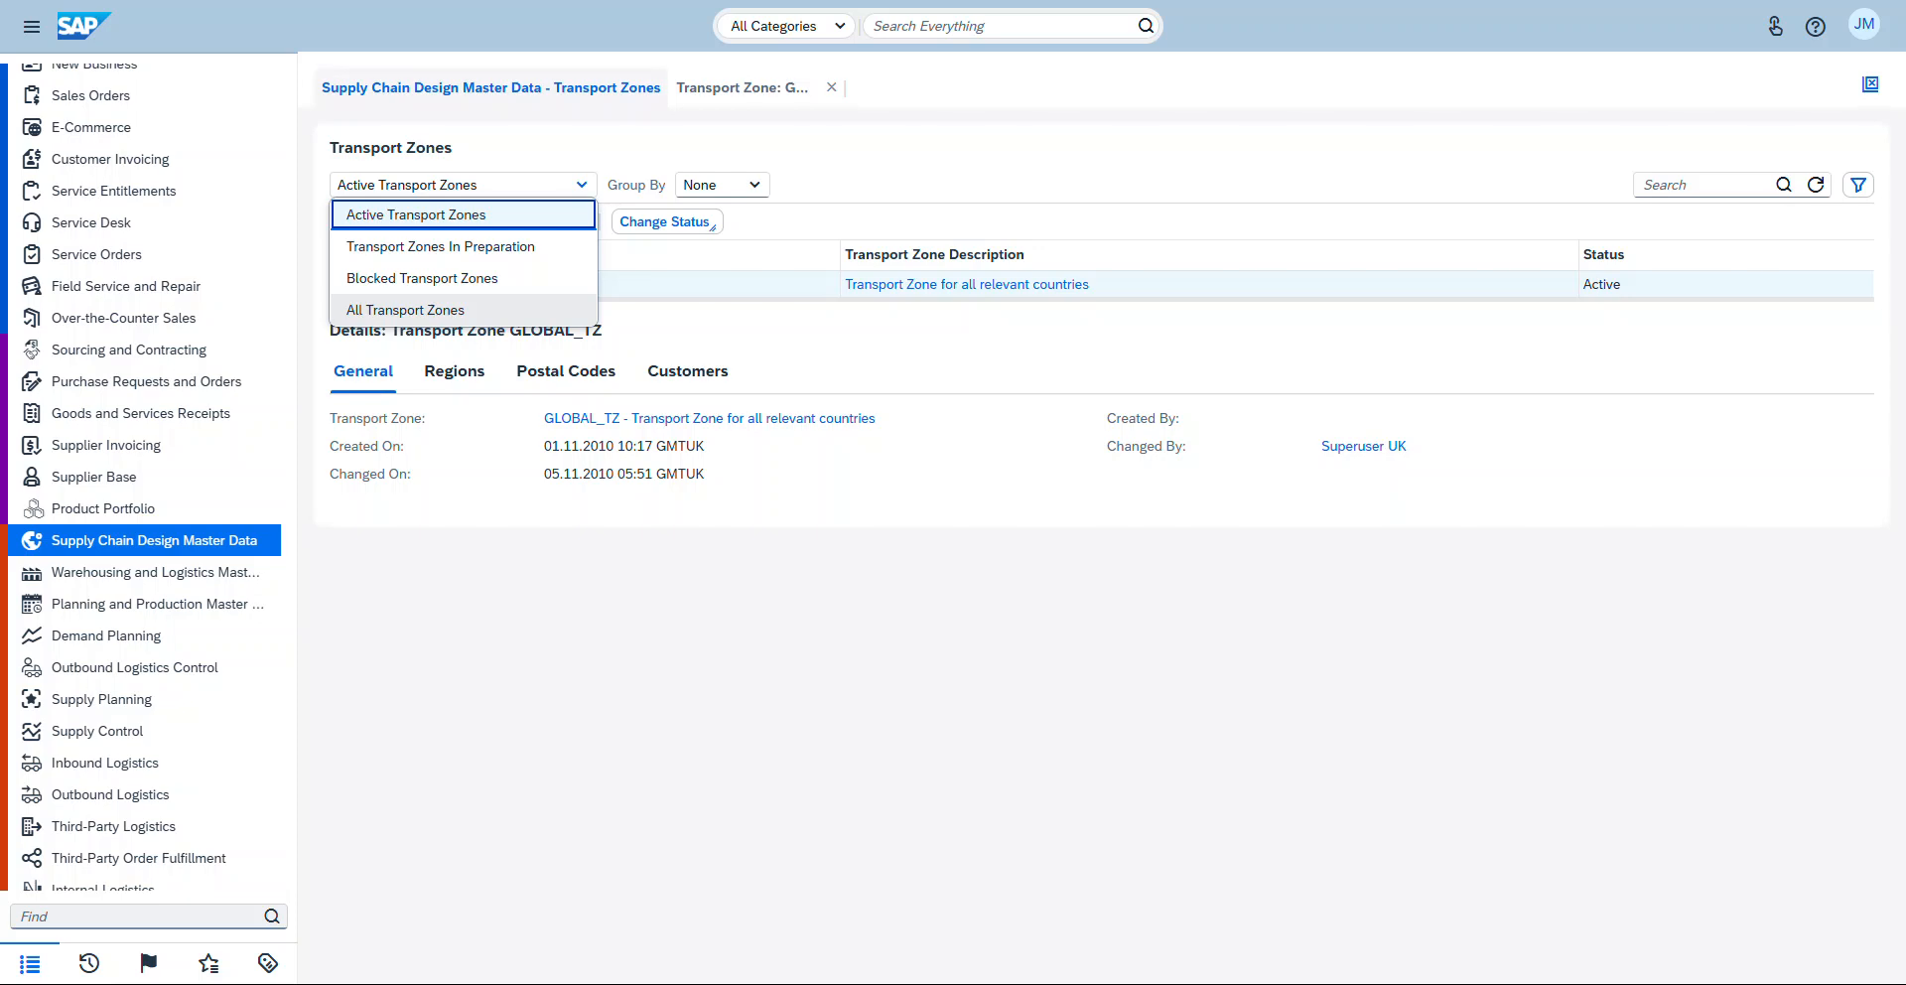
{"action": "left_click", "coordinate": [405, 310]}
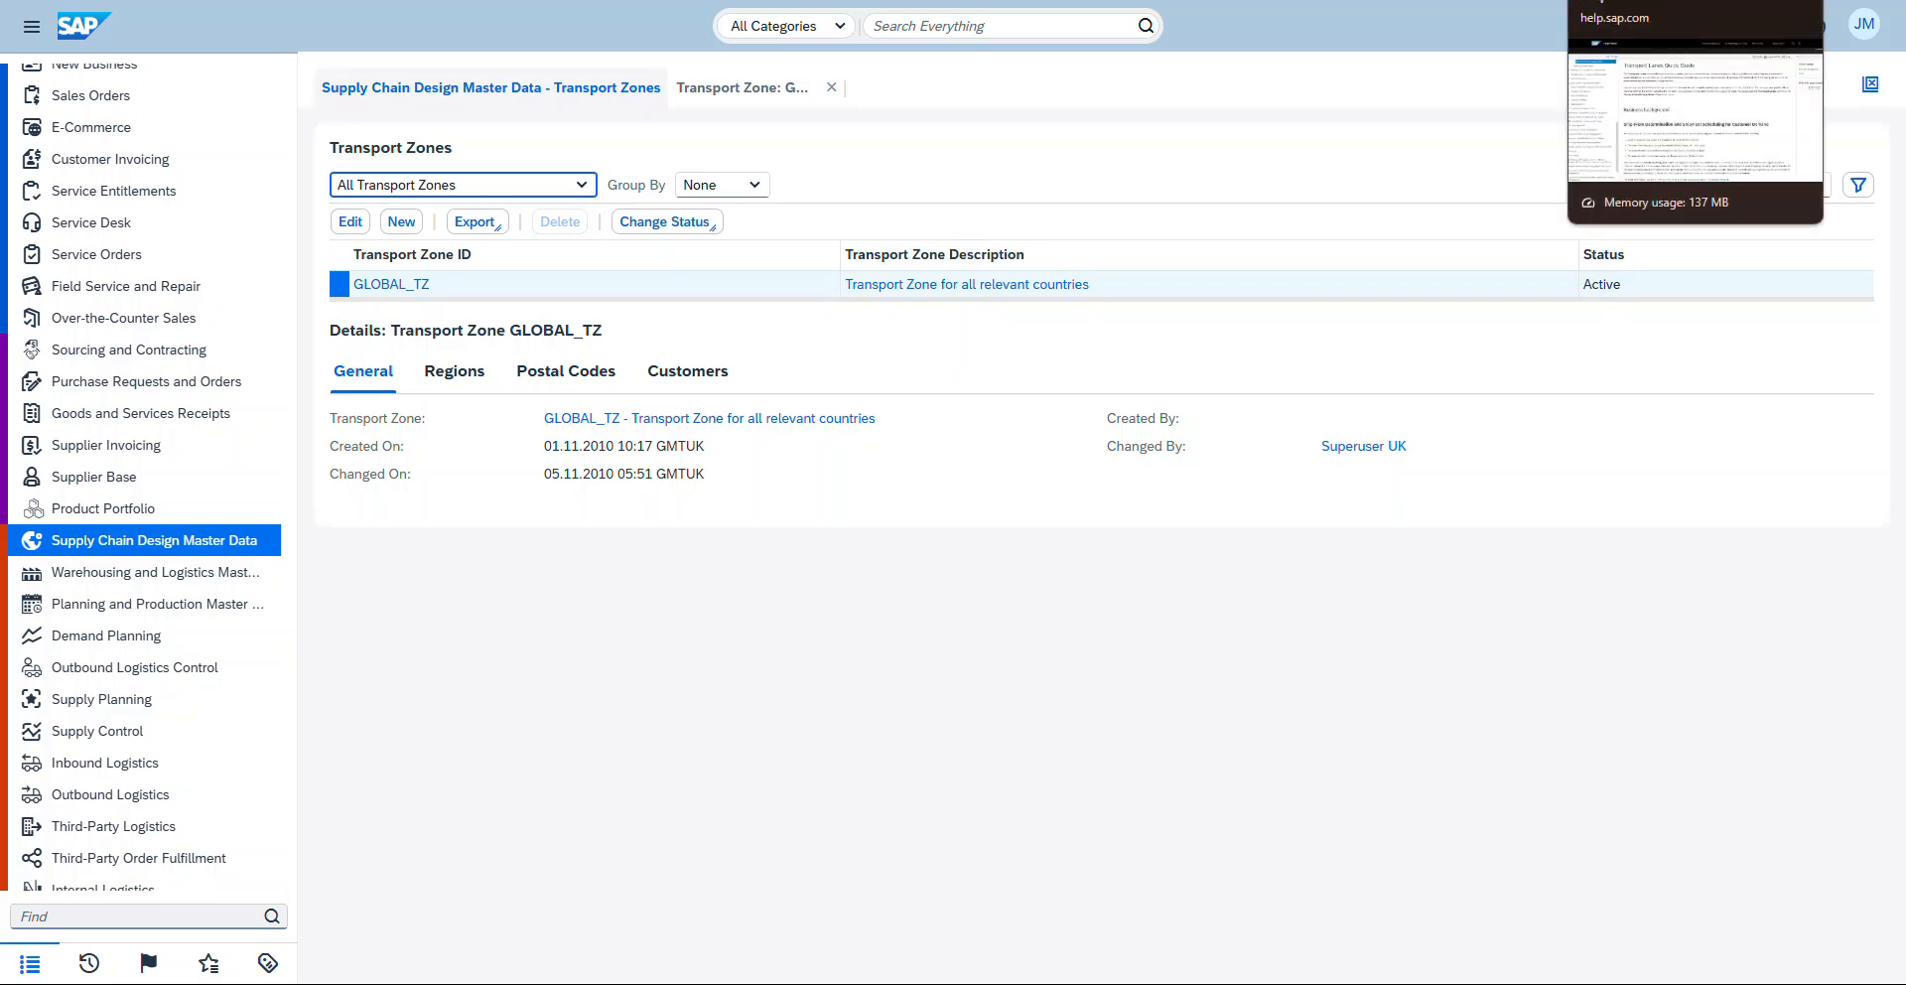
Step: Open the Transport Lanes Quick Guide on the SAP Help Portal and return to the transport zones
{"action": "left_click", "coordinate": [1608, 0]}
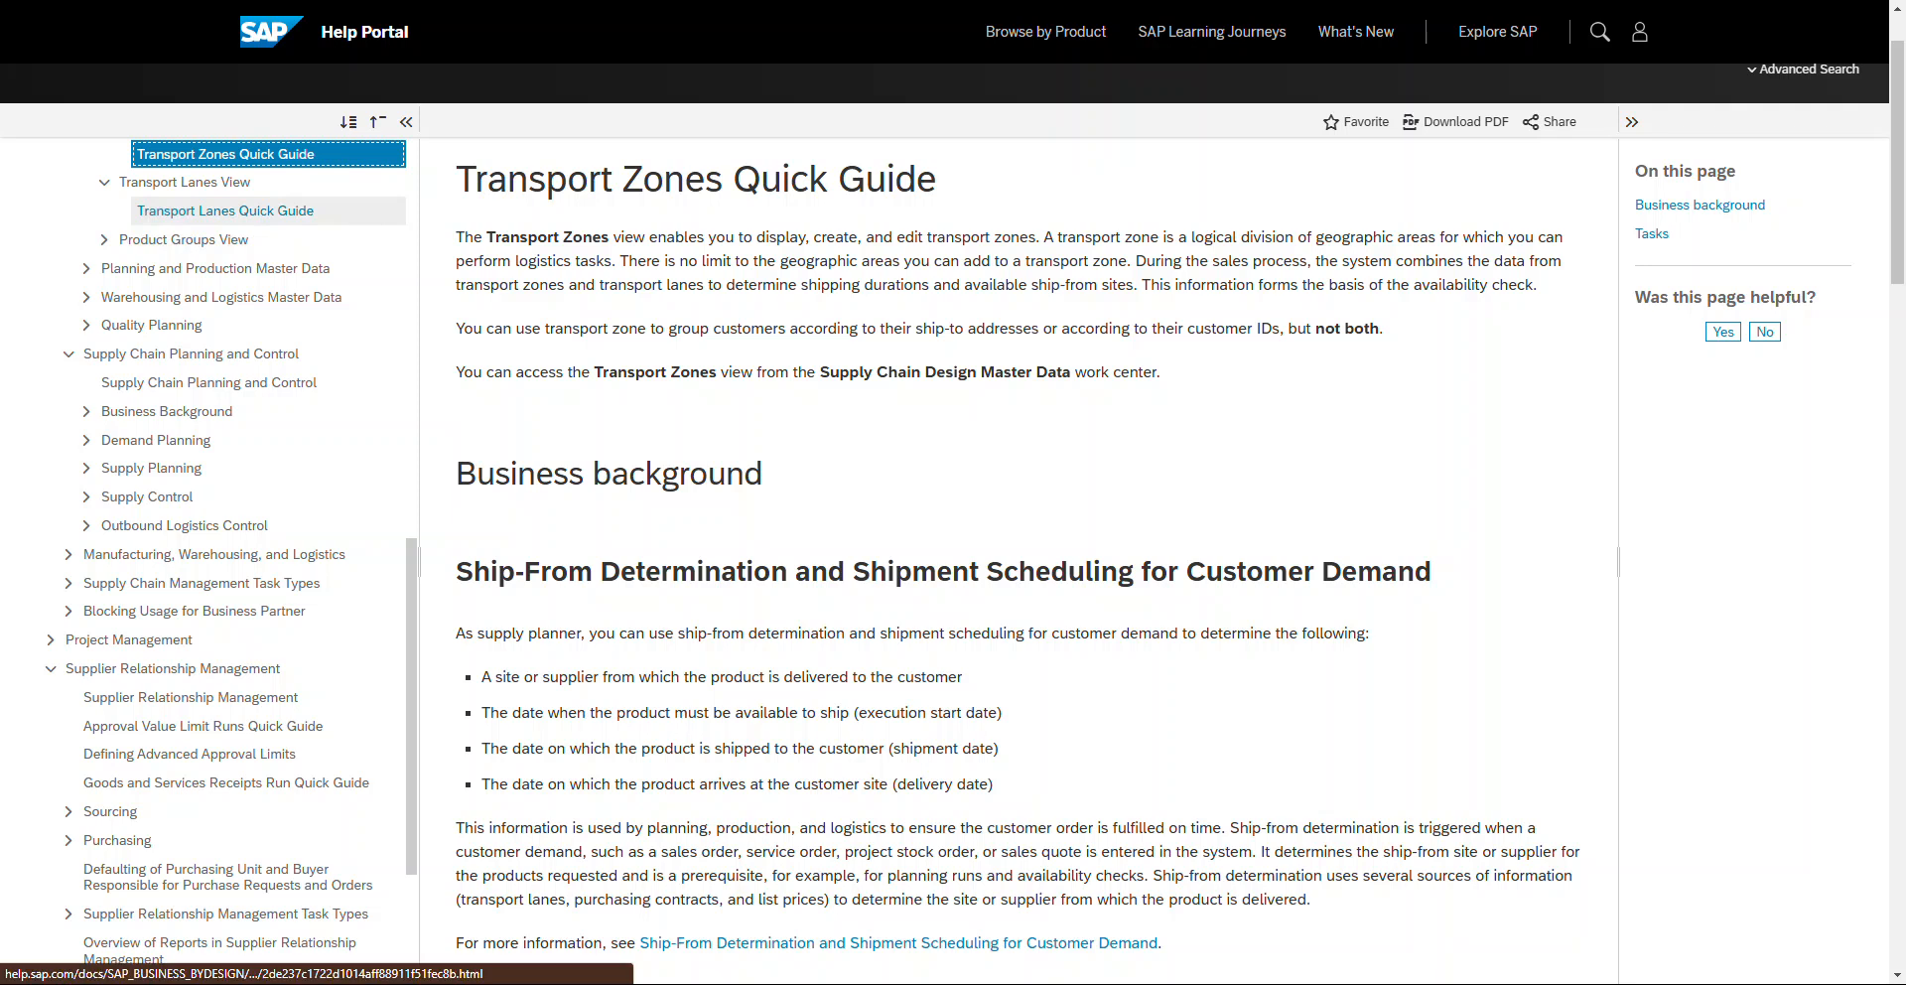
{"action": "left_click", "coordinate": [226, 210]}
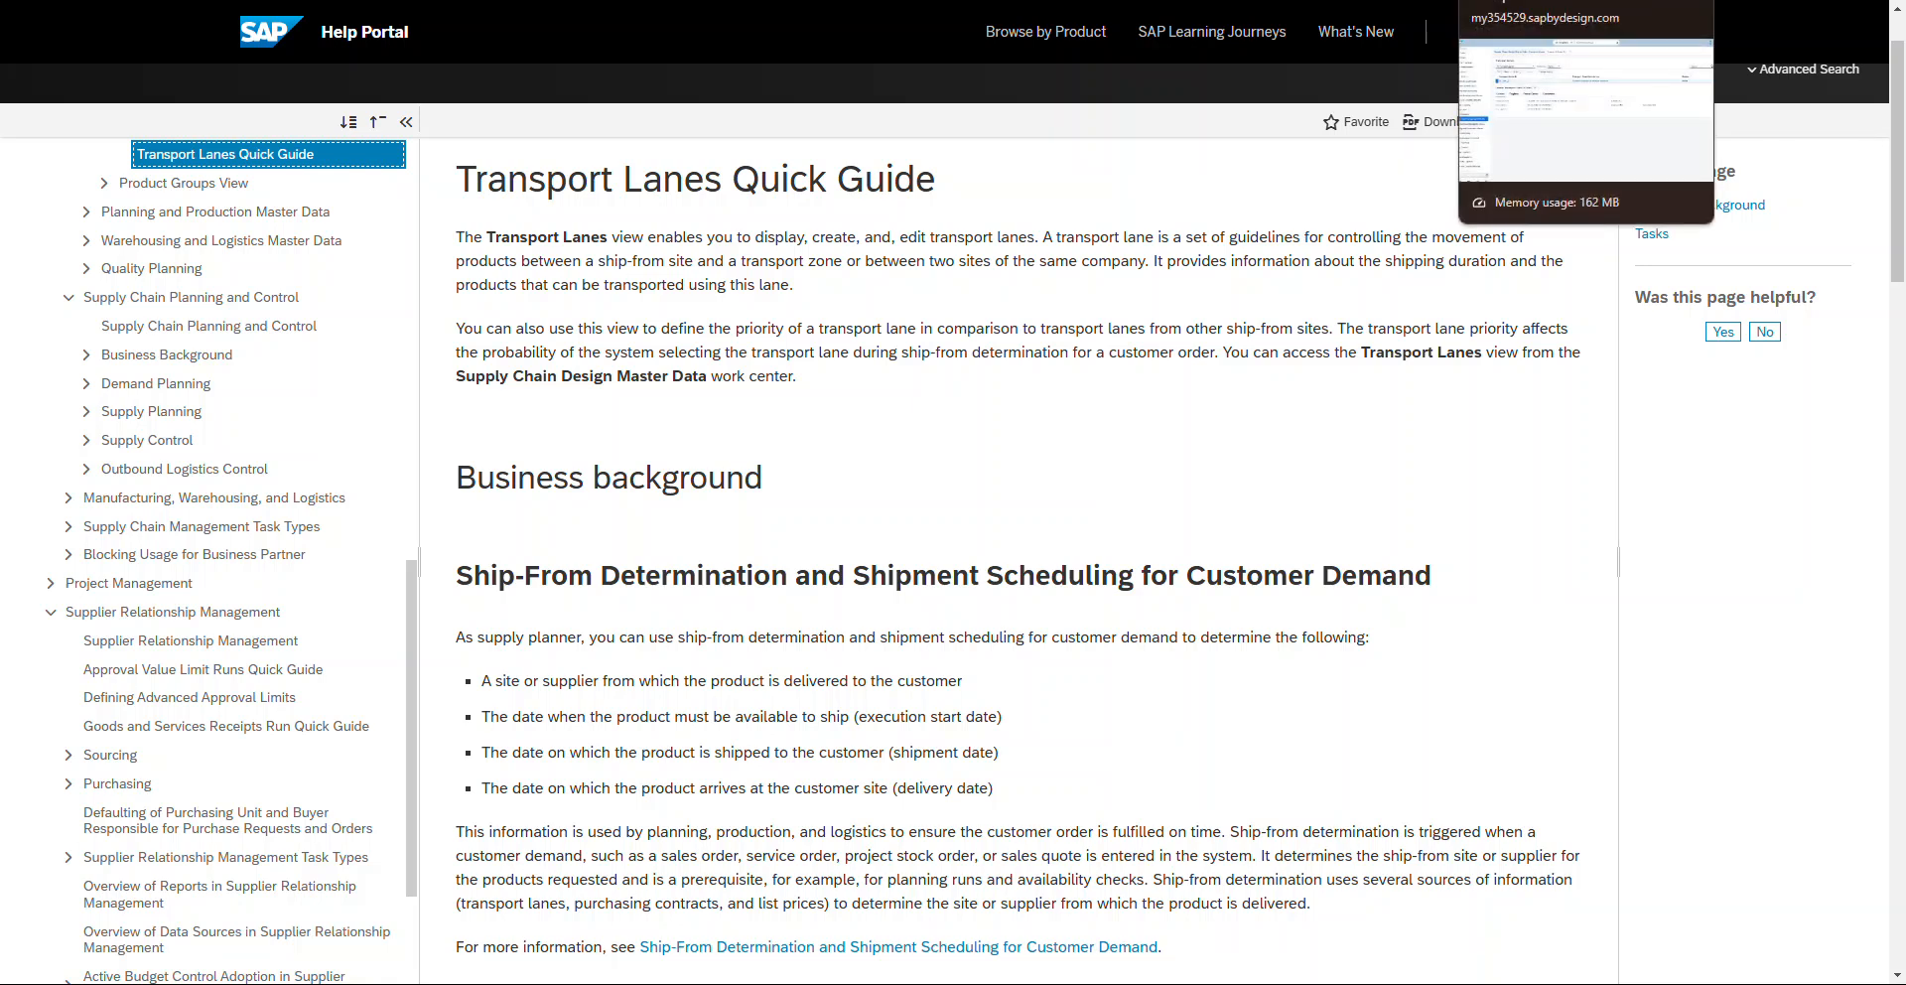
{"action": "left_click", "coordinate": [1538, 0]}
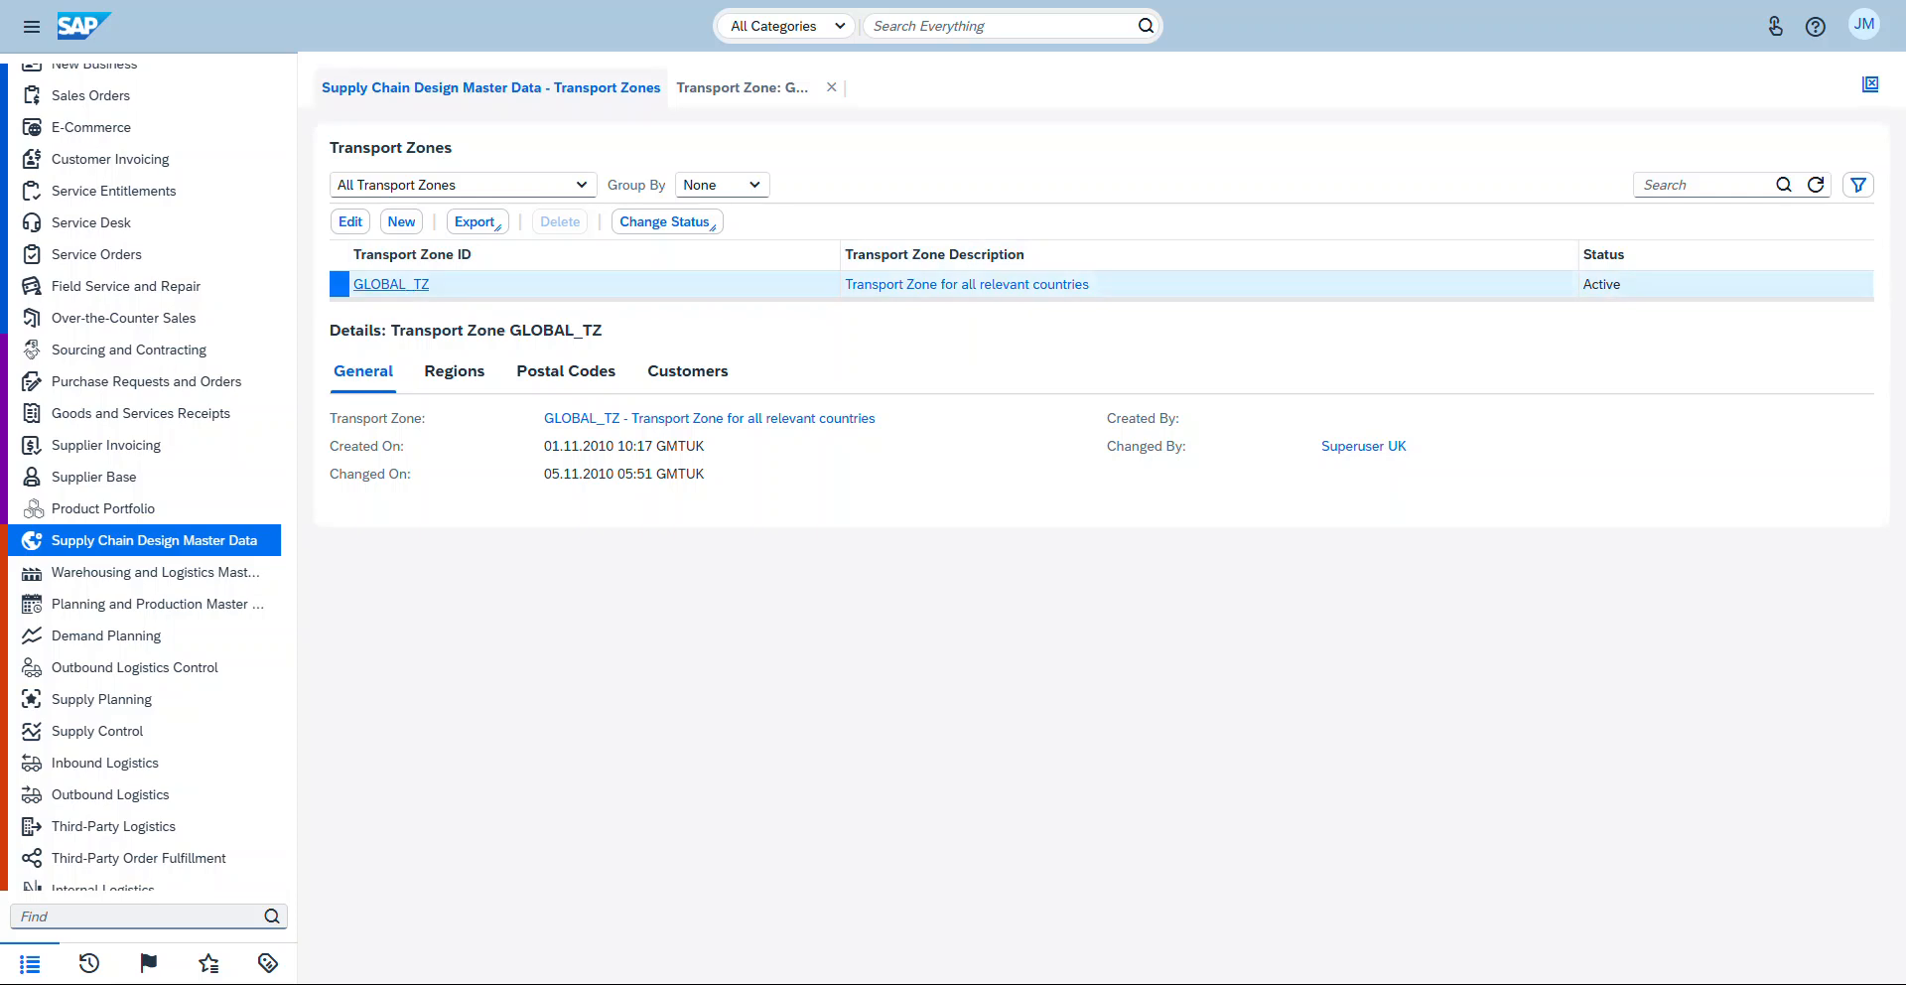
Step: Open transport zone GLOBAL_TZ for editing, review its Regions, Postal Codes and Customer tabs, and close it
{"action": "left_click", "coordinate": [390, 284]}
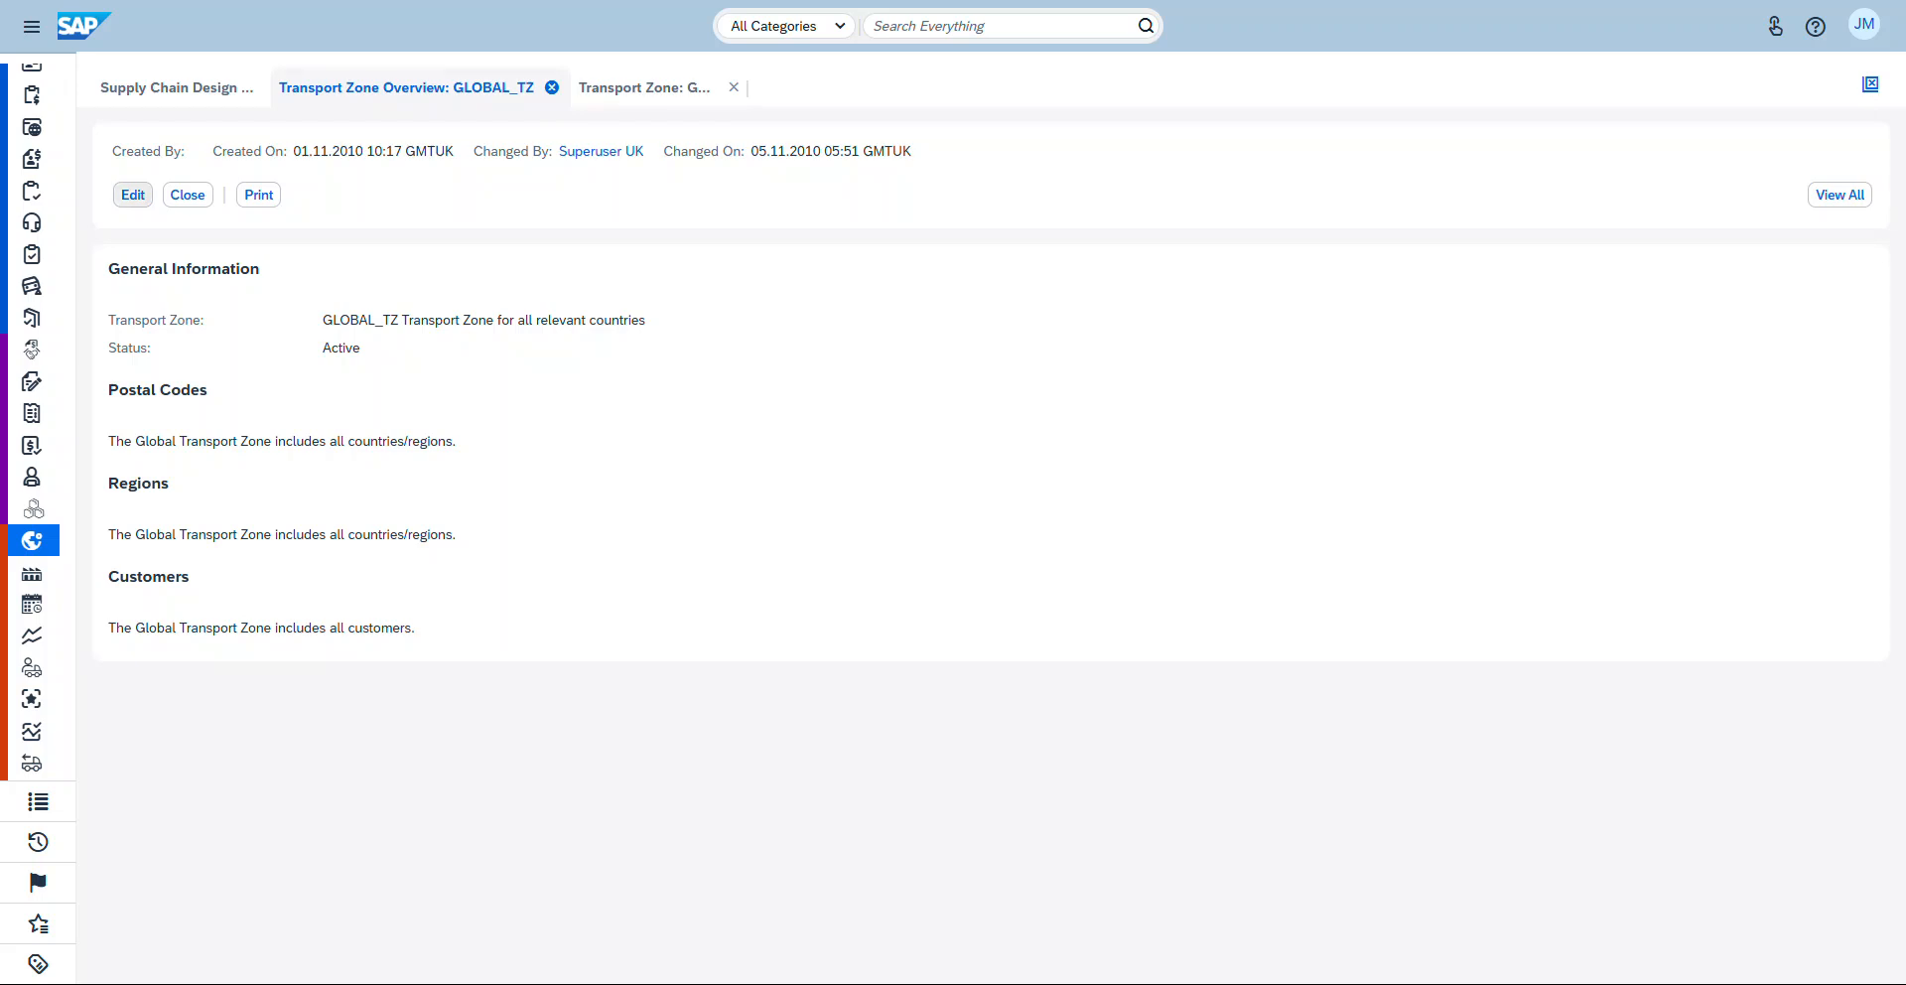
{"action": "left_click", "coordinate": [132, 195]}
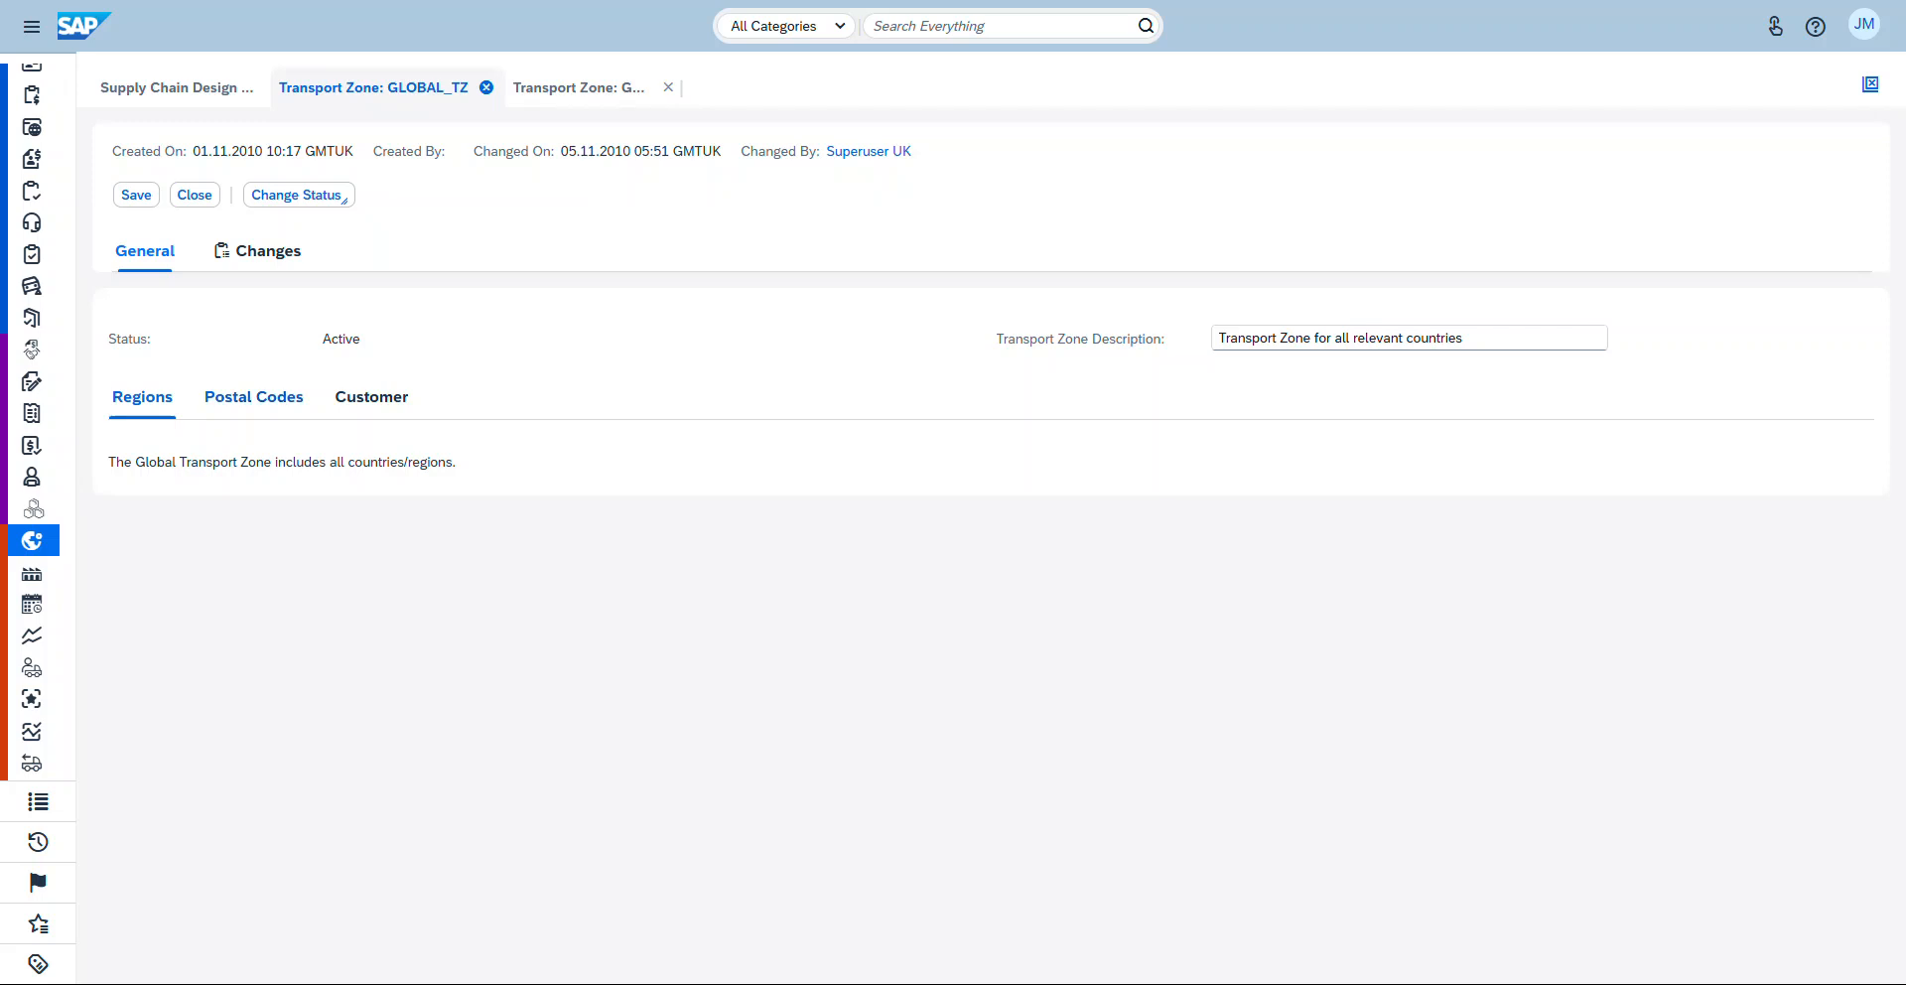
{"action": "left_click", "coordinate": [254, 397]}
{"action": "left_click", "coordinate": [371, 397]}
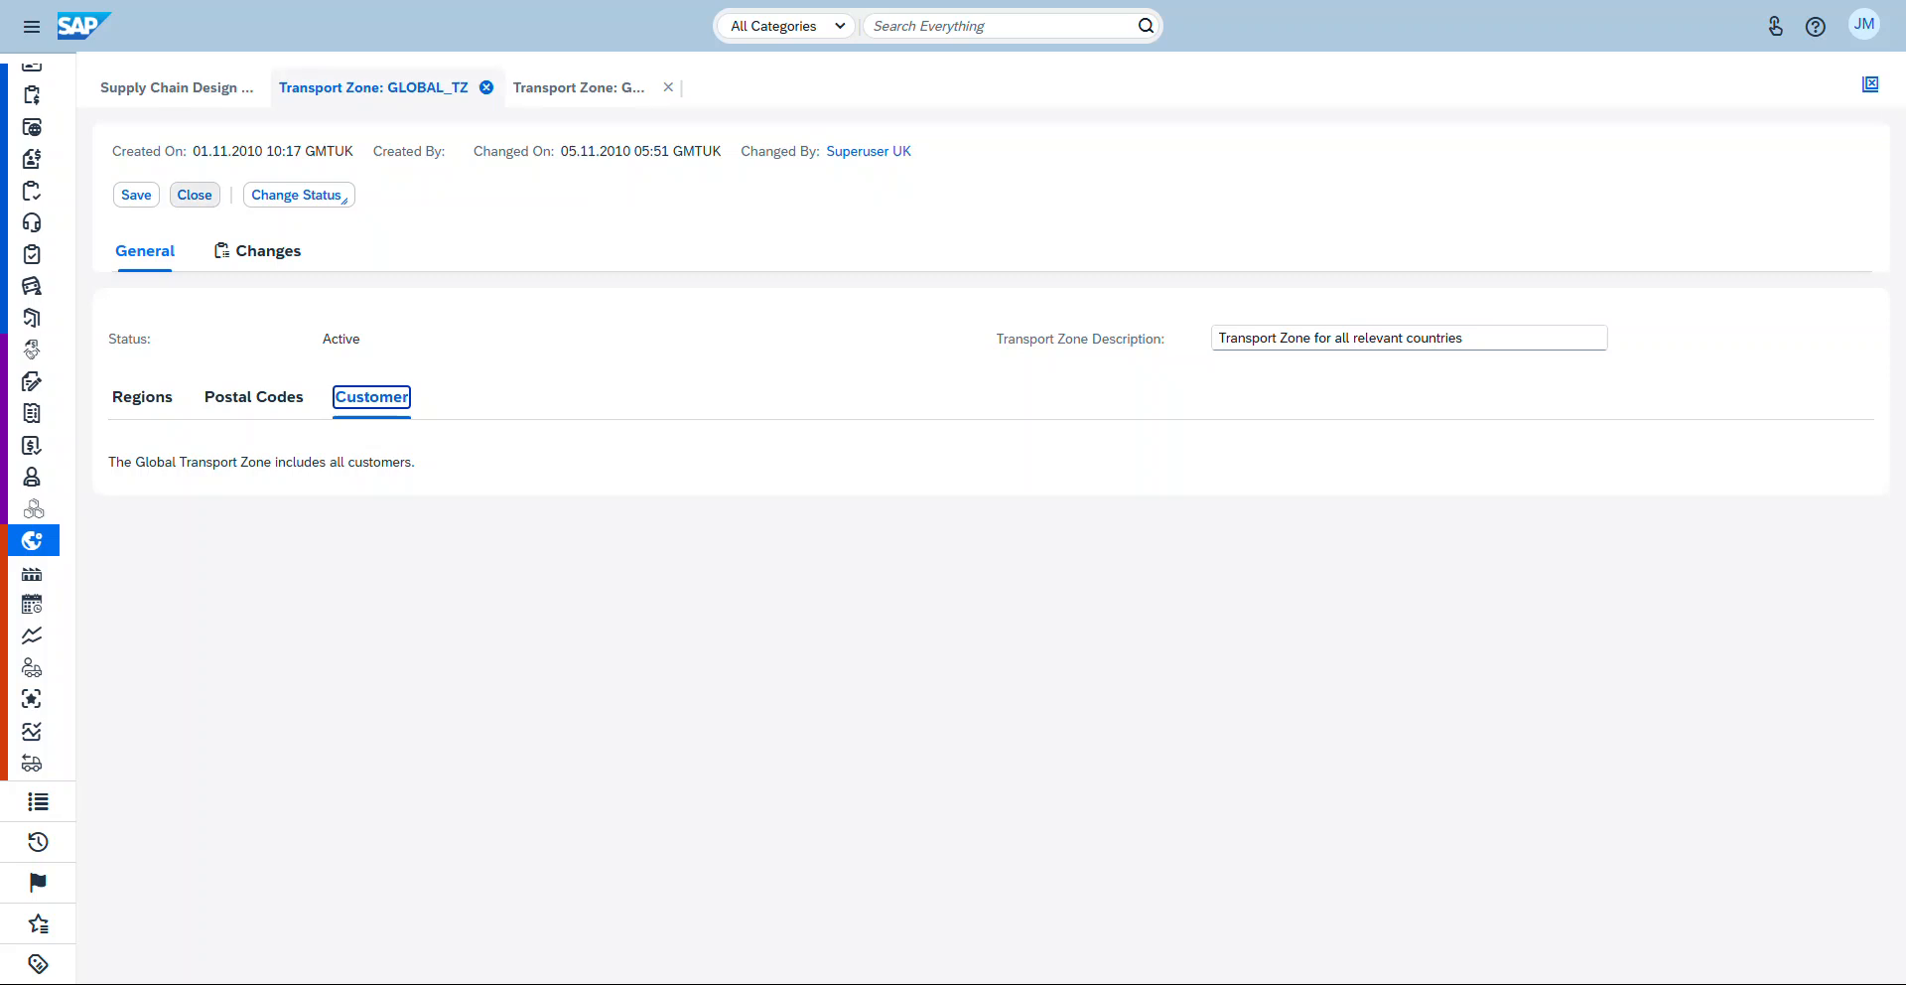
{"action": "left_click", "coordinate": [296, 195]}
{"action": "left_click", "coordinate": [194, 196]}
{"action": "left_click", "coordinate": [401, 221]}
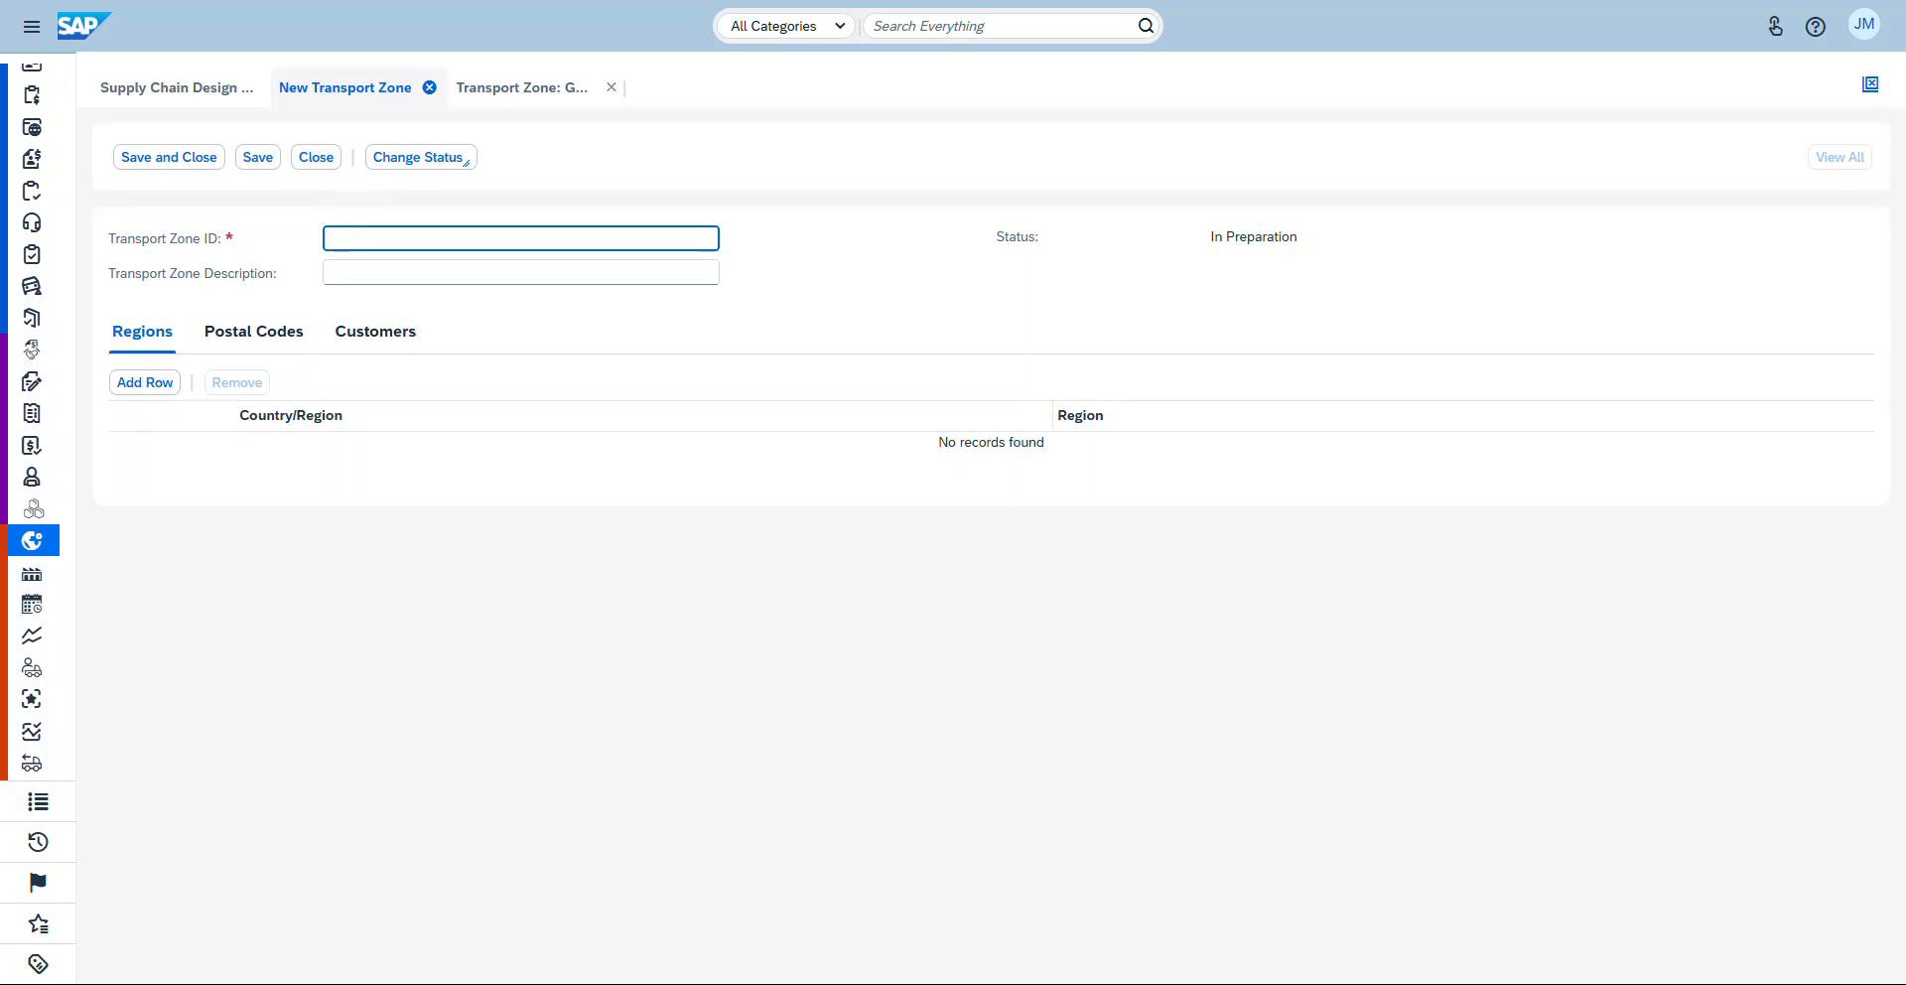
{"action": "left_click", "coordinate": [316, 157]}
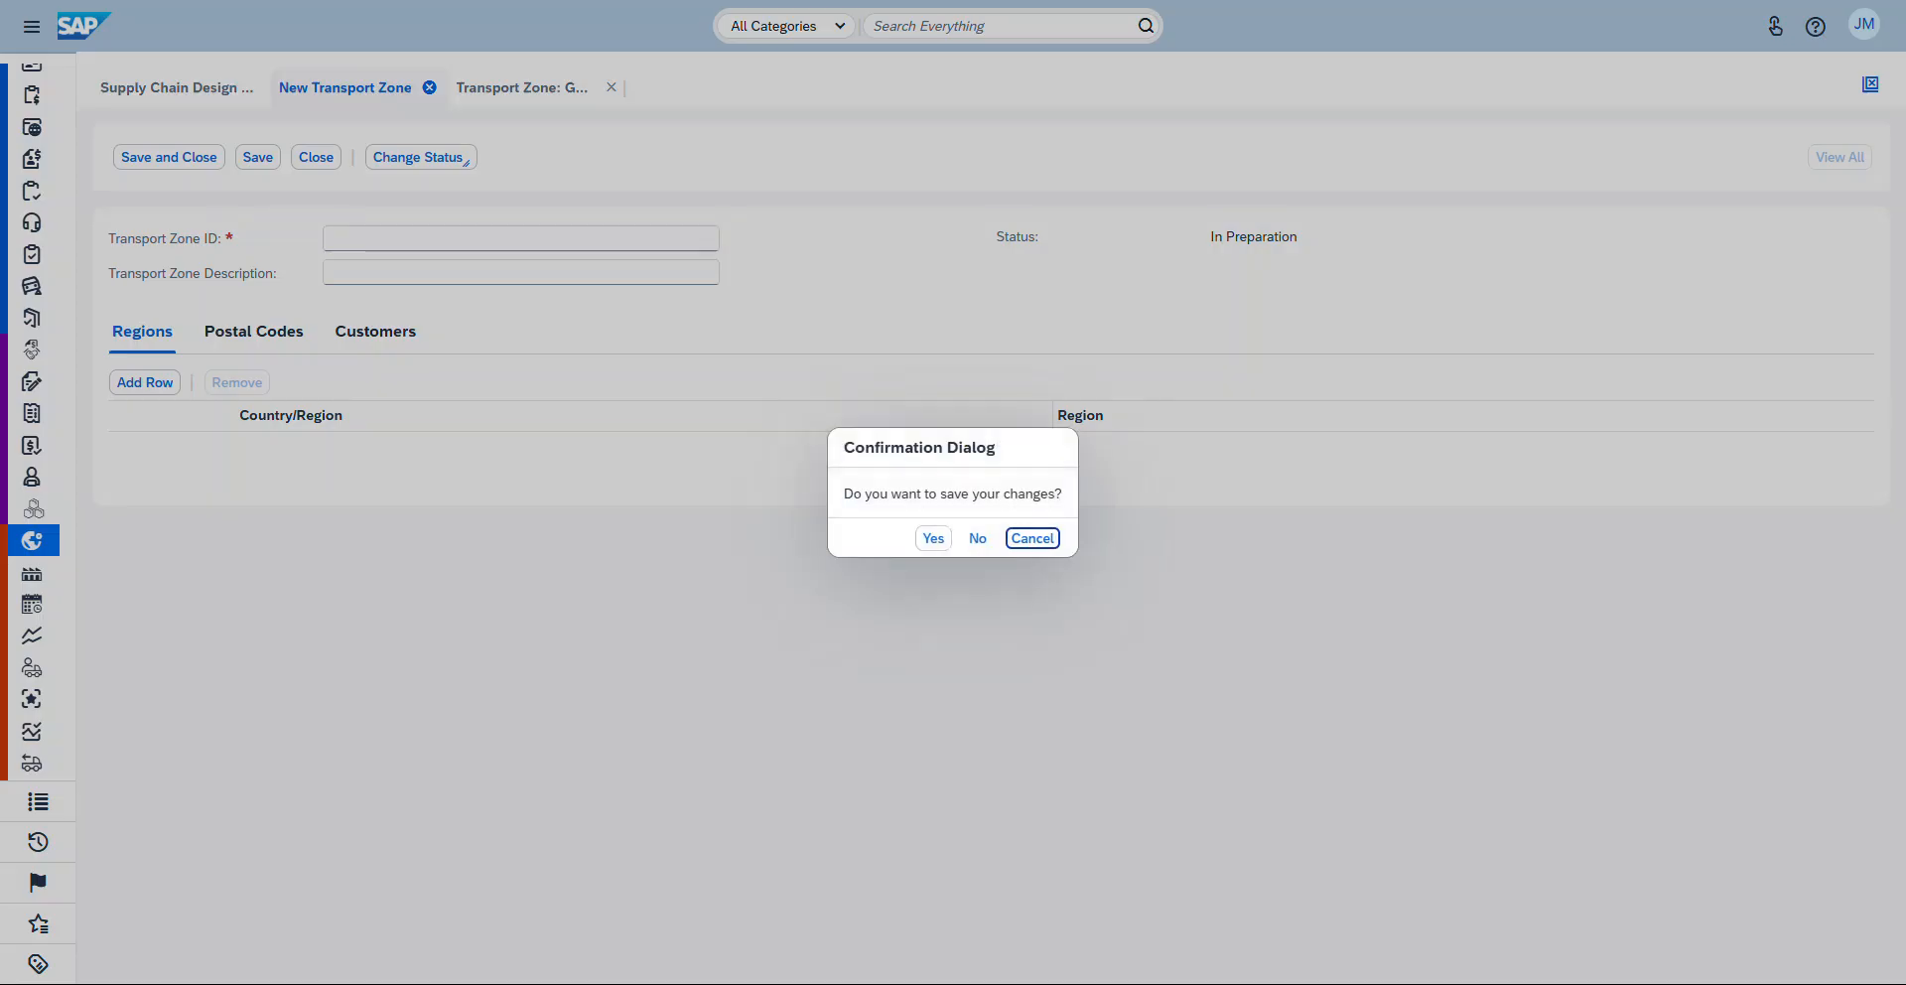
{"action": "key", "text": "Return"}
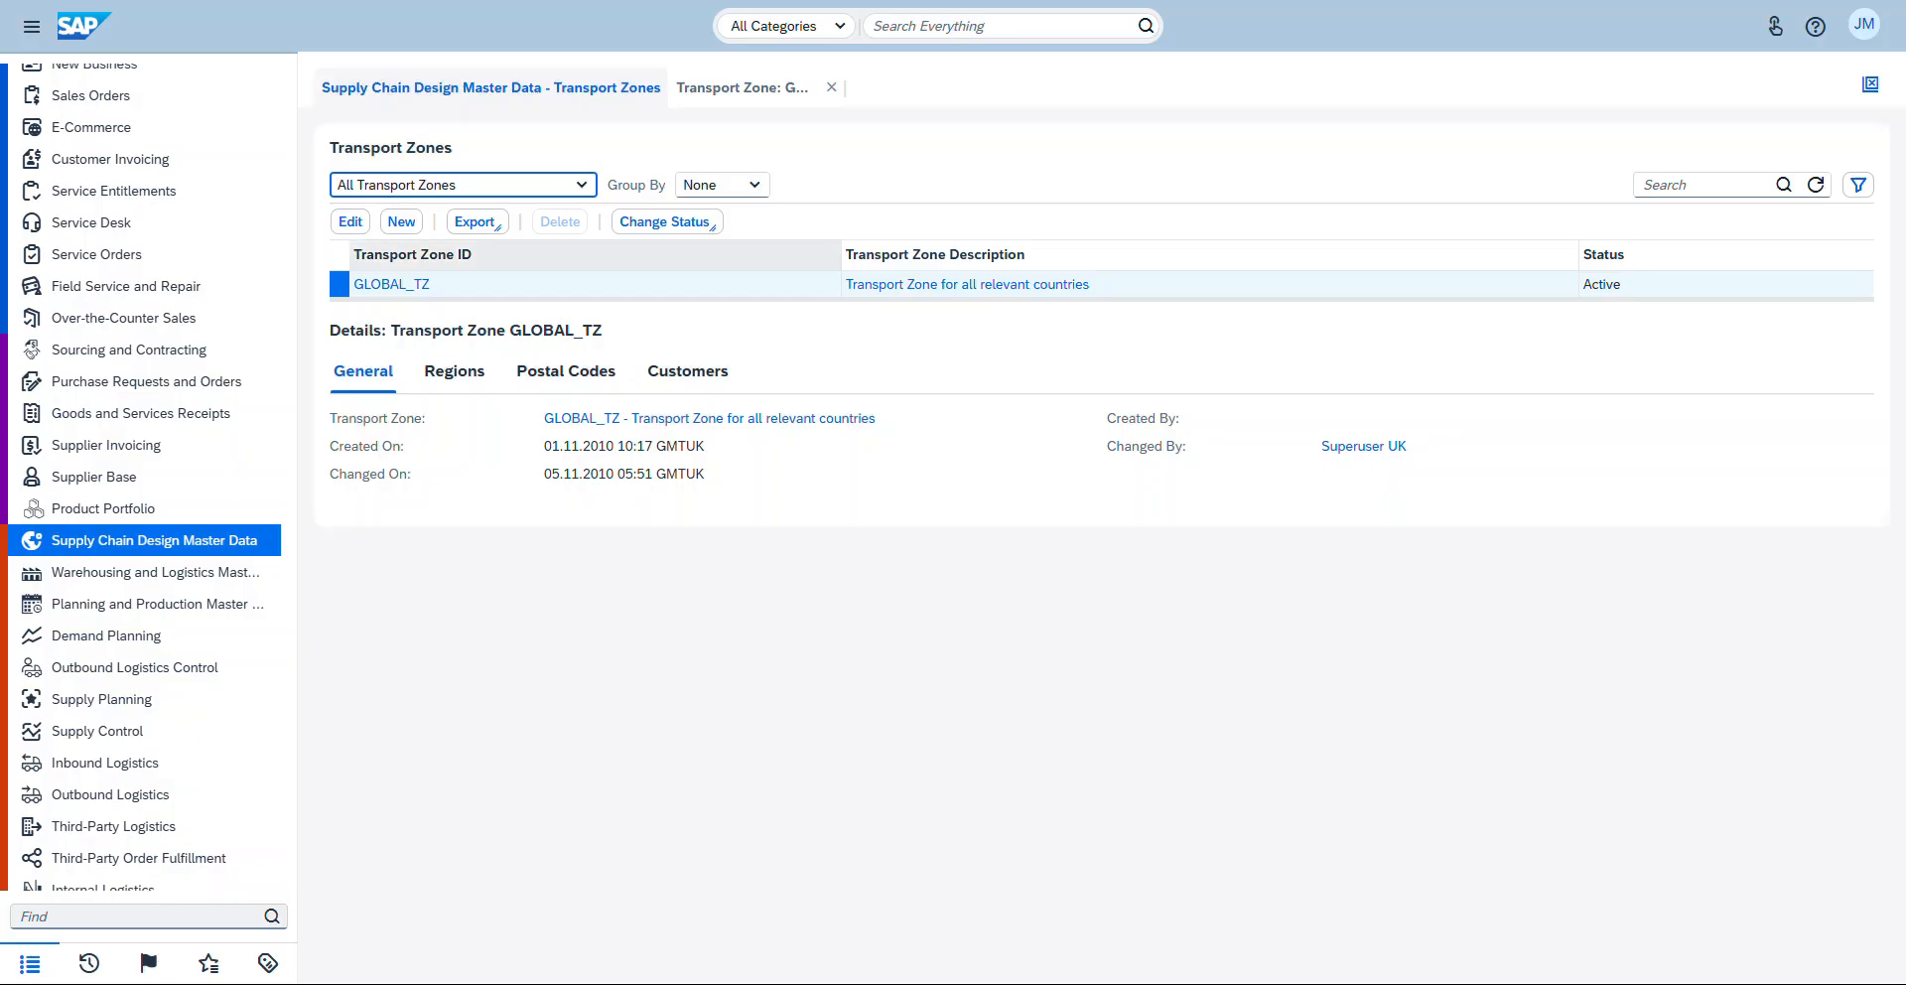
Step: Open the Transport Lanes view of Supply Chain Design Master Data
{"action": "left_click", "coordinate": [189, 540]}
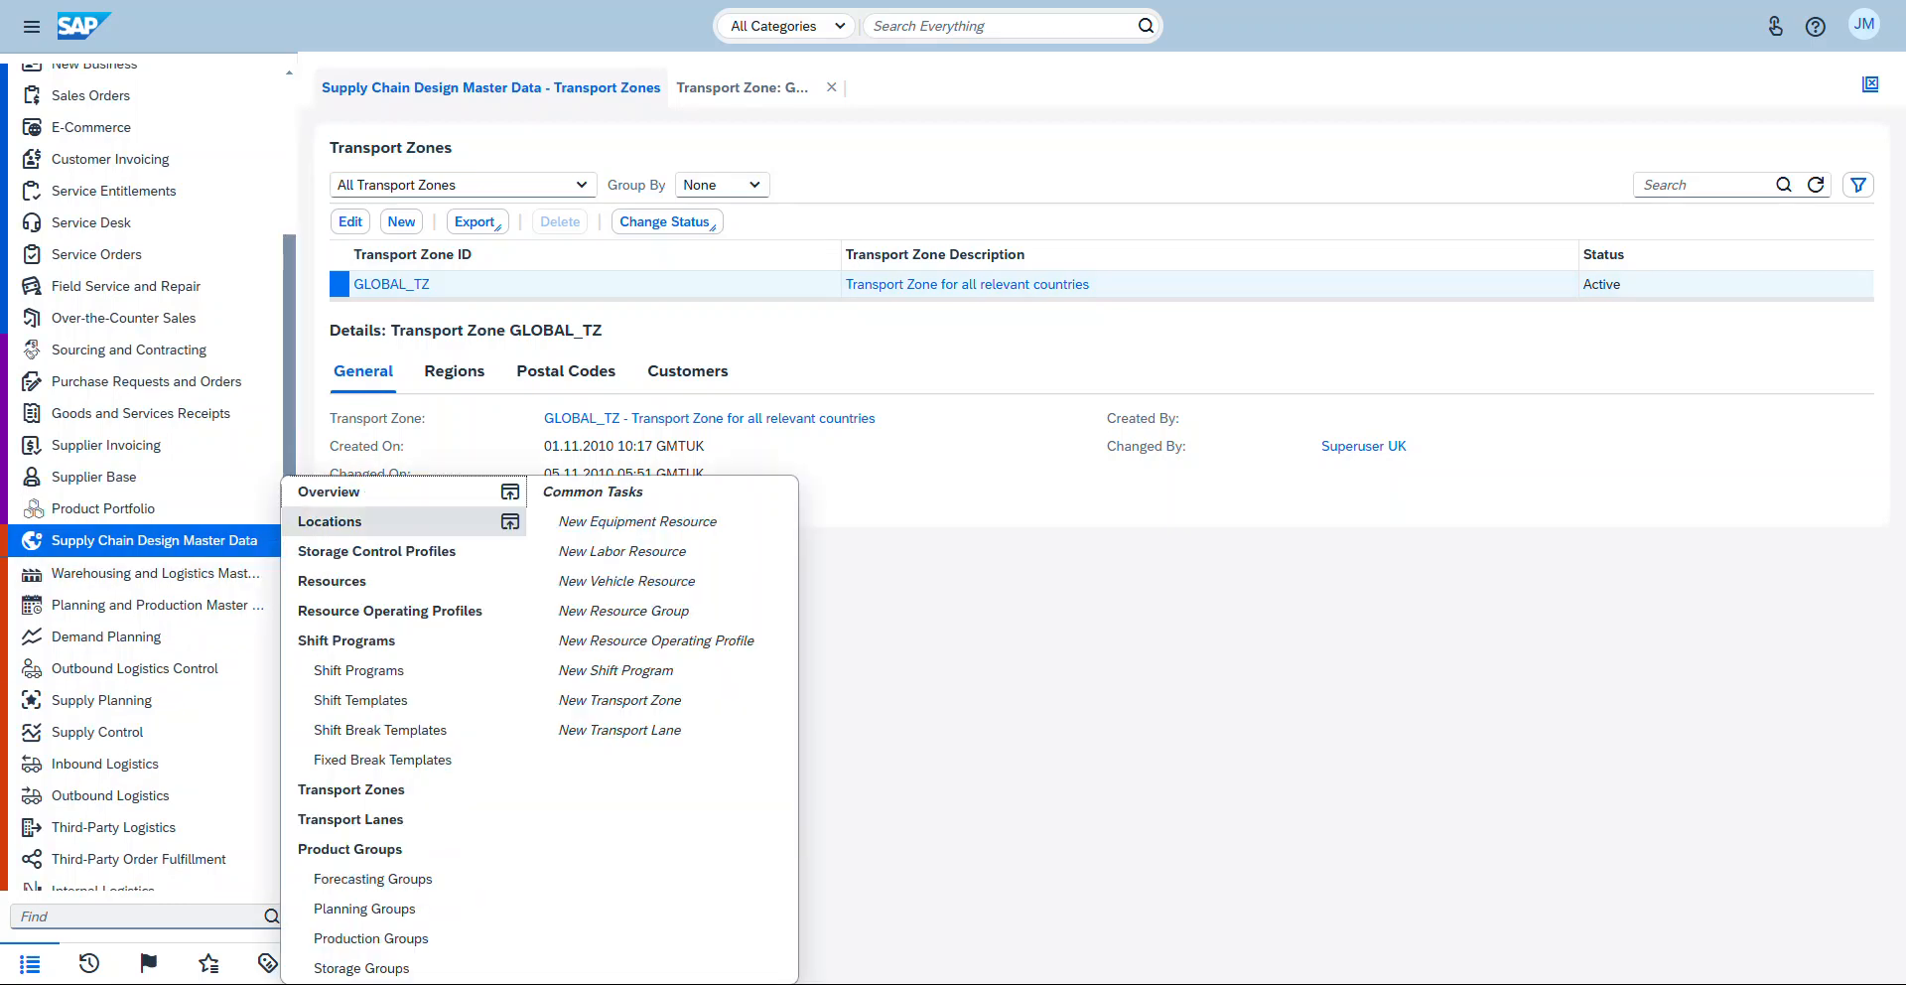
{"action": "left_click", "coordinate": [368, 819]}
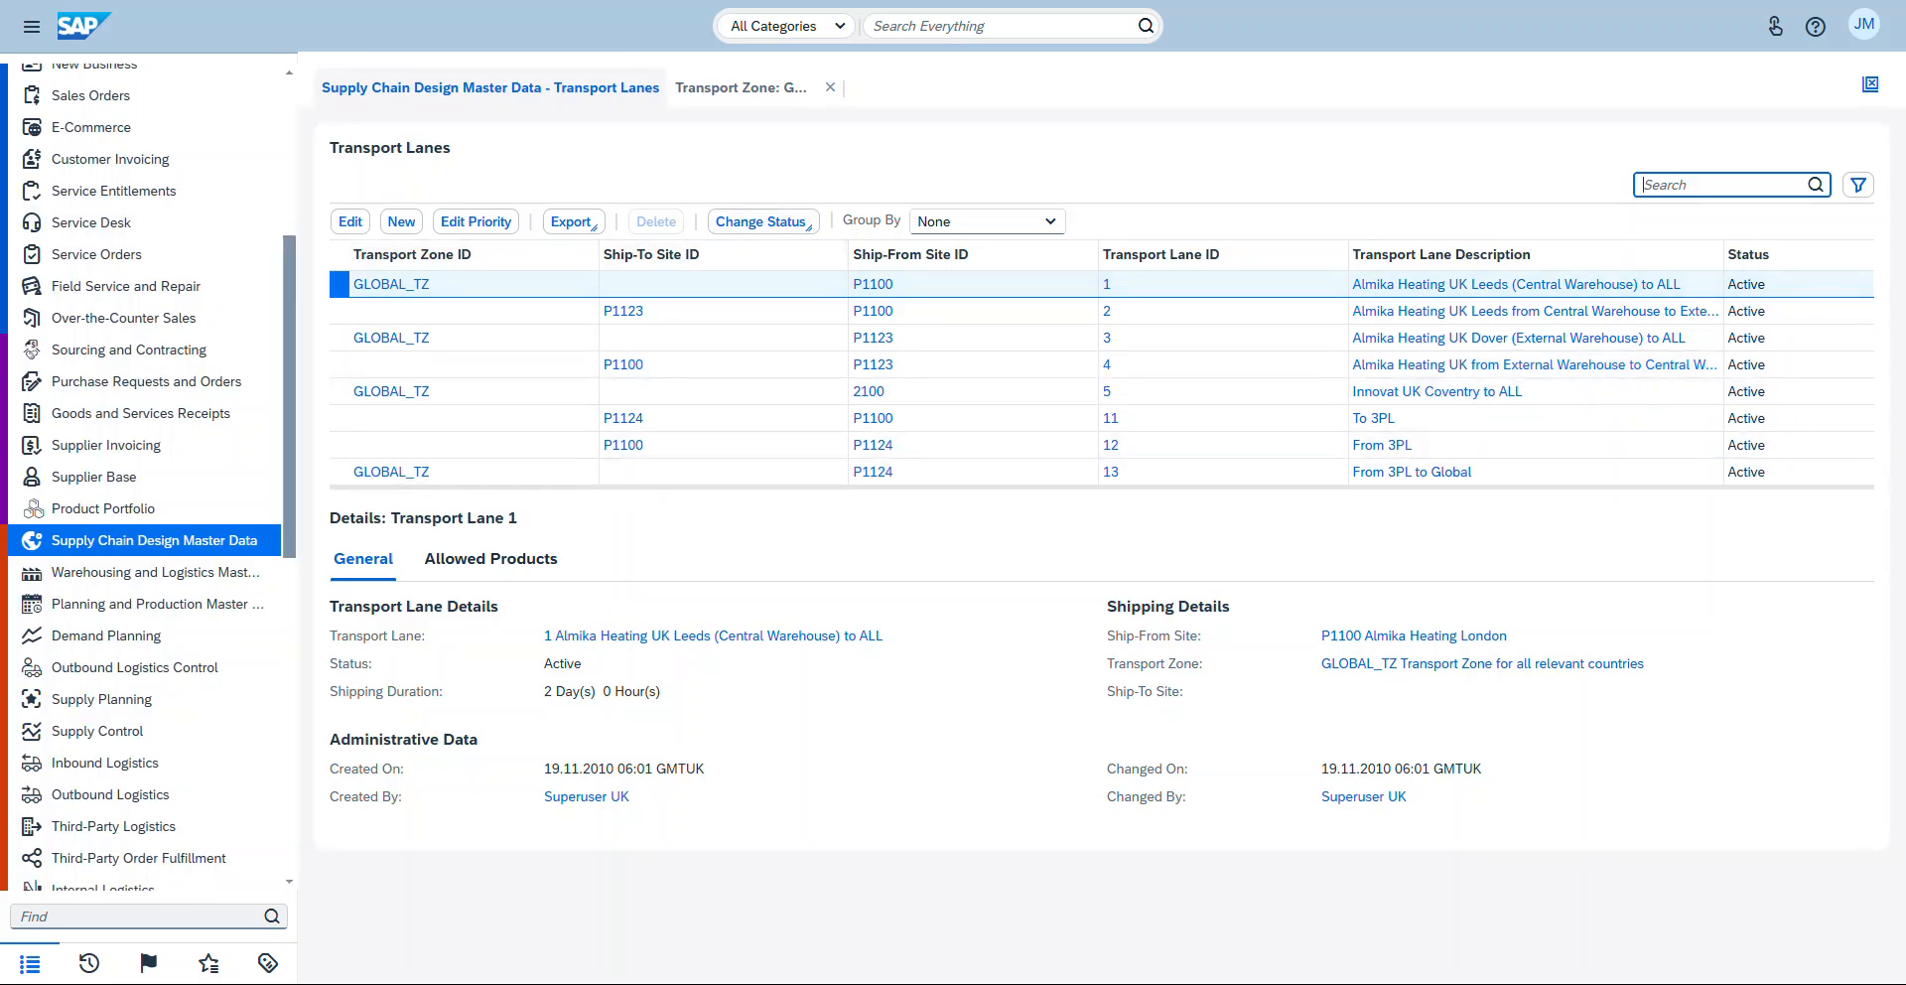
{"action": "left_click", "coordinate": [401, 221]}
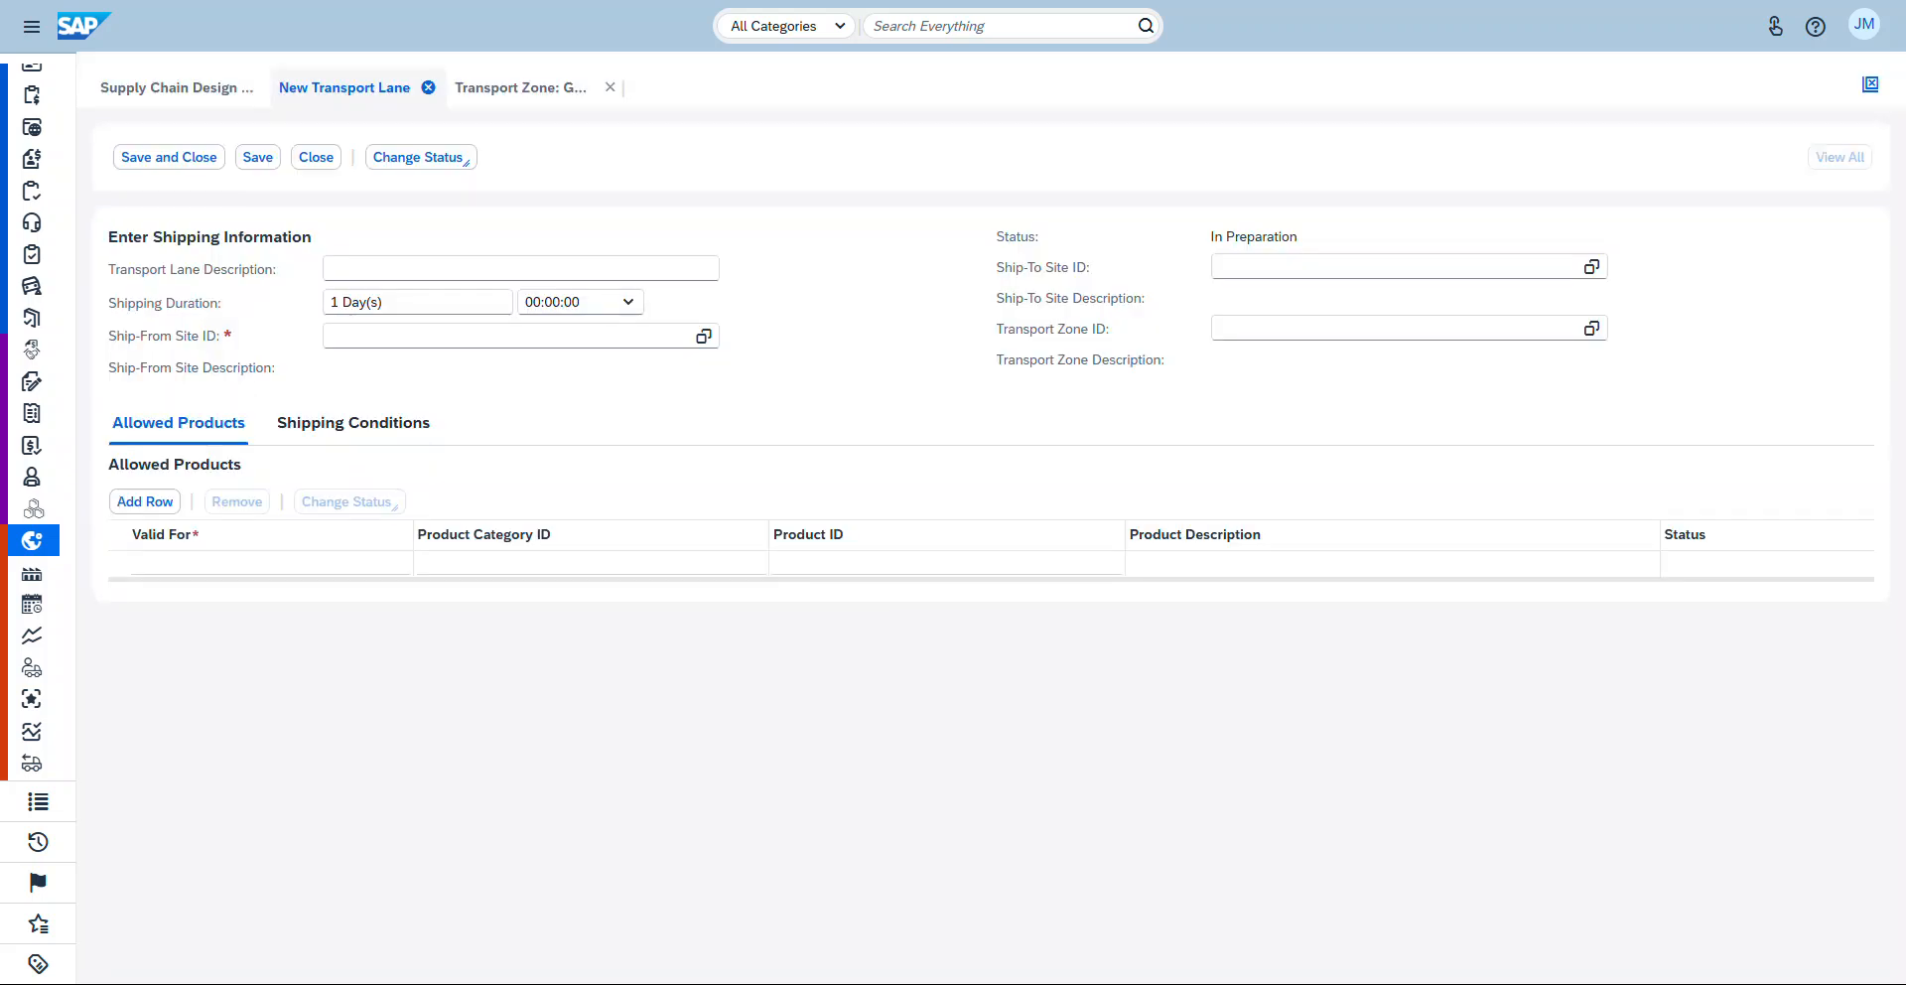
{"action": "left_click", "coordinate": [467, 268]}
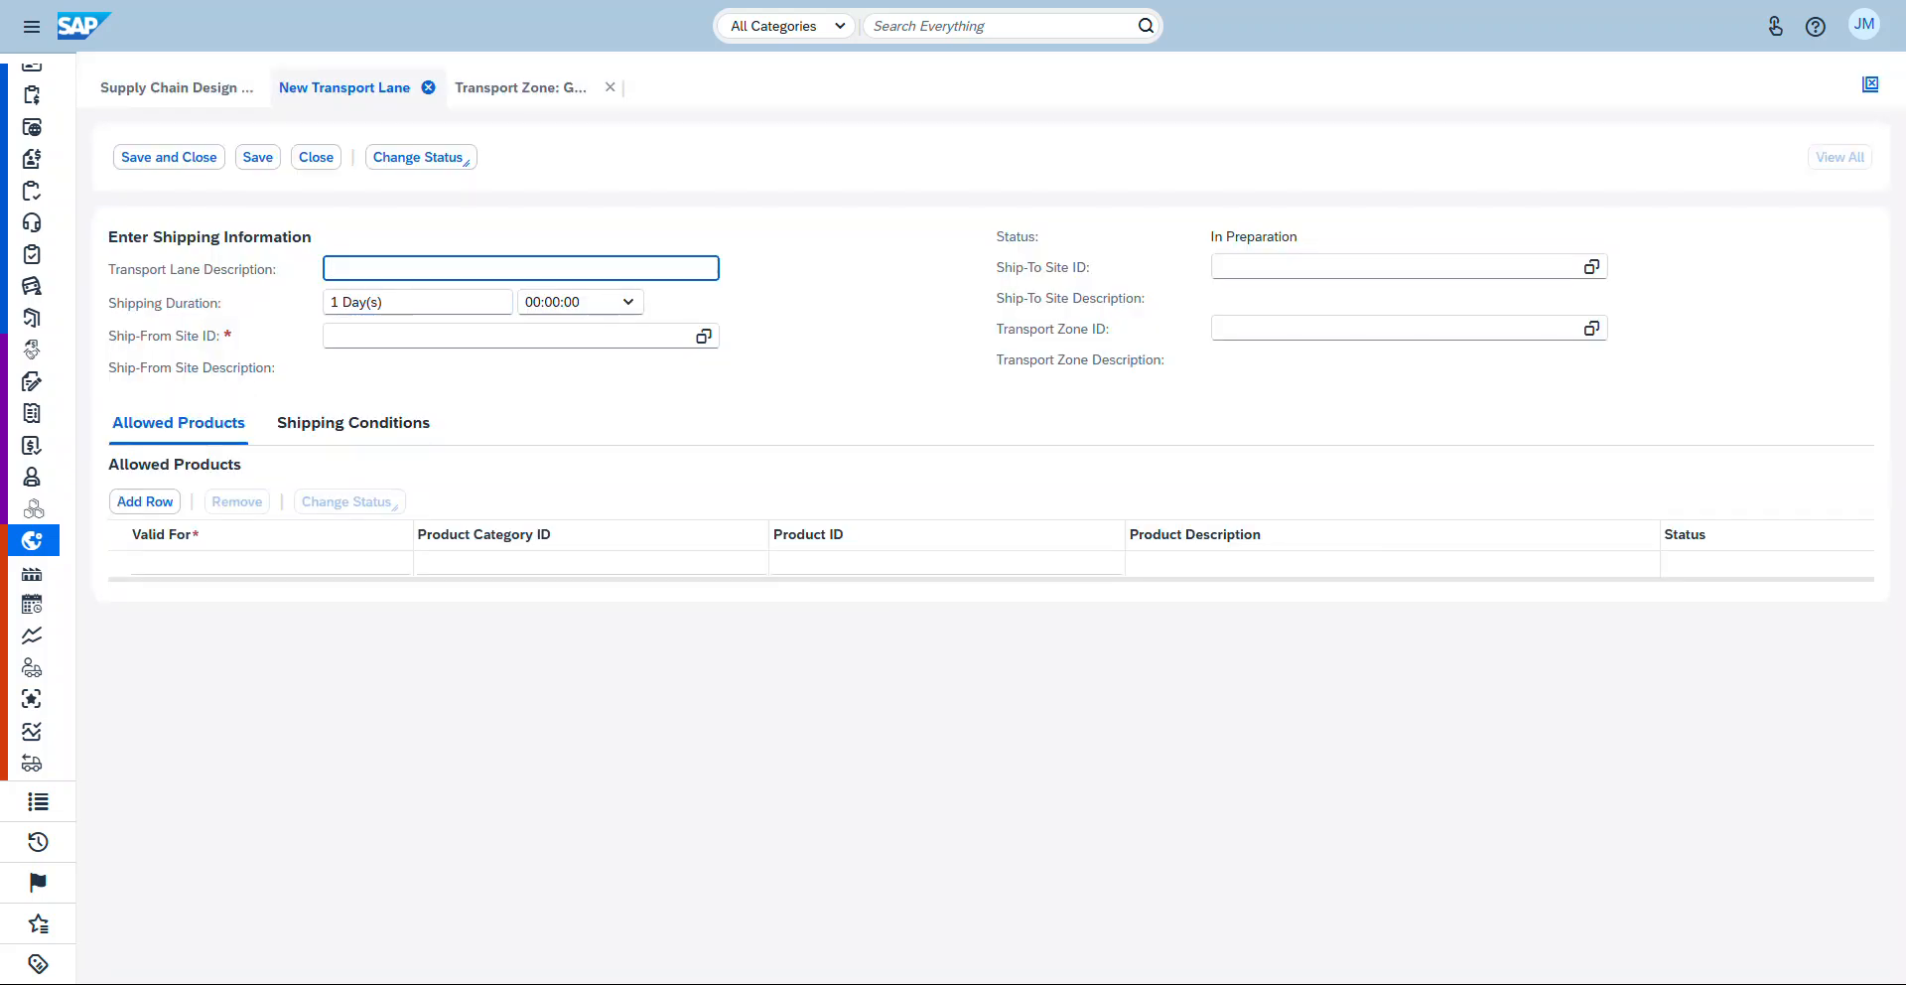
{"action": "left_click", "coordinate": [428, 87]}
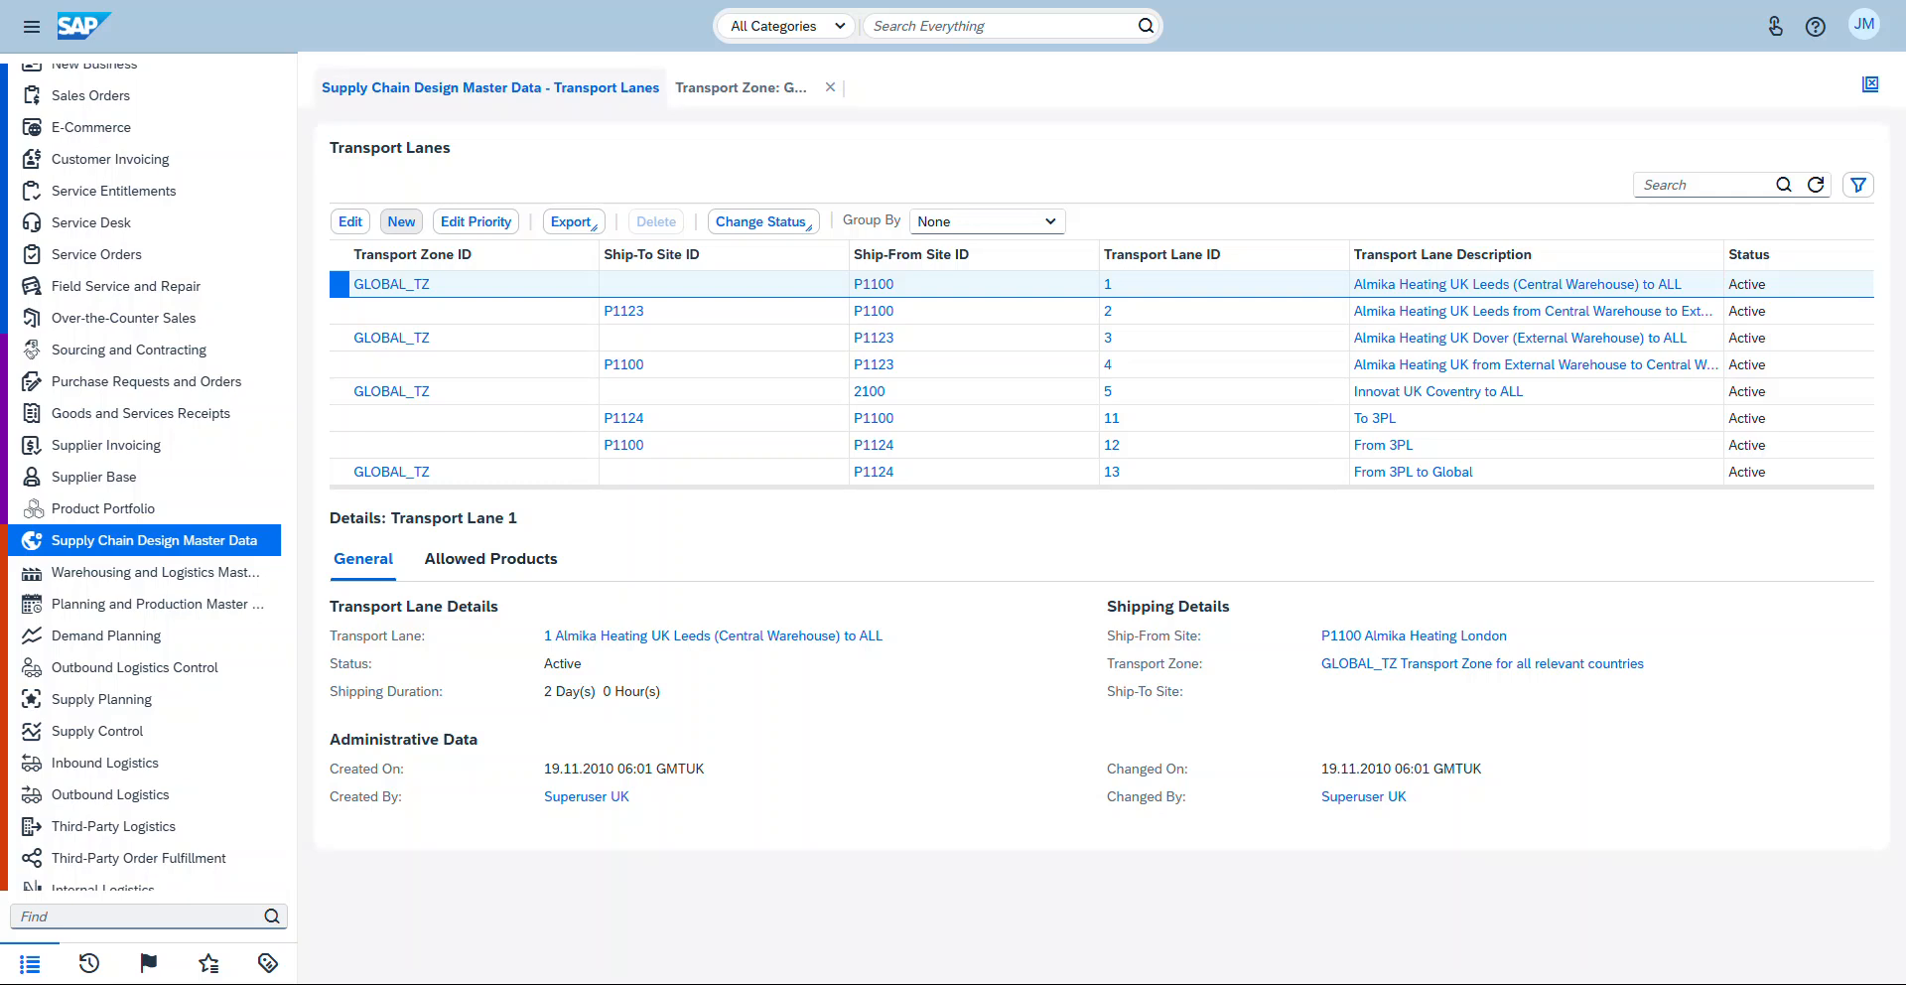
Step: Create a new transport lane described as Logistics Lane with ship-from site ID P1100
{"action": "left_click", "coordinate": [401, 221]}
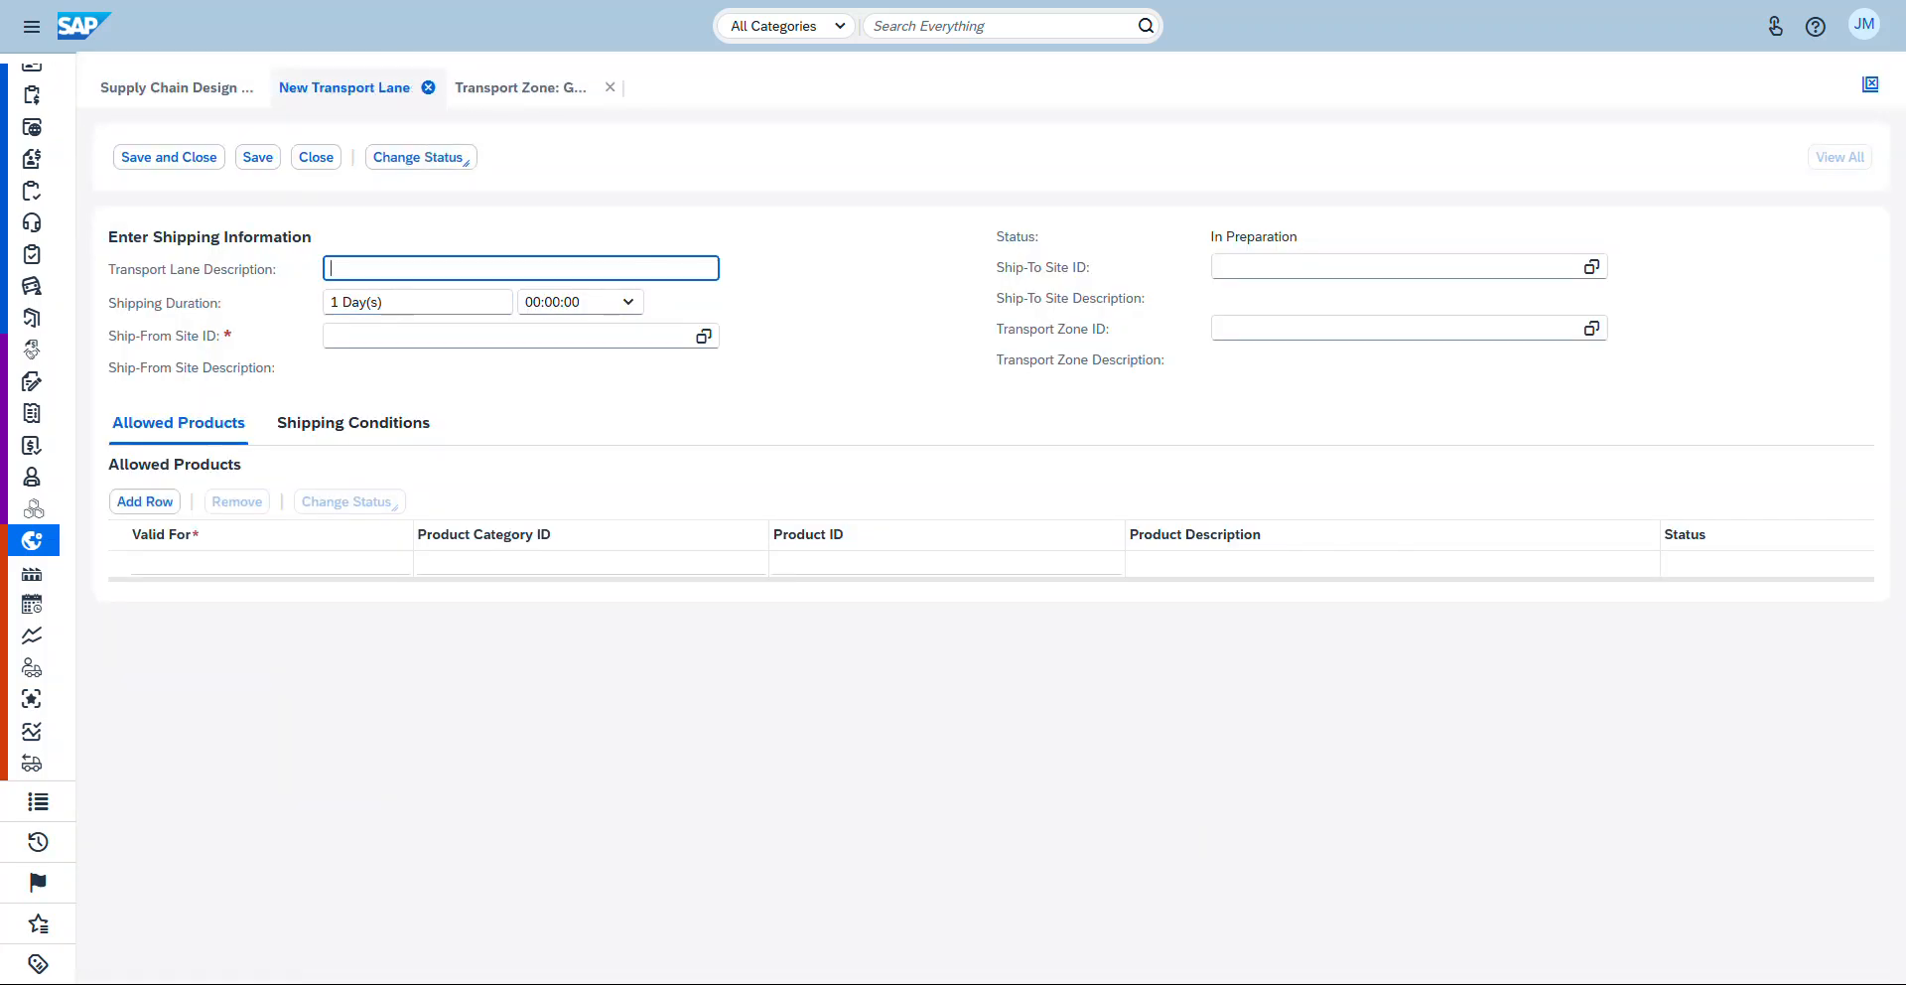
{"action": "type", "text": "Logistics Lane"}
{"action": "left_click", "coordinate": [704, 337]}
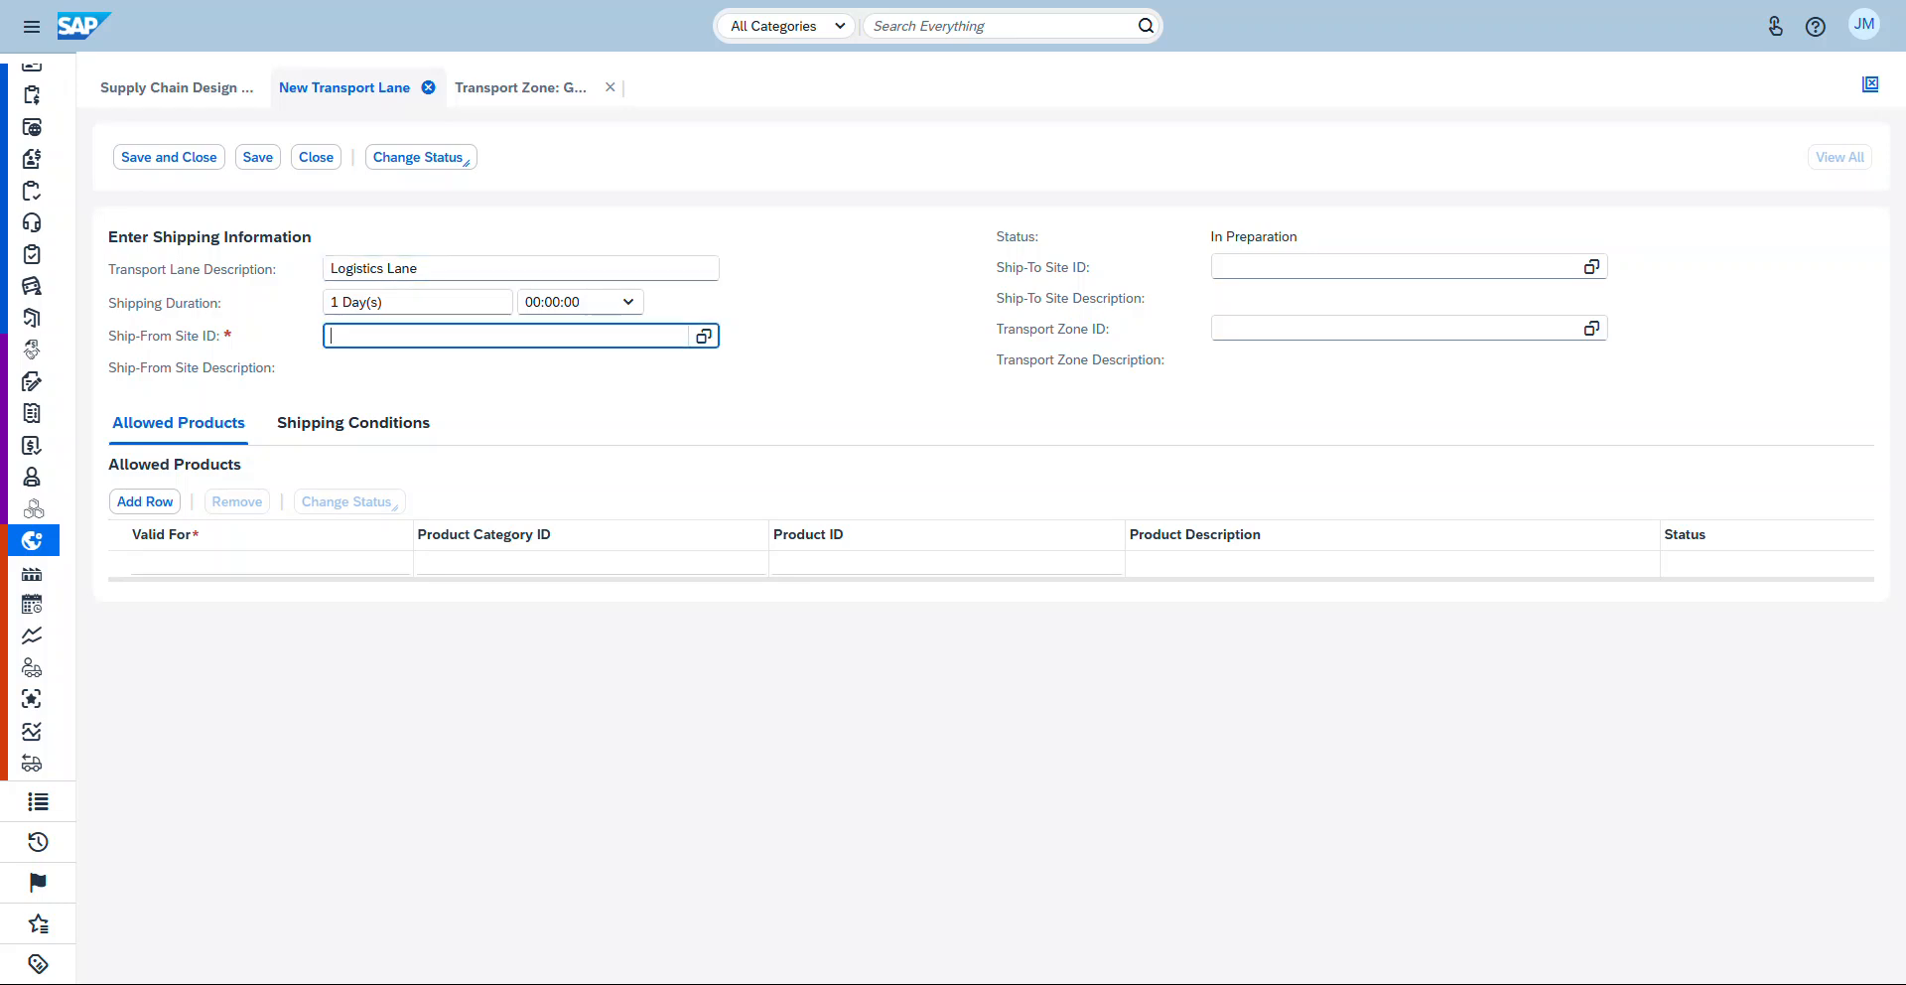
{"action": "left_click", "coordinate": [704, 336]}
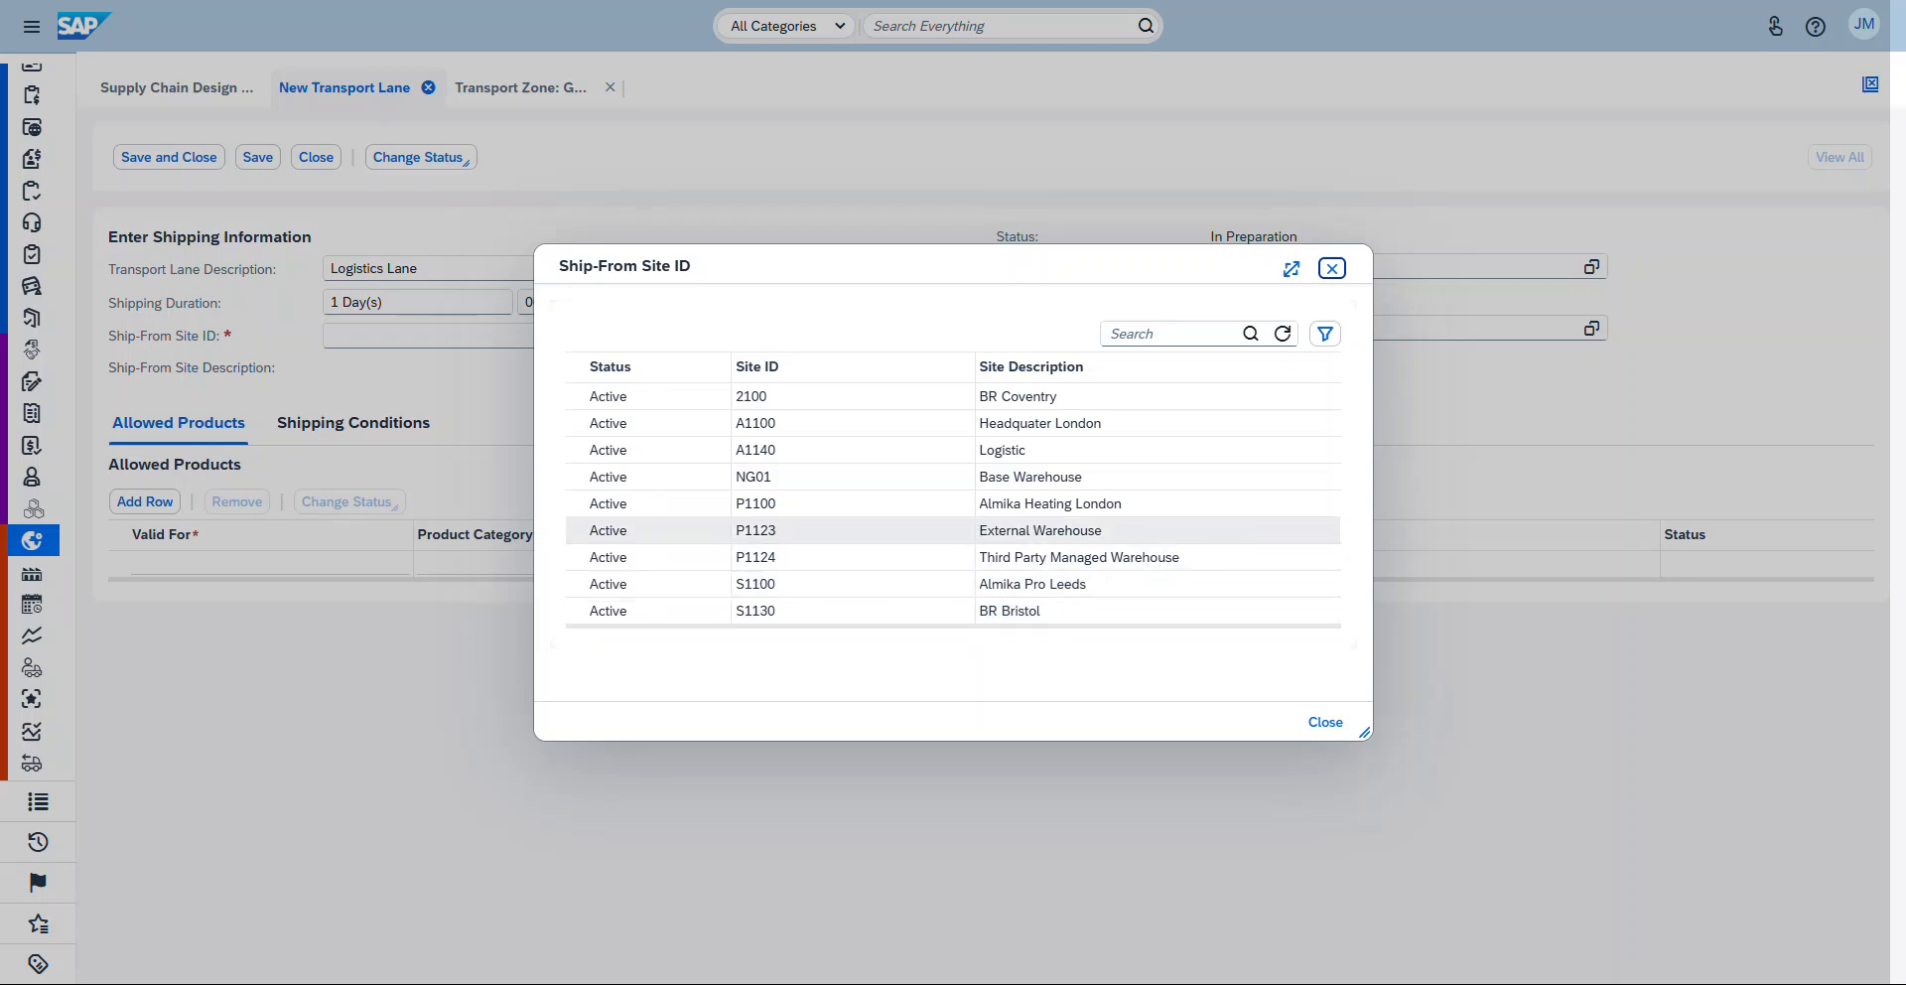
{"action": "left_click", "coordinate": [755, 504]}
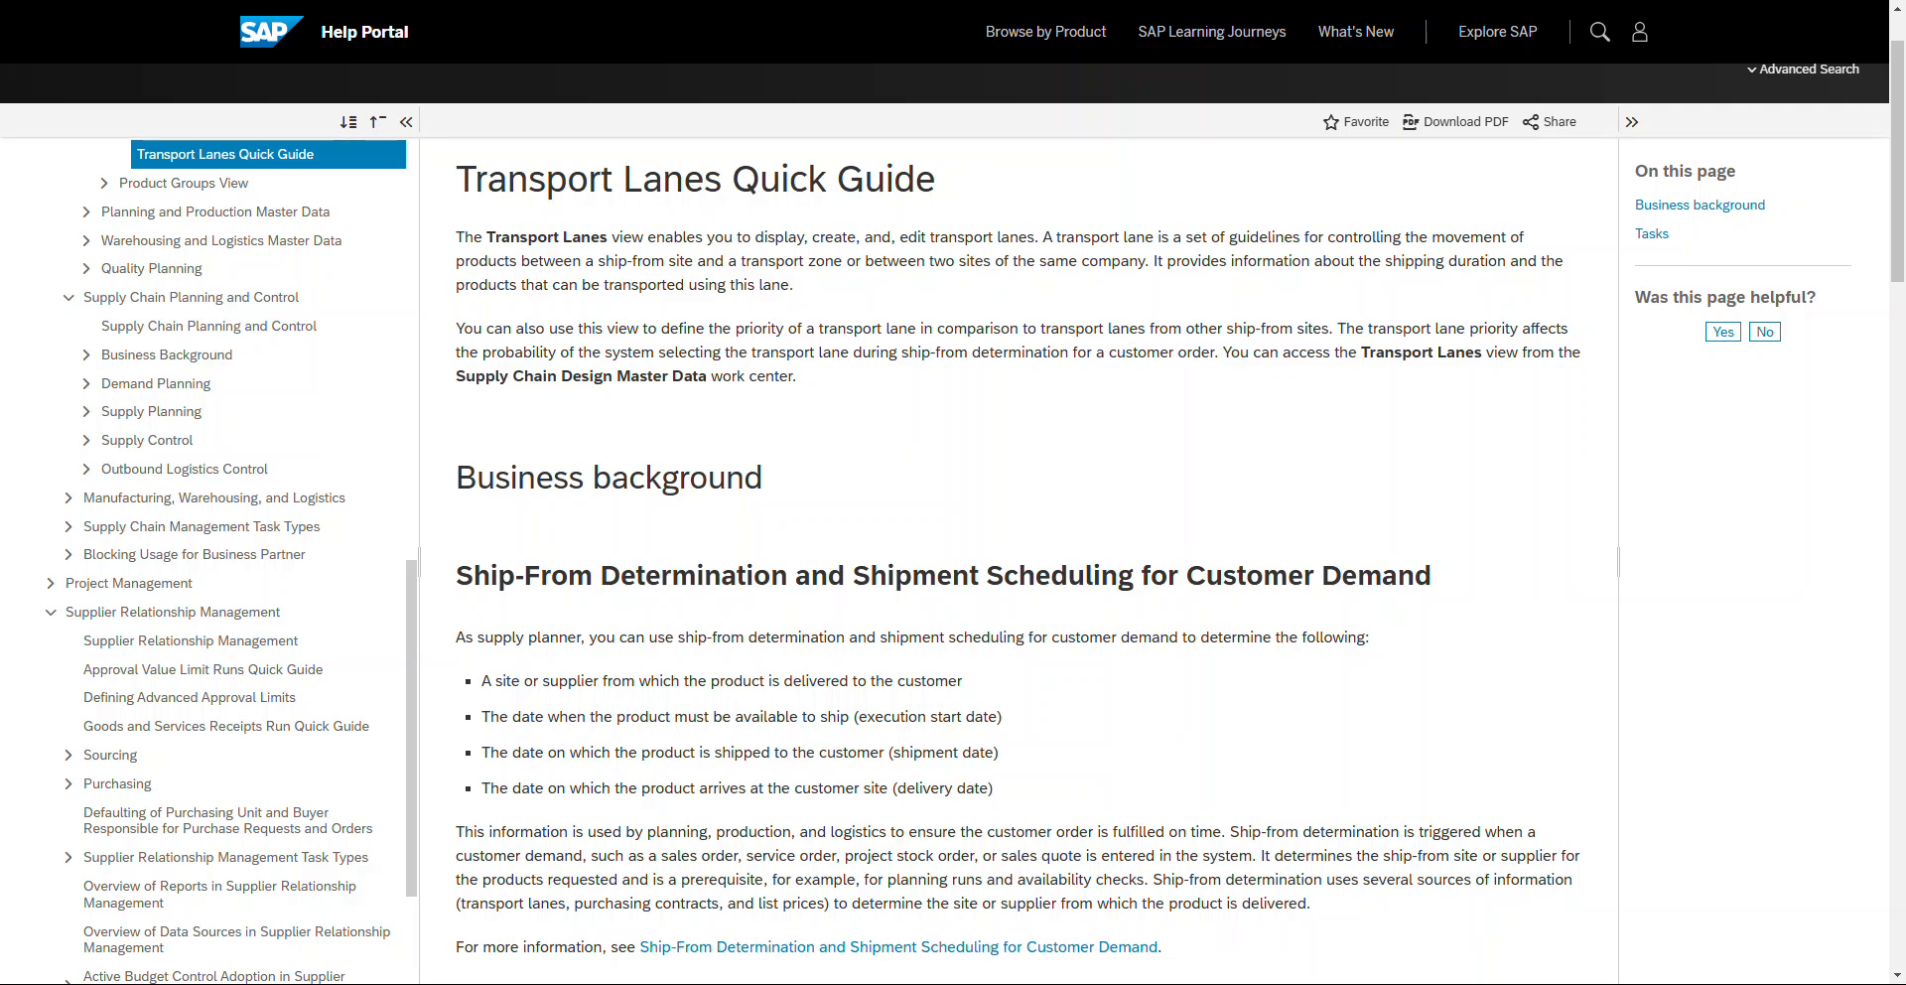
Step: Highlight the guide's sentence about shipping duration and transportable products
{"action": "left_click_drag", "start_coordinate": [1153, 260], "coordinate": [793, 285]}
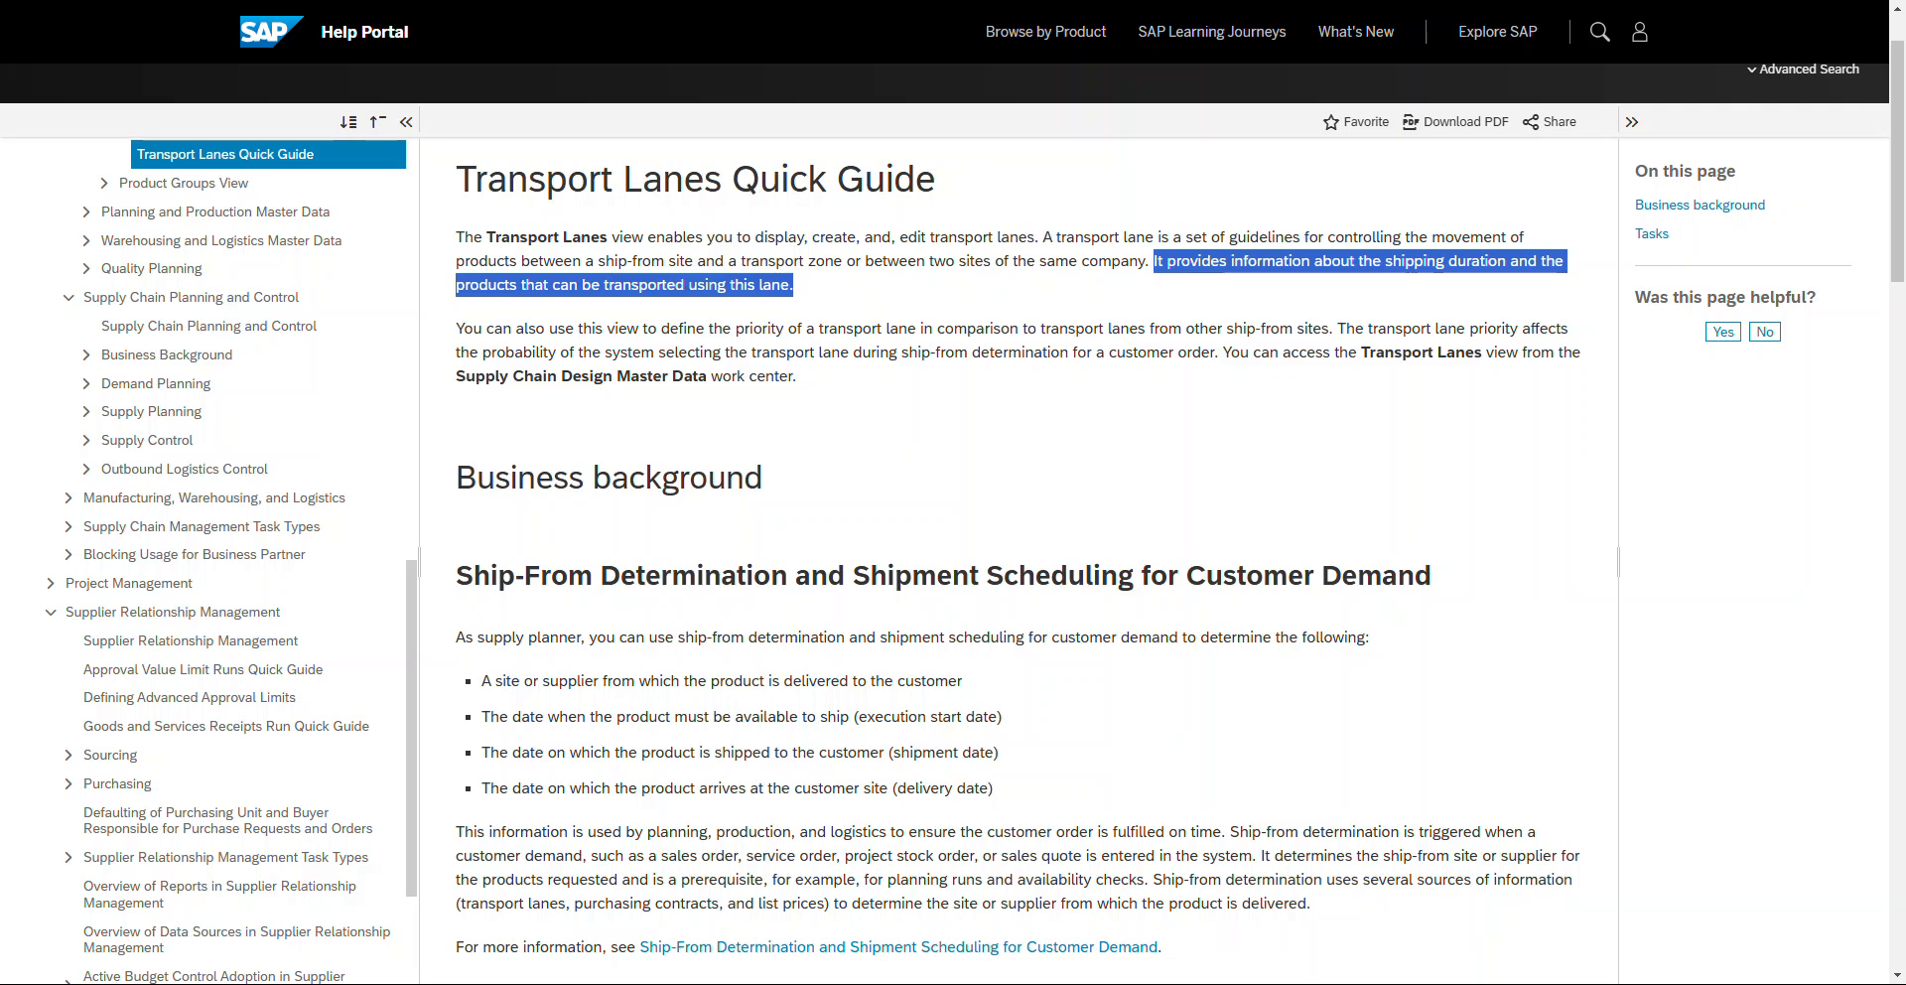
{"action": "left_click", "coordinate": [800, 288]}
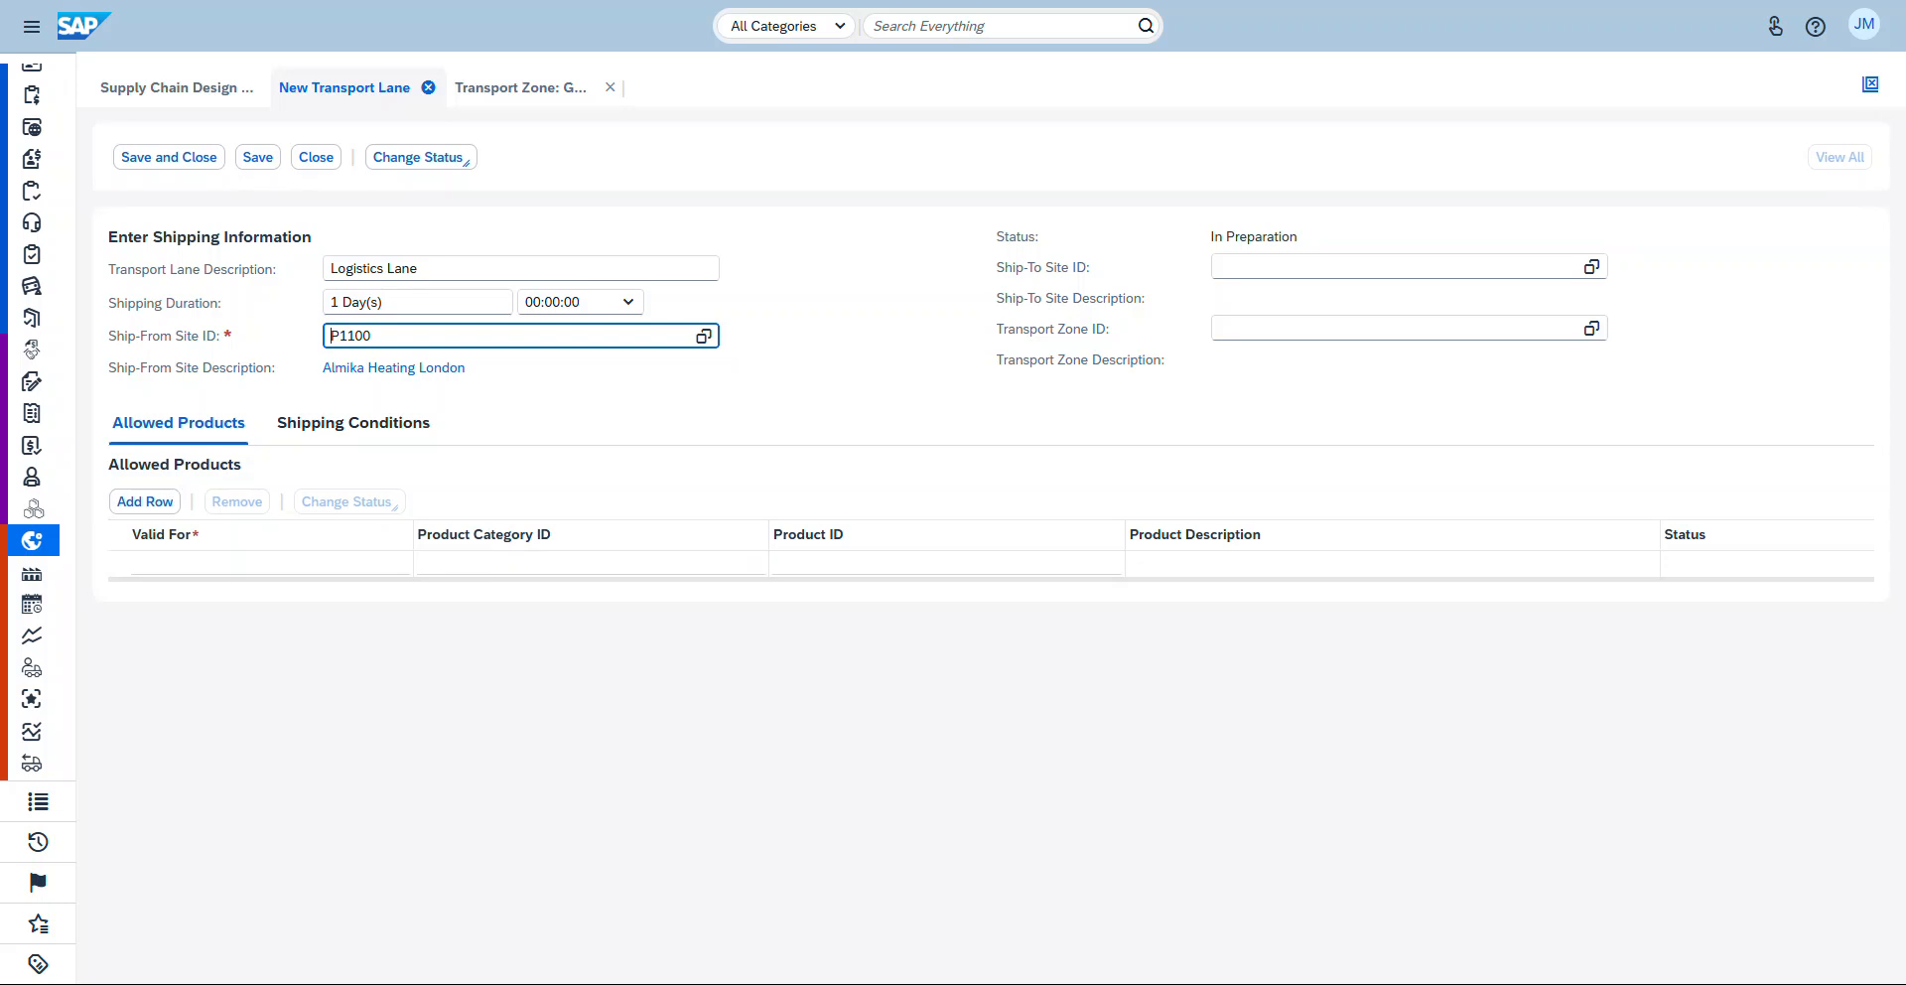
Step: Set the allowed-products row to be valid for All Products and activate that row
{"action": "left_click", "coordinate": [337, 564]}
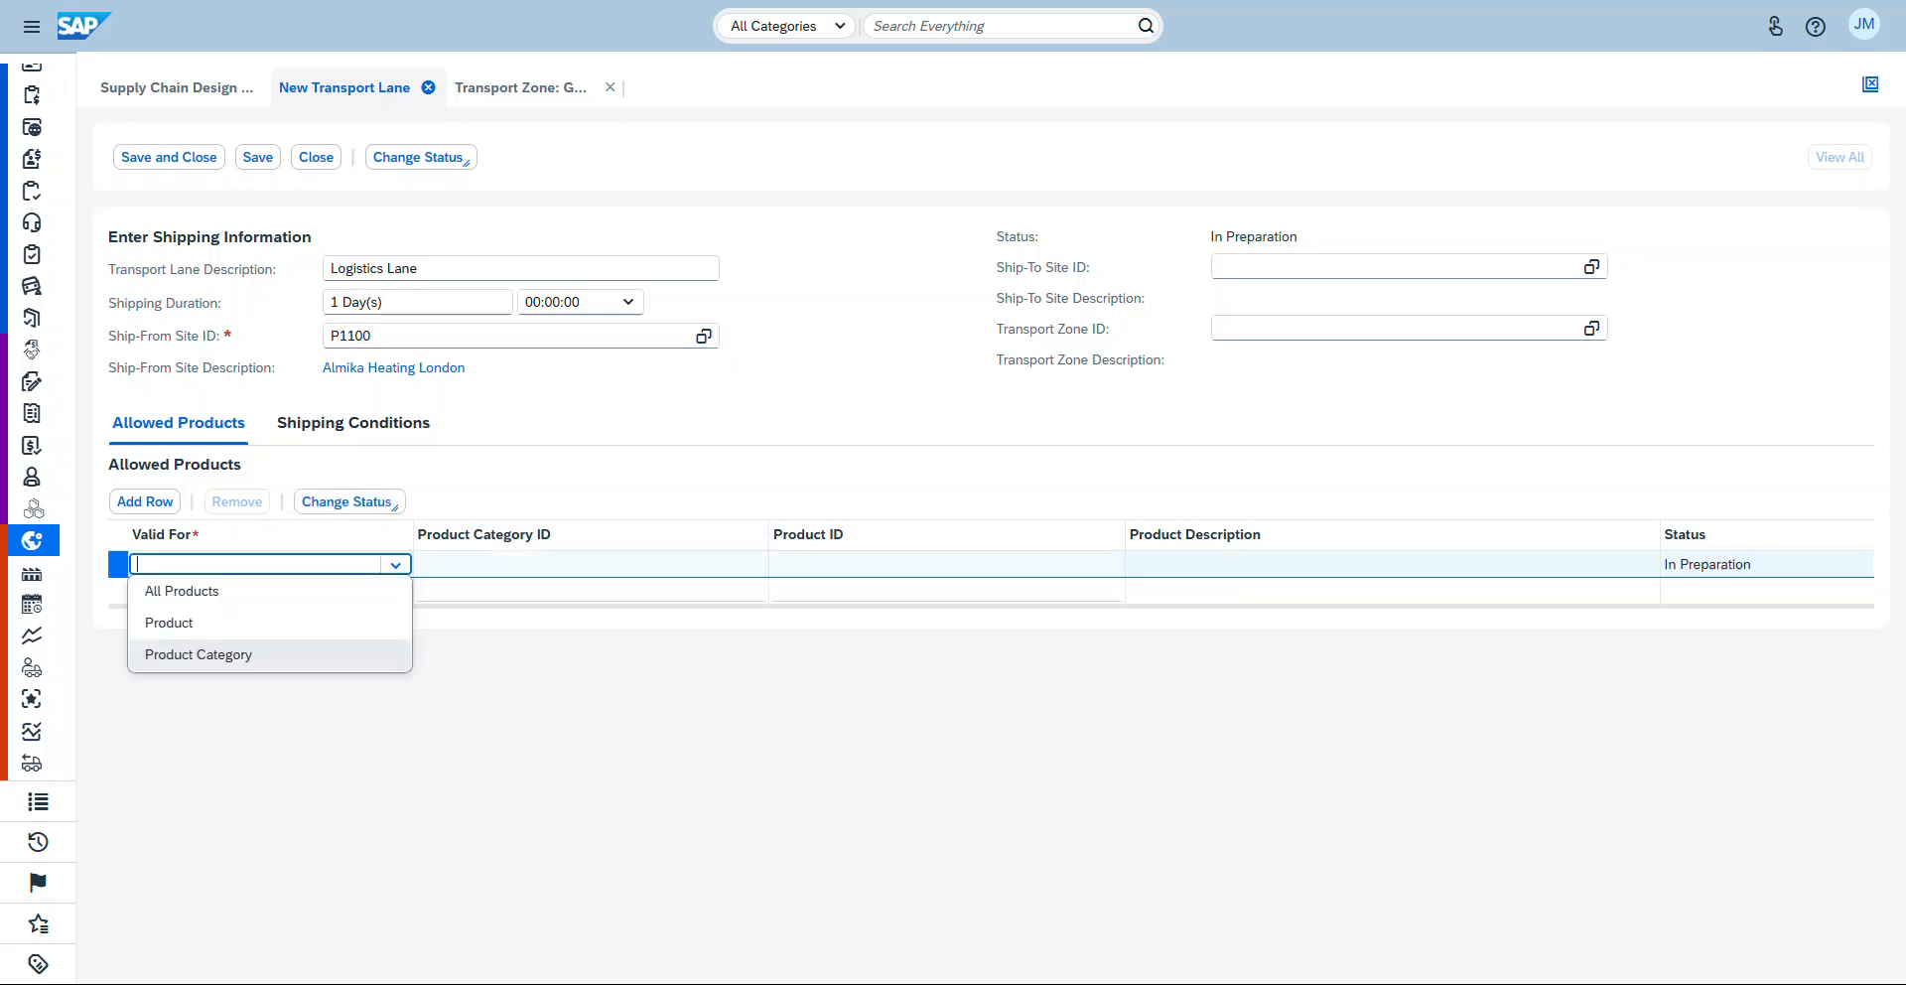
{"action": "left_click", "coordinate": [182, 591]}
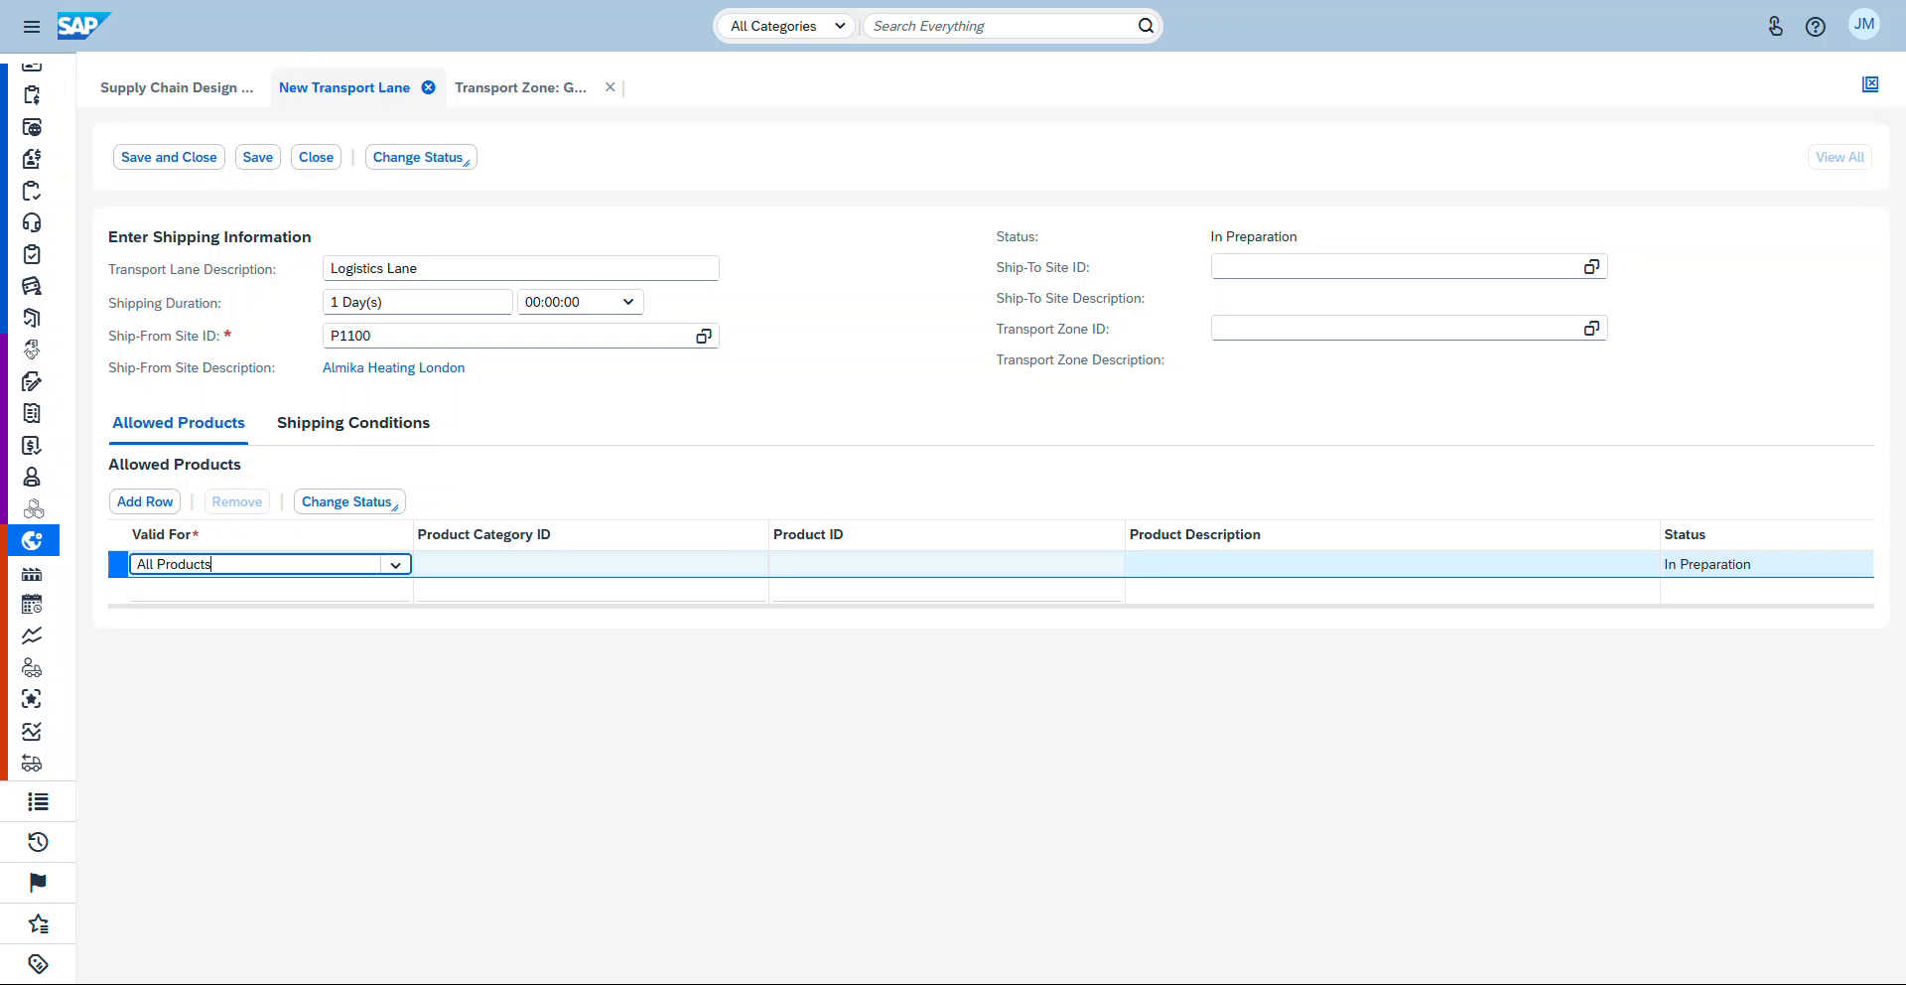
{"action": "left_click", "coordinate": [395, 564]}
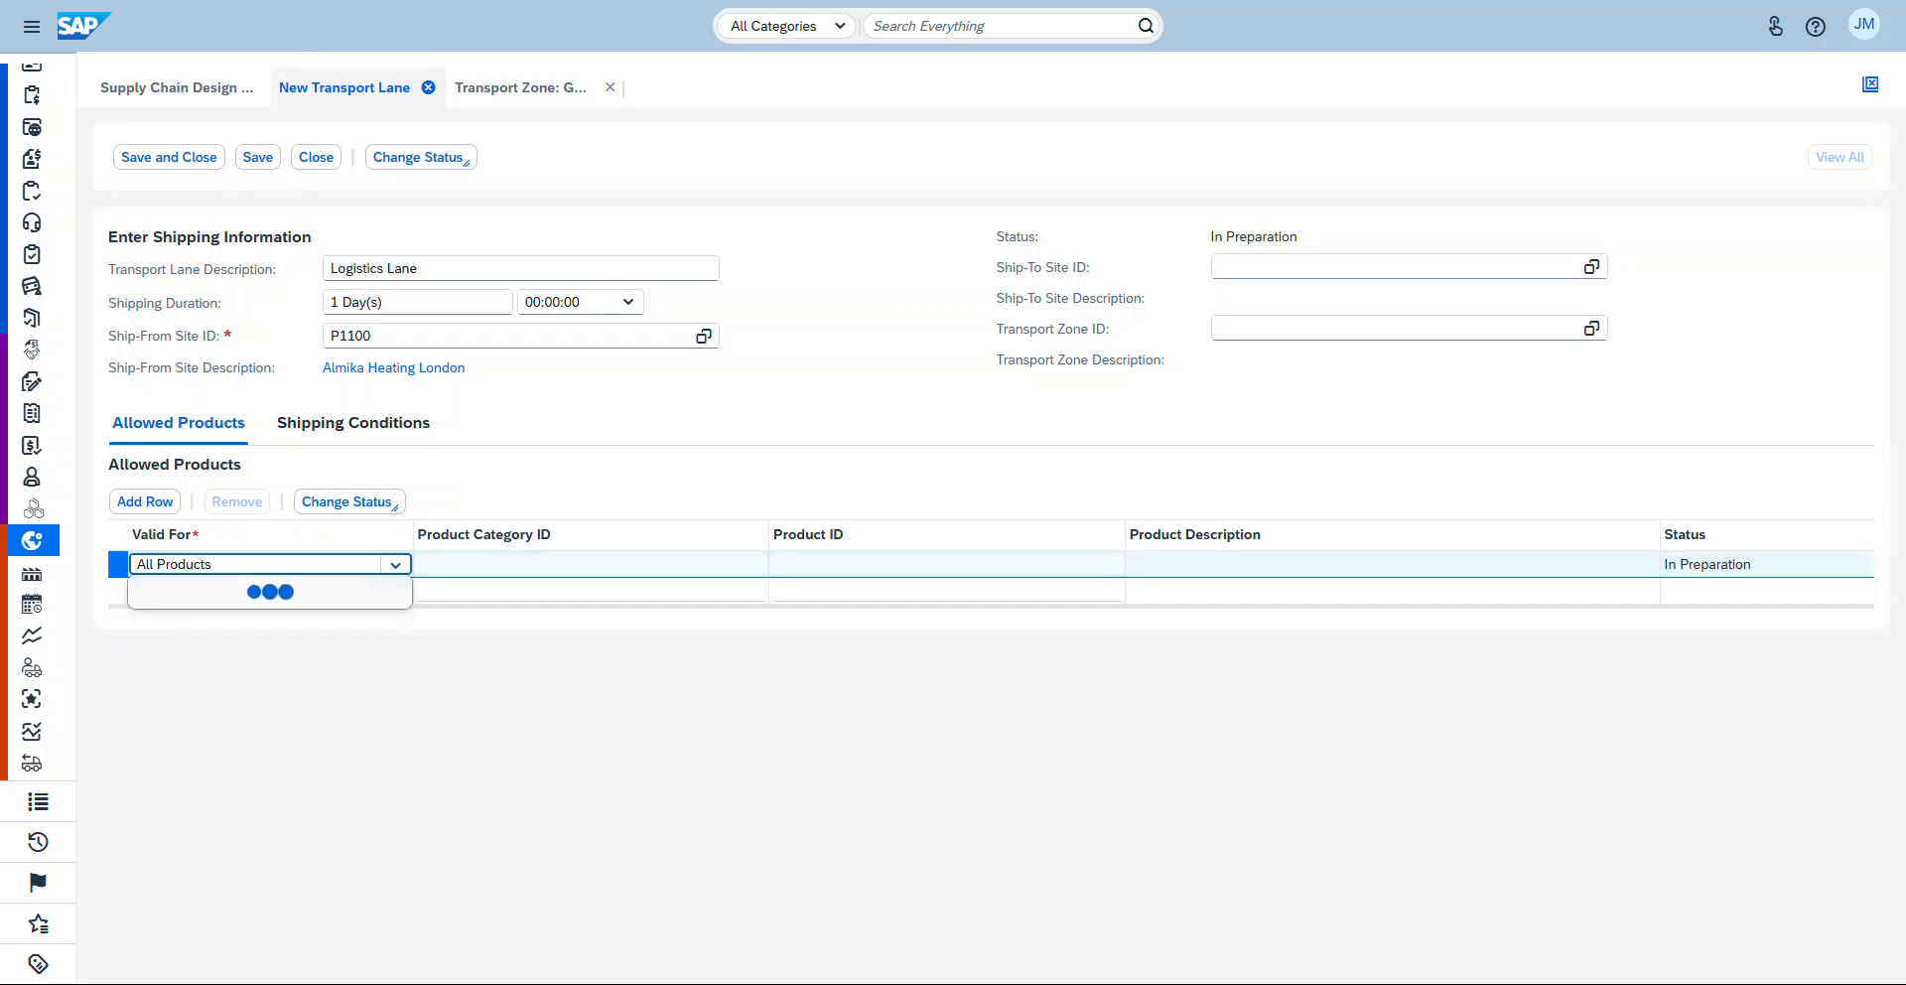
{"action": "left_click", "coordinate": [169, 622]}
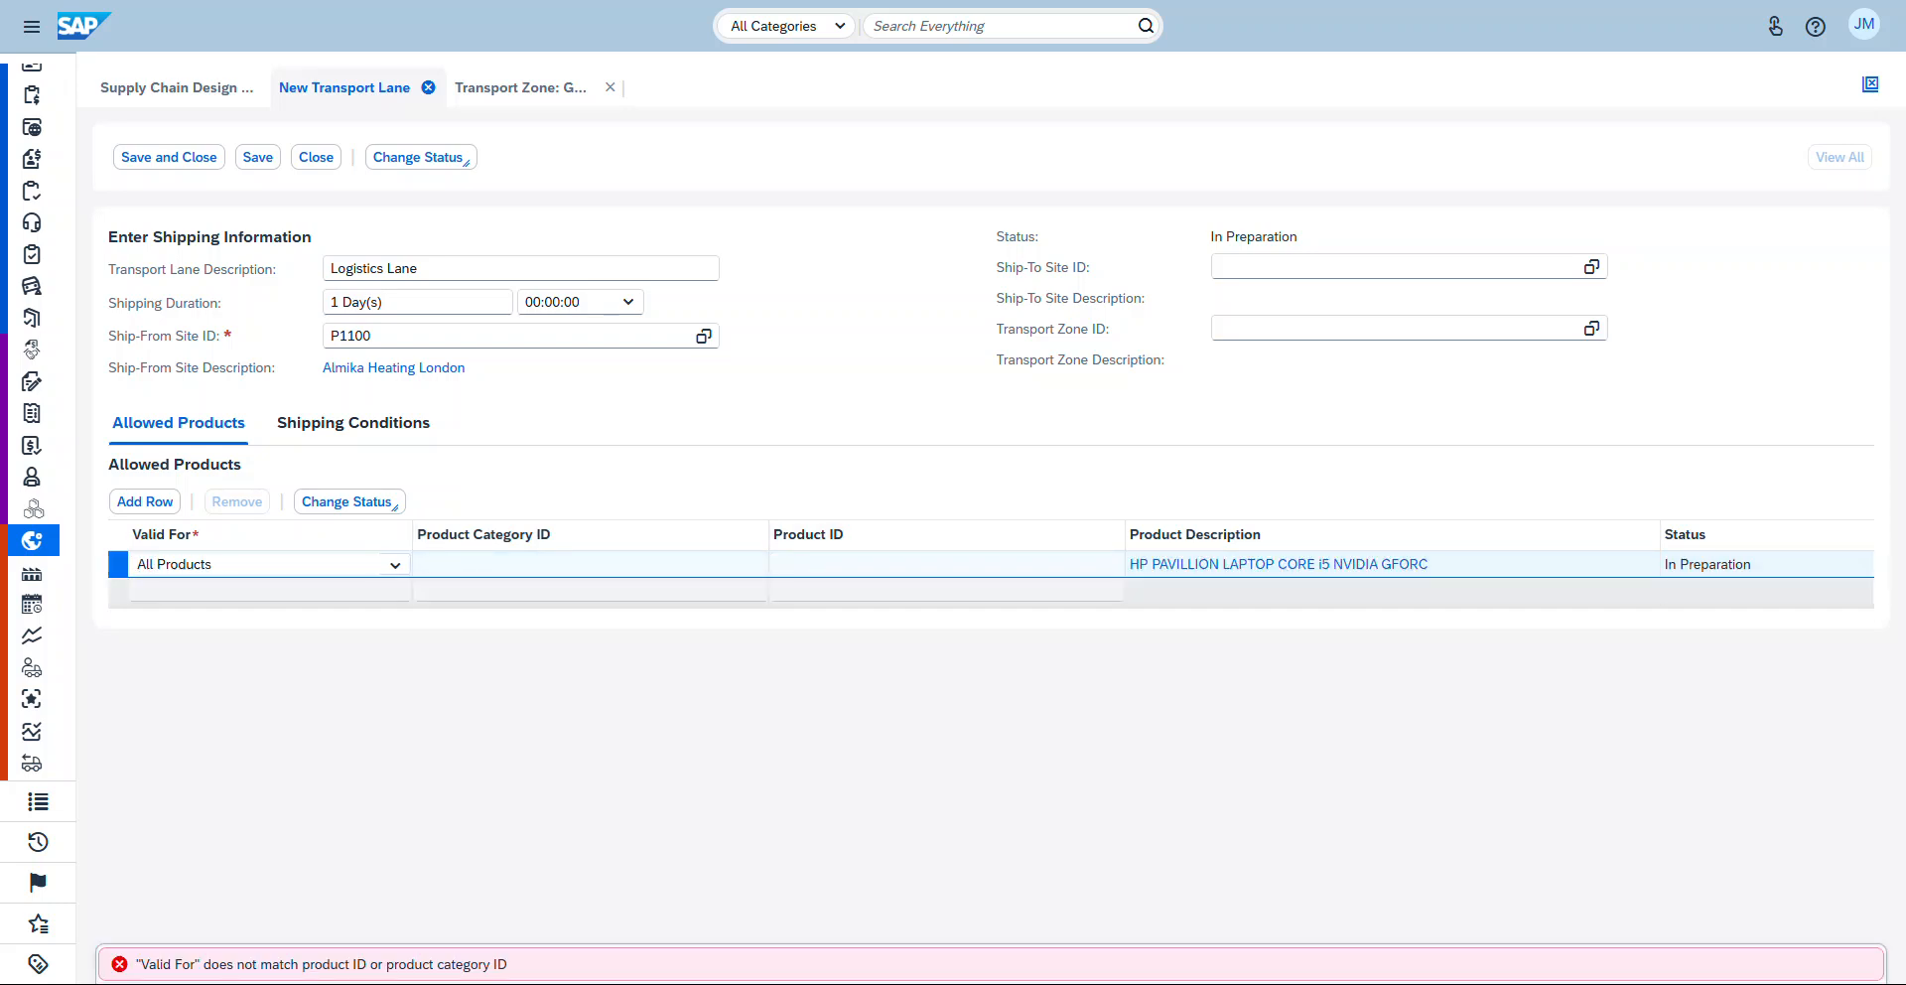
{"action": "left_click", "coordinate": [347, 501]}
{"action": "left_click", "coordinate": [322, 531]}
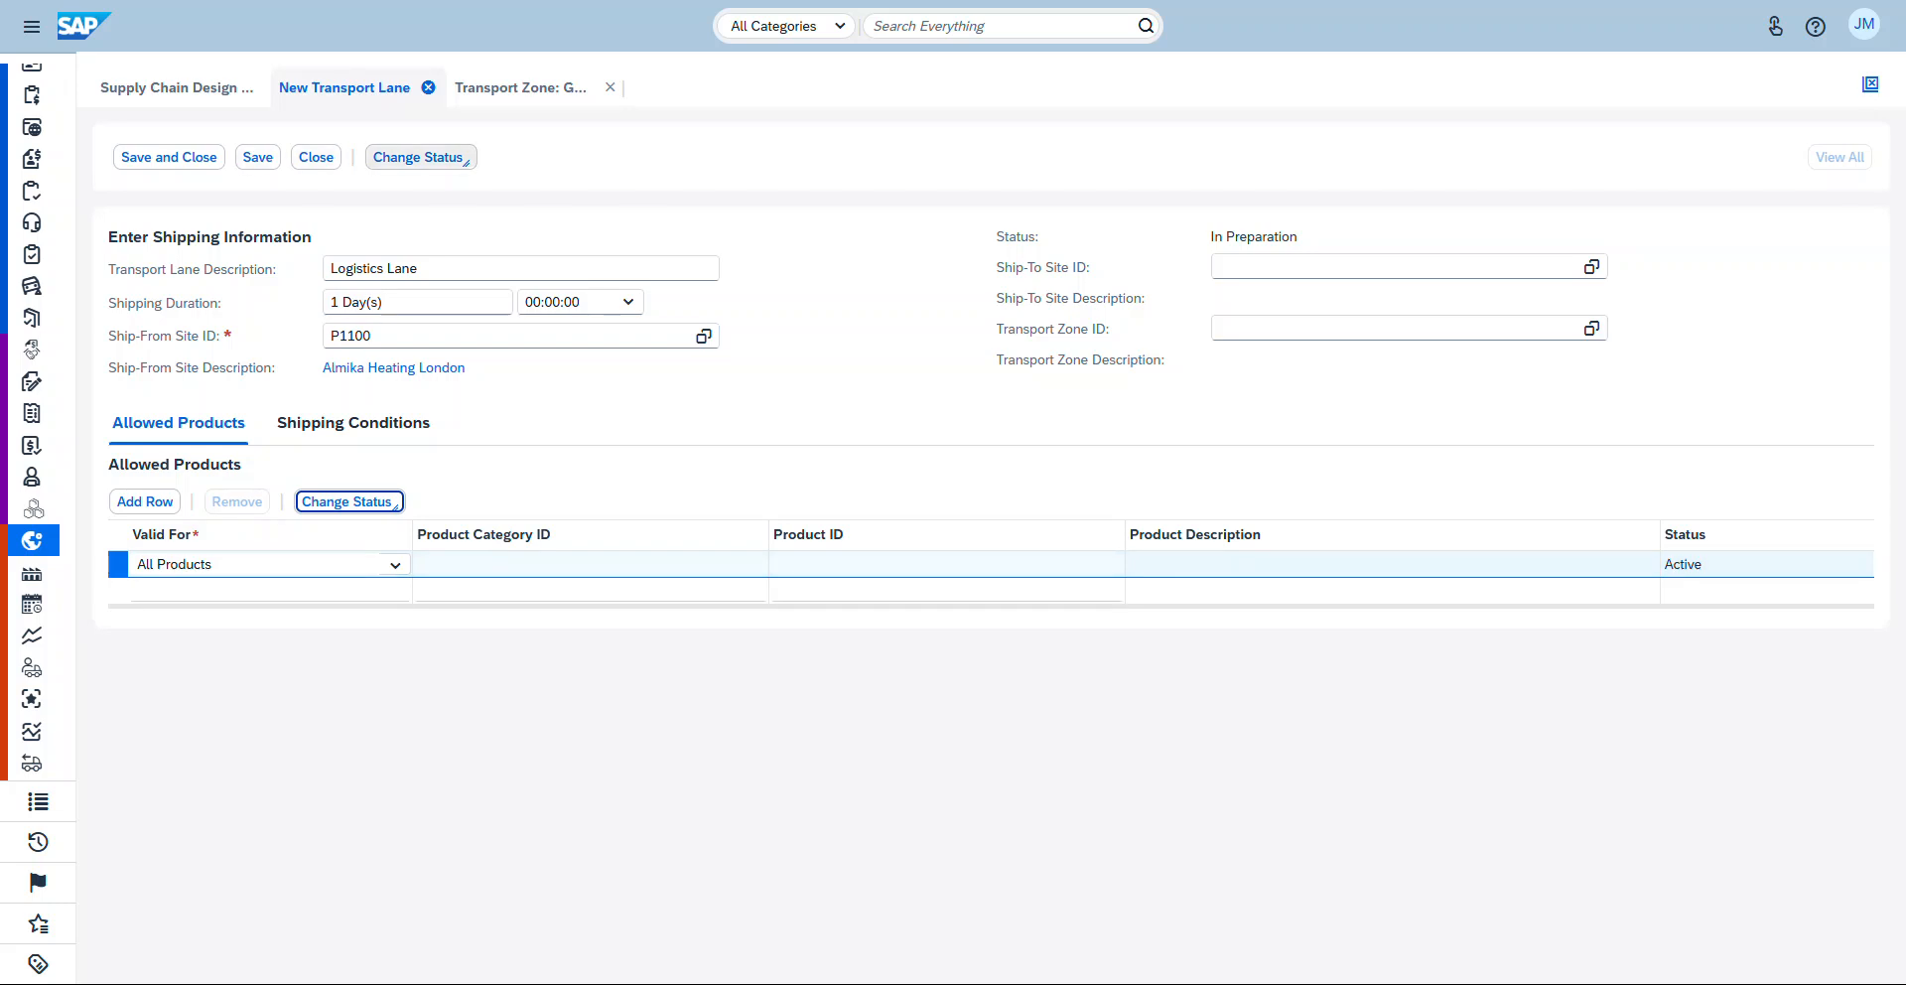
Step: Try to activate the new transport lane
{"action": "left_click", "coordinate": [418, 156]}
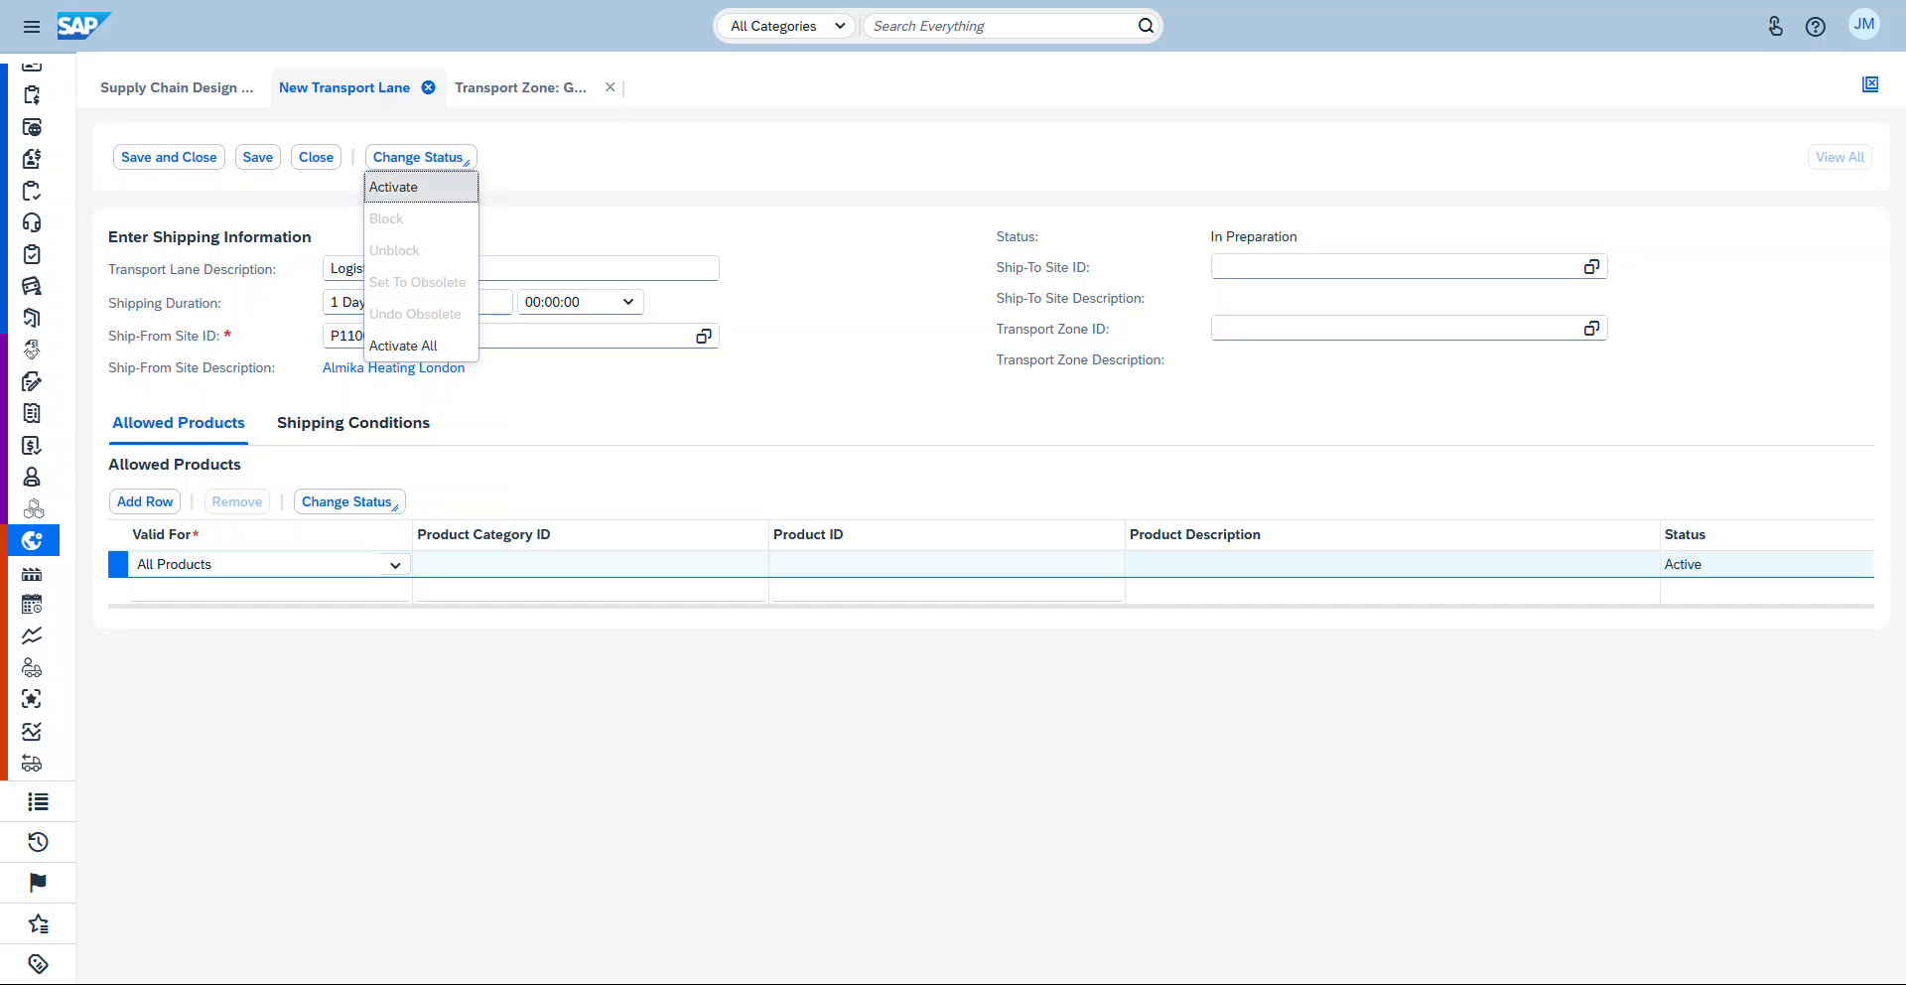
{"action": "left_click", "coordinate": [417, 188]}
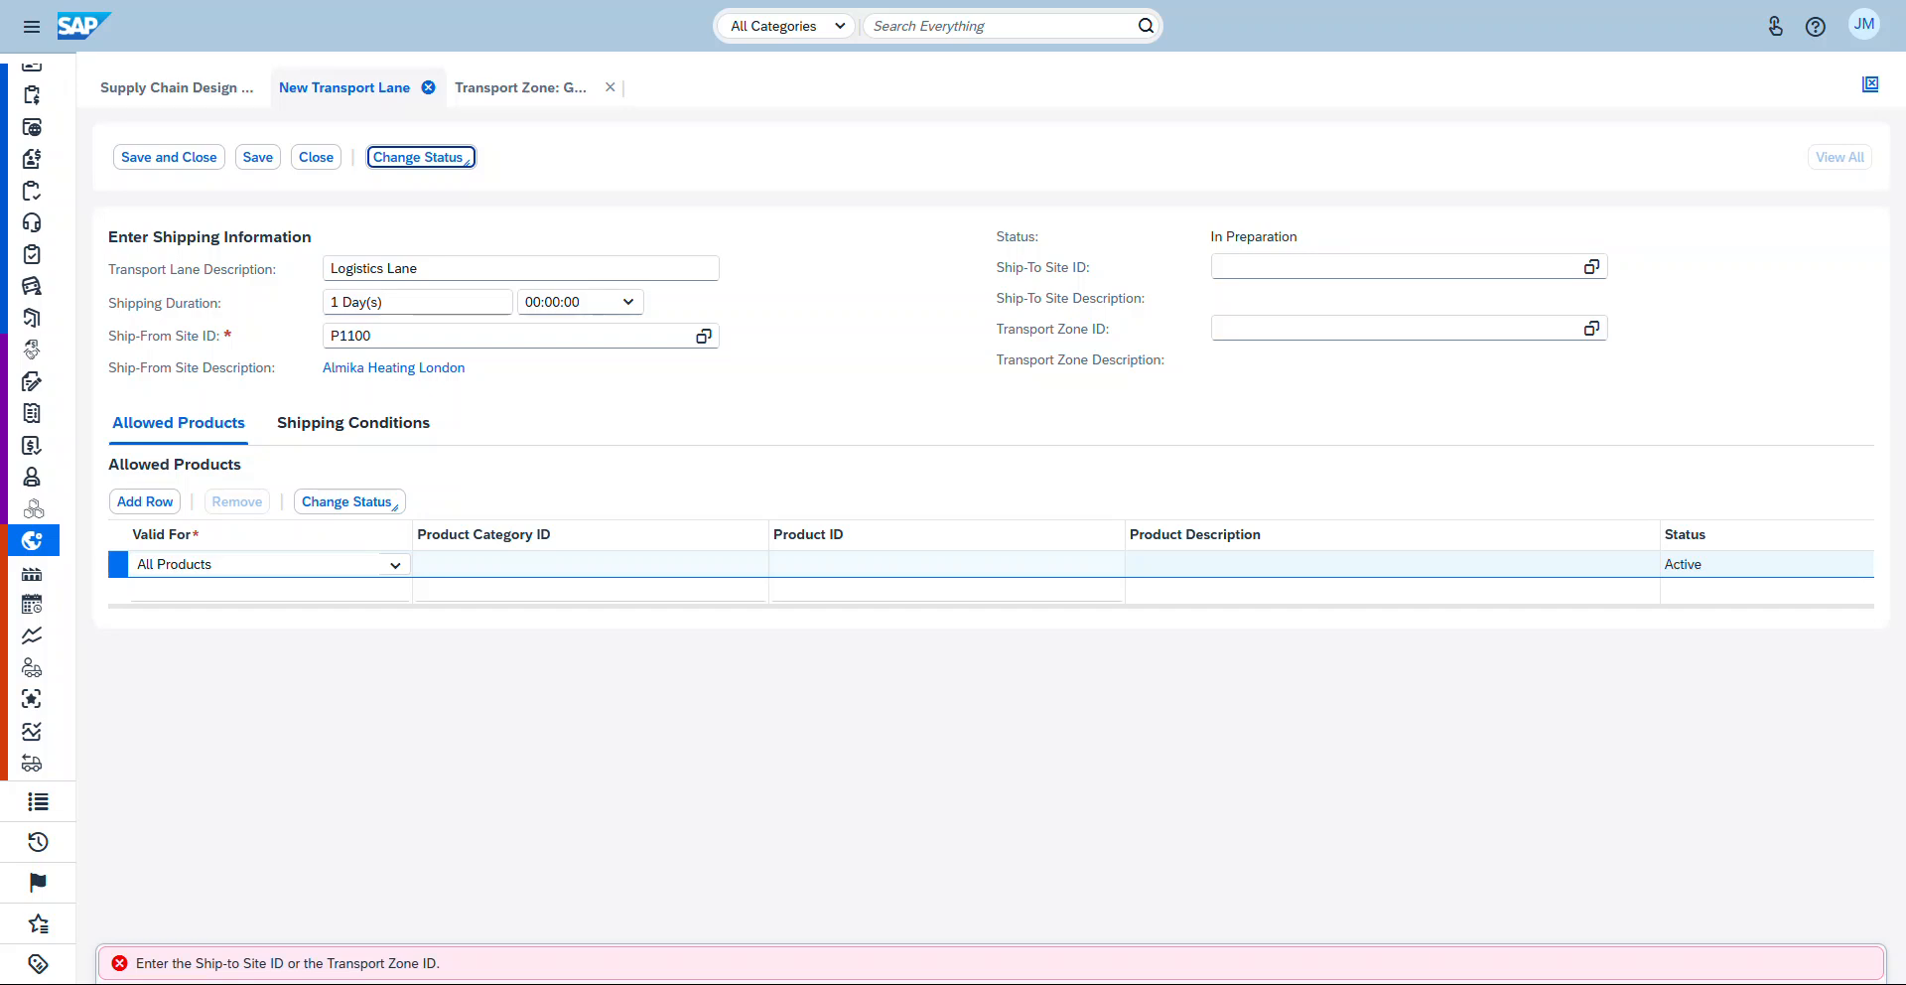
Step: Set the lane's transport zone ID to GLOBAL_TZ
{"action": "left_click", "coordinate": [1592, 329]}
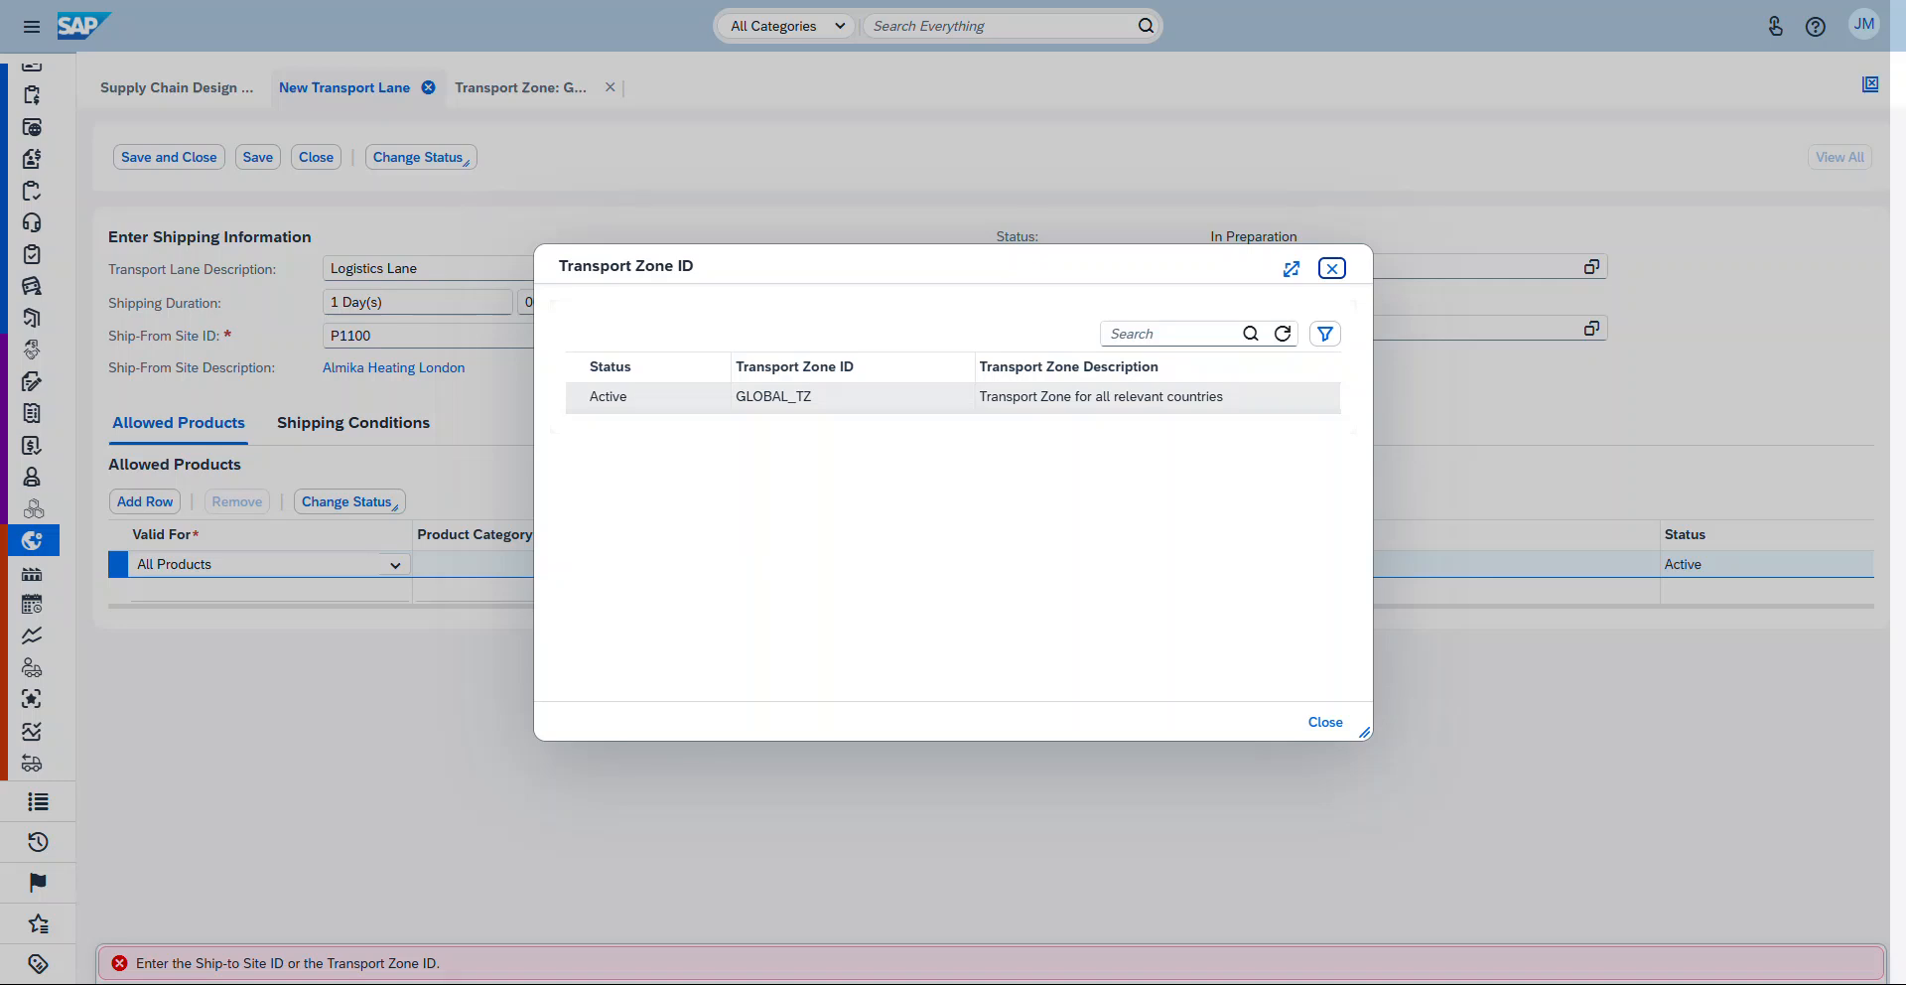
{"action": "left_click_drag", "start_coordinate": [933, 266], "coordinate": [943, 326]}
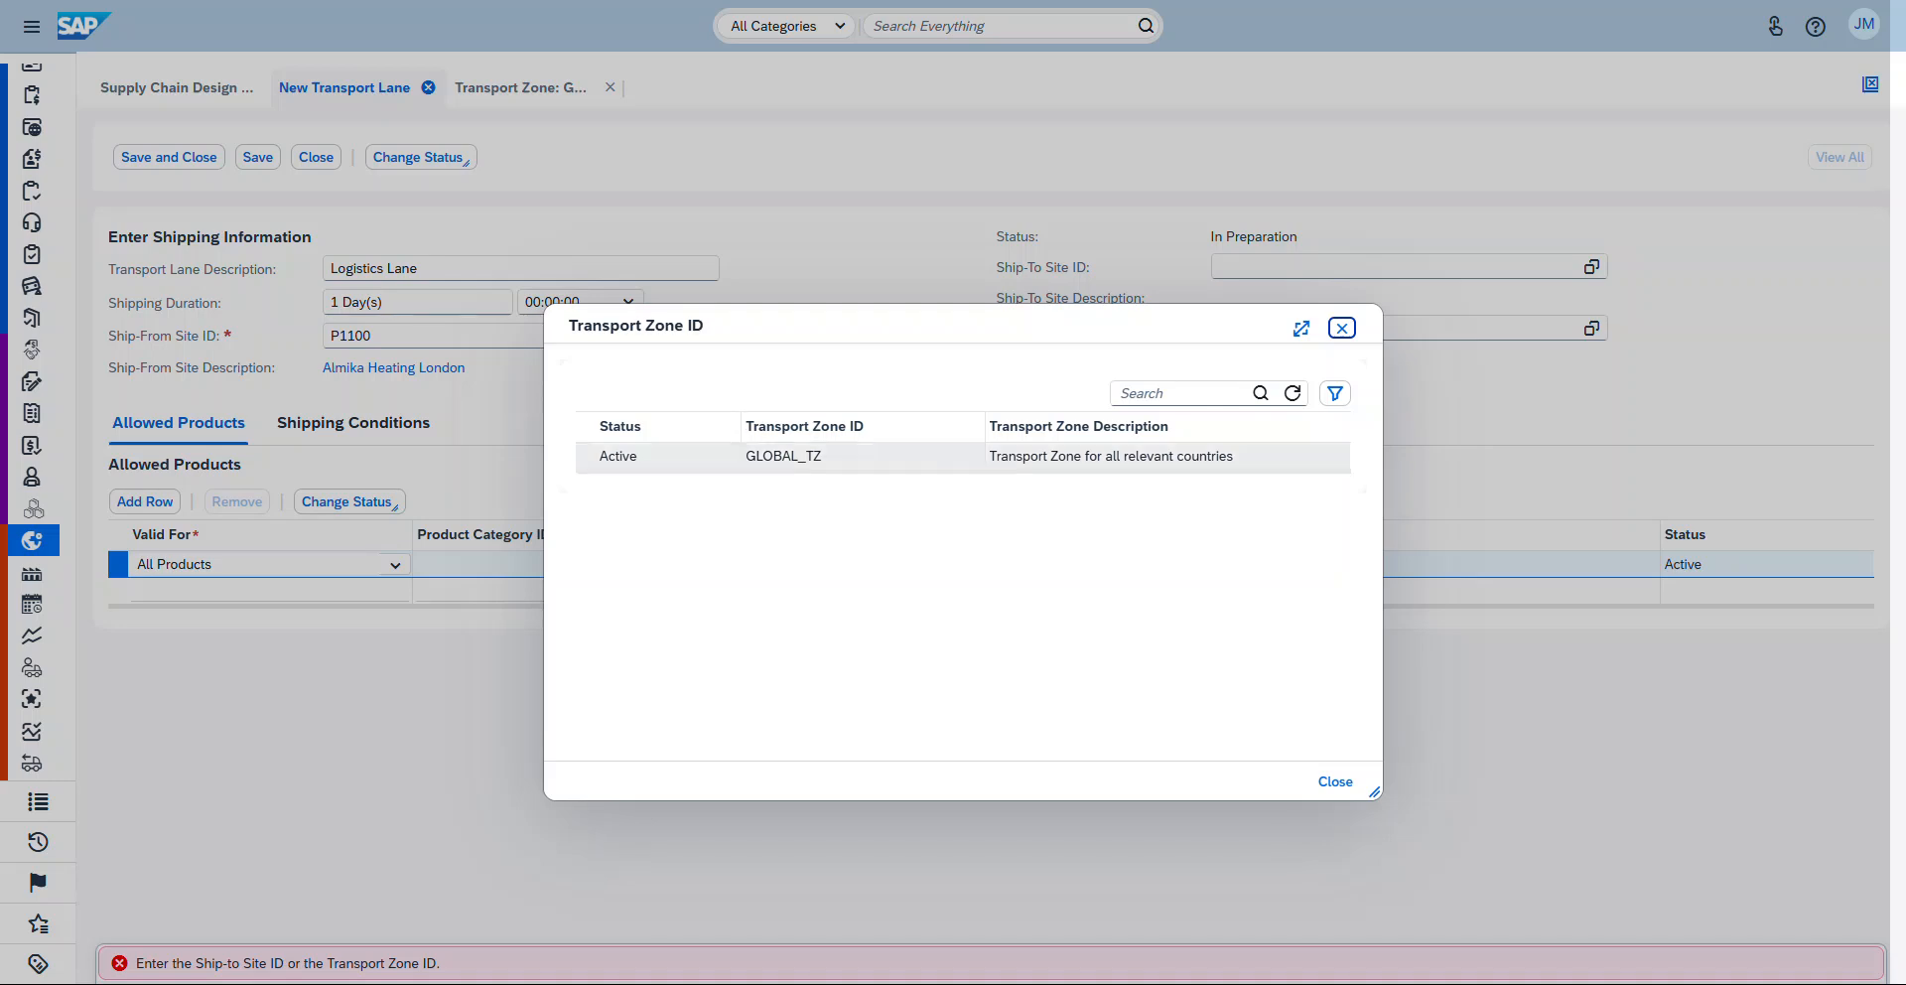
{"action": "left_click", "coordinate": [656, 456]}
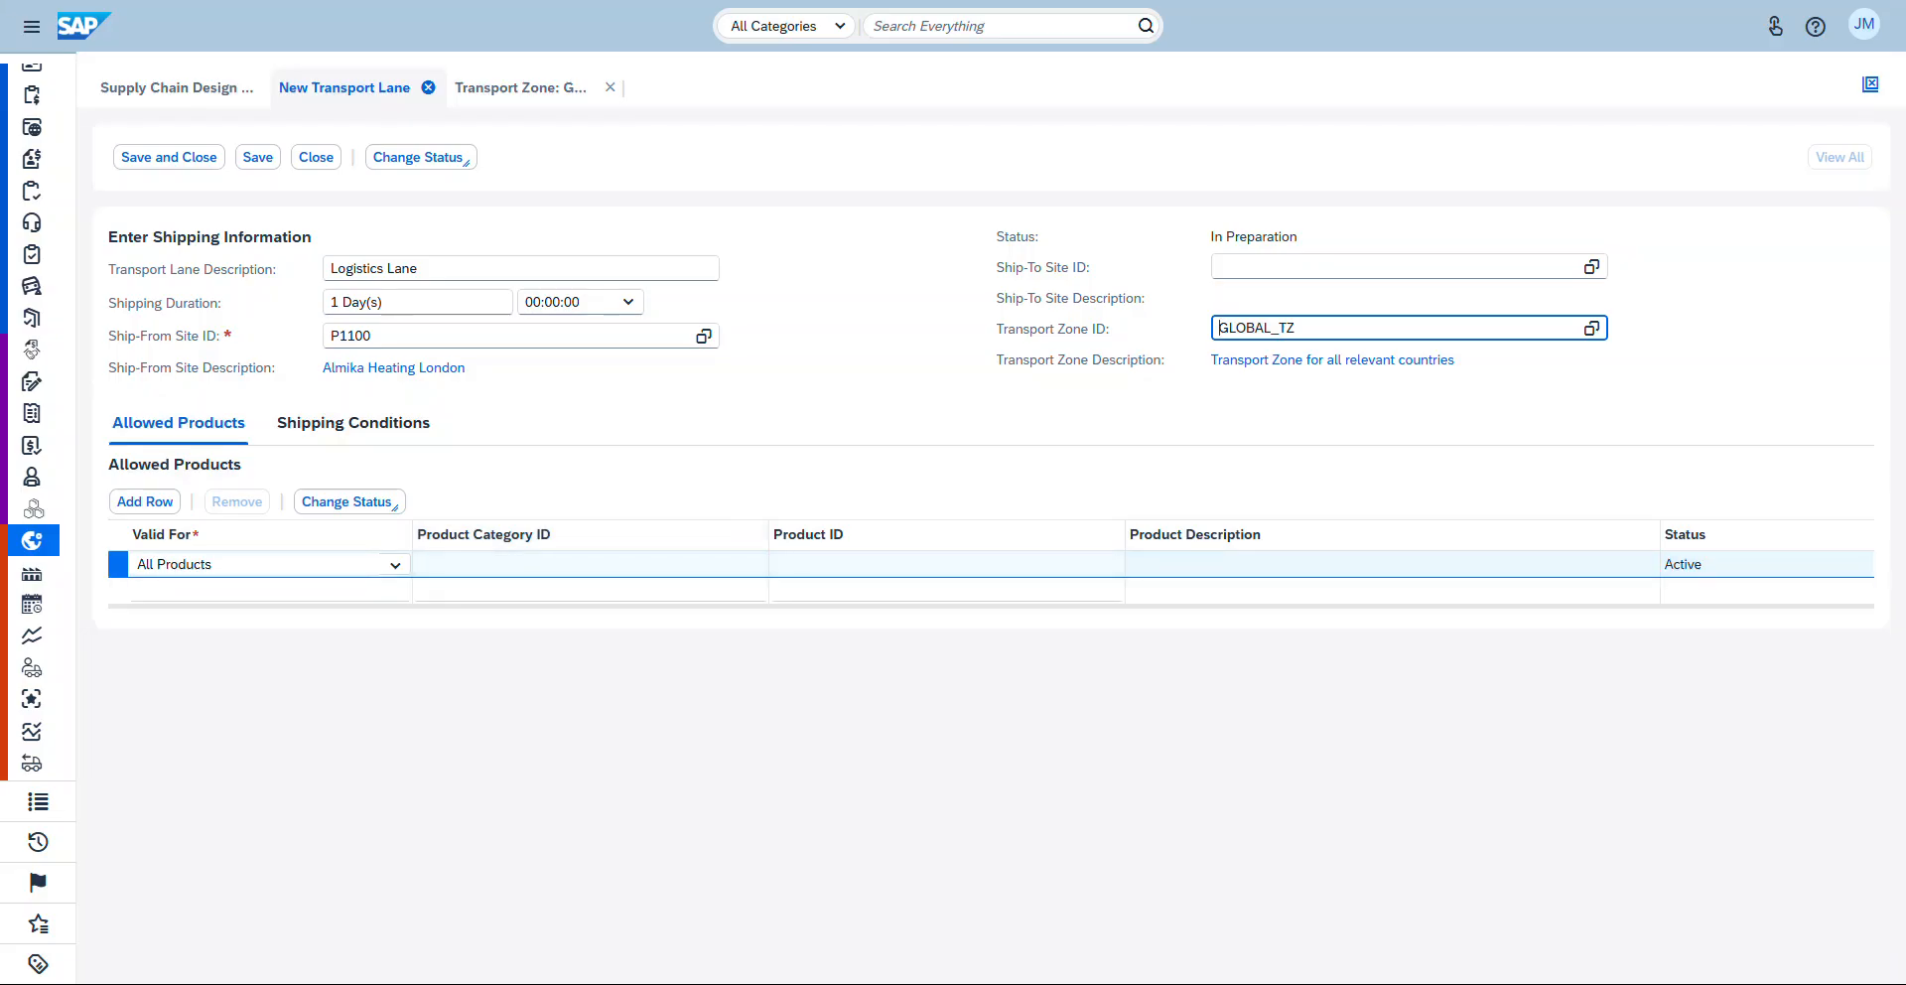
Step: Try to activate the transport lane and save it
{"action": "left_click", "coordinate": [418, 157]}
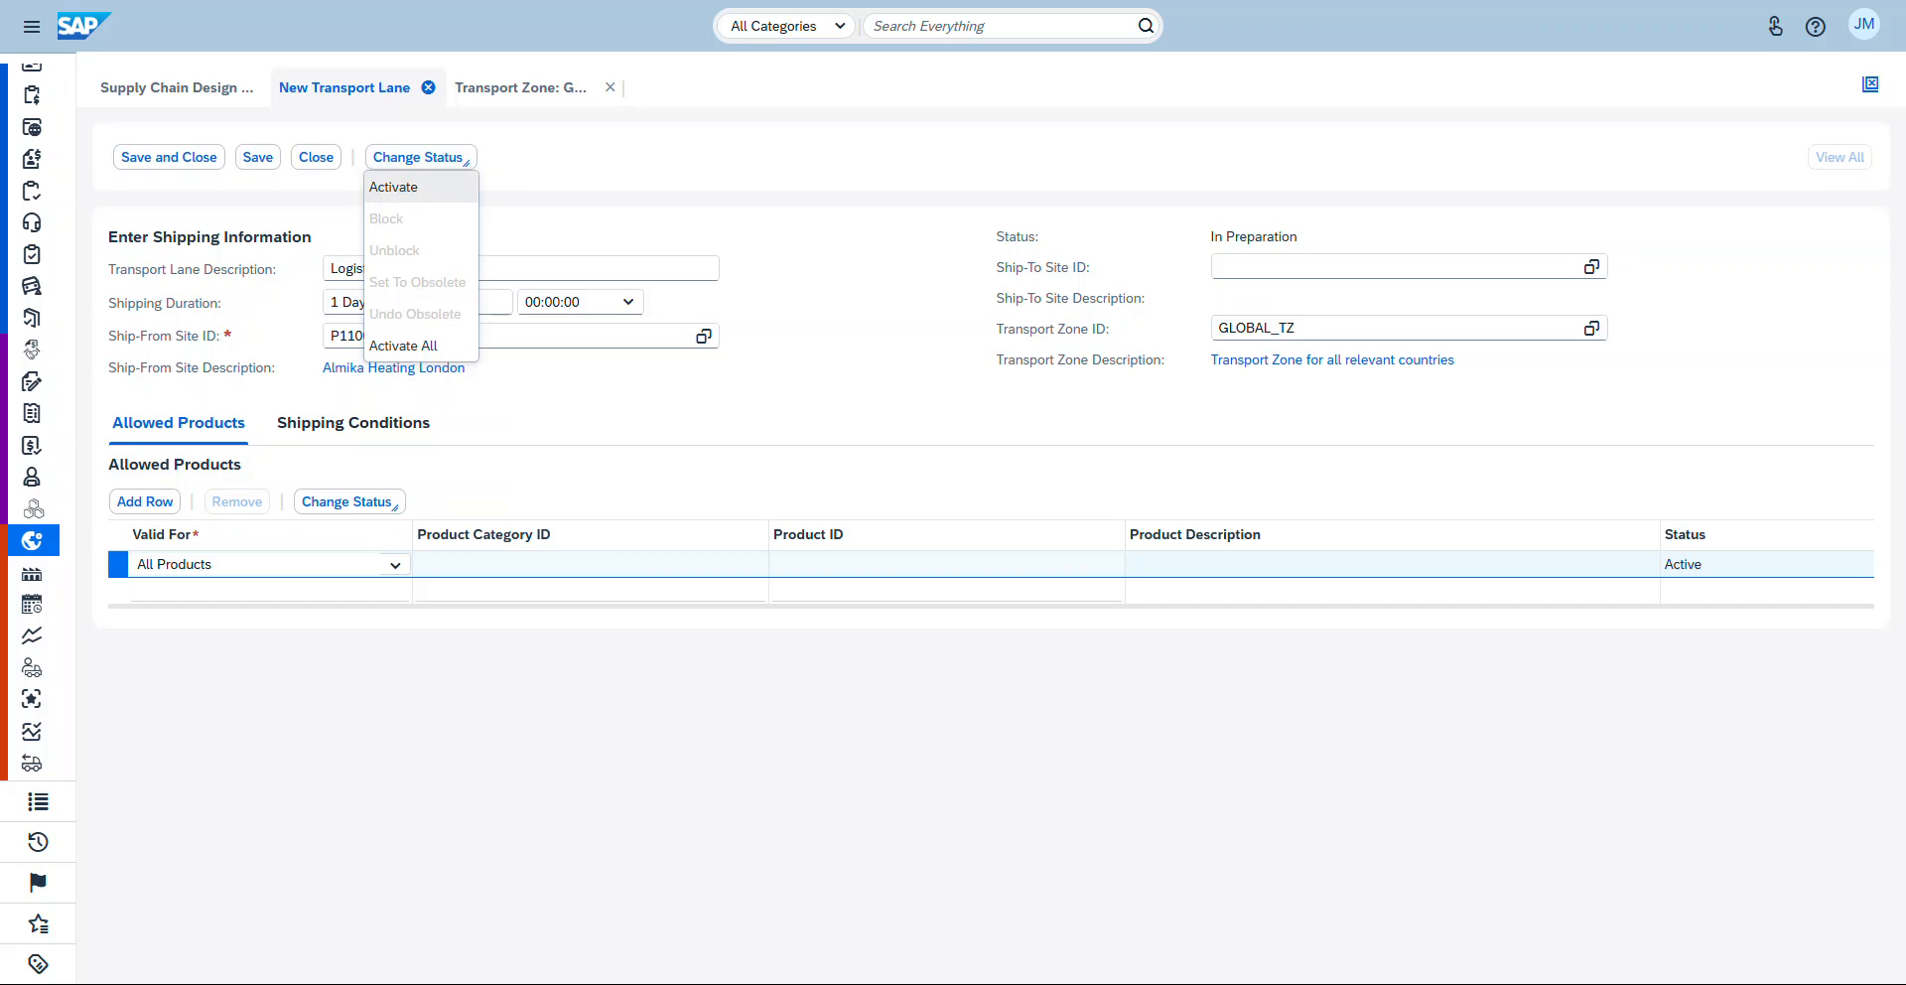
{"action": "key", "text": "Escape"}
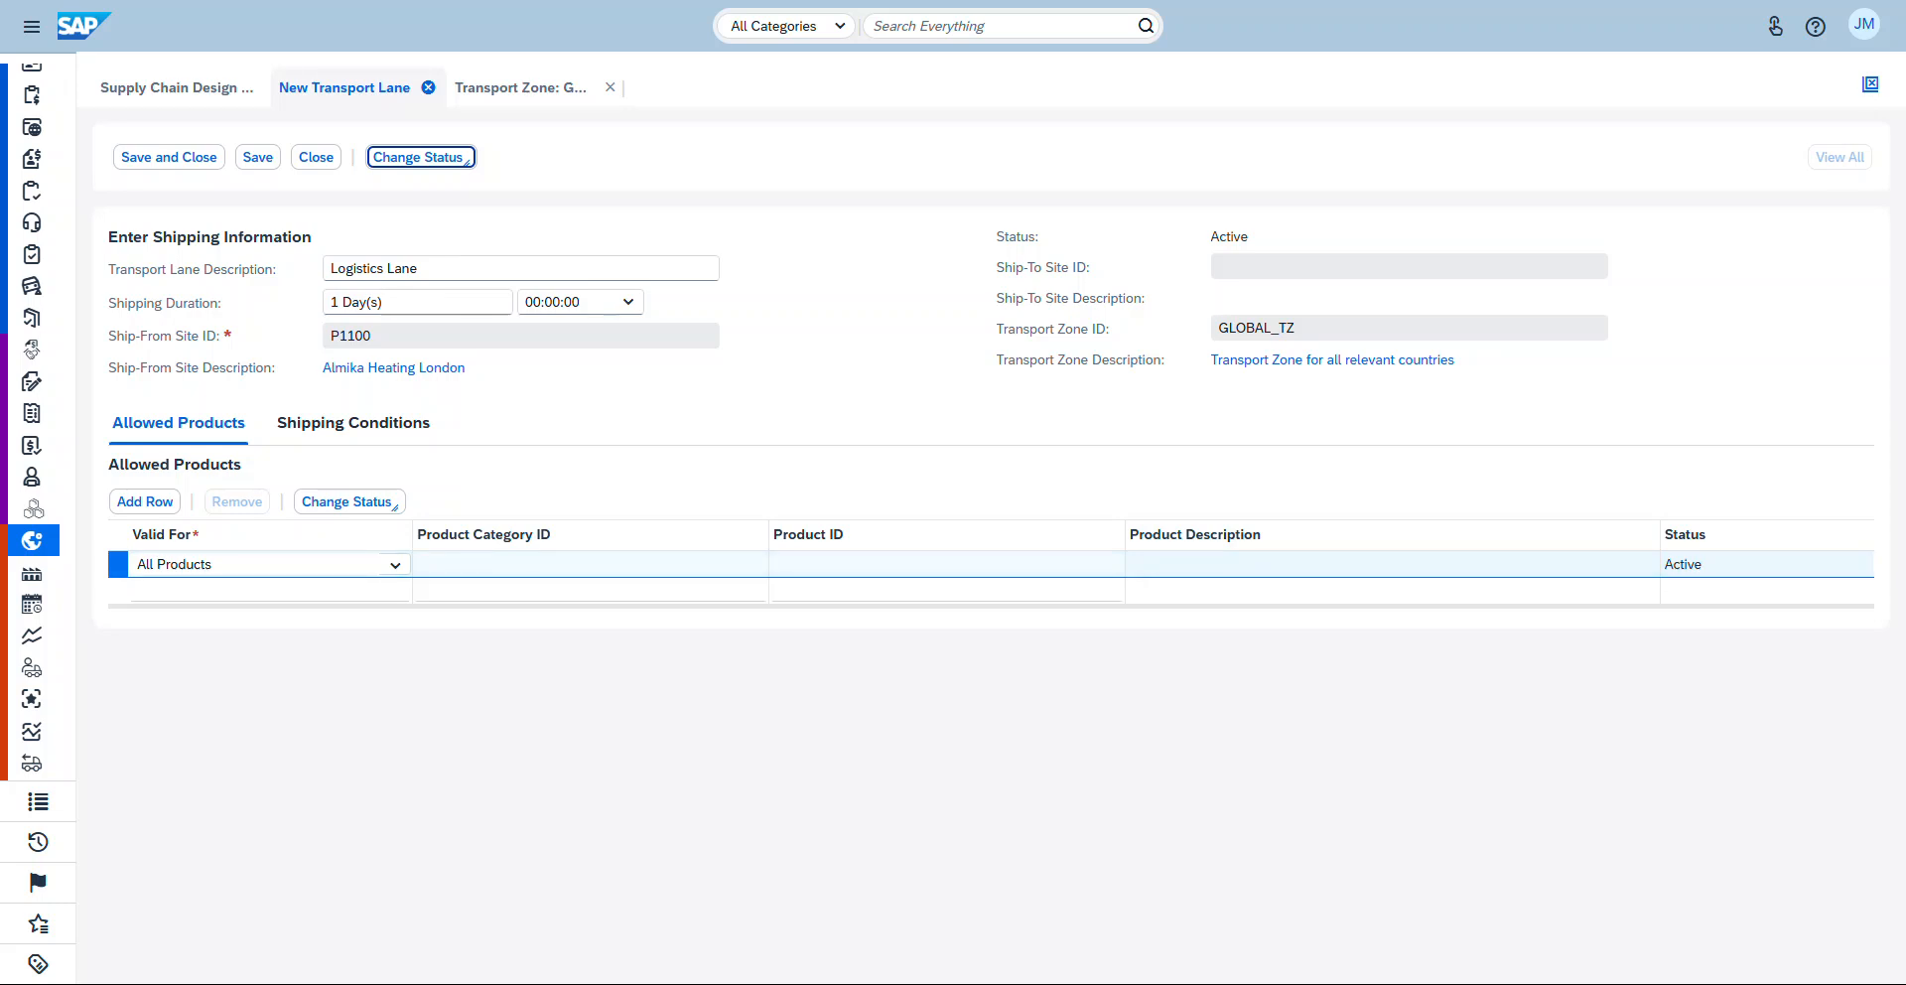
{"action": "left_click", "coordinate": [258, 157]}
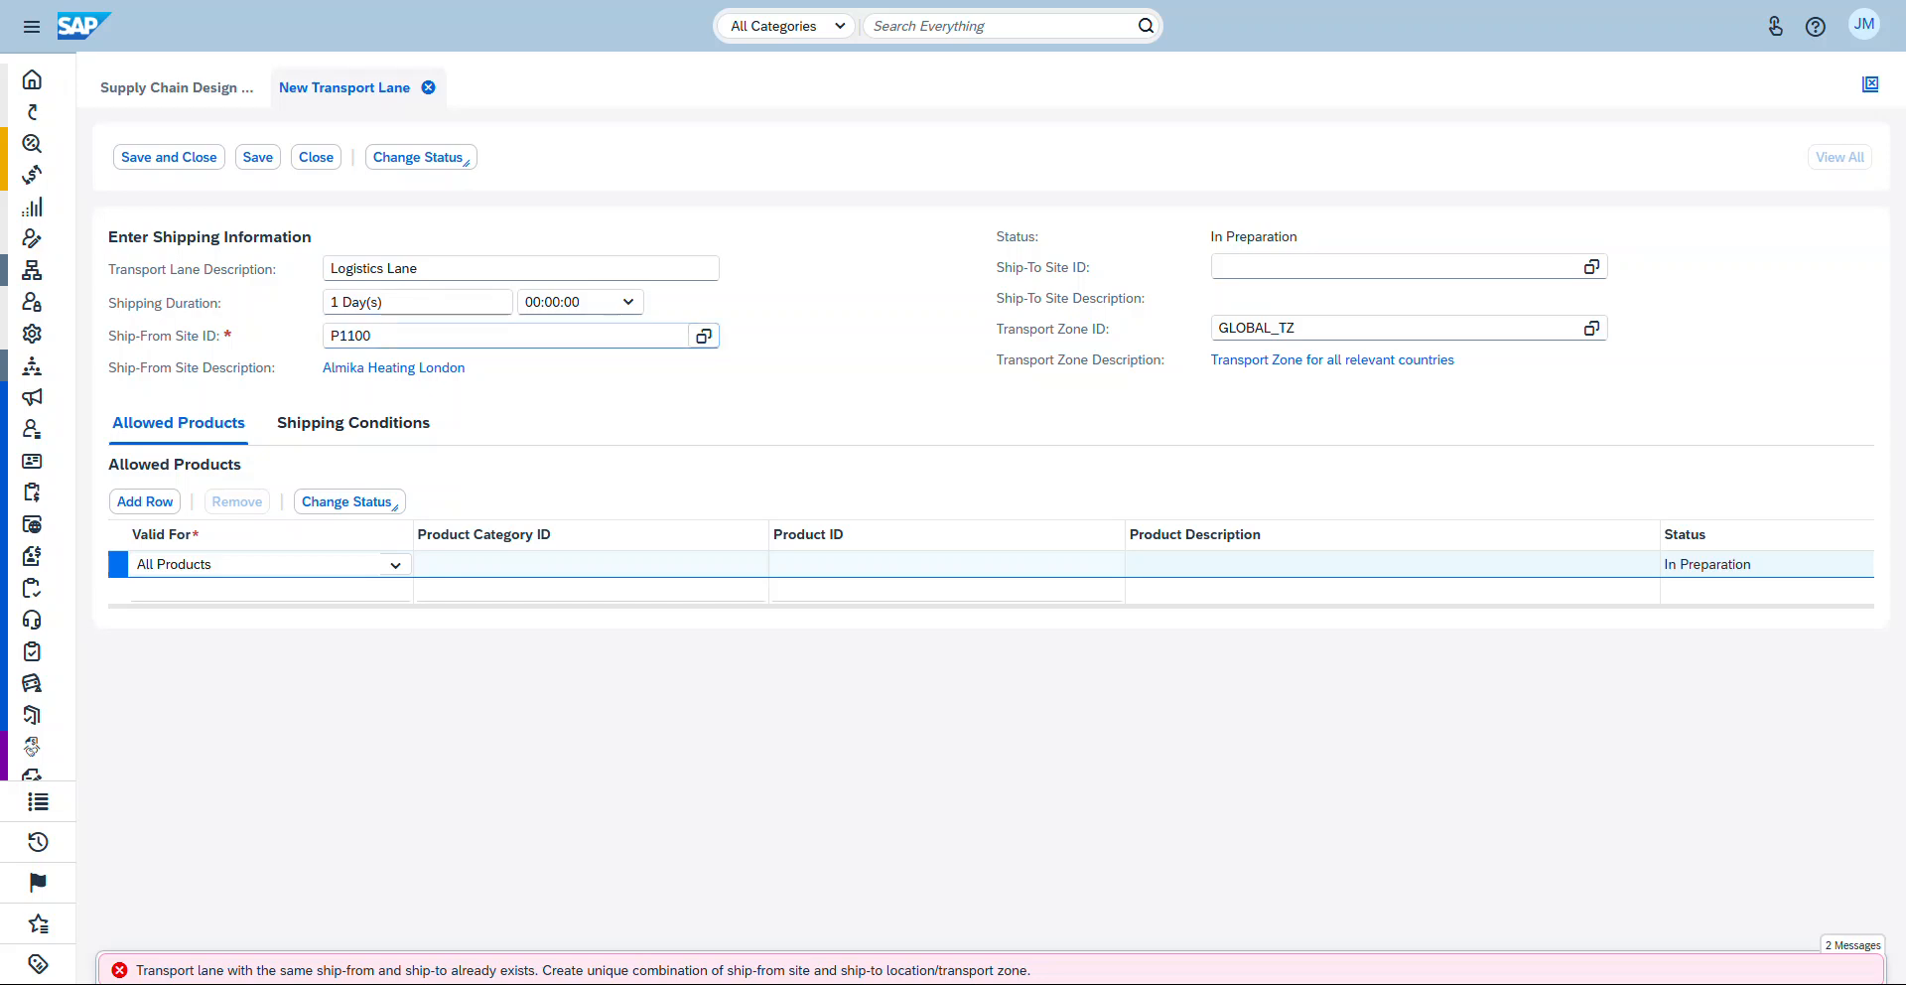
Step: Change the lane's ship-from site ID to A1140 and try to activate the lane
{"action": "left_click", "coordinate": [704, 335]}
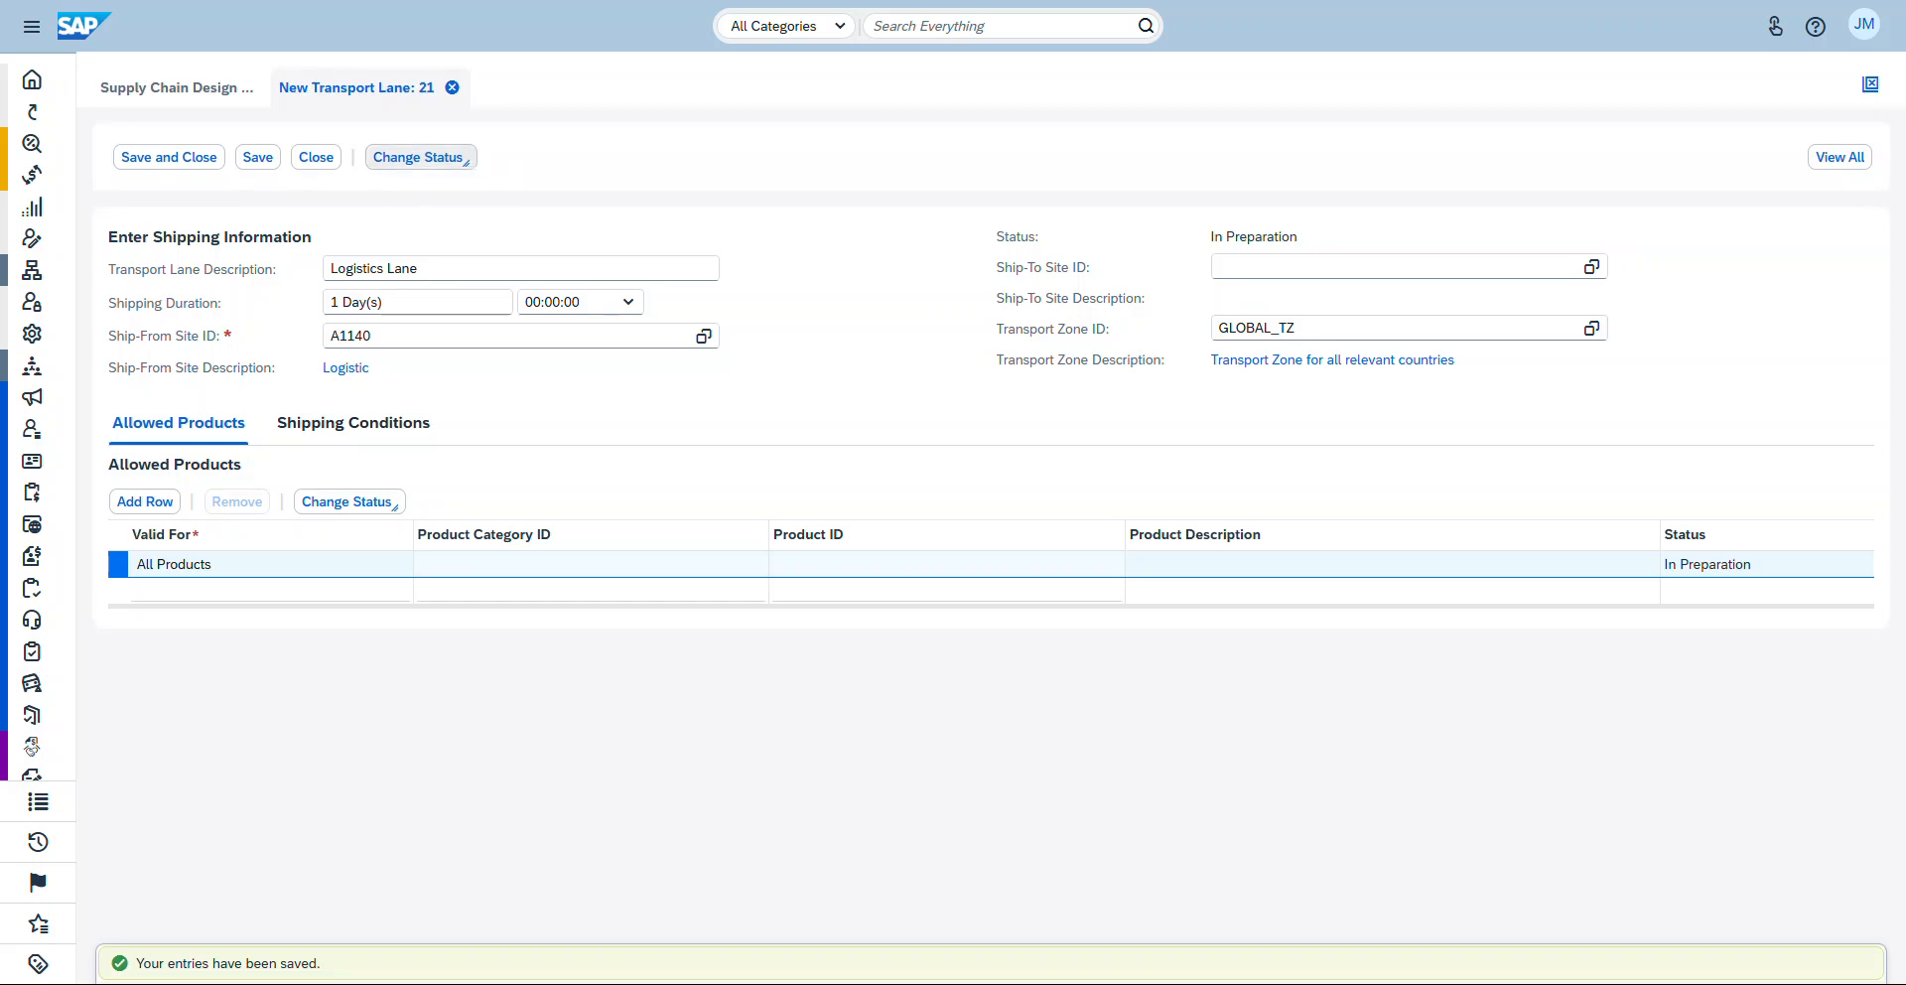
{"action": "left_click", "coordinate": [421, 156]}
{"action": "left_click", "coordinate": [397, 188]}
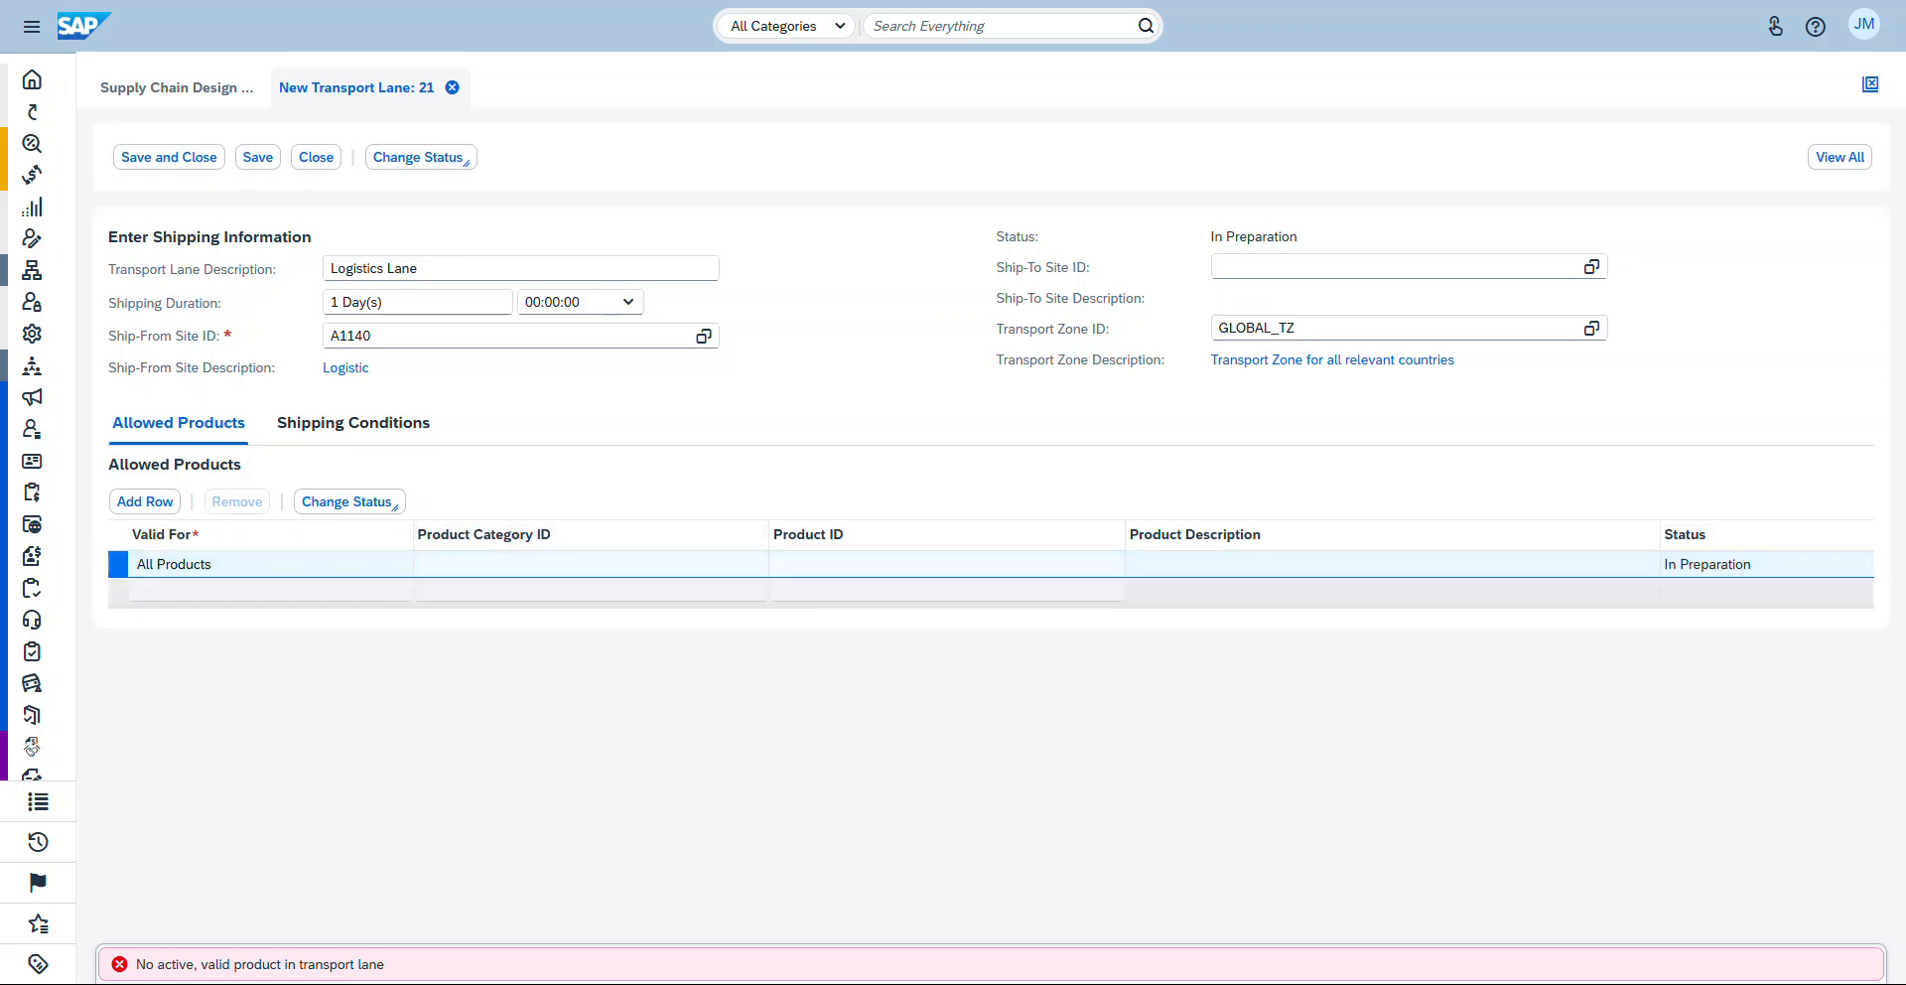
Step: Activate the allowed-products row, then activate the transport lane and save it
{"action": "left_click", "coordinate": [348, 501]}
{"action": "left_click", "coordinate": [323, 531]}
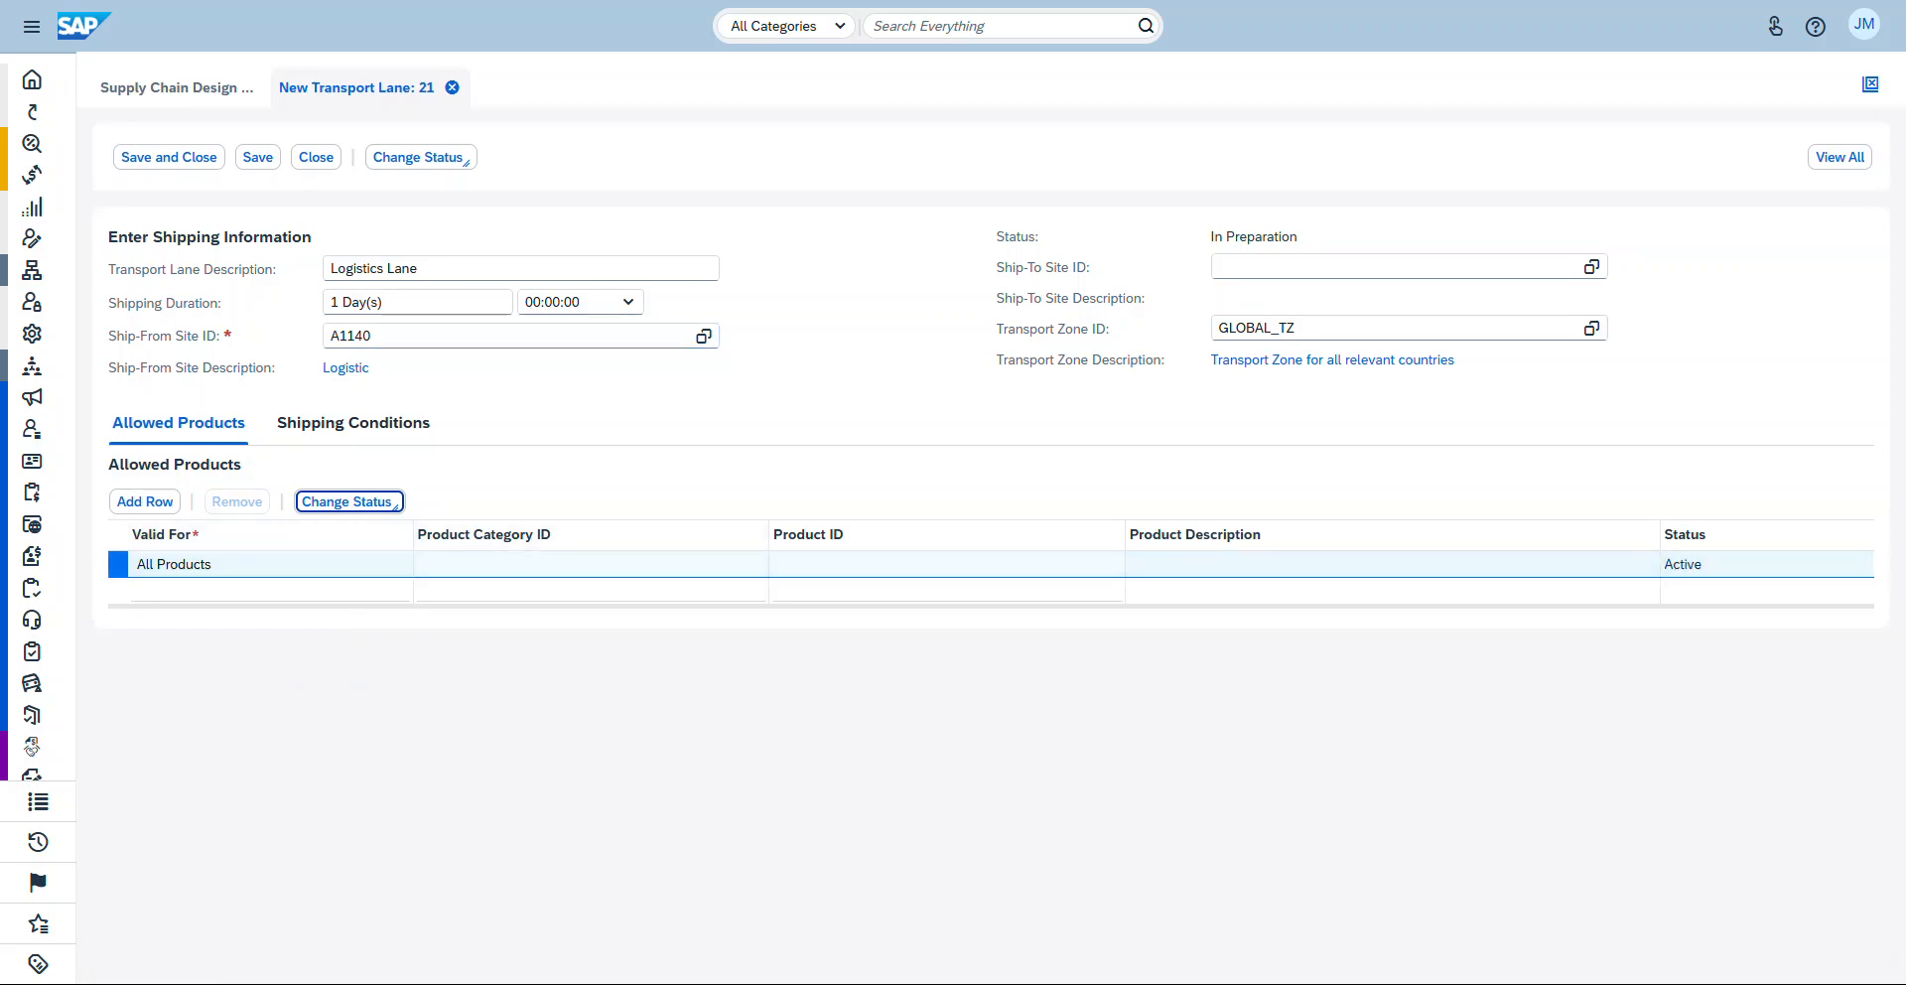
{"action": "left_click", "coordinate": [418, 157]}
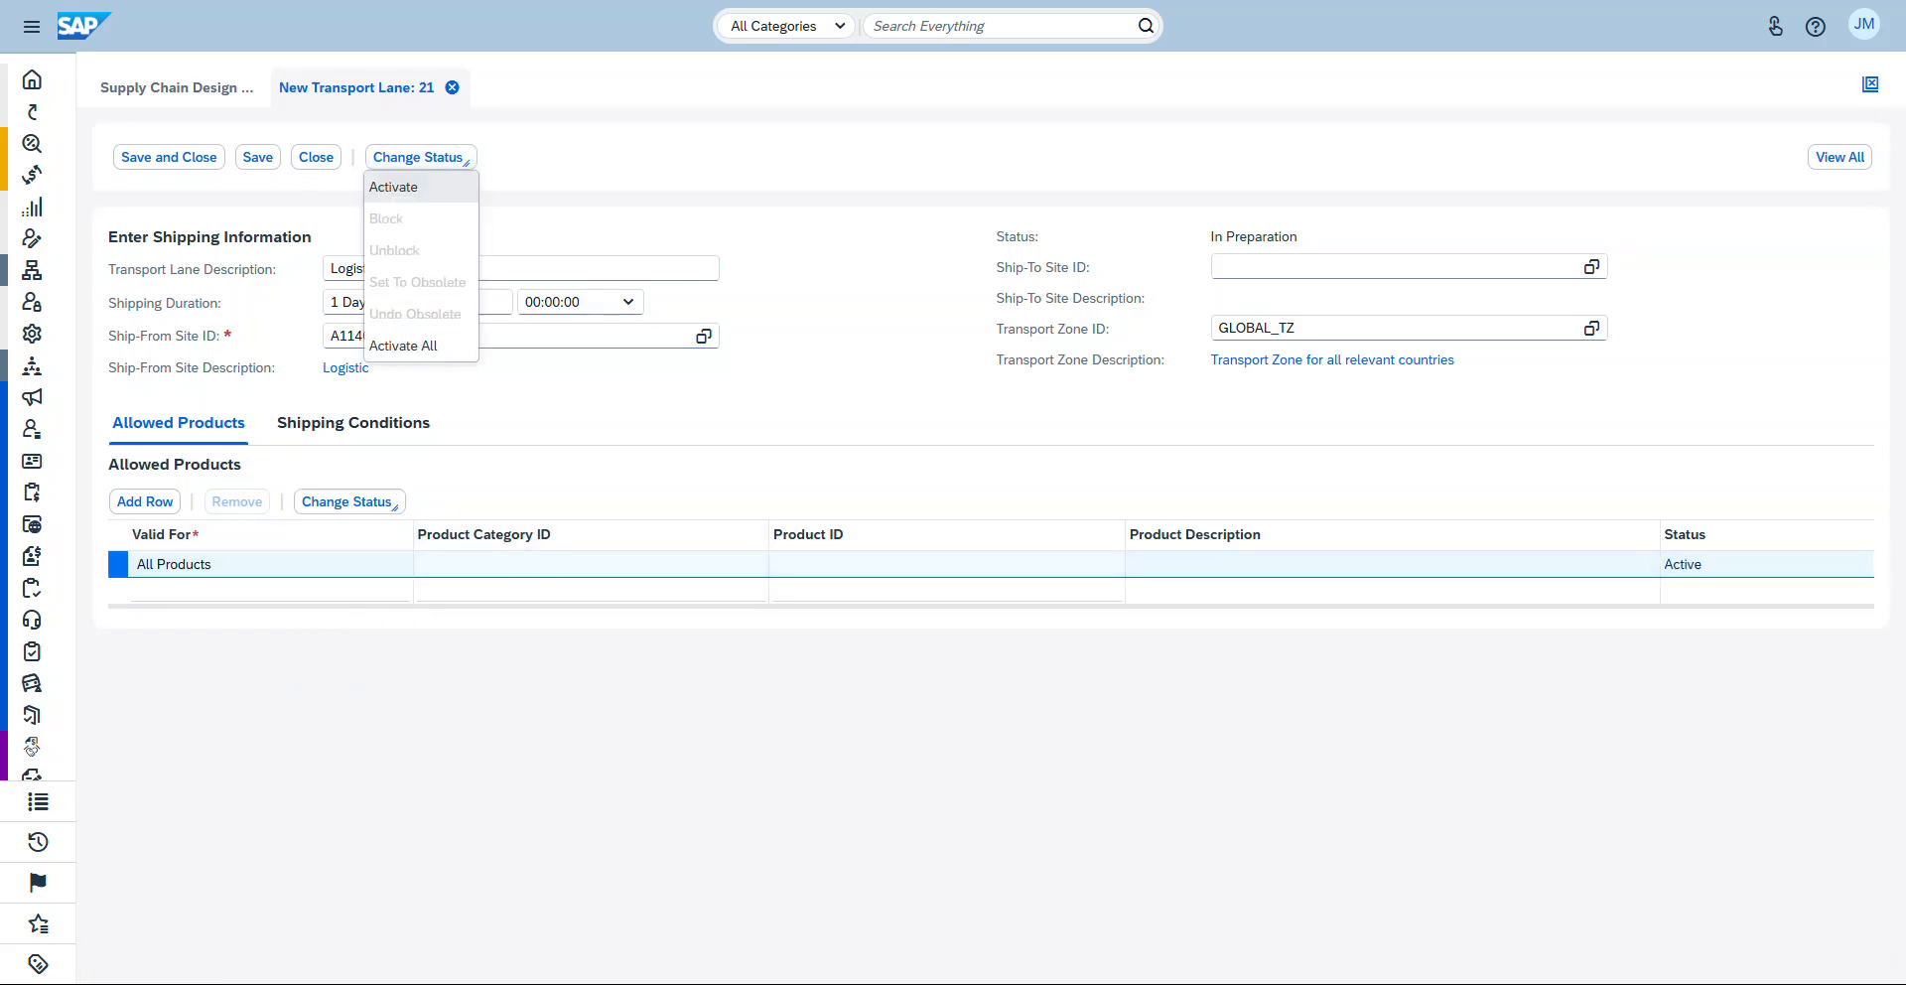
{"action": "left_click", "coordinate": [394, 187]}
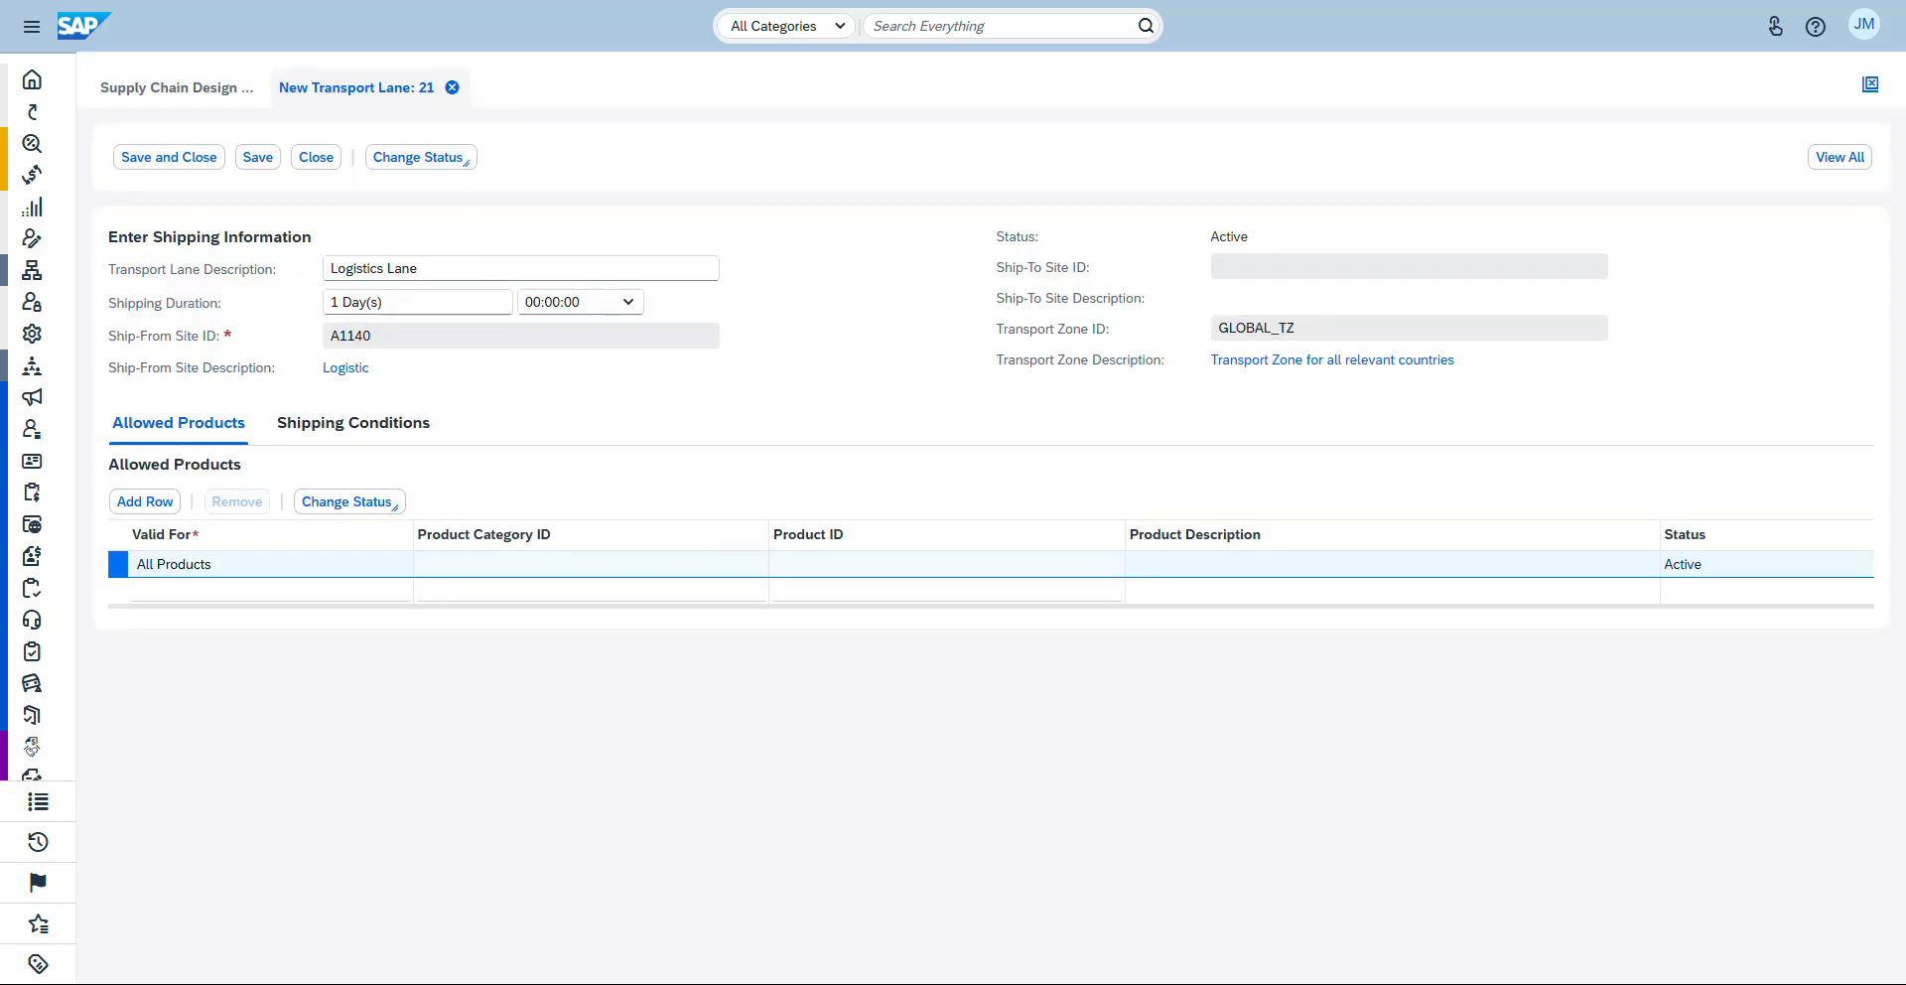
{"action": "left_click", "coordinate": [257, 157]}
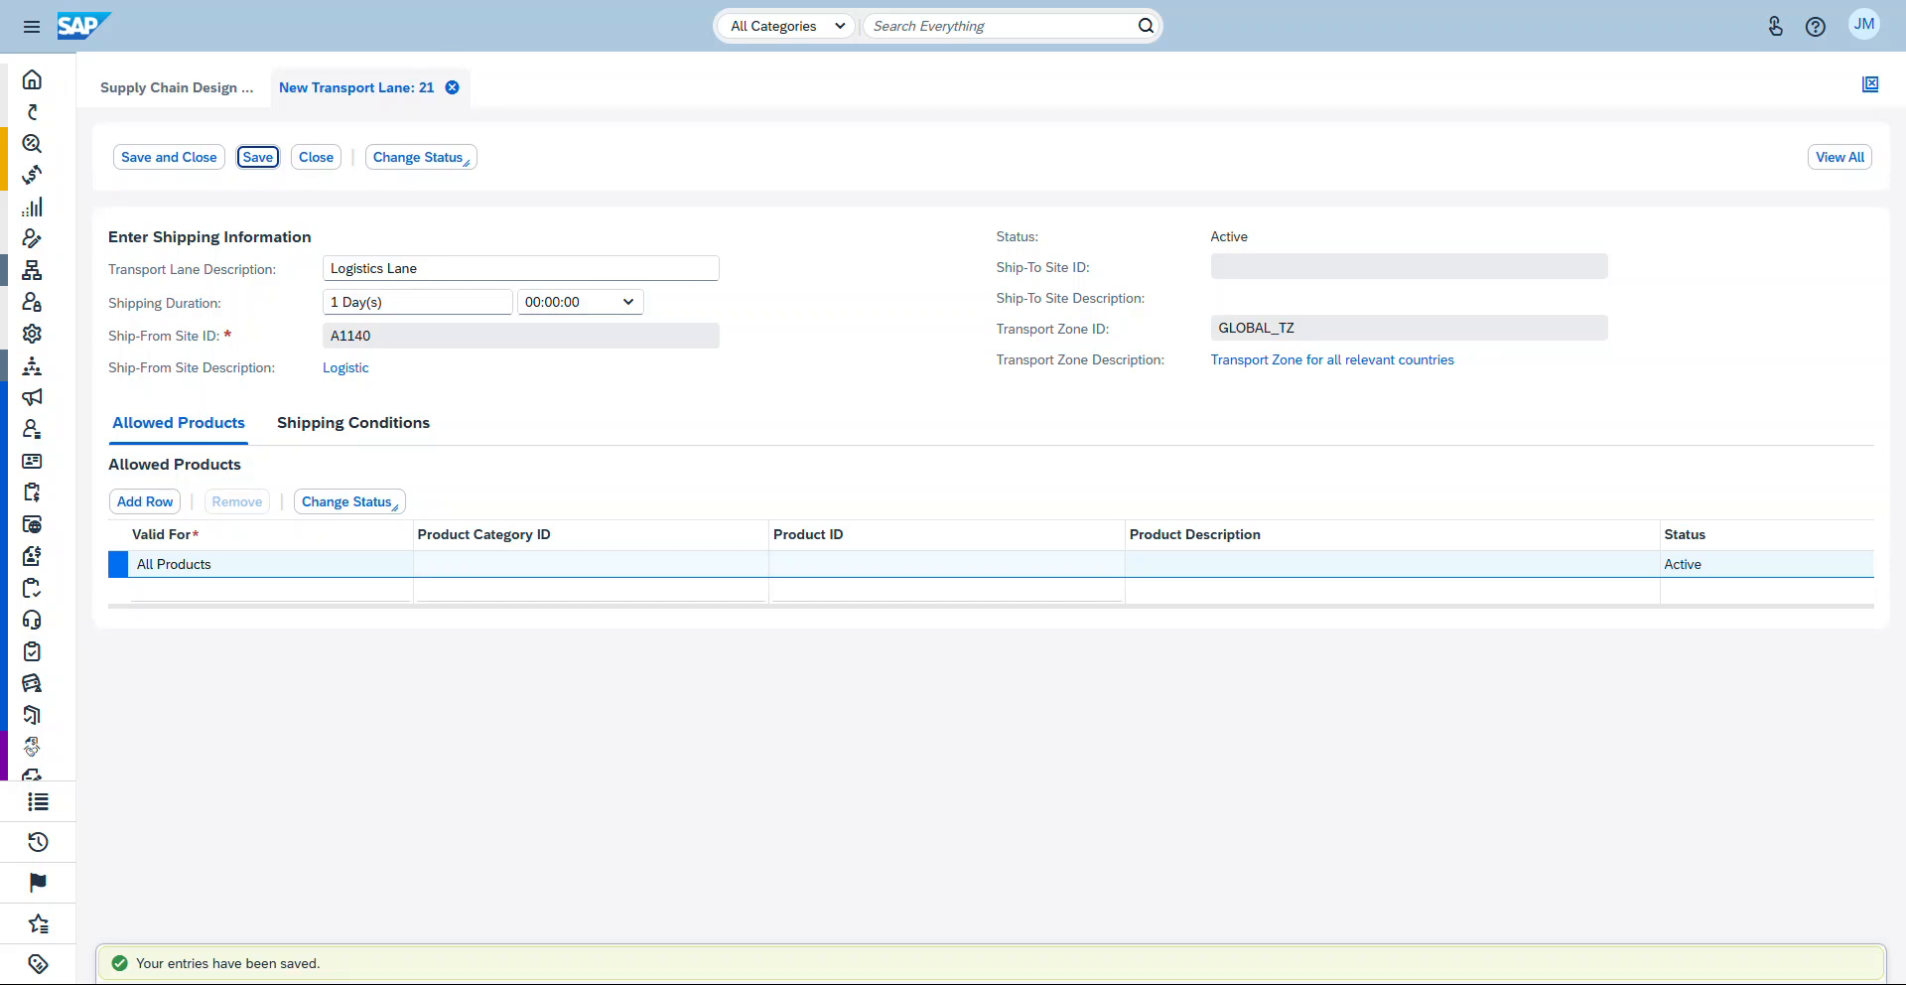
Step: Close the transport lane editor and select lane 21 in the Transport Lanes list to review its details
{"action": "left_click_drag", "start_coordinate": [324, 963], "coordinate": [136, 963]}
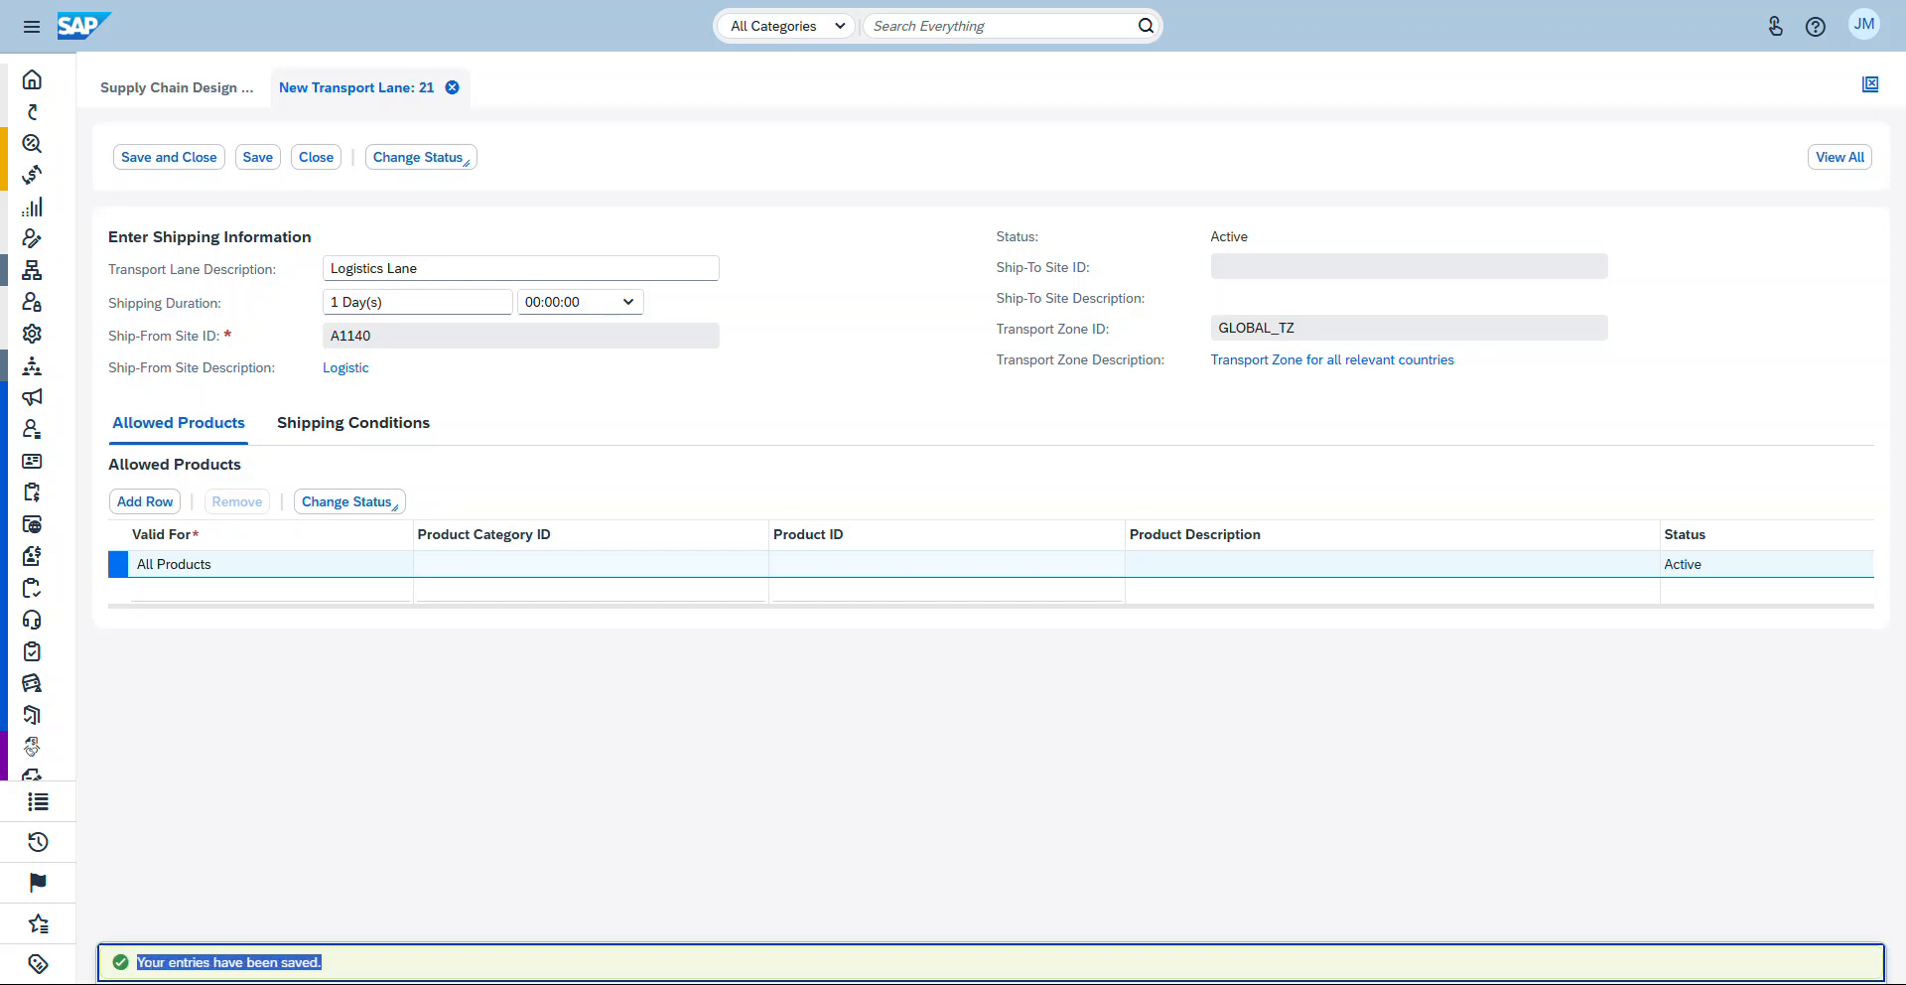
{"action": "left_click", "coordinate": [417, 814]}
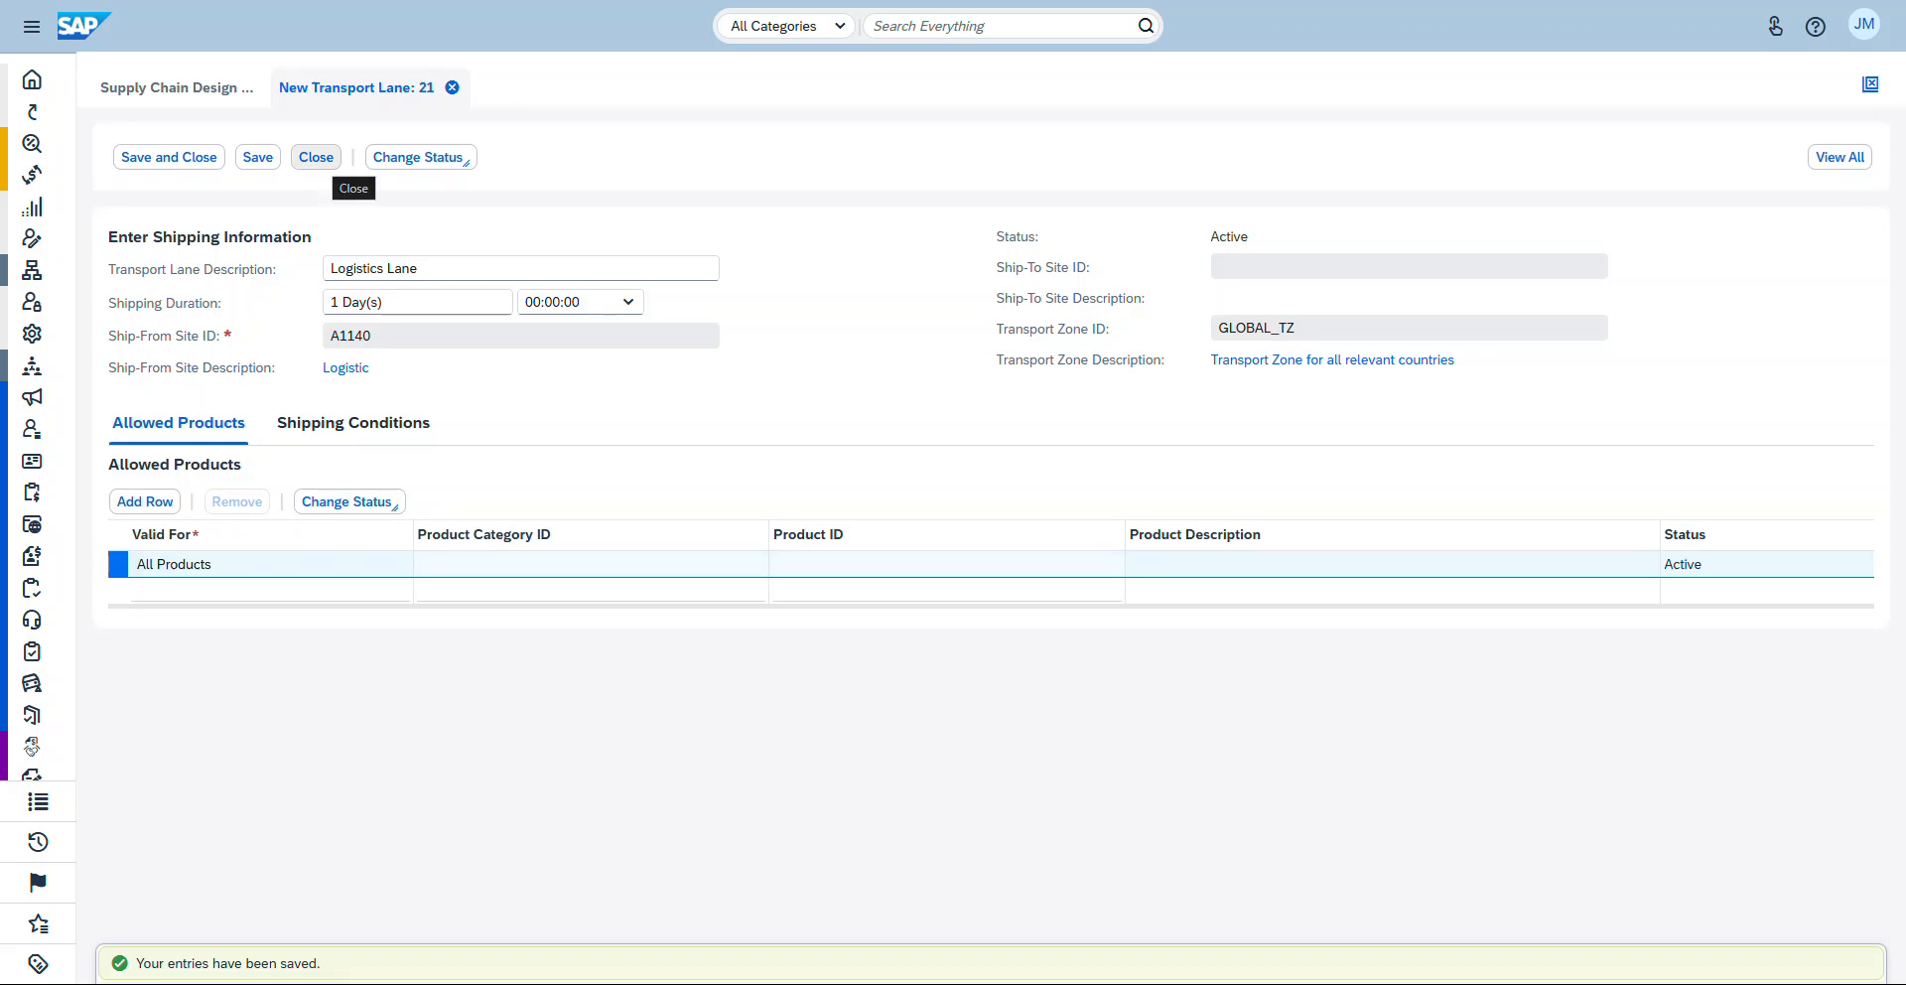
{"action": "left_click", "coordinate": [315, 157]}
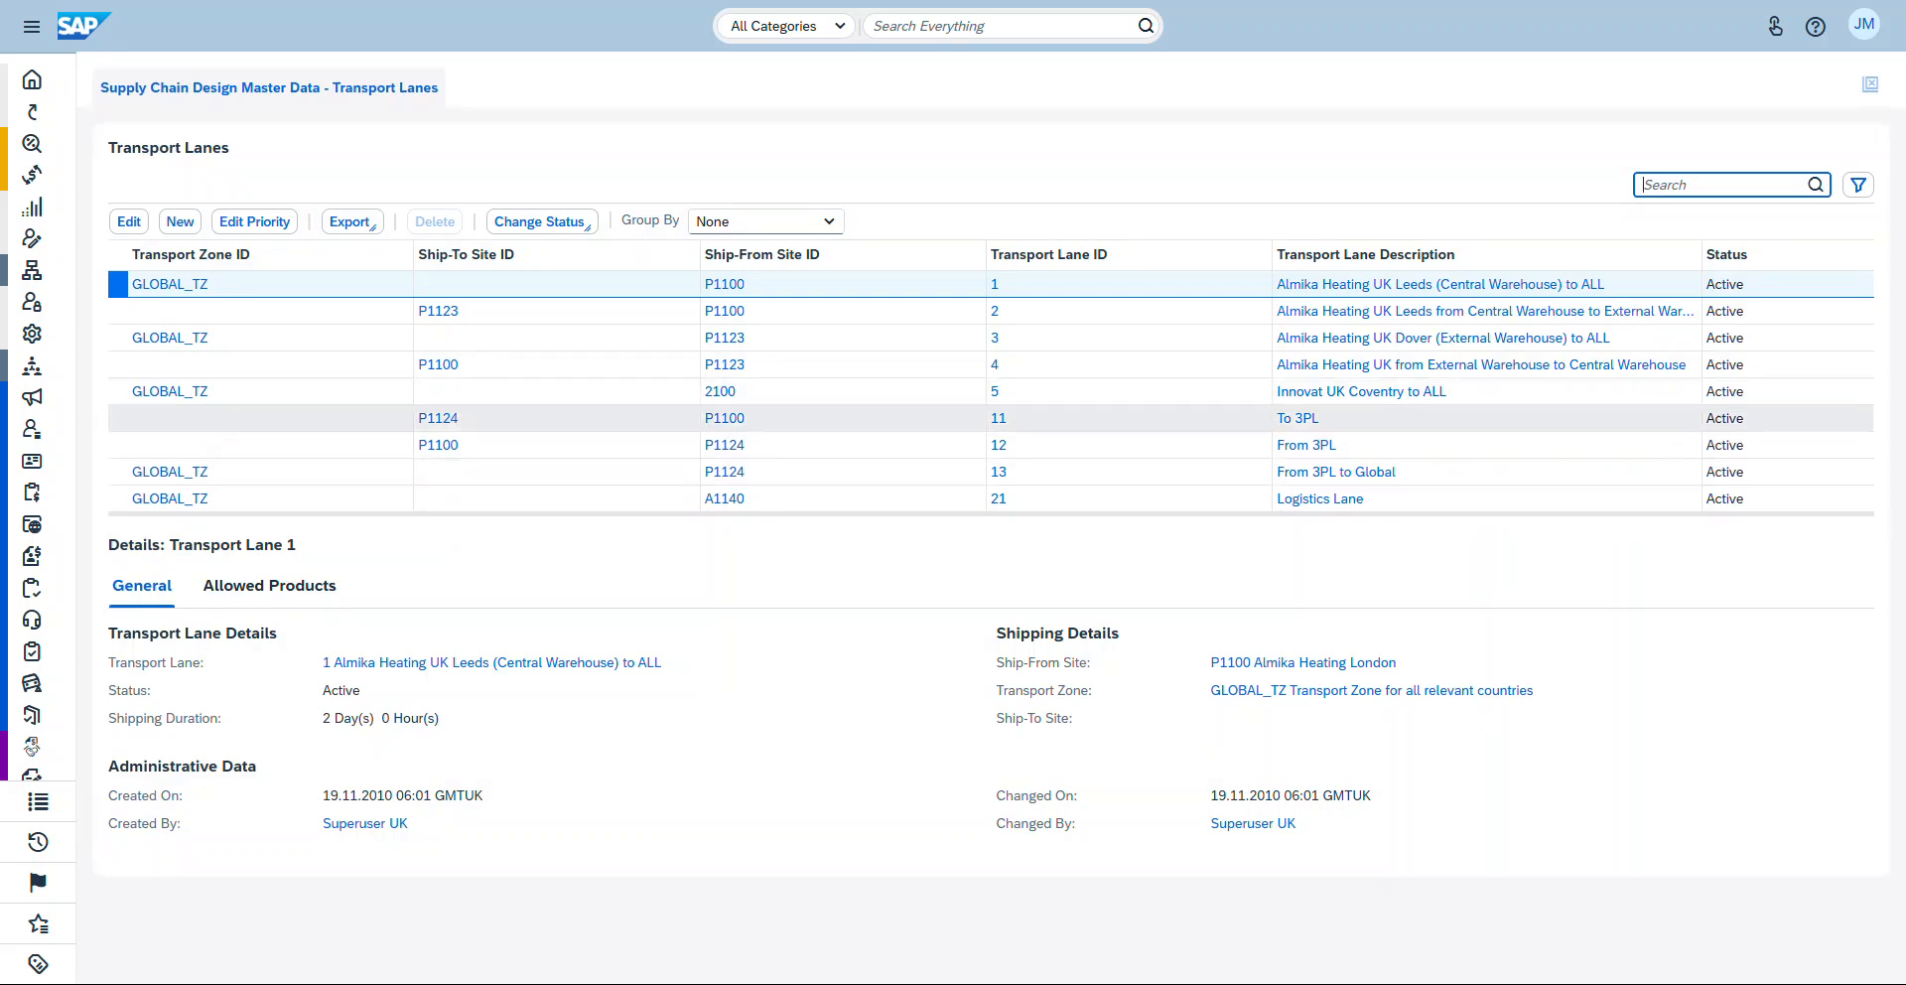
{"action": "left_click", "coordinate": [1128, 498]}
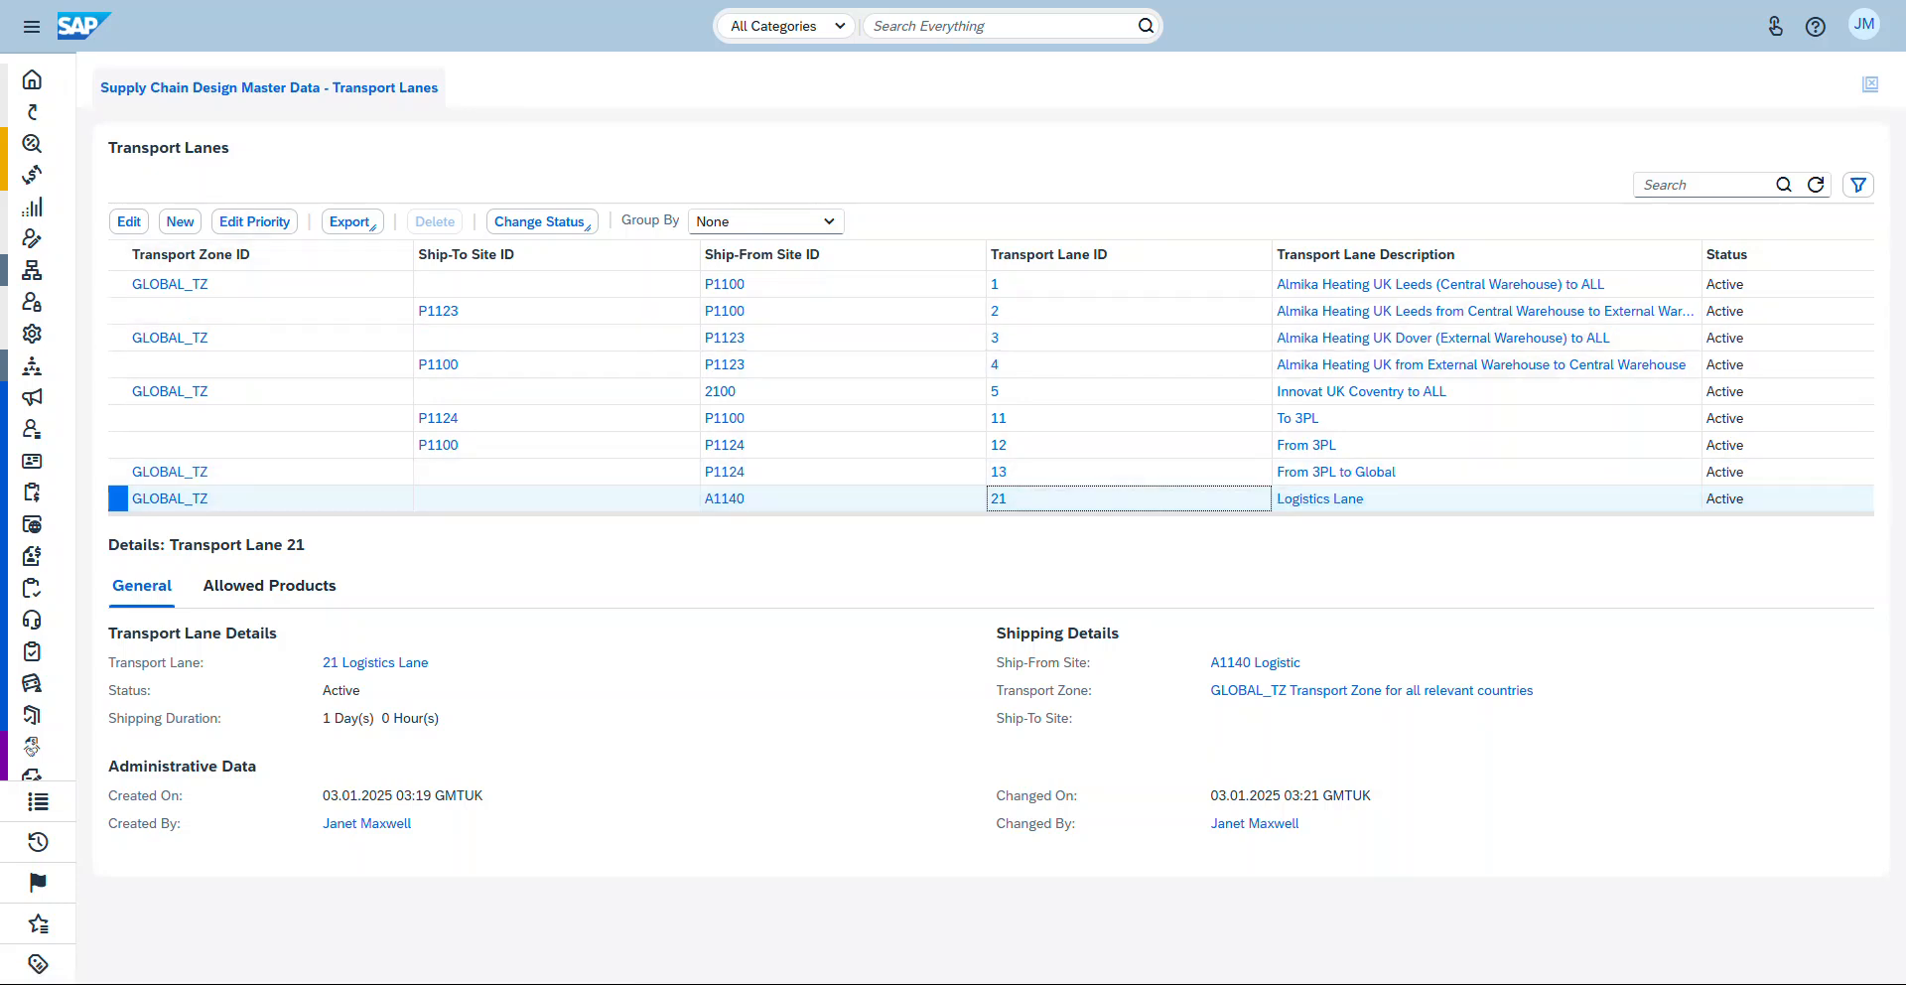
Step: Open the Logistics Models view of Warehousing and Logistics Master Data
{"action": "left_click", "coordinate": [31, 27]}
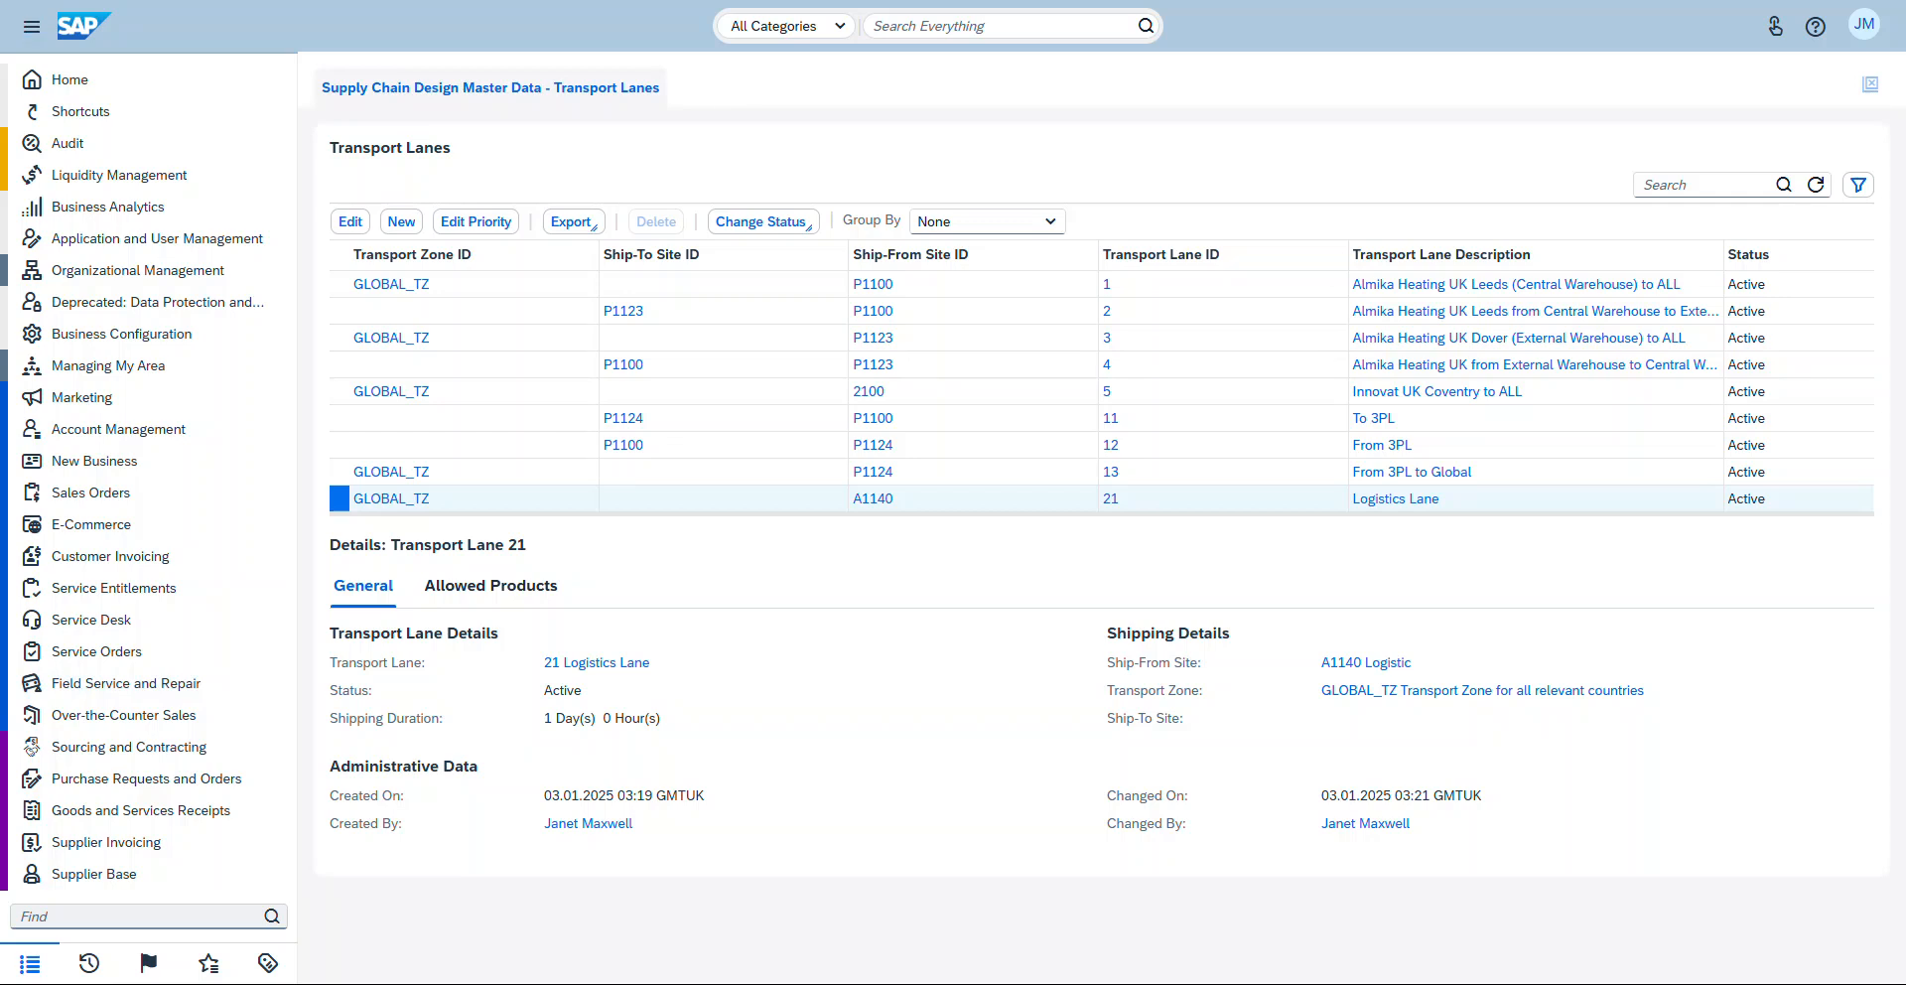
{"action": "scroll", "coordinate": [199, 484], "scroll_direction": "down", "scroll_amount": 2}
{"action": "scroll", "coordinate": [198, 443], "scroll_direction": "up", "scroll_amount": 2}
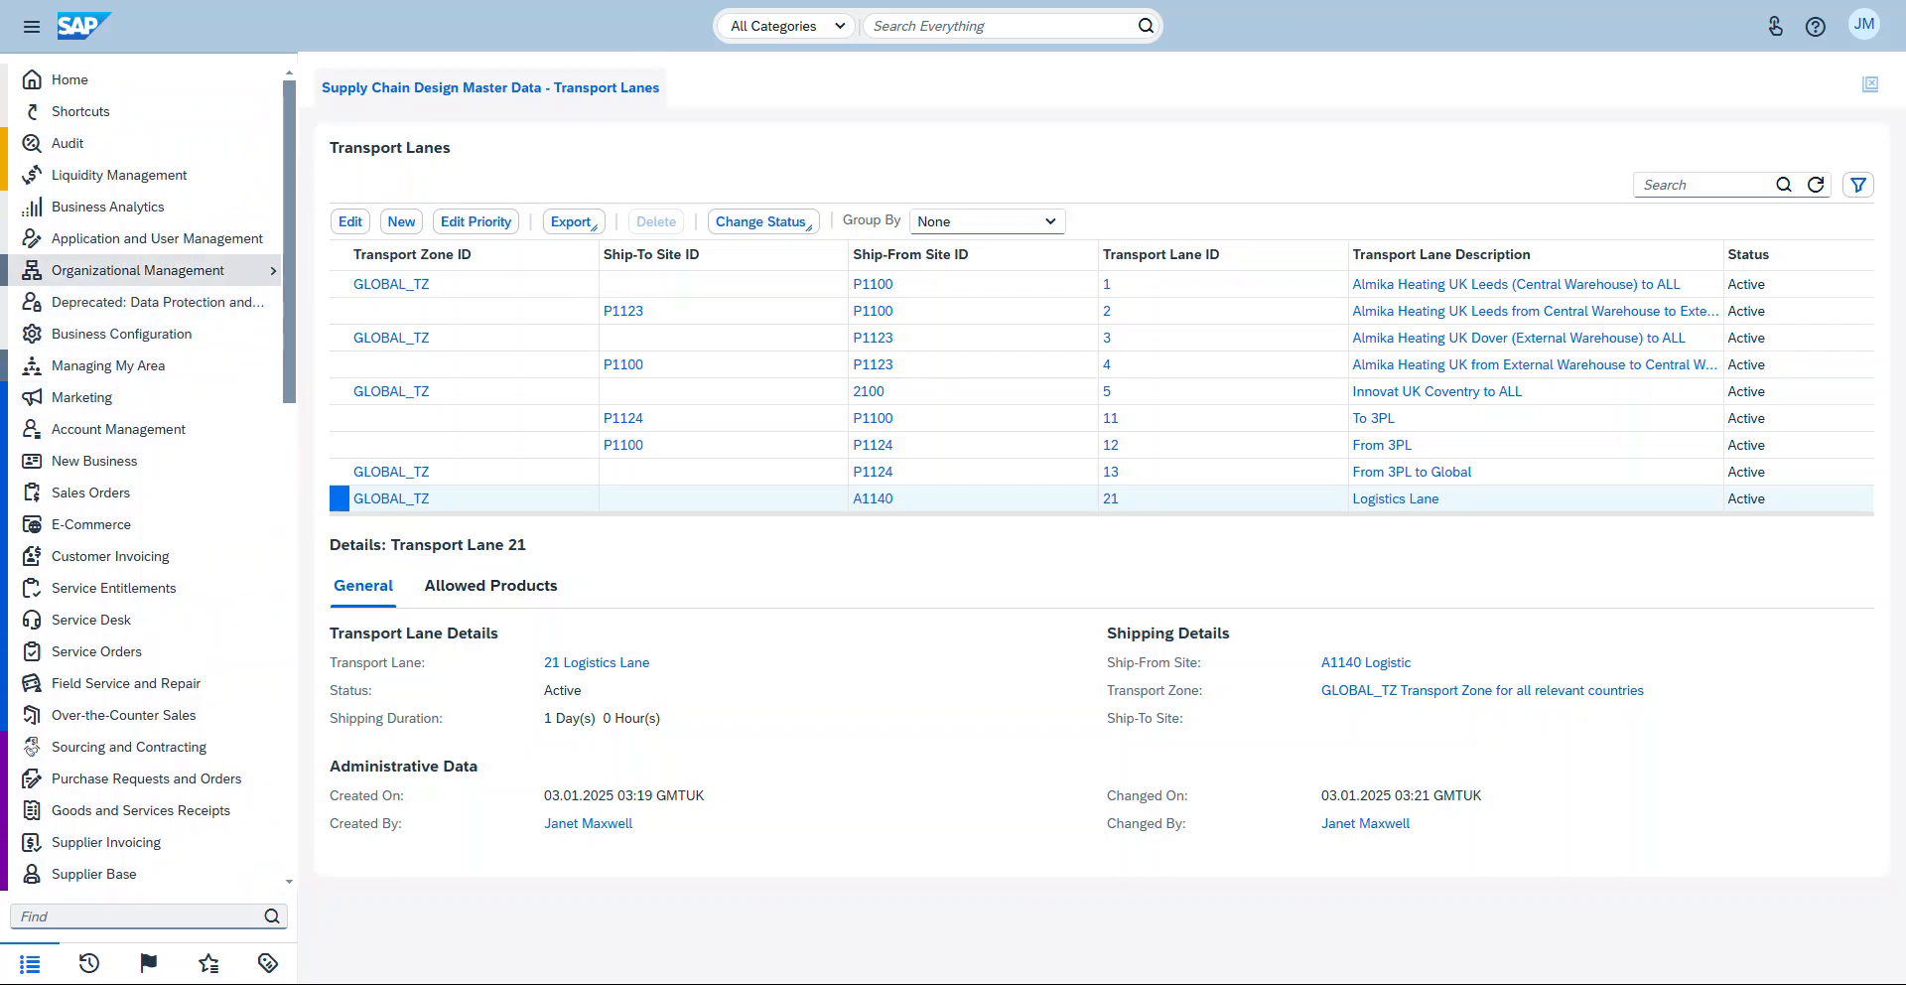
{"action": "scroll", "coordinate": [149, 611], "scroll_direction": "down", "scroll_amount": 2}
{"action": "scroll", "coordinate": [148, 596], "scroll_direction": "down", "scroll_amount": 2}
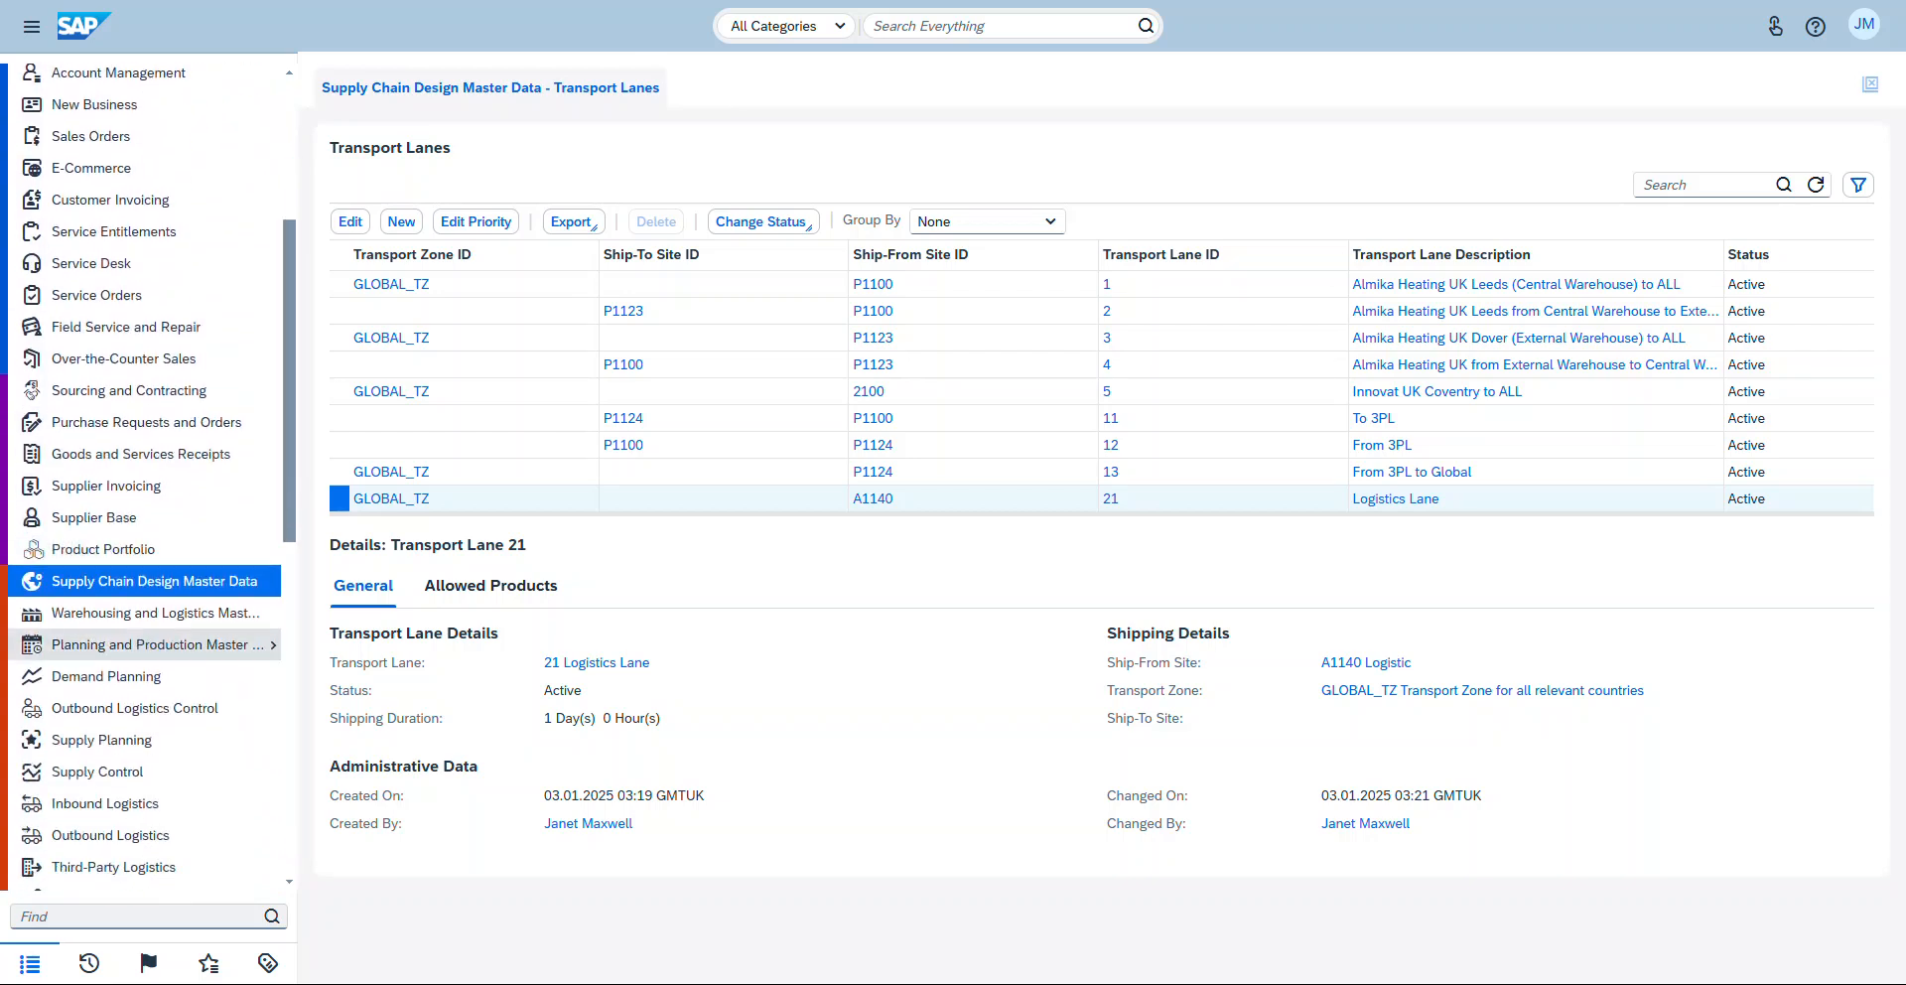
{"action": "left_click", "coordinate": [149, 572]}
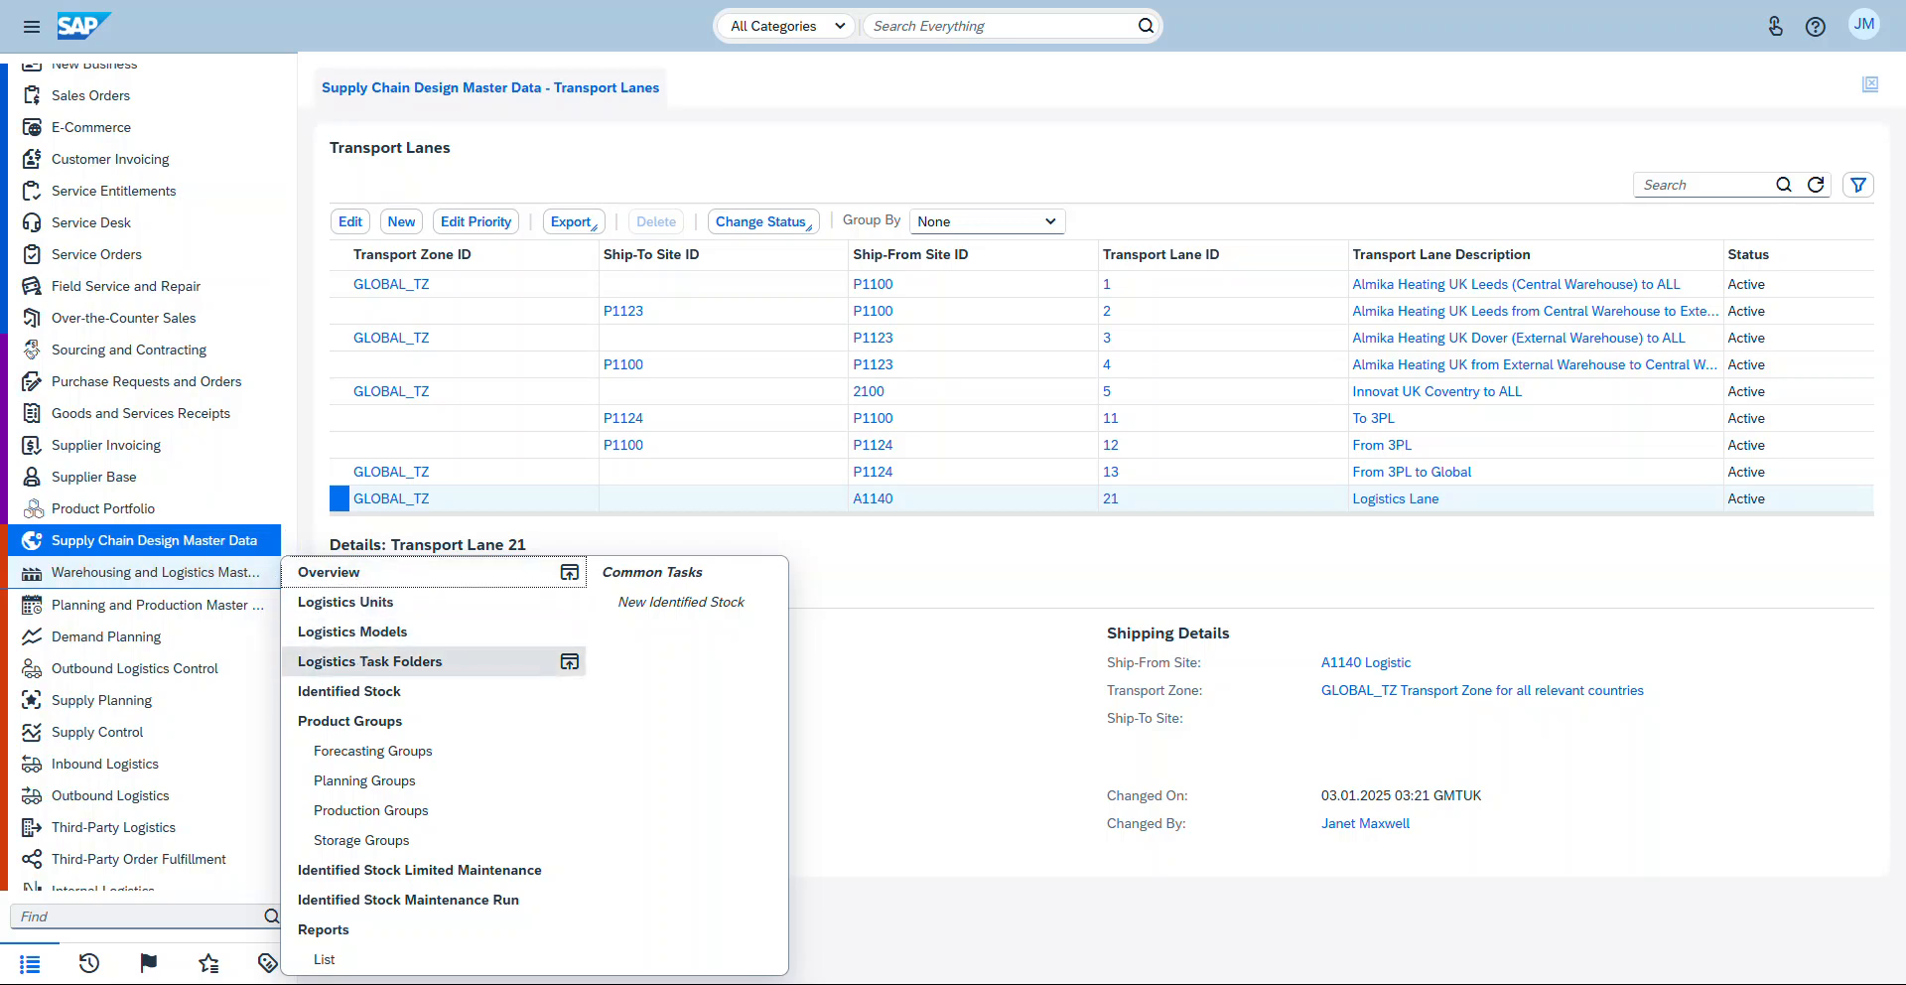
{"action": "left_click", "coordinate": [352, 632]}
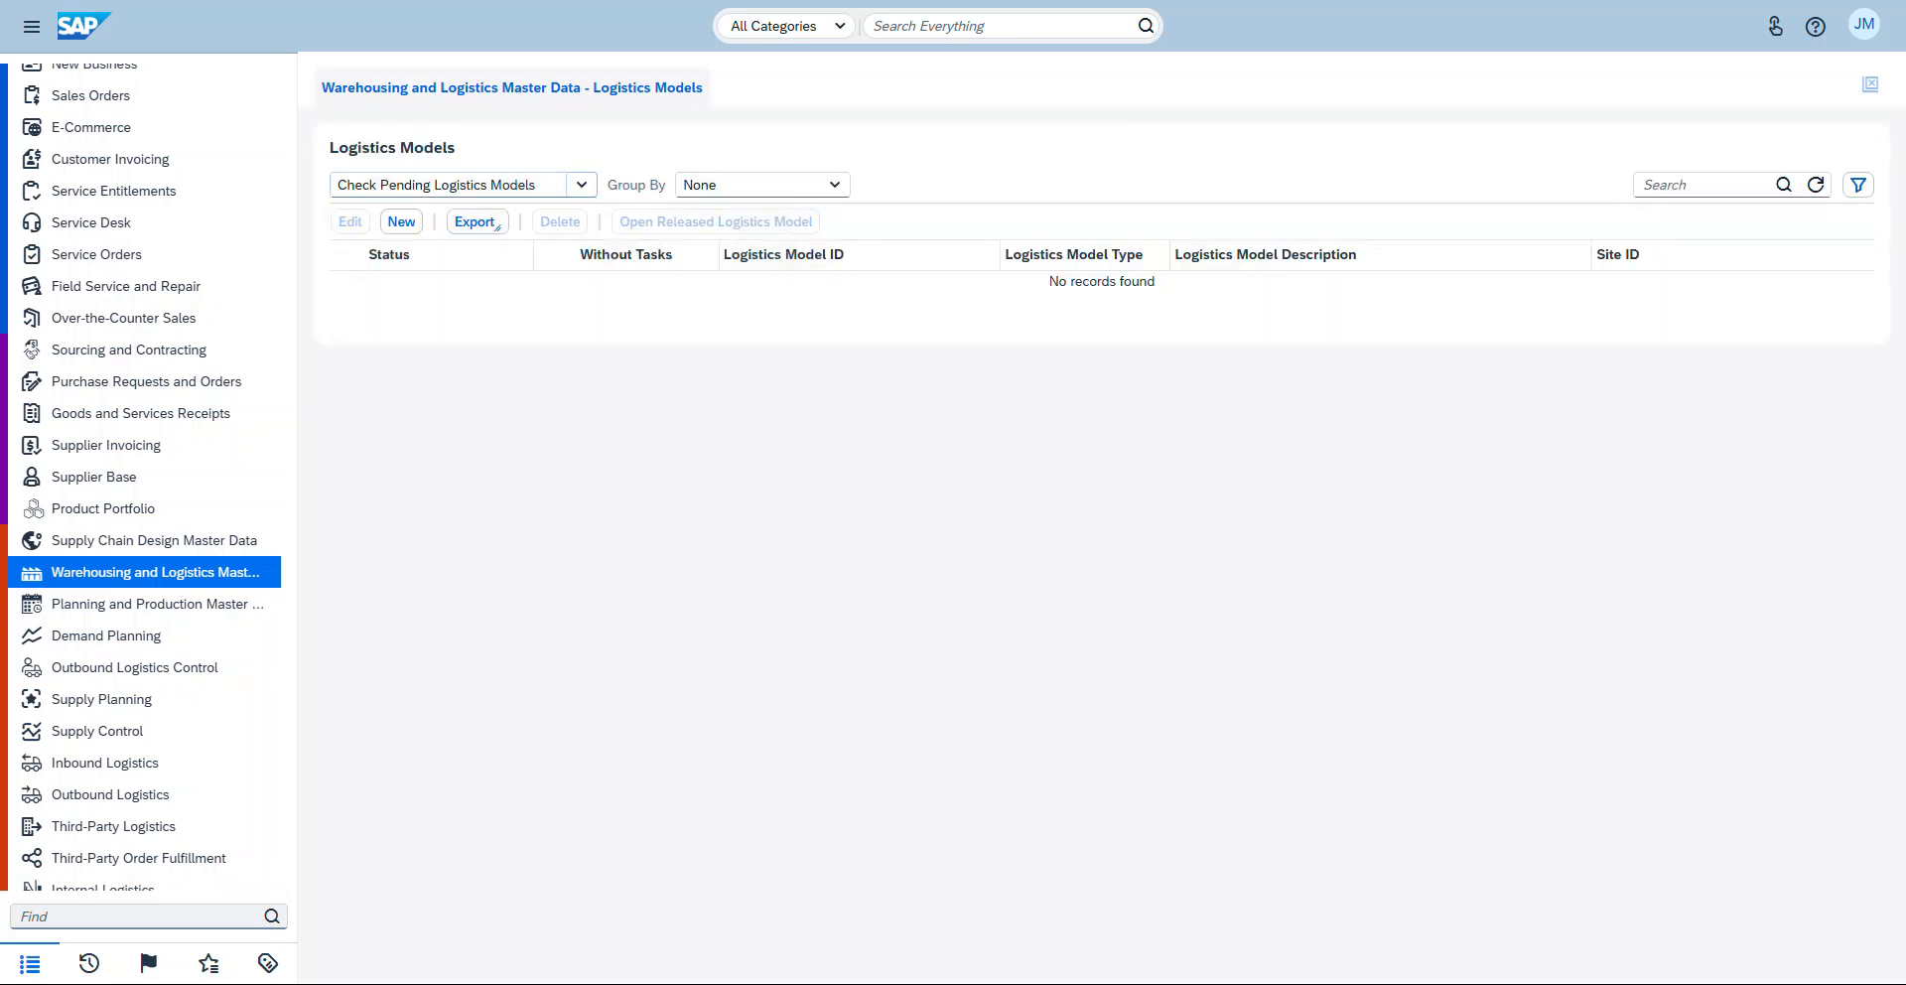
Step: Switch the query to All Logistics Models by Selection and execute it
{"action": "left_click", "coordinate": [581, 185]}
{"action": "left_click", "coordinate": [446, 309]}
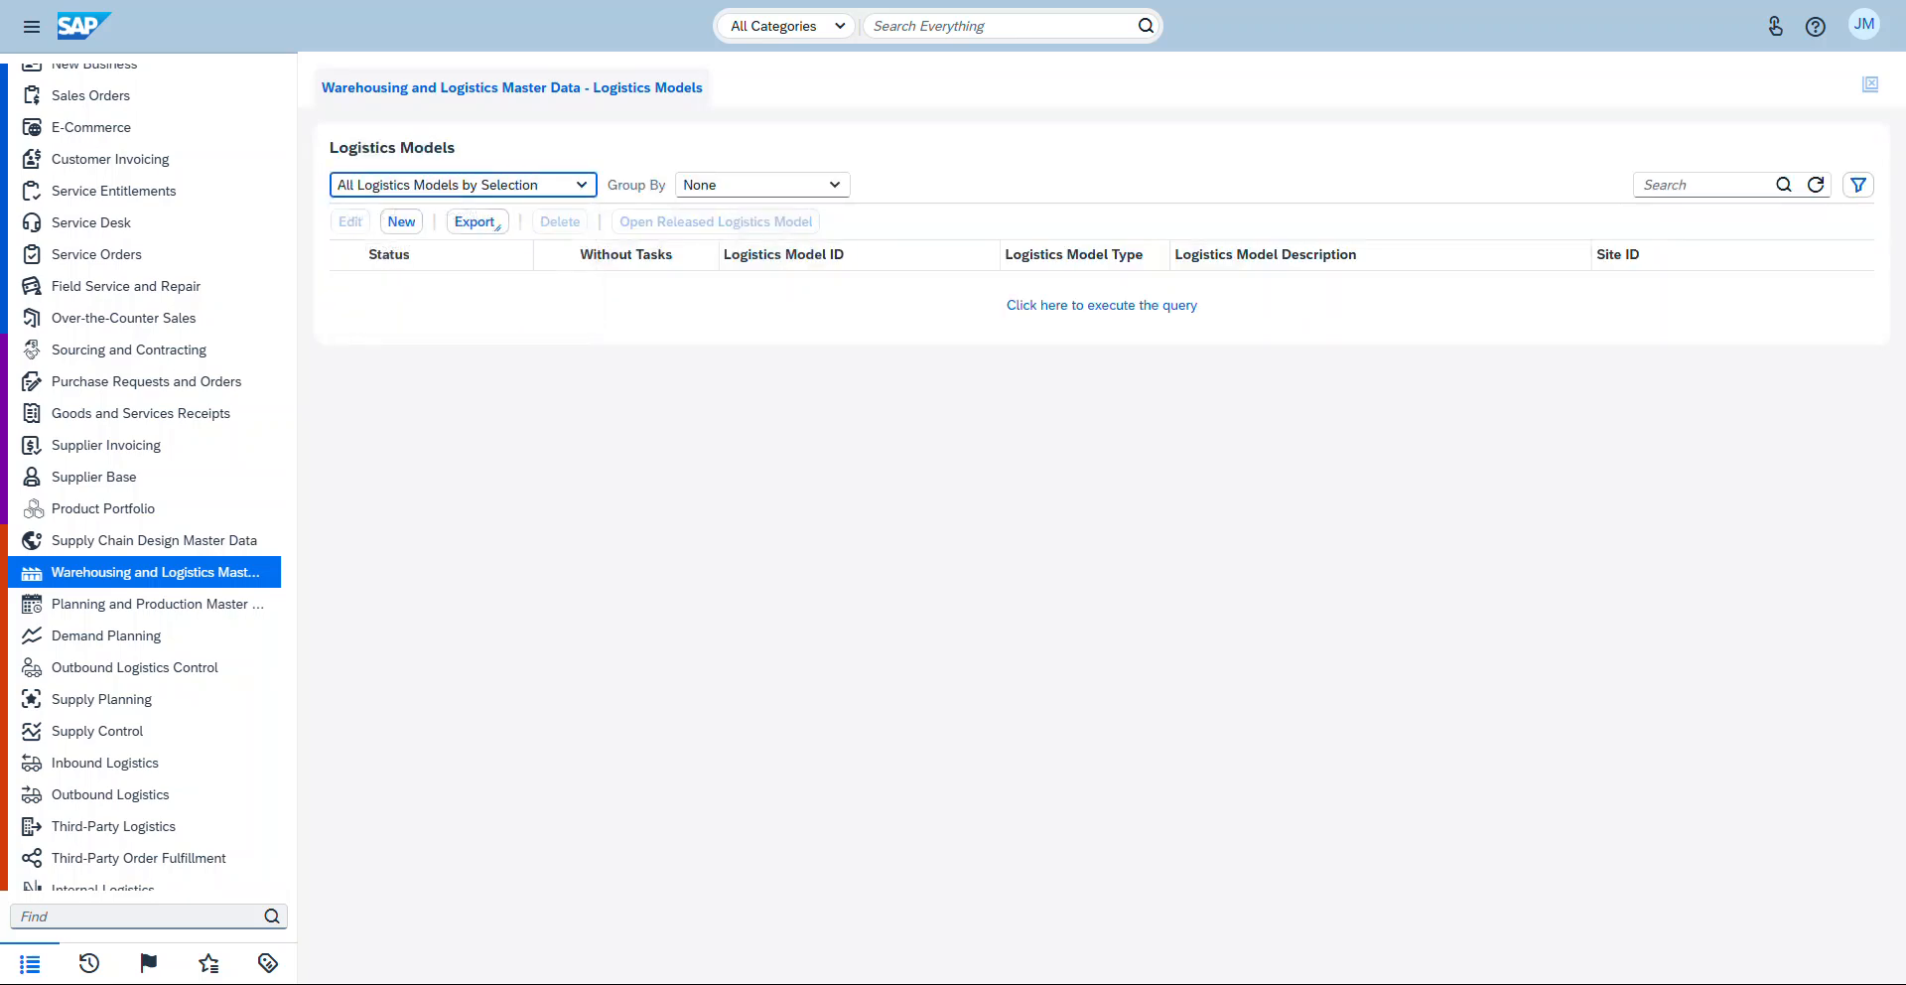
{"action": "left_click", "coordinate": [1102, 305]}
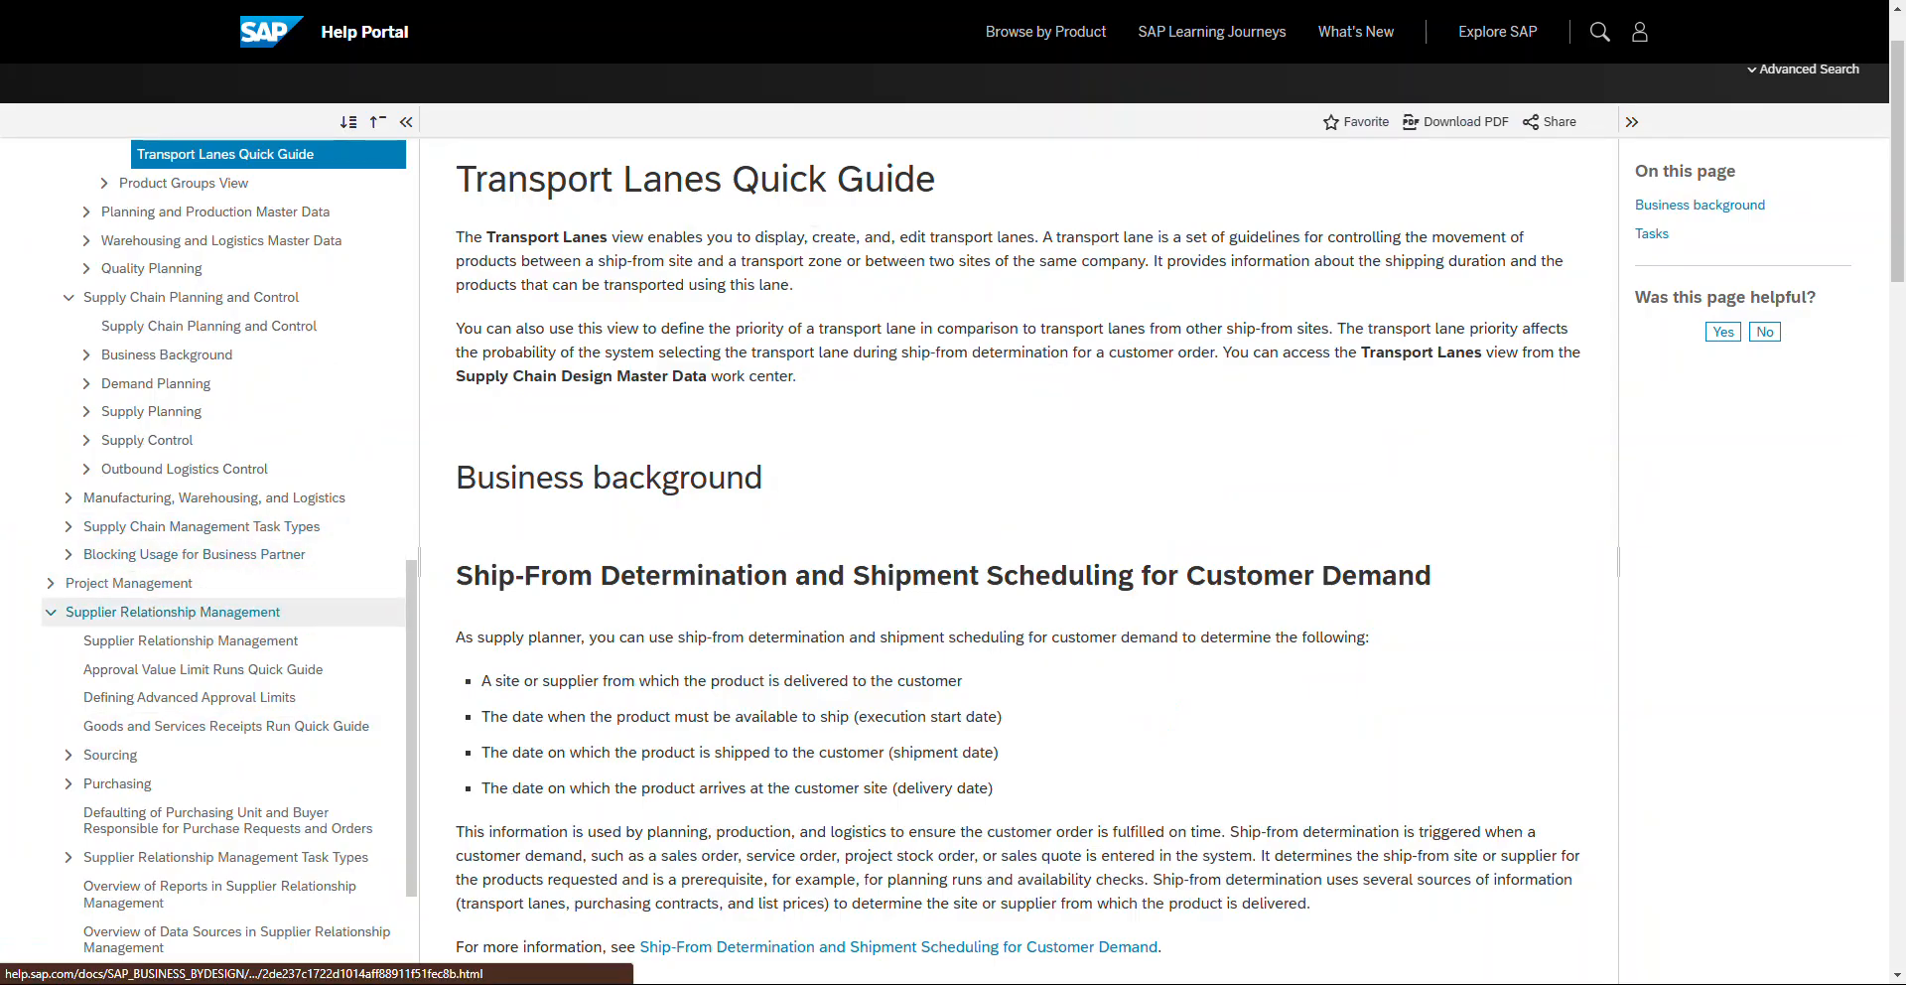
Step: Switch to the SAP Help Portal and open the Logistics Models Quick Guide from the navigation tree
{"action": "left_click", "coordinate": [51, 611]}
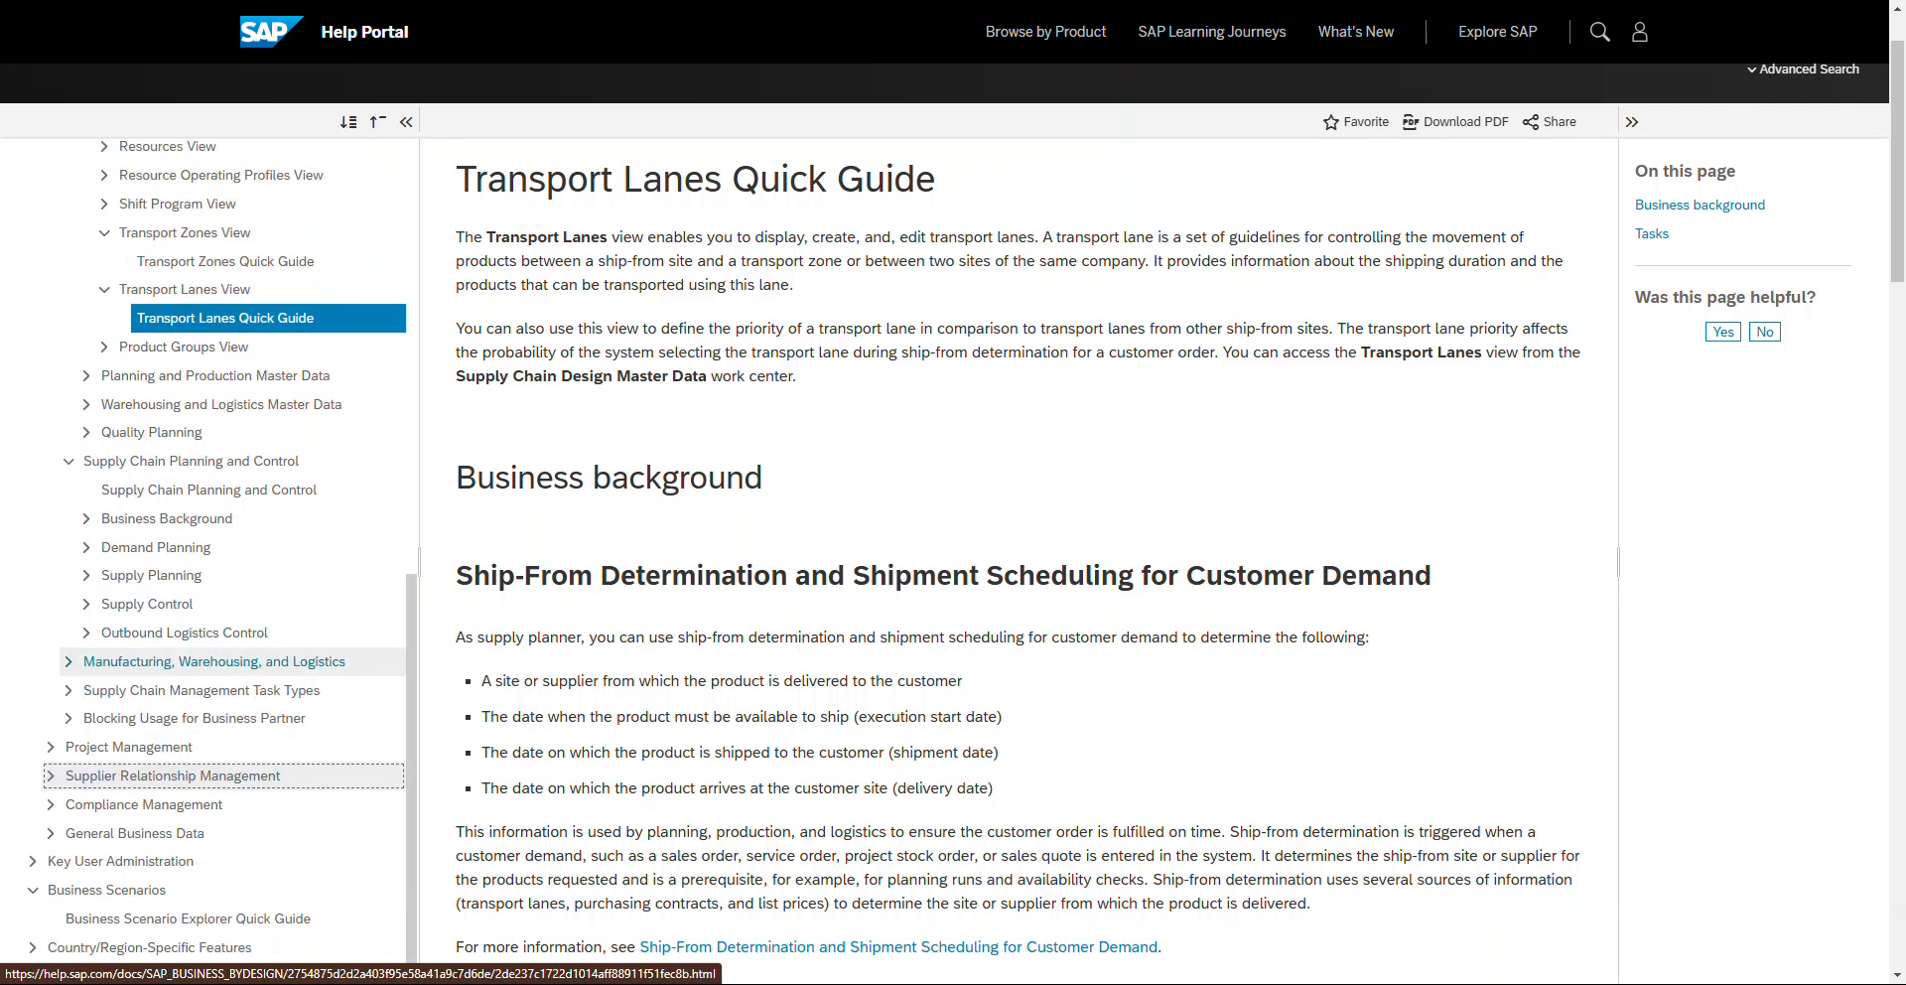
{"action": "scroll", "coordinate": [199, 769], "scroll_direction": "down", "scroll_amount": 4}
{"action": "scroll", "coordinate": [199, 759], "scroll_direction": "up", "scroll_amount": 1}
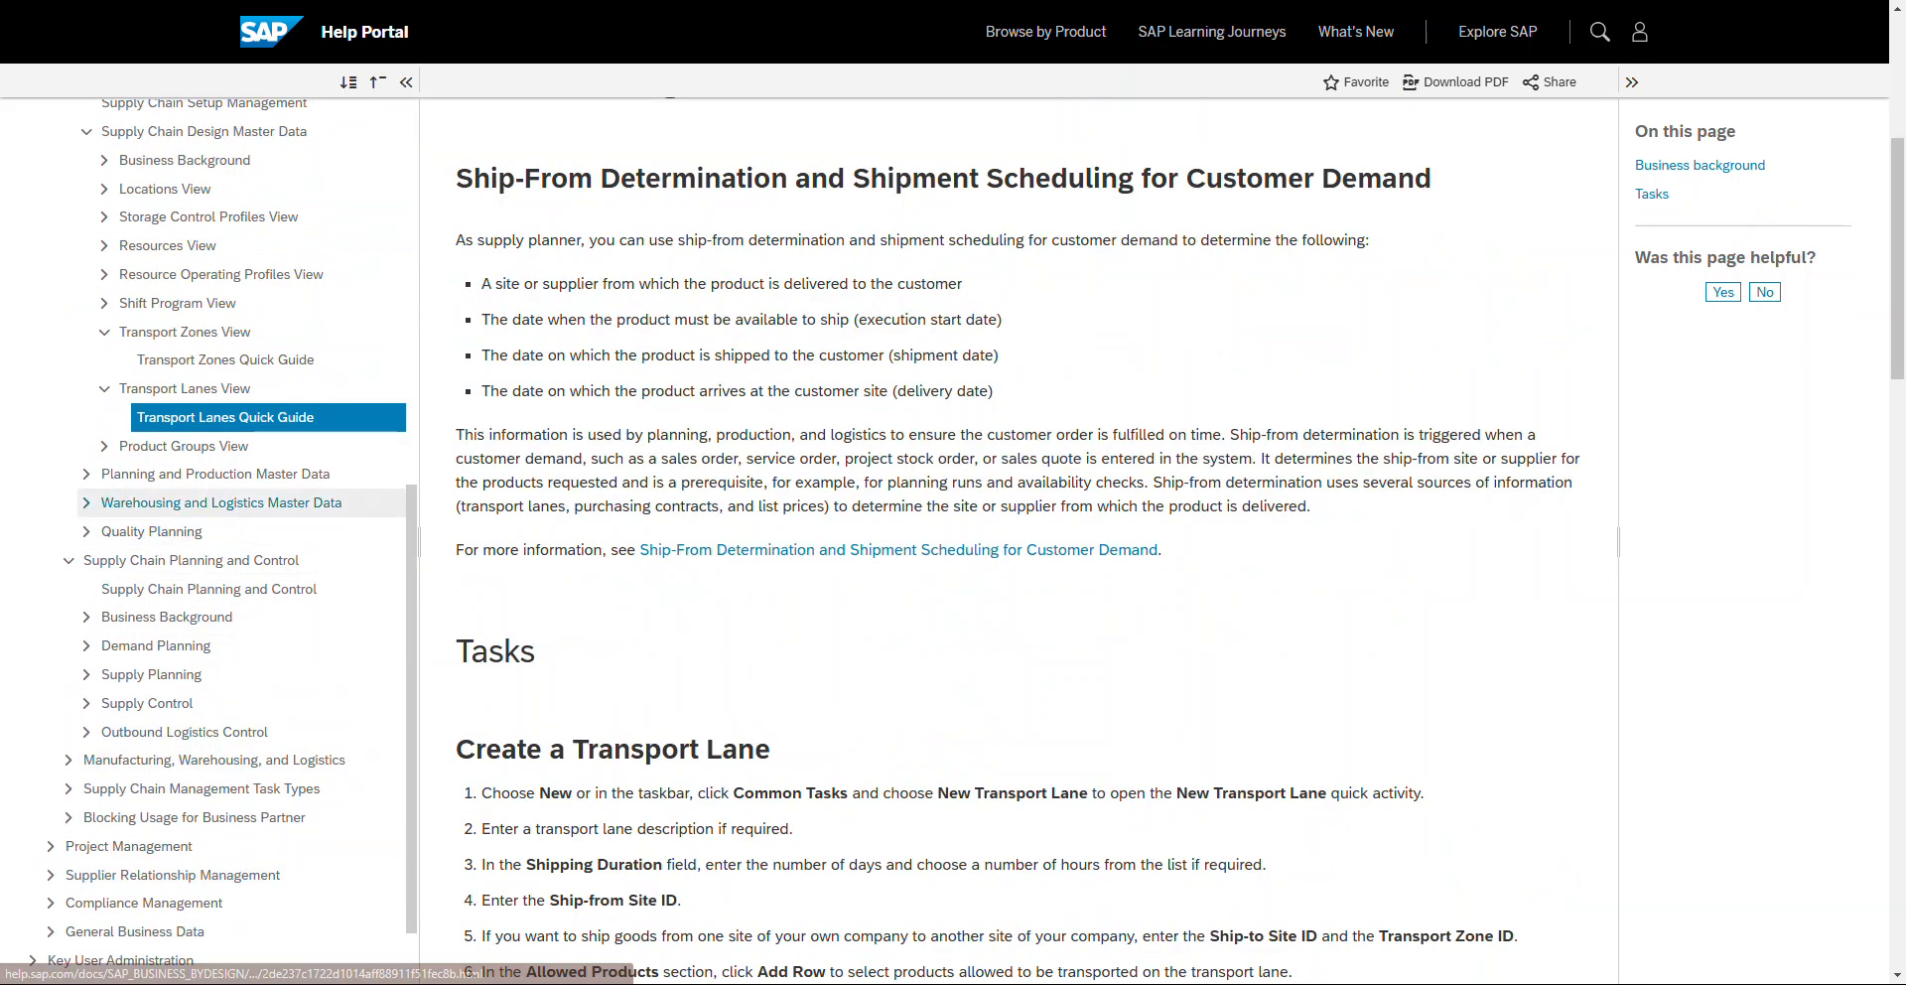
{"action": "left_click", "coordinate": [86, 503]}
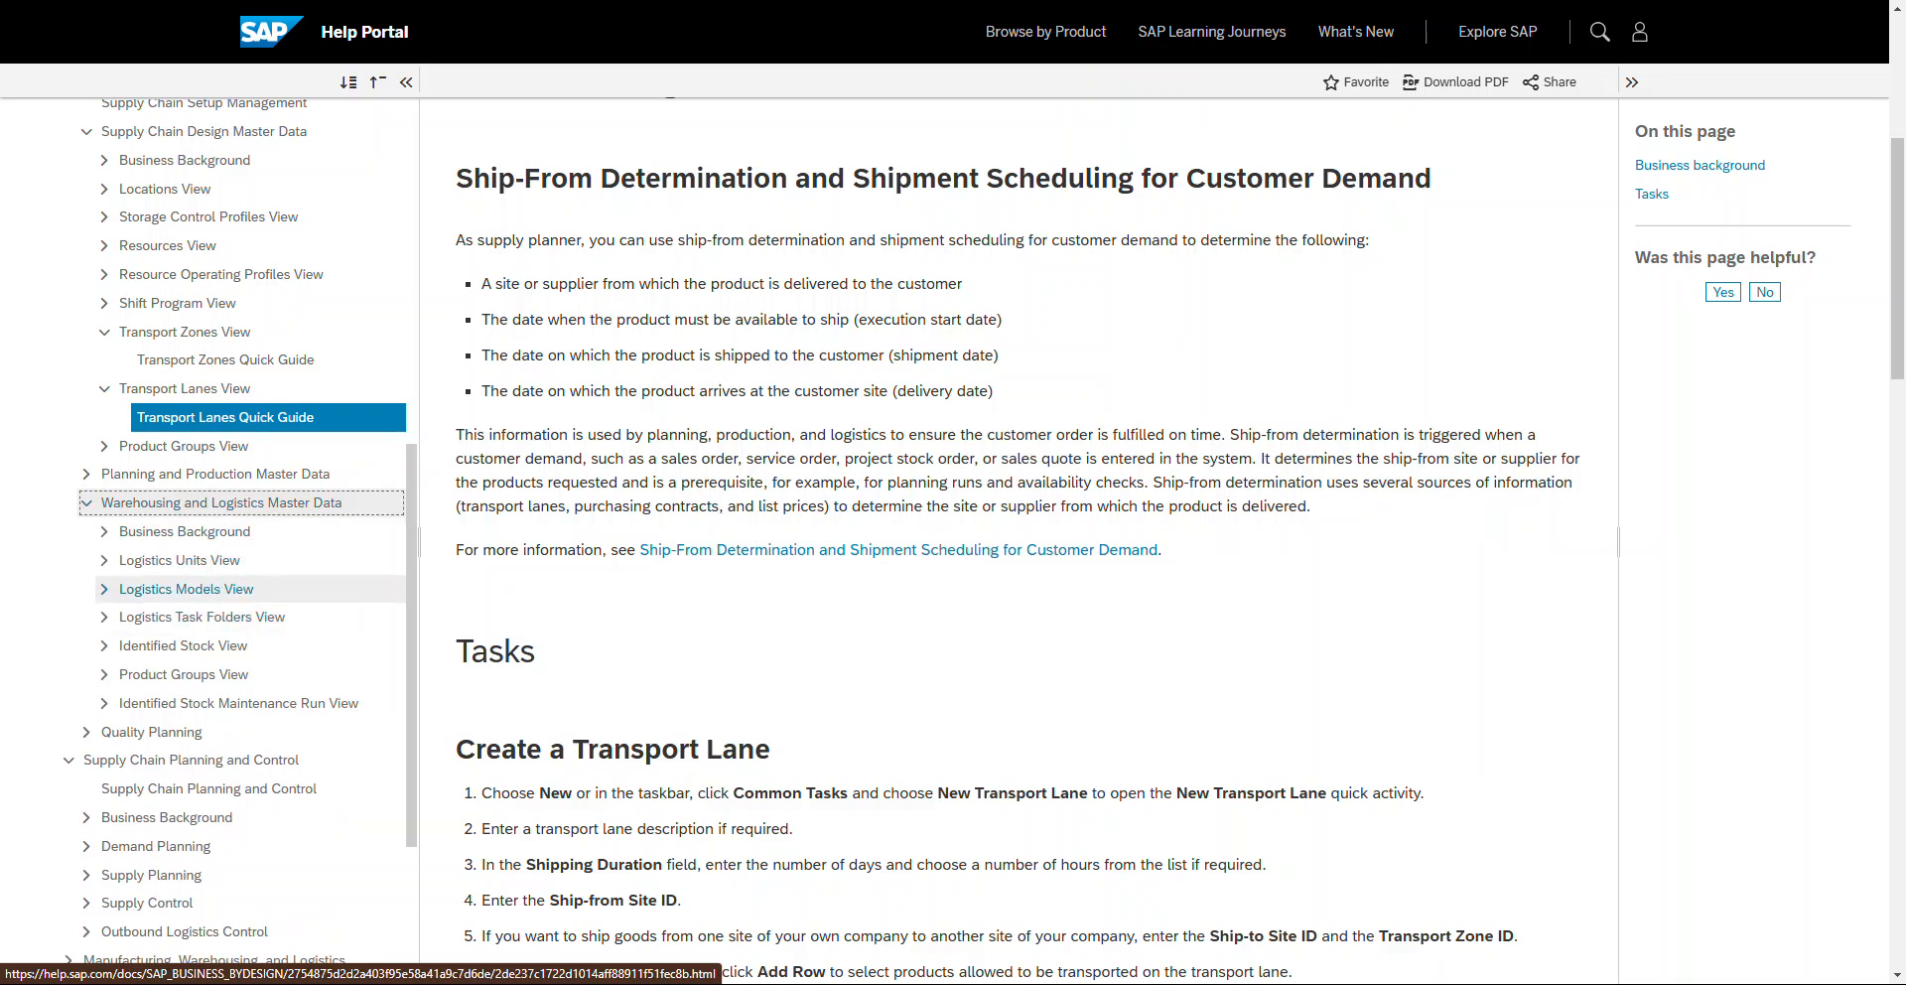
{"action": "left_click", "coordinate": [104, 588]}
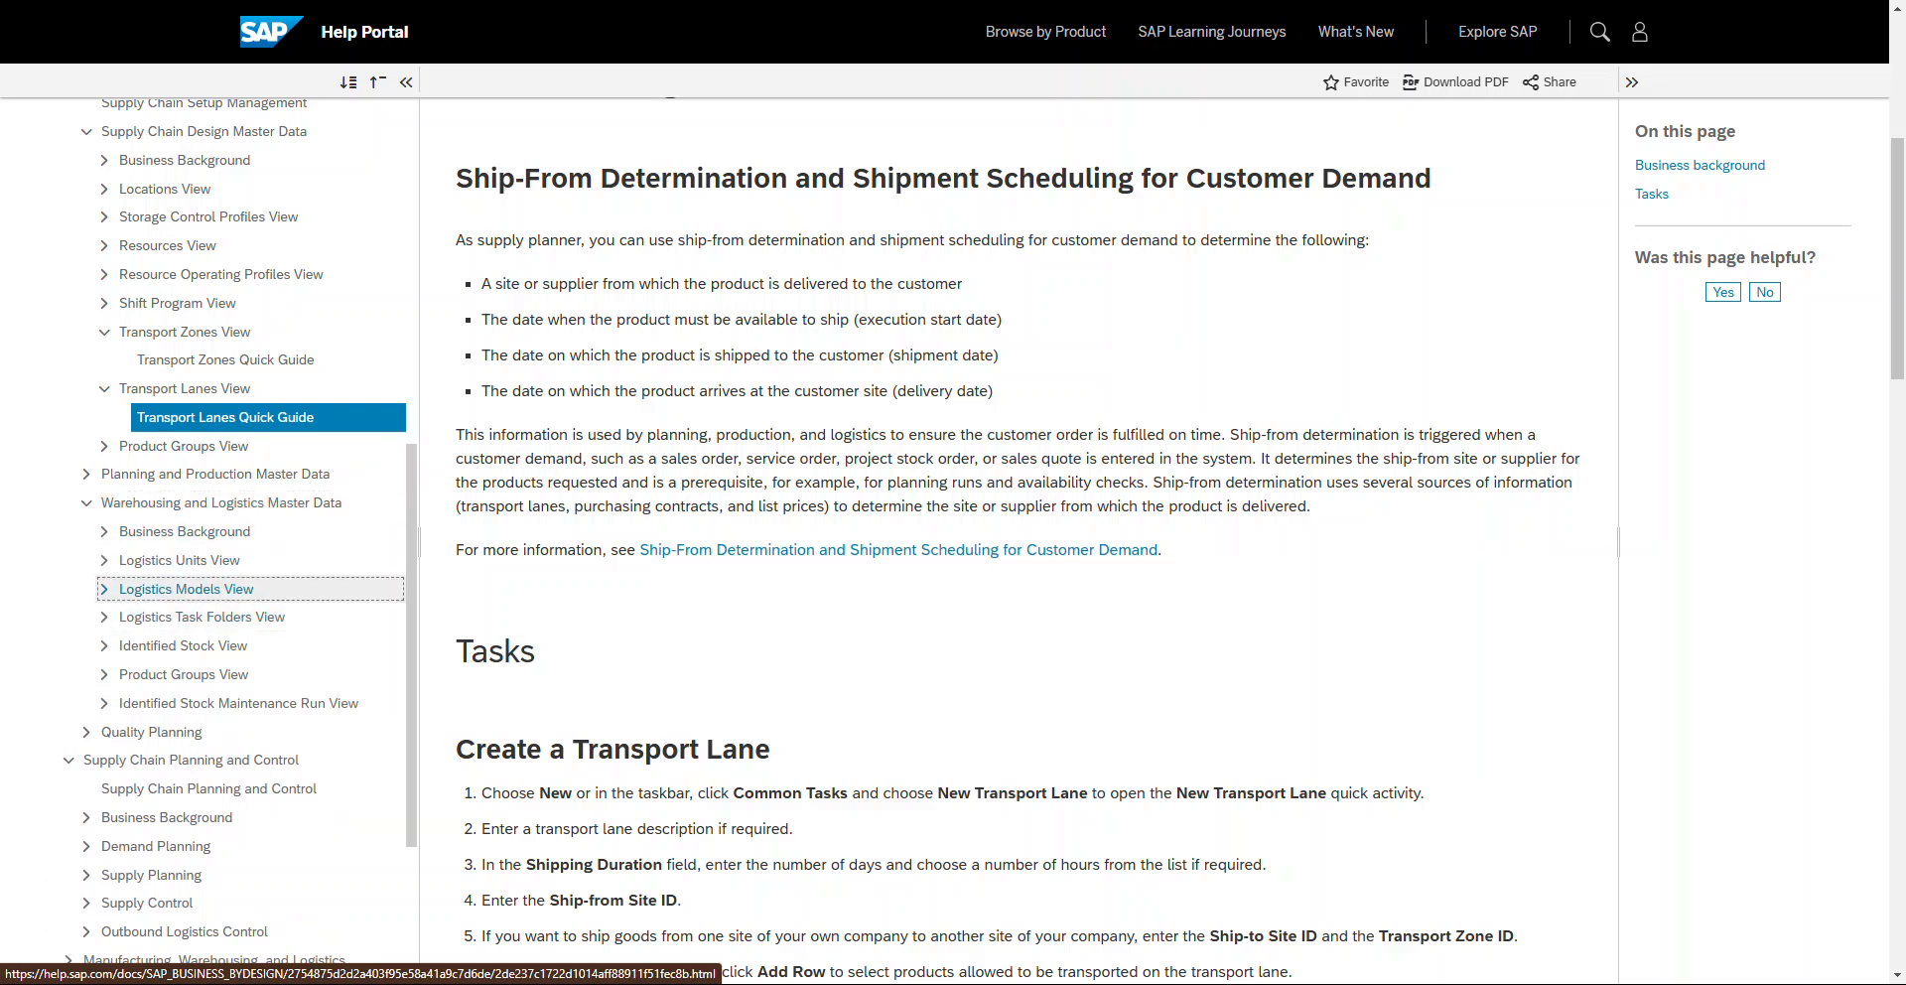
{"action": "left_click", "coordinate": [227, 617]}
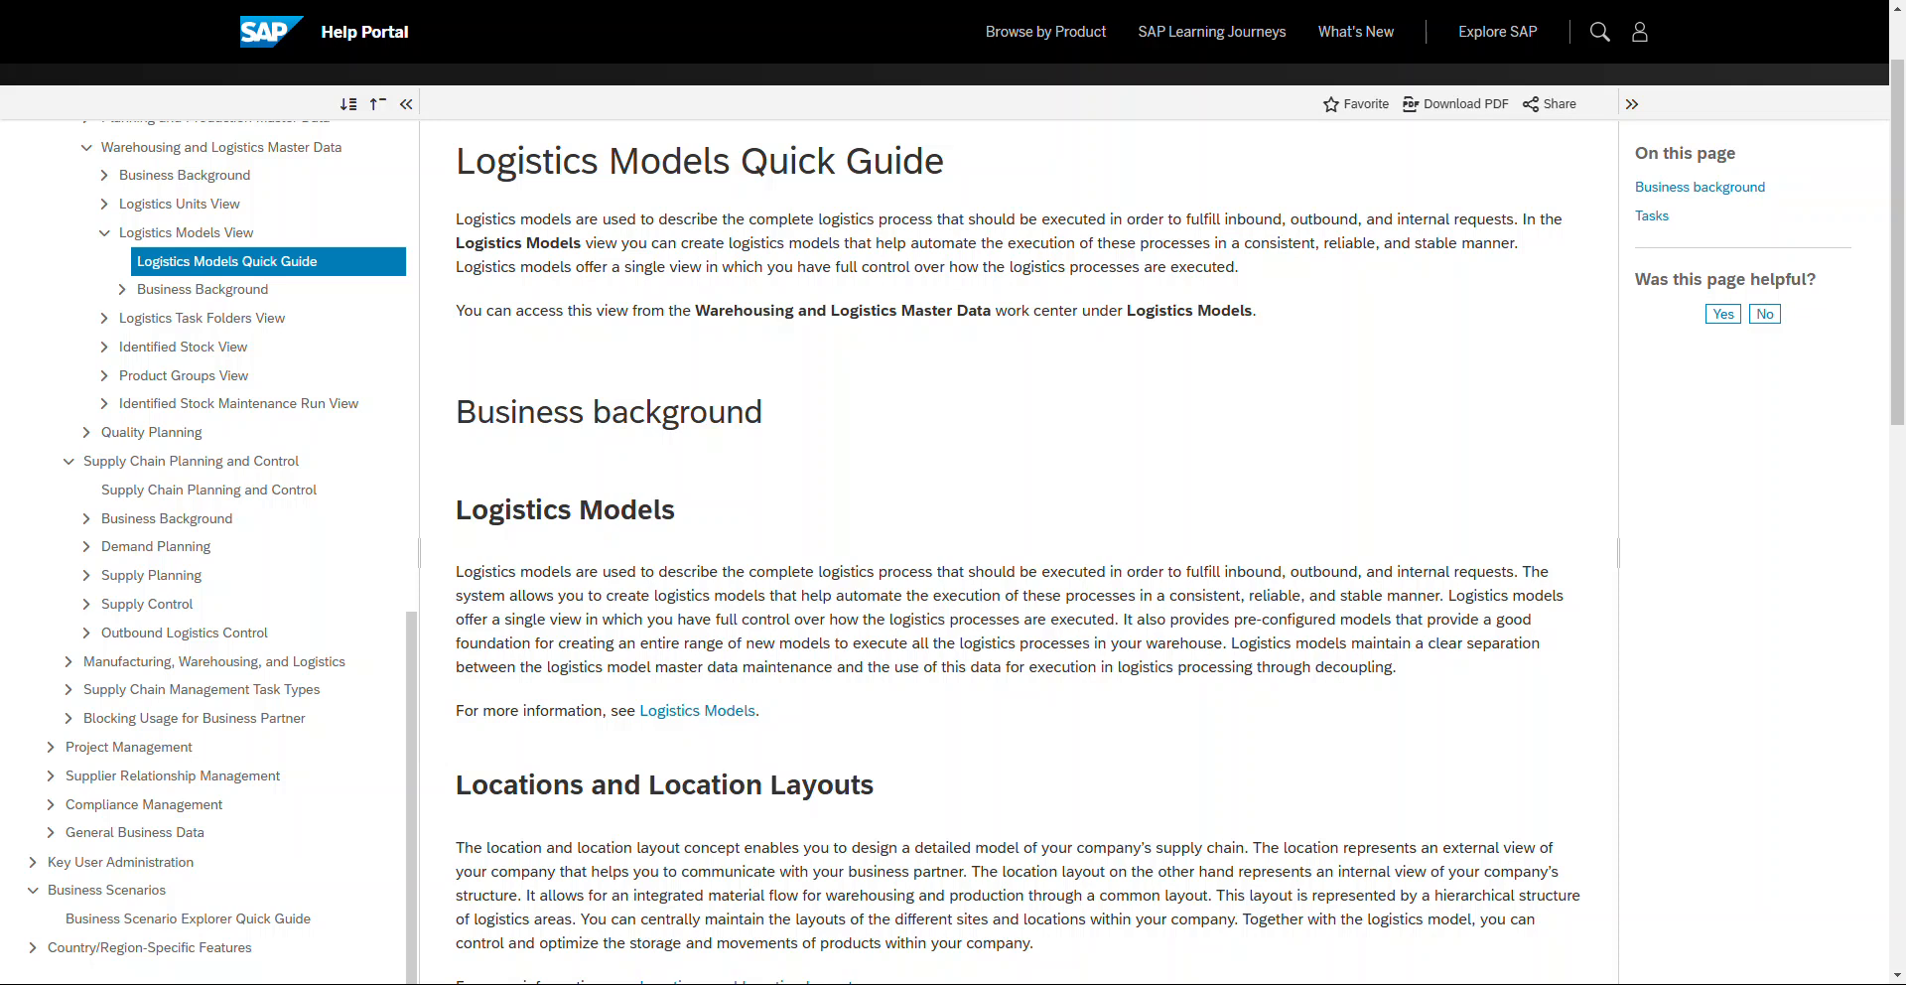
Step: Return to the logistics models list and inspect a model's general details and structure
{"action": "key", "text": "ctrl+Tab"}
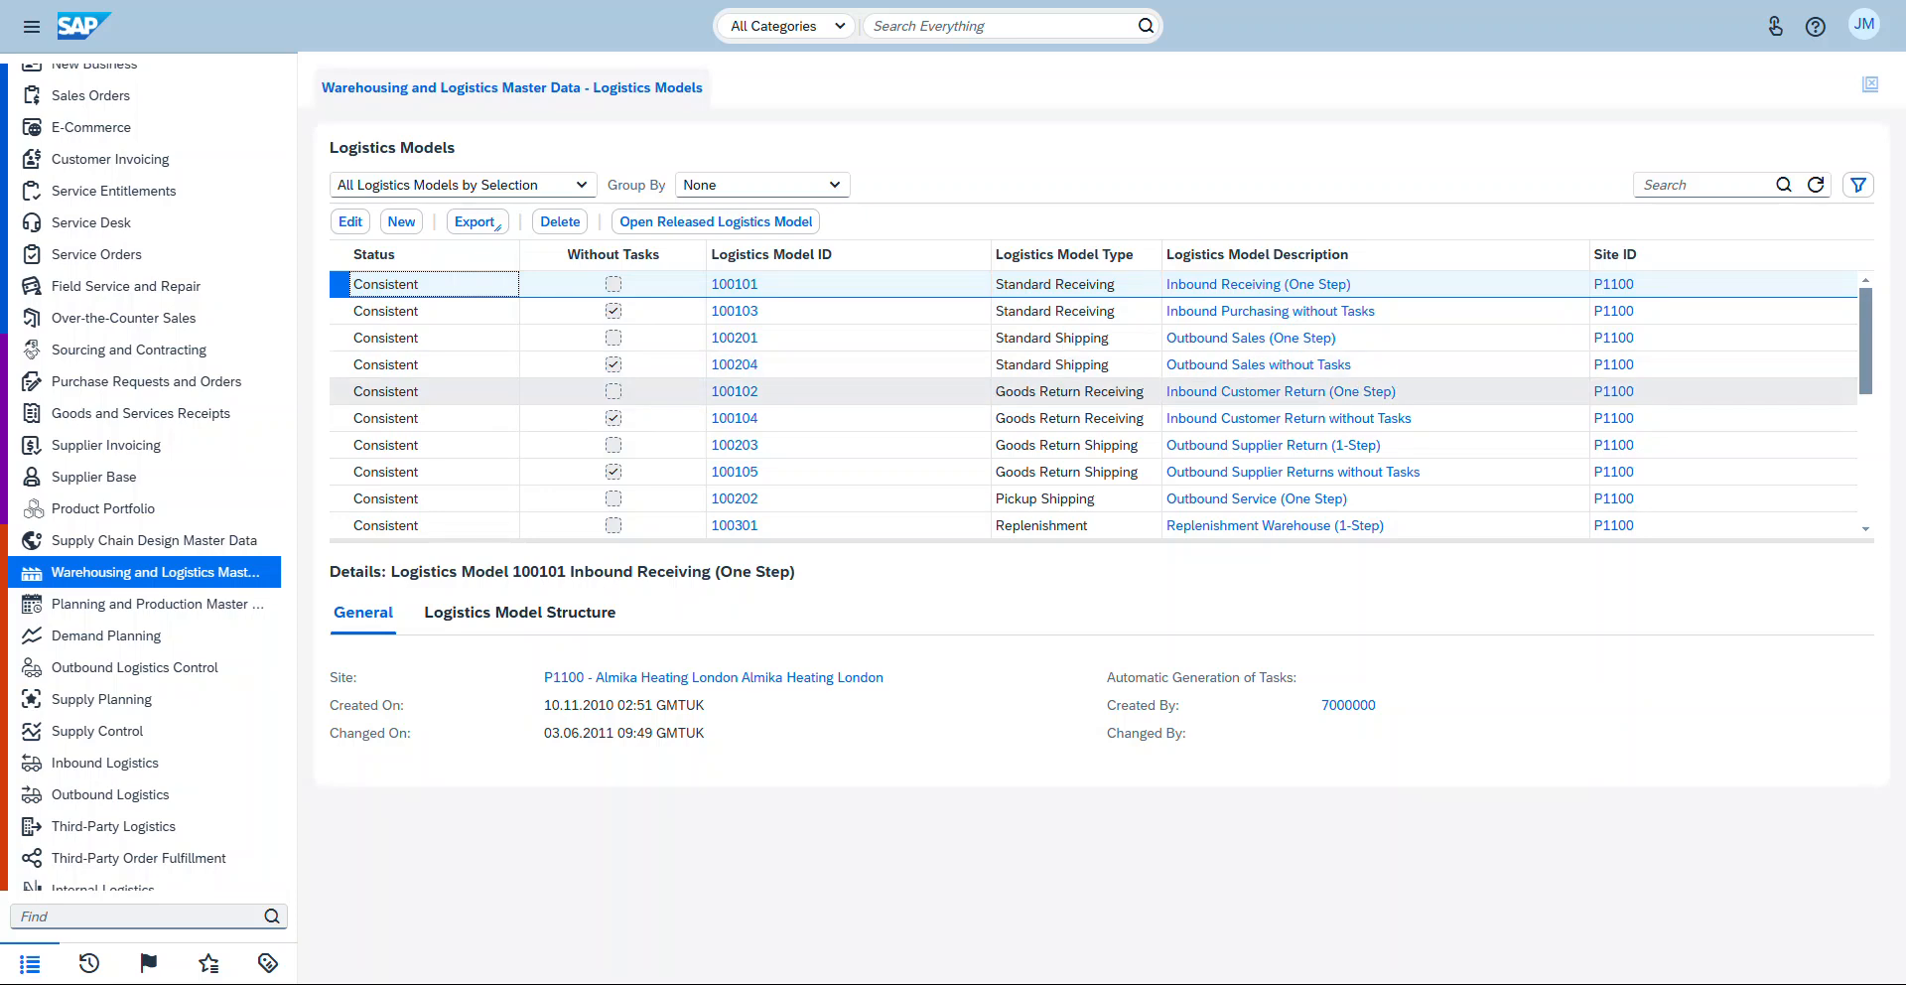
{"action": "scroll", "coordinate": [1092, 417], "scroll_direction": "down", "scroll_amount": 2}
{"action": "scroll", "coordinate": [1091, 472], "scroll_direction": "down", "scroll_amount": 4}
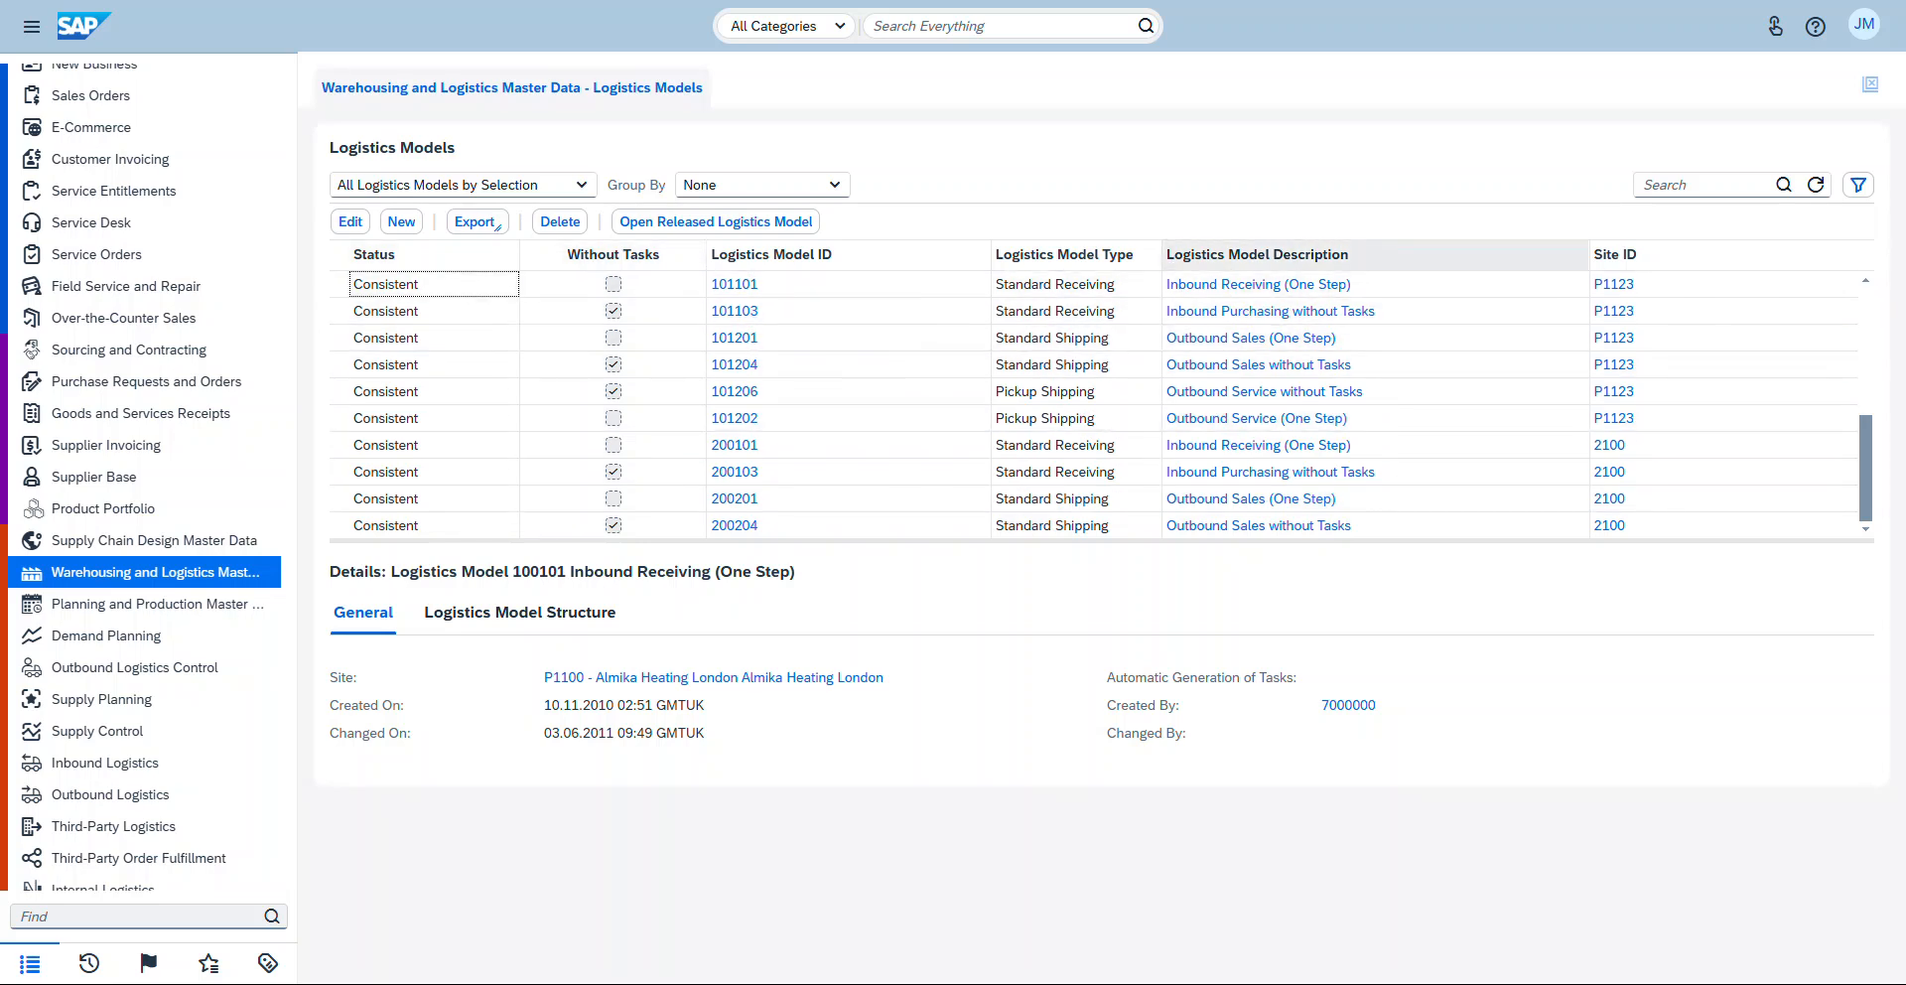
{"action": "left_click", "coordinate": [613, 283]}
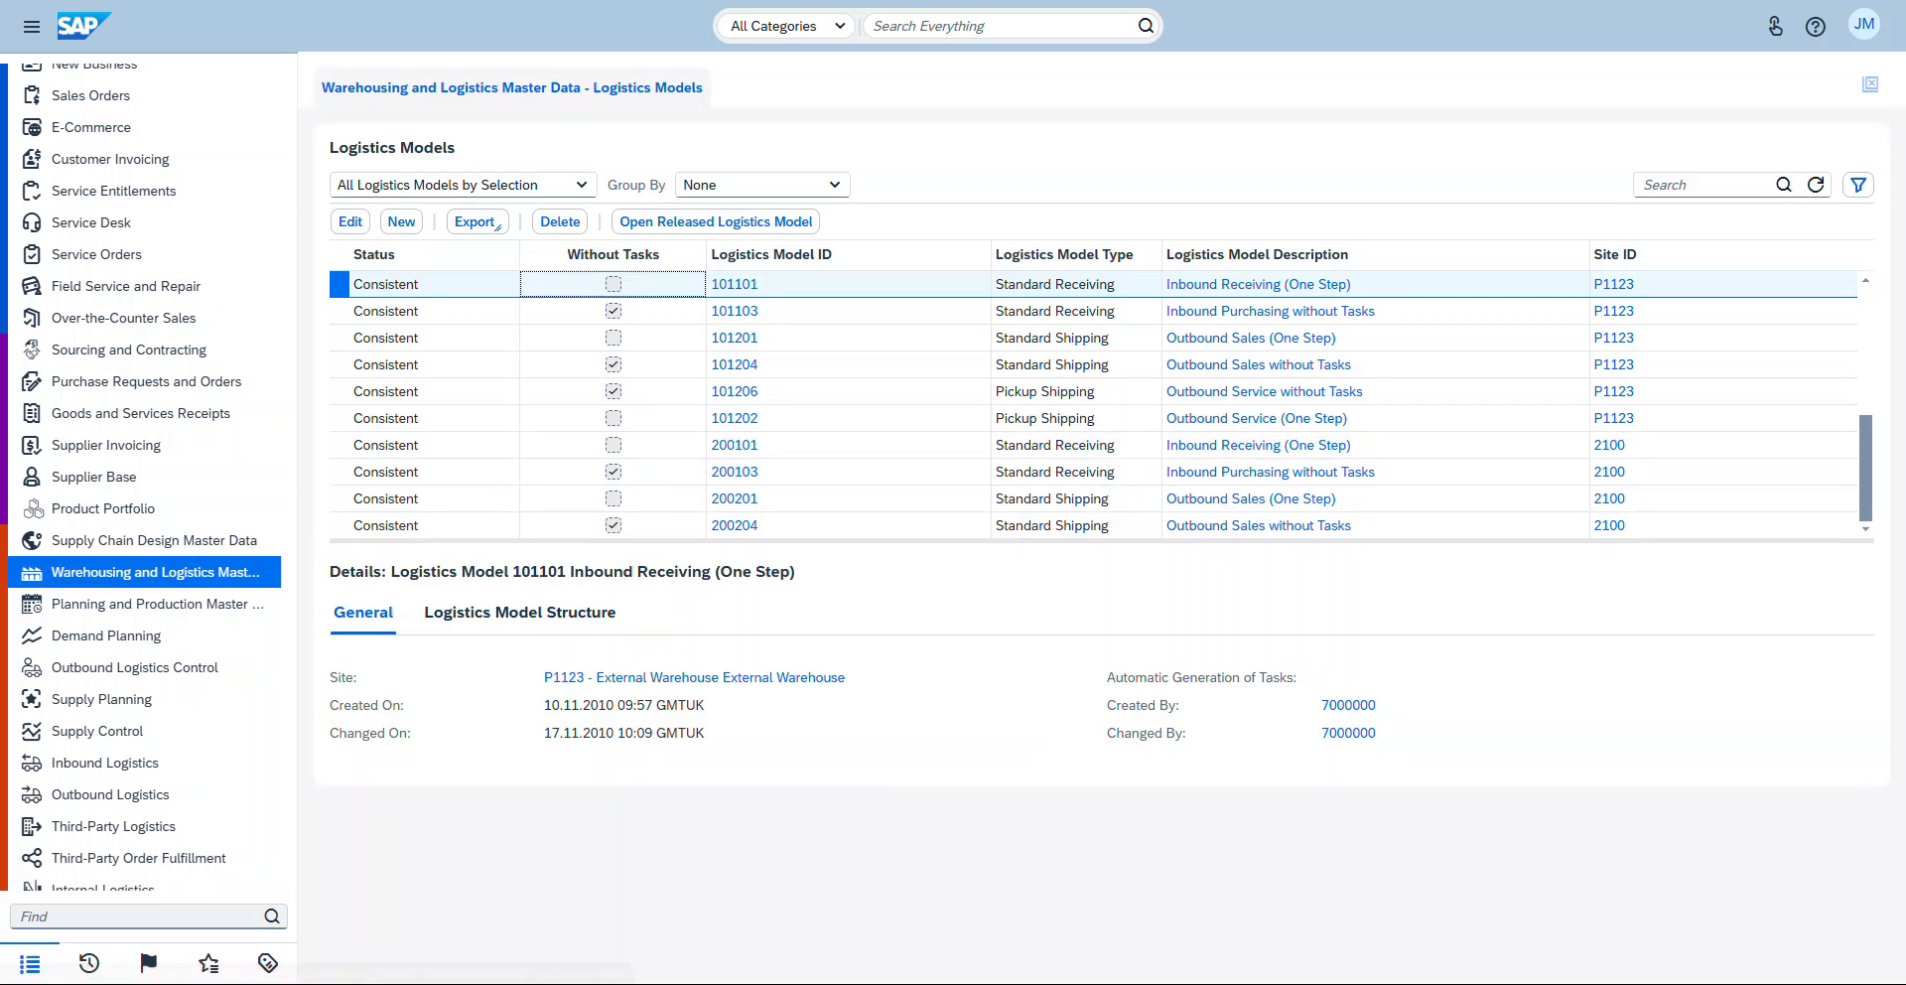
{"action": "left_click", "coordinate": [519, 611]}
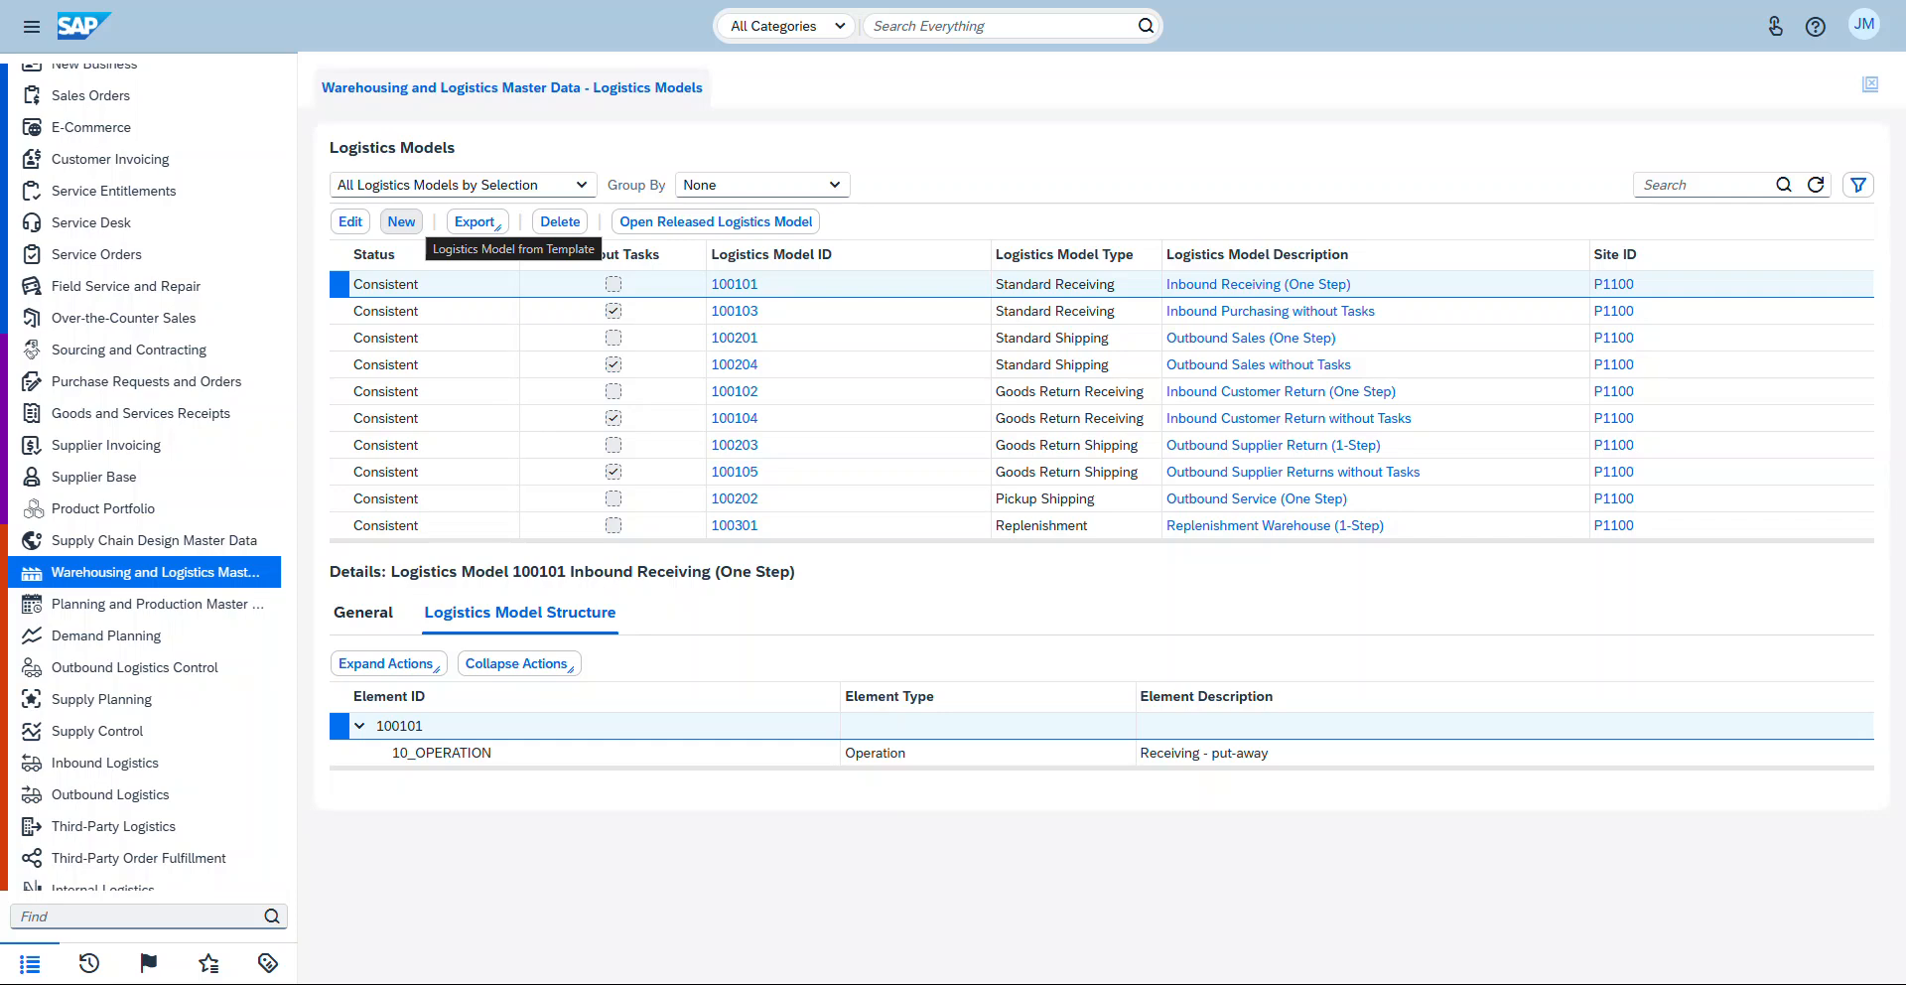
Step: Start a new logistics model from the INB_1STEP one-step receiving template
{"action": "left_click", "coordinate": [401, 221]}
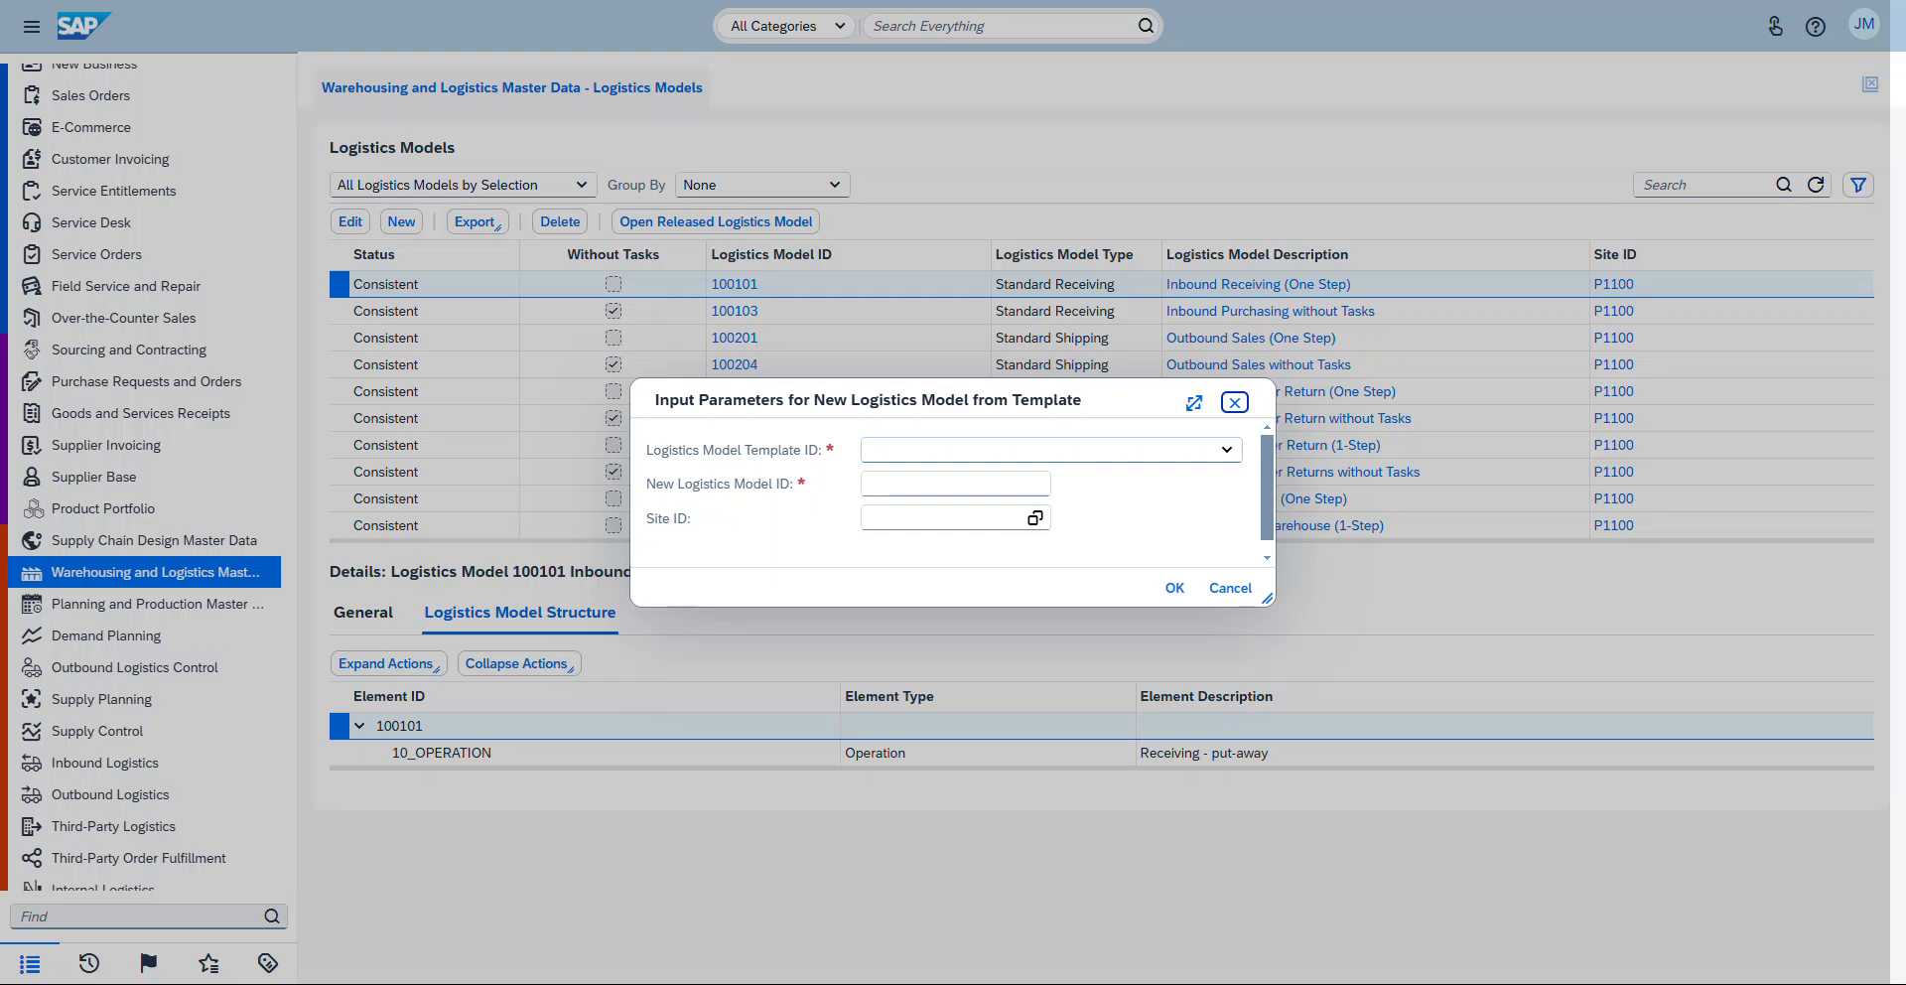
{"action": "left_click", "coordinate": [1227, 450]}
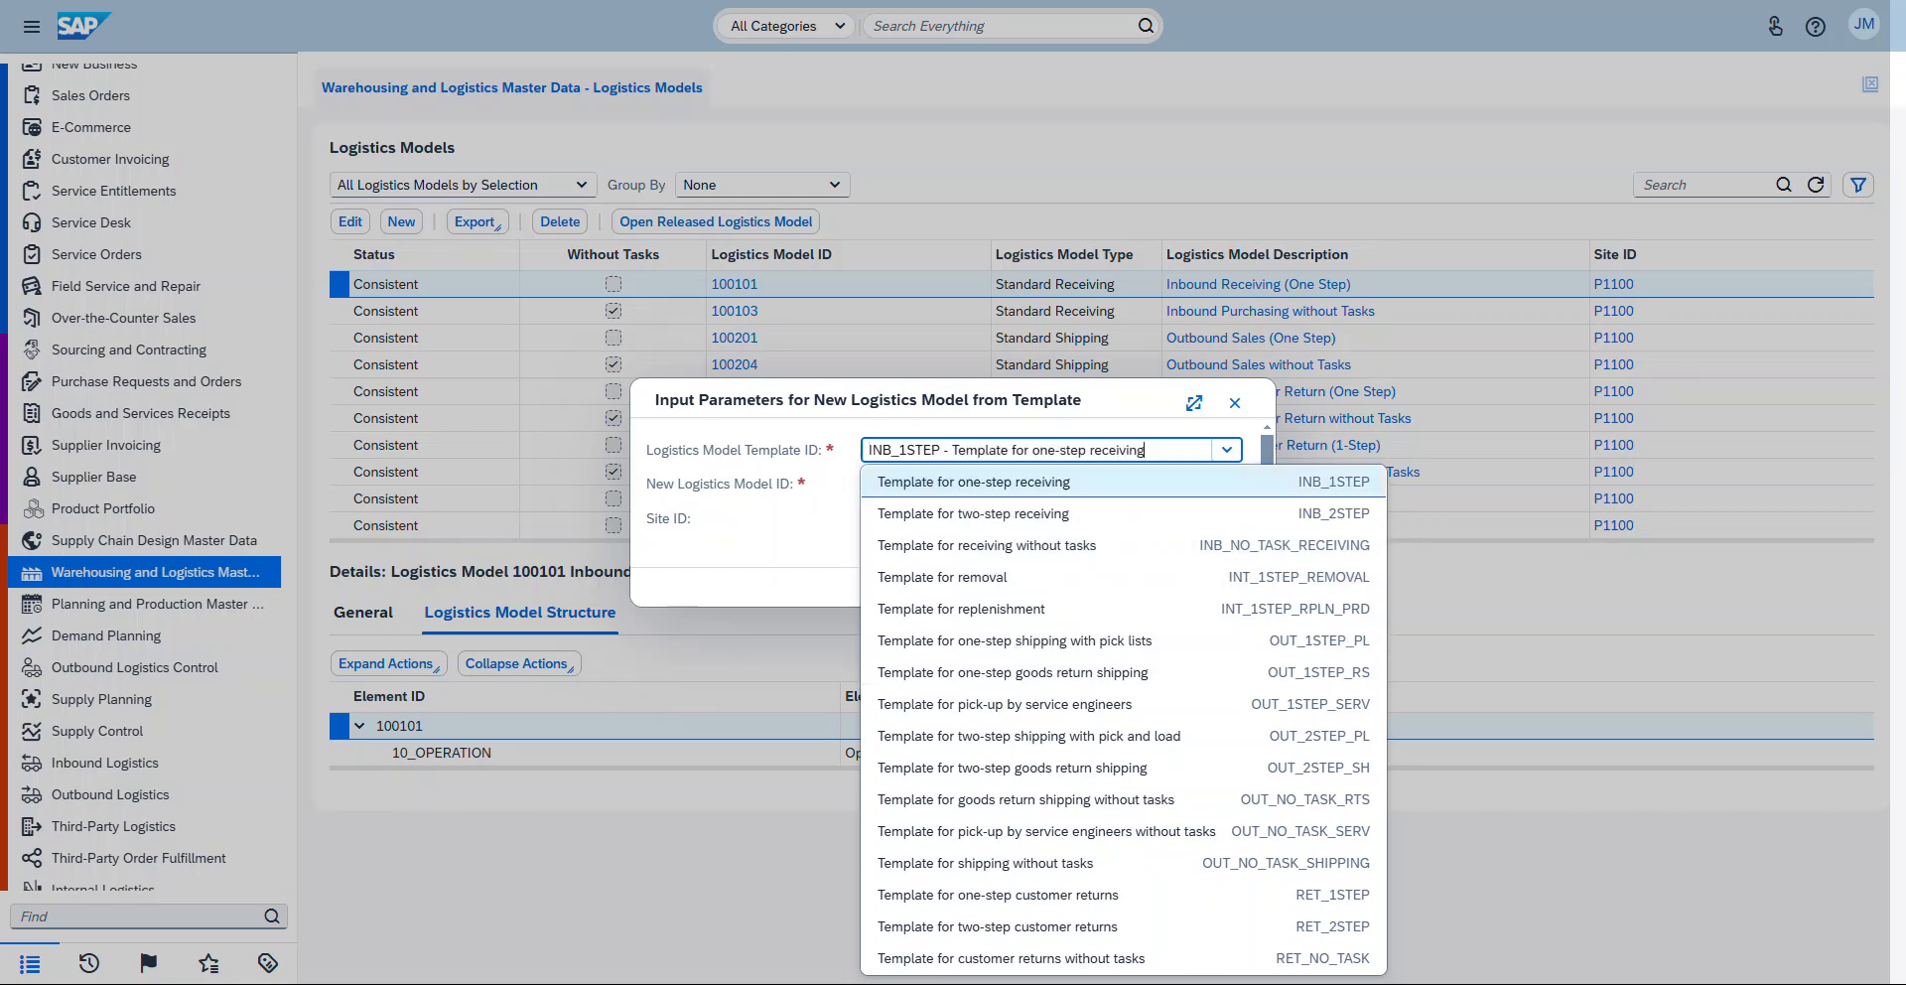
{"action": "left_click", "coordinate": [993, 482]}
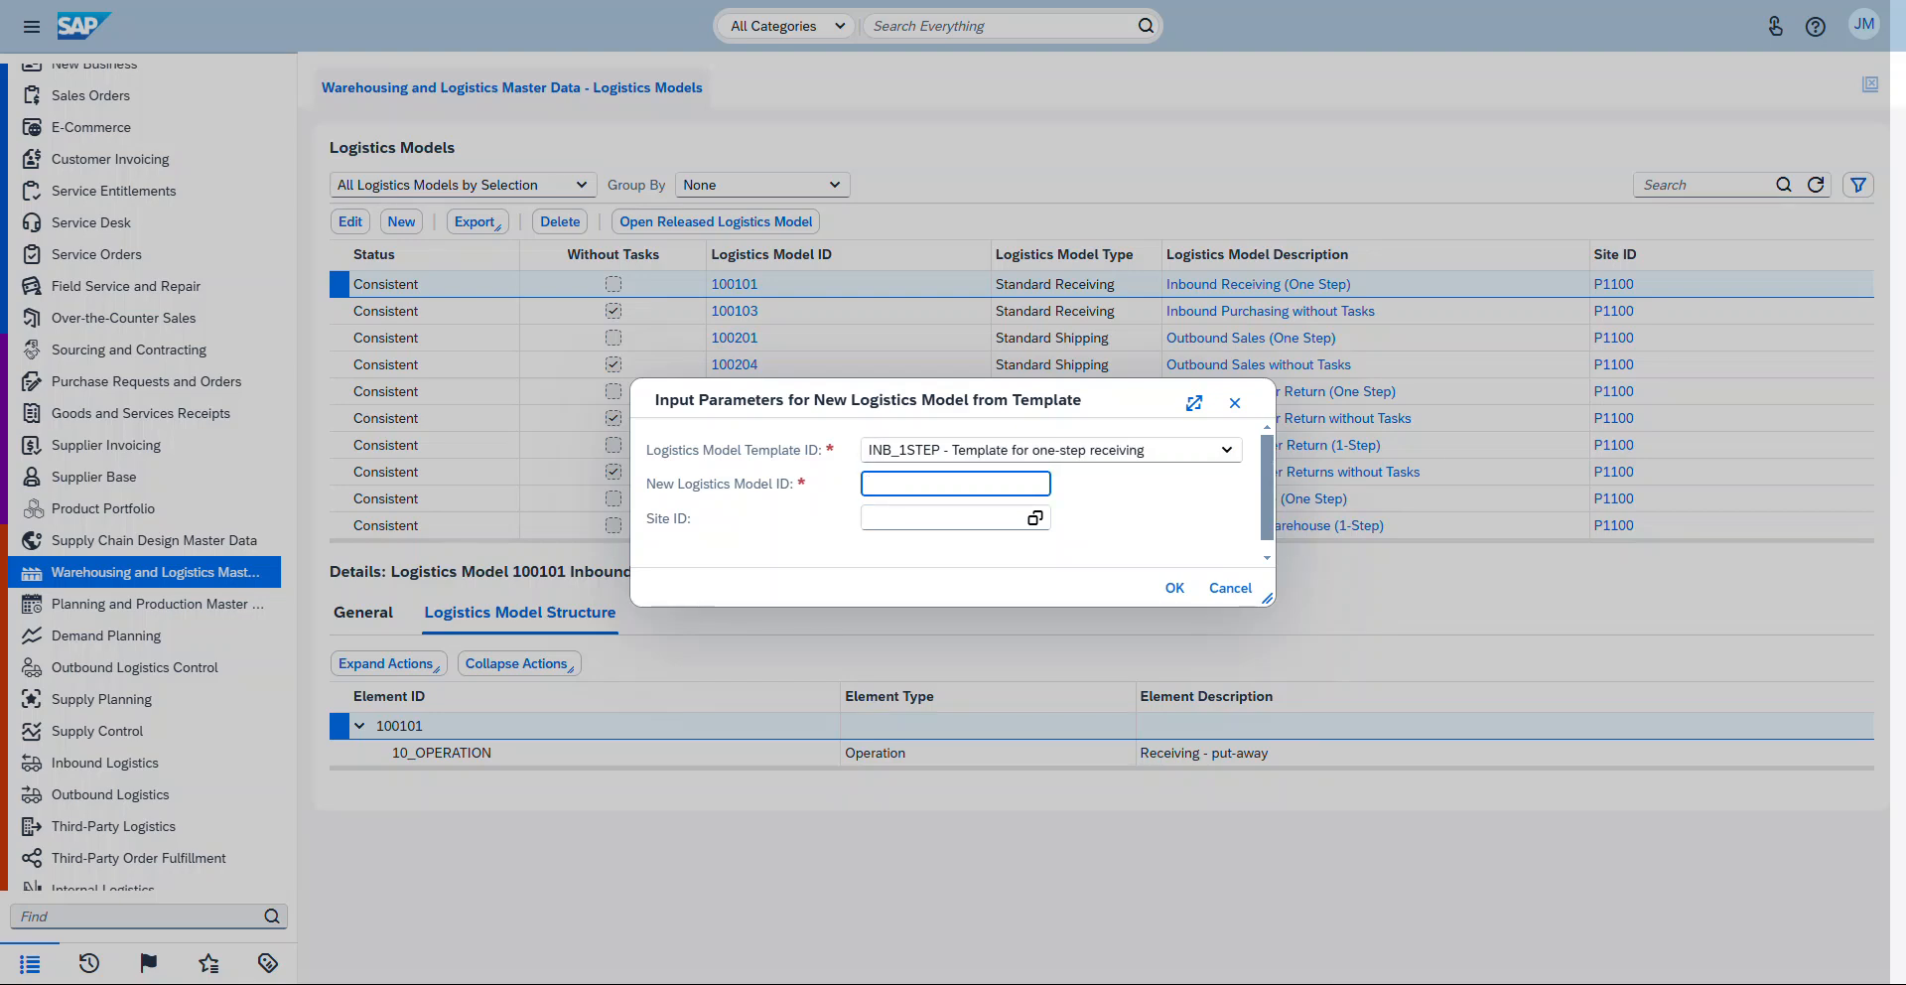
Step: Set the new logistics model ID to 3001001 and pick site A1140
{"action": "type", "text": "3001001"}
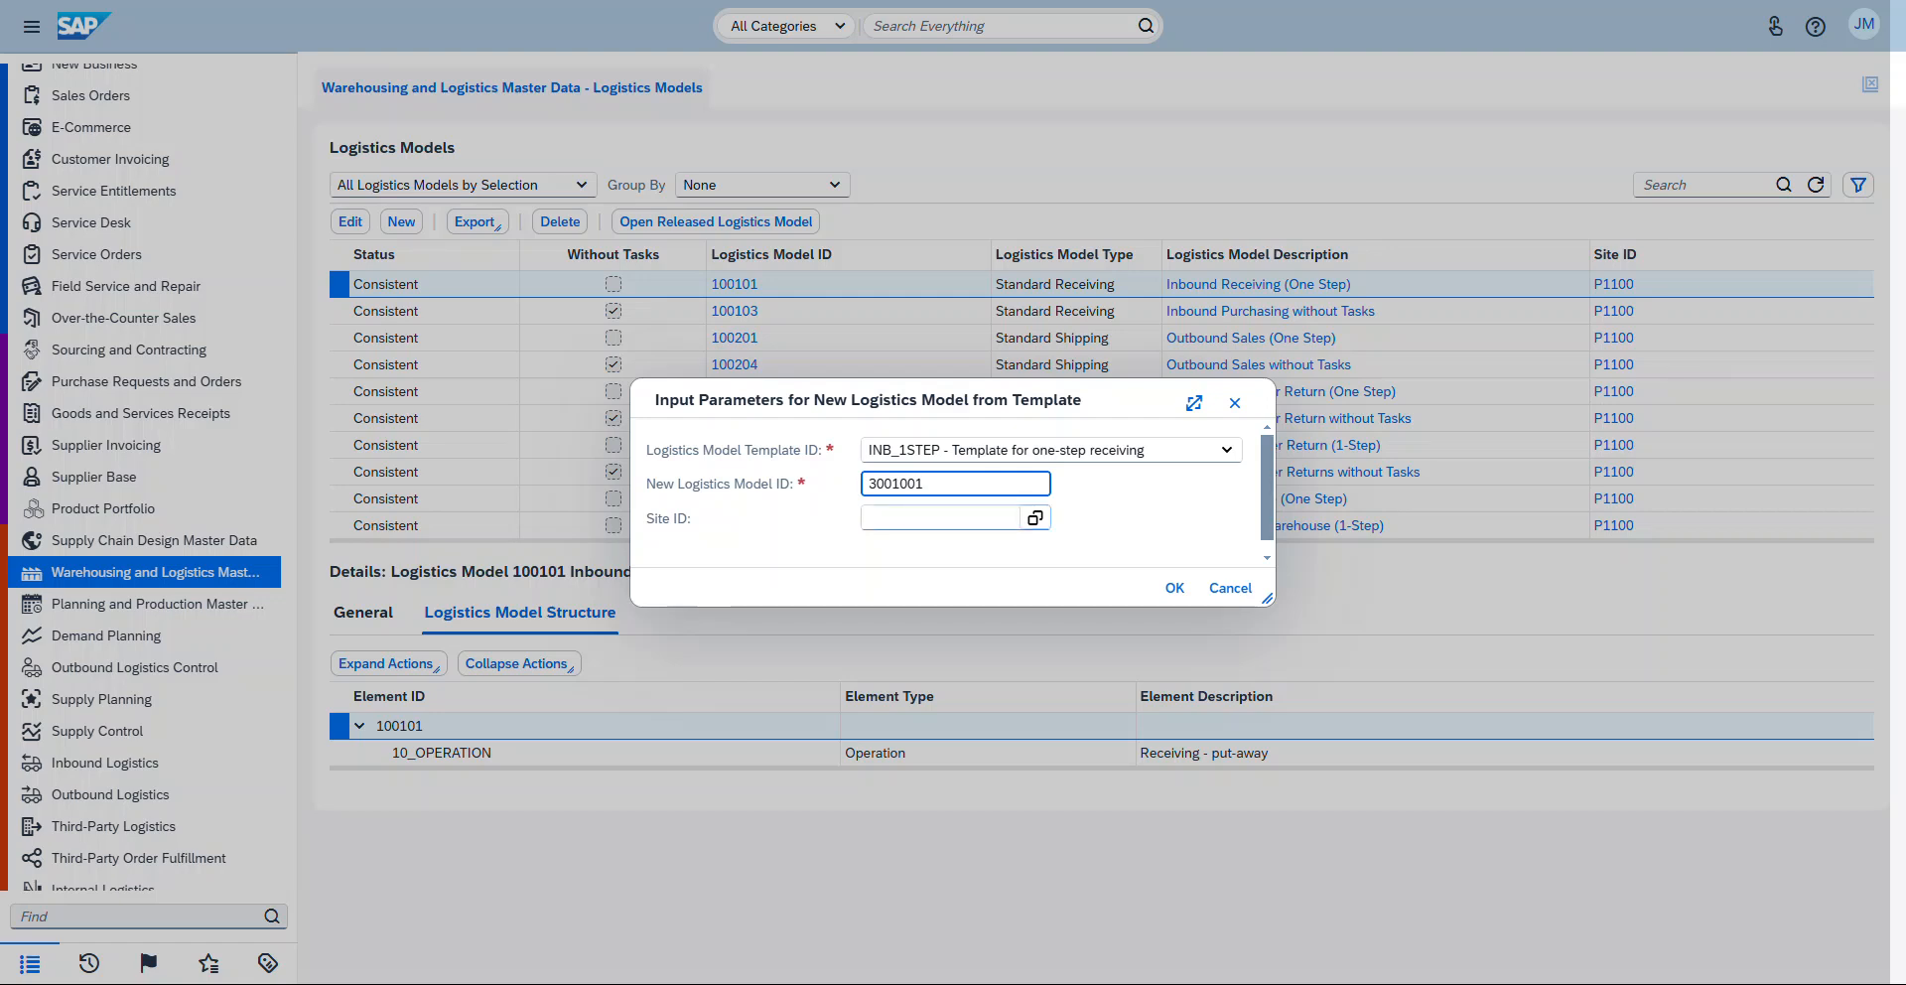
{"action": "left_click", "coordinate": [1035, 517]}
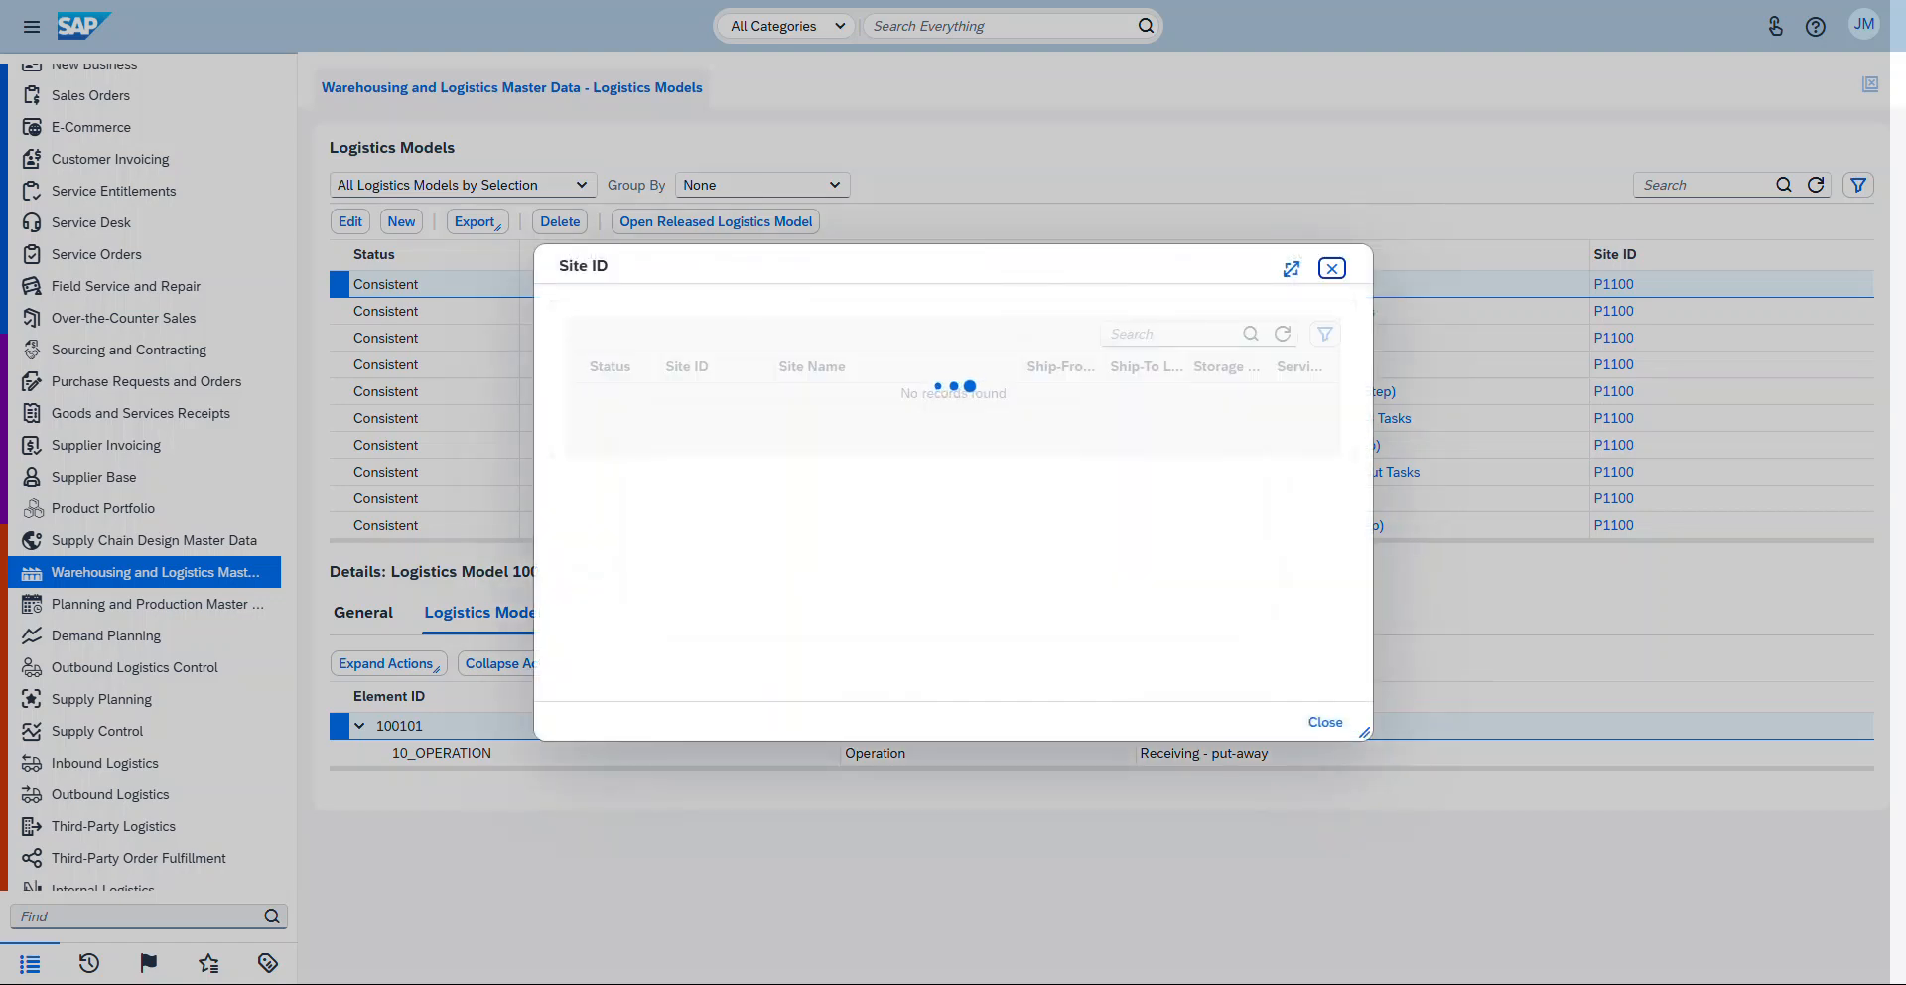
{"action": "left_click", "coordinate": [804, 584]}
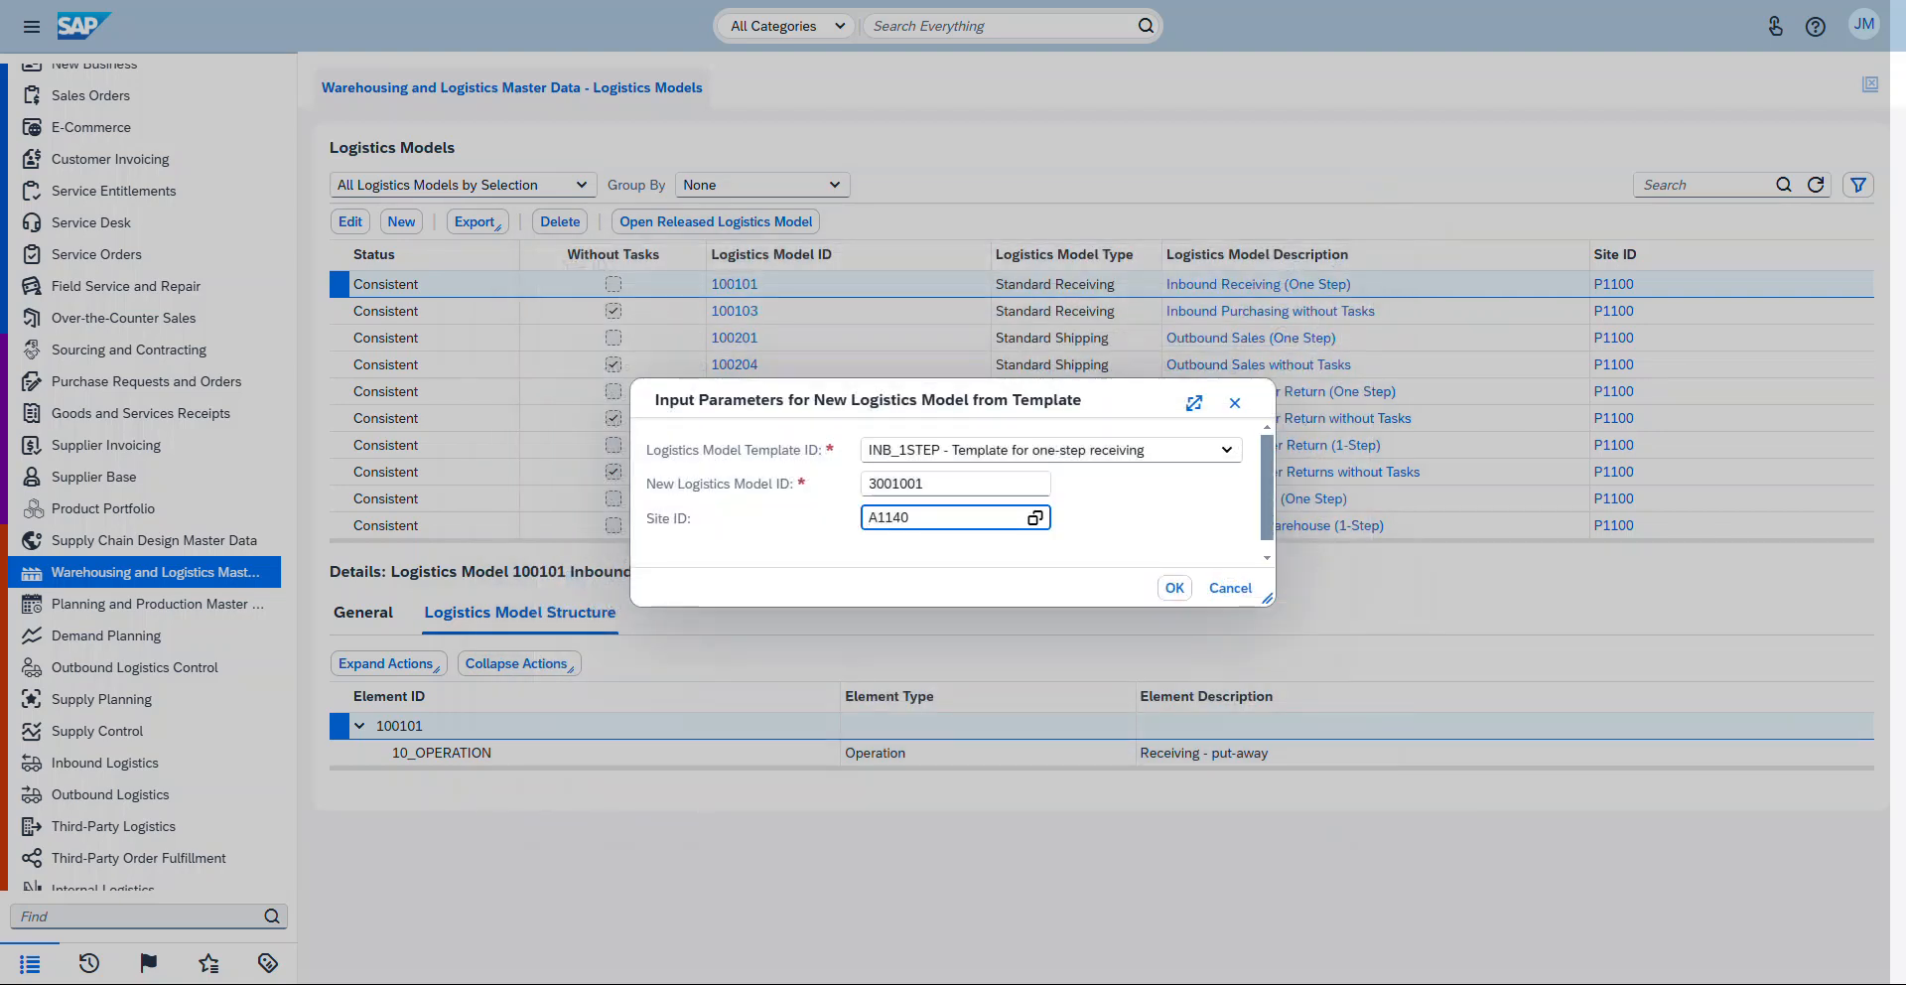
Step: Confirm creation of logistics model 3001001 from the template and refresh the logistics models list
{"action": "key", "text": "Tab"}
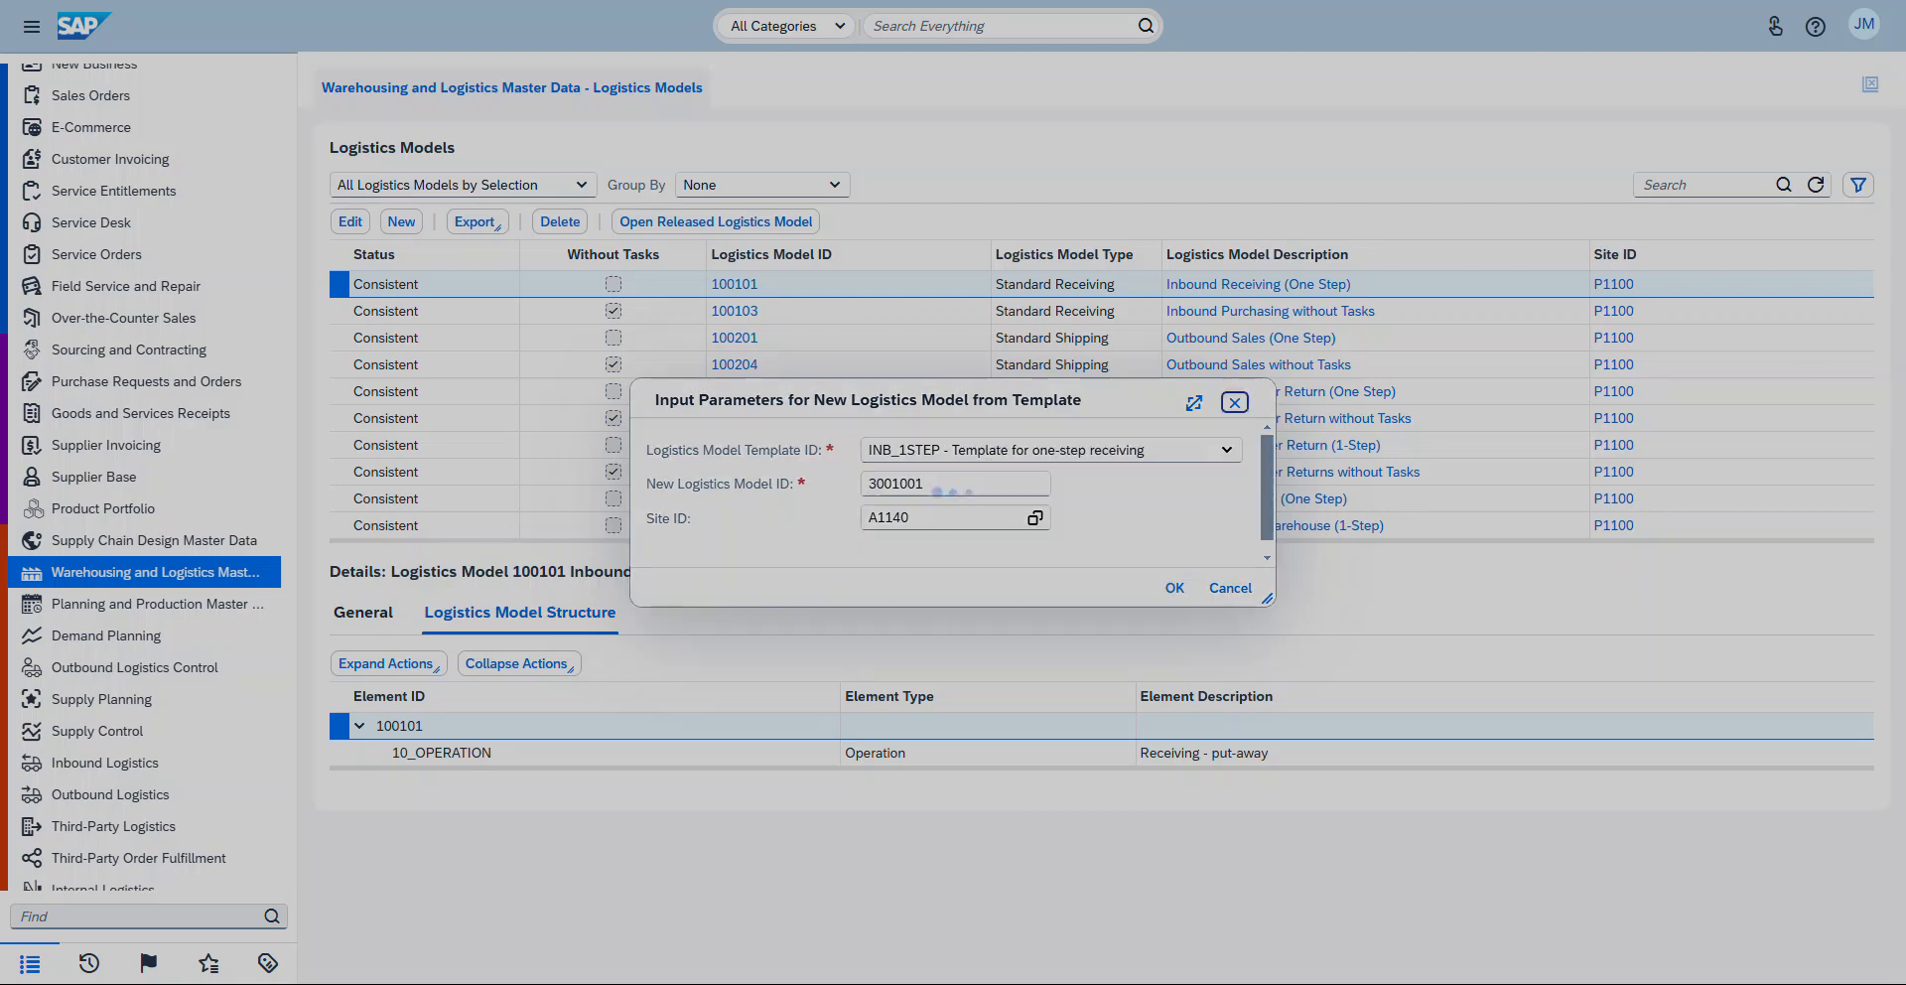
{"action": "key", "text": "Return"}
{"action": "scroll", "coordinate": [735, 472], "scroll_direction": "down", "scroll_amount": 6}
{"action": "scroll", "coordinate": [734, 525], "scroll_direction": "down", "scroll_amount": 8}
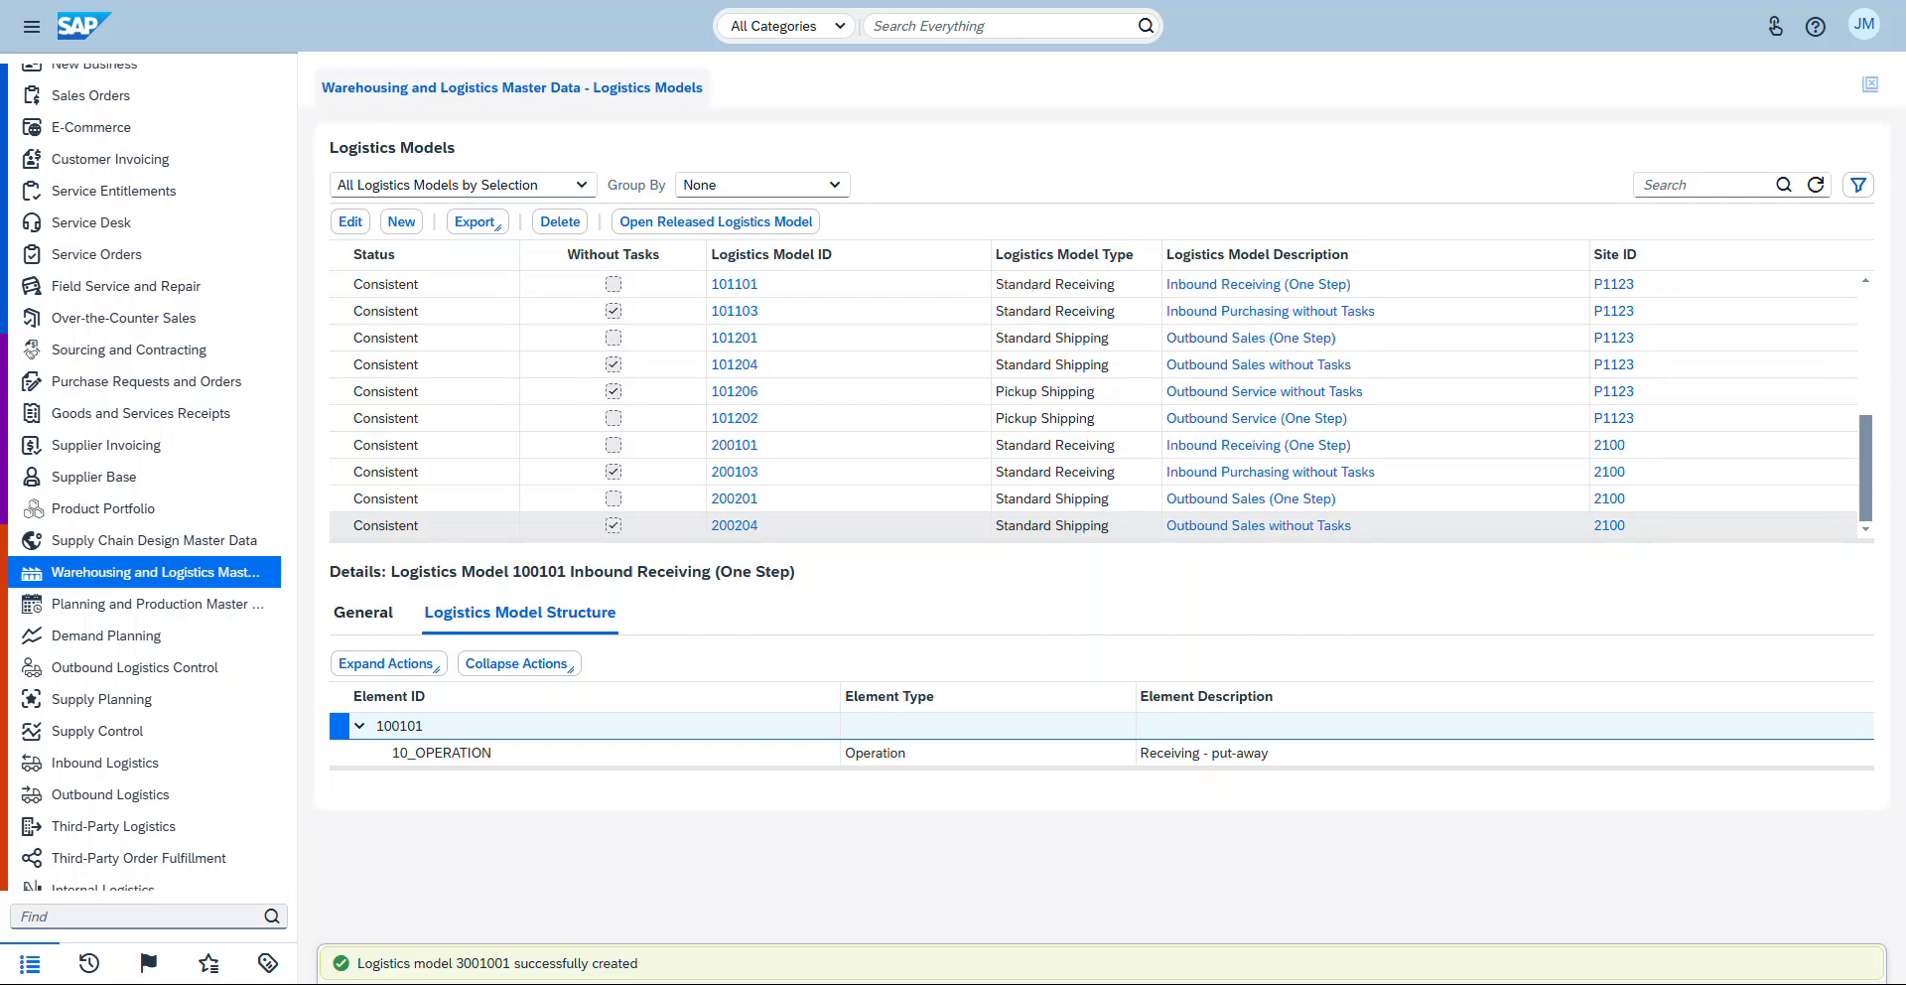
{"action": "left_click", "coordinate": [1816, 185]}
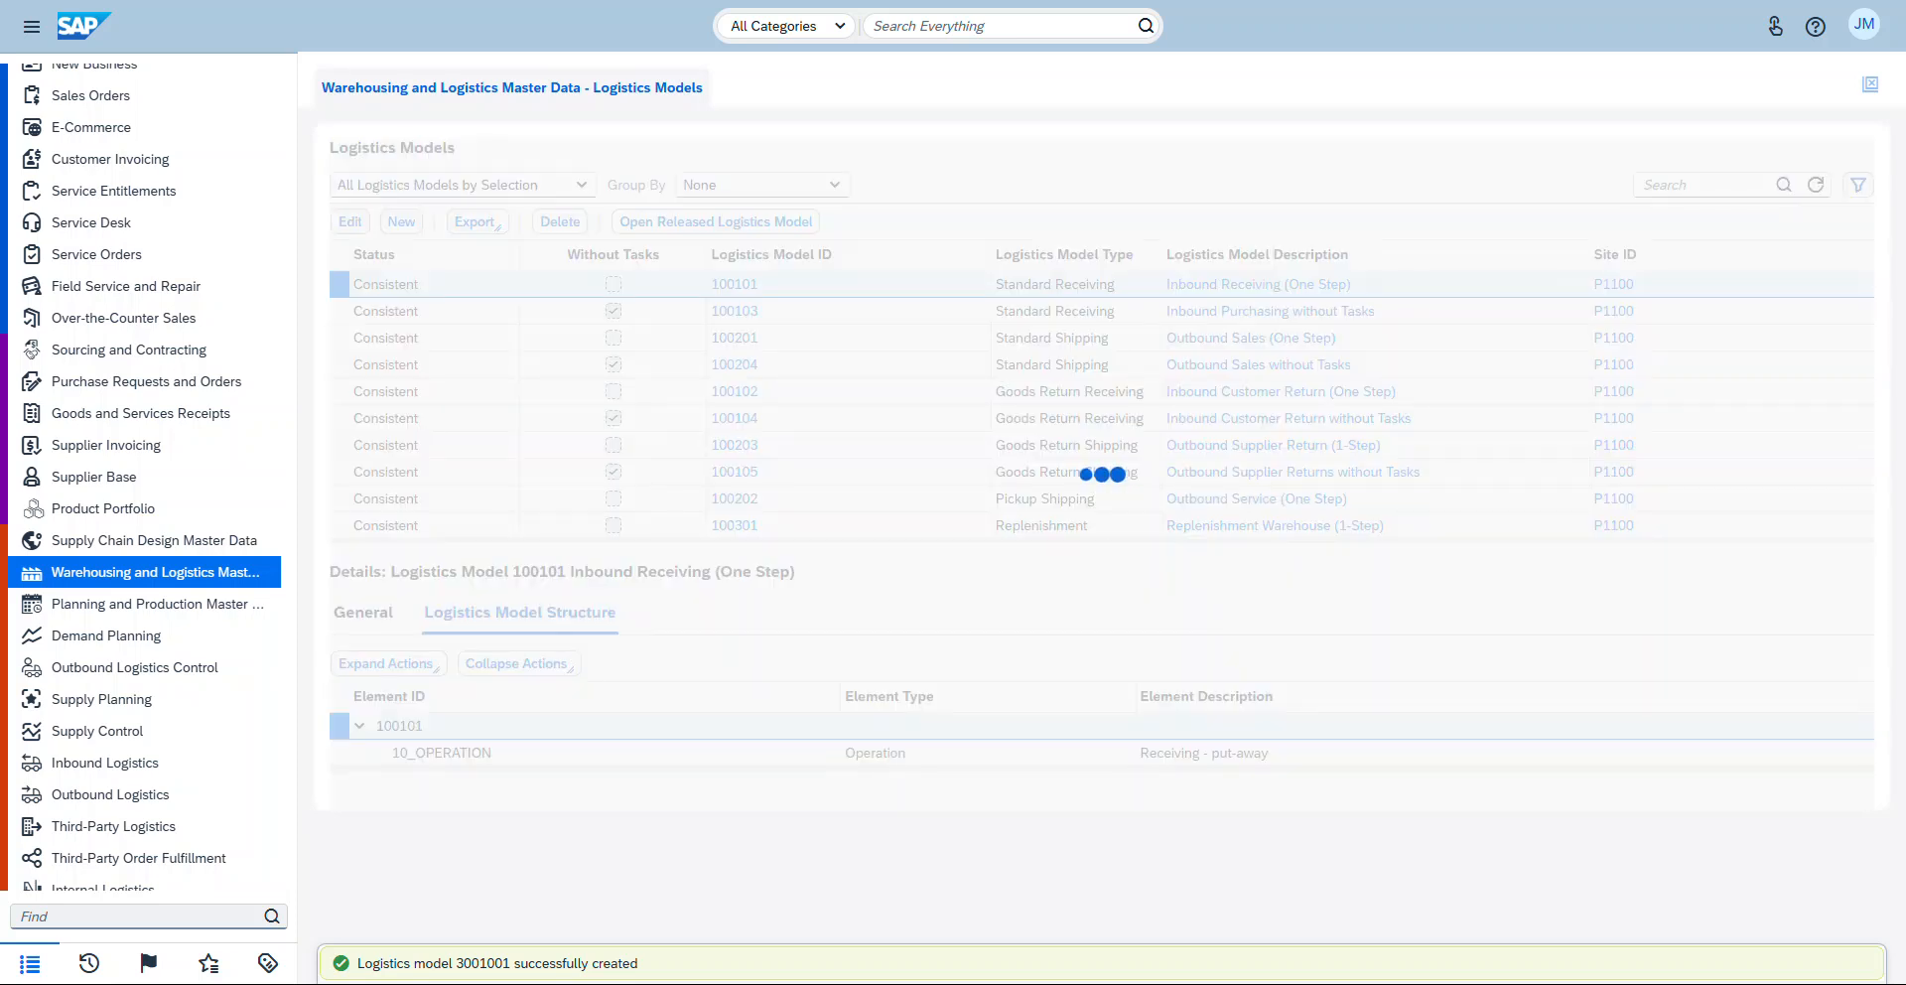
Step: Locate logistics model 3001001 in the list and open it for editing
{"action": "scroll", "coordinate": [735, 472], "scroll_direction": "down", "scroll_amount": 7}
{"action": "scroll", "coordinate": [735, 471], "scroll_direction": "down", "scroll_amount": 6}
{"action": "scroll", "coordinate": [735, 487], "scroll_direction": "up", "scroll_amount": 9}
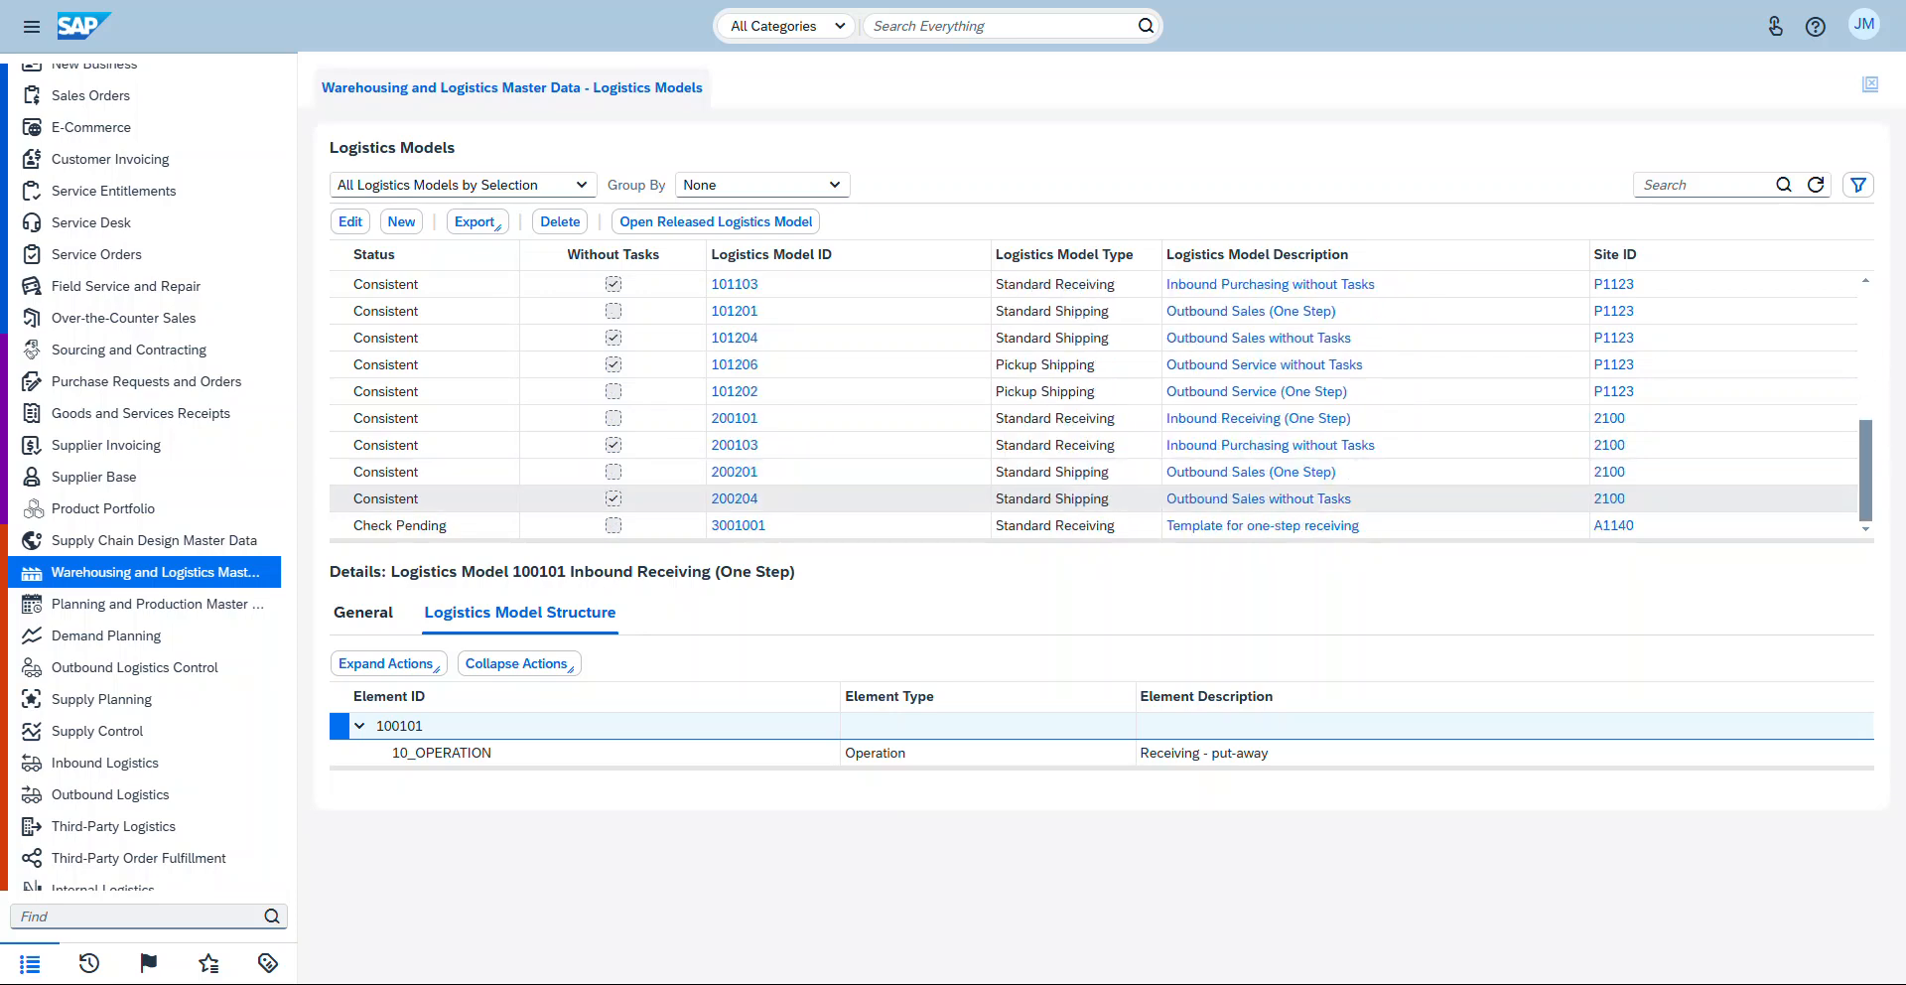
{"action": "scroll", "coordinate": [1092, 498], "scroll_direction": "up", "scroll_amount": 4}
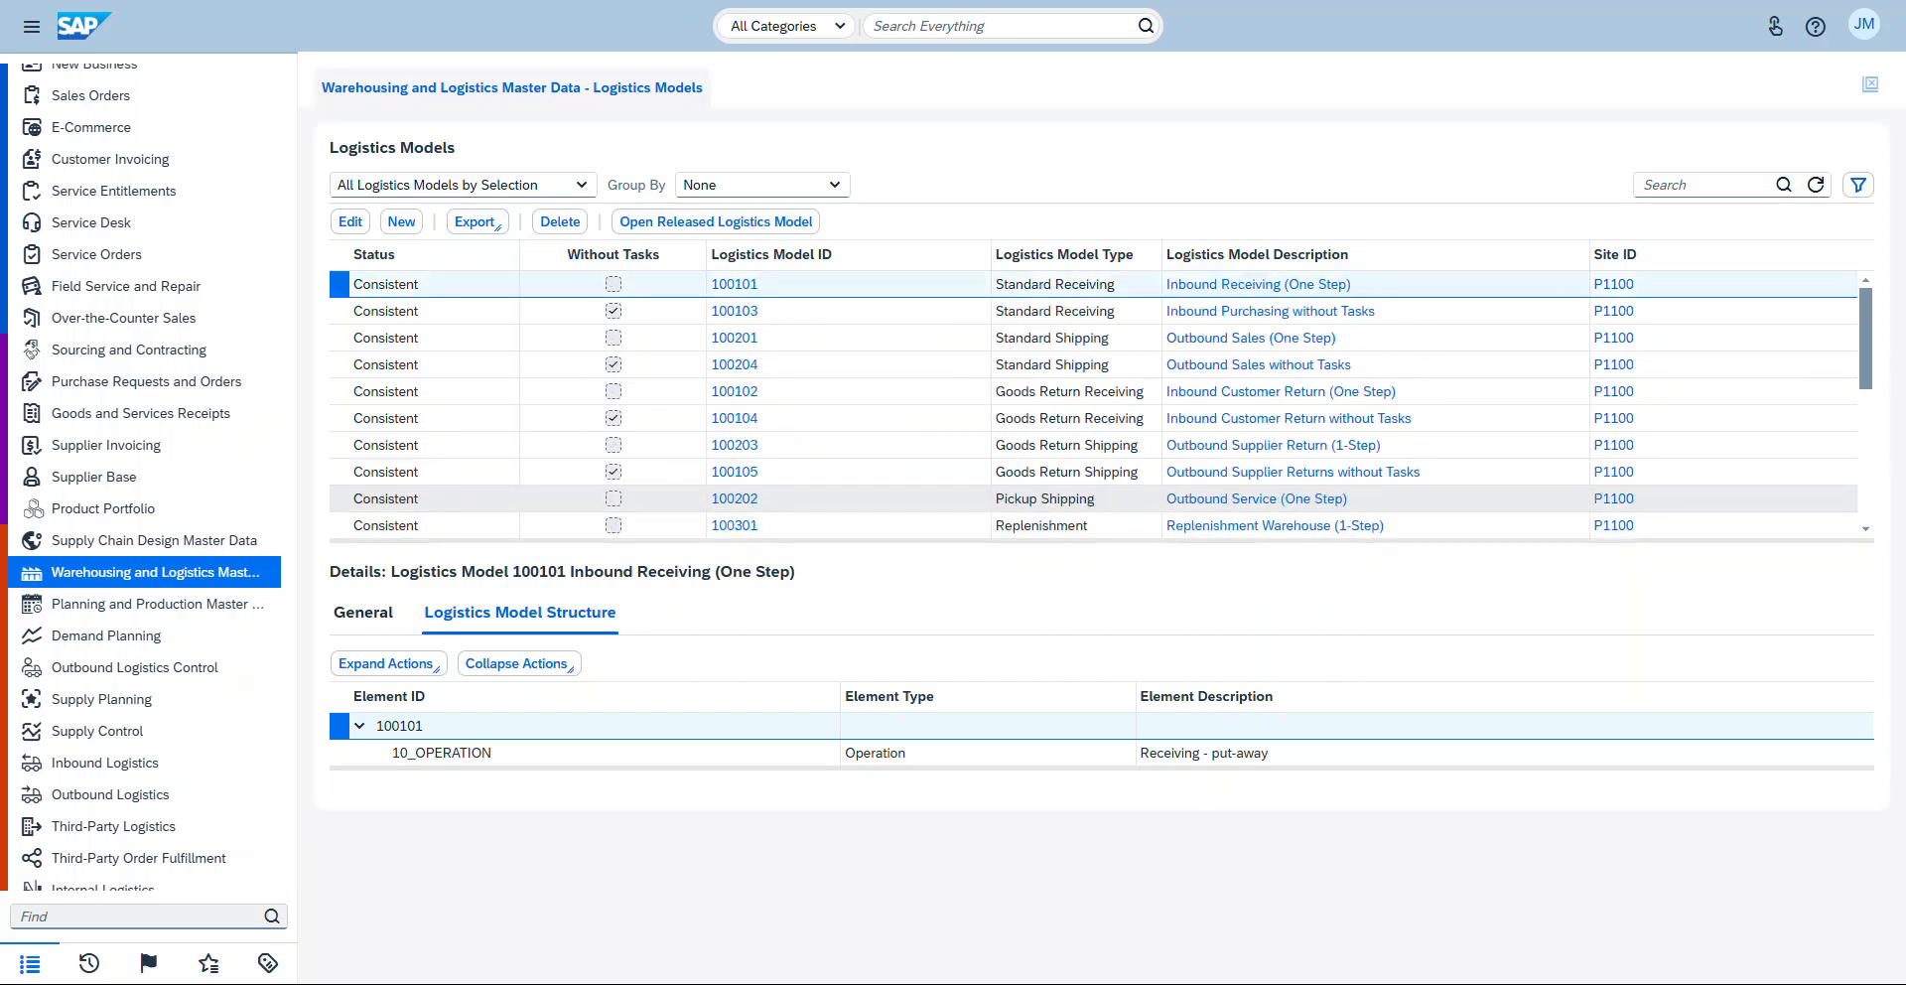
{"action": "scroll", "coordinate": [1092, 498], "scroll_direction": "down", "scroll_amount": 5}
{"action": "scroll", "coordinate": [1092, 407], "scroll_direction": "down", "scroll_amount": 9}
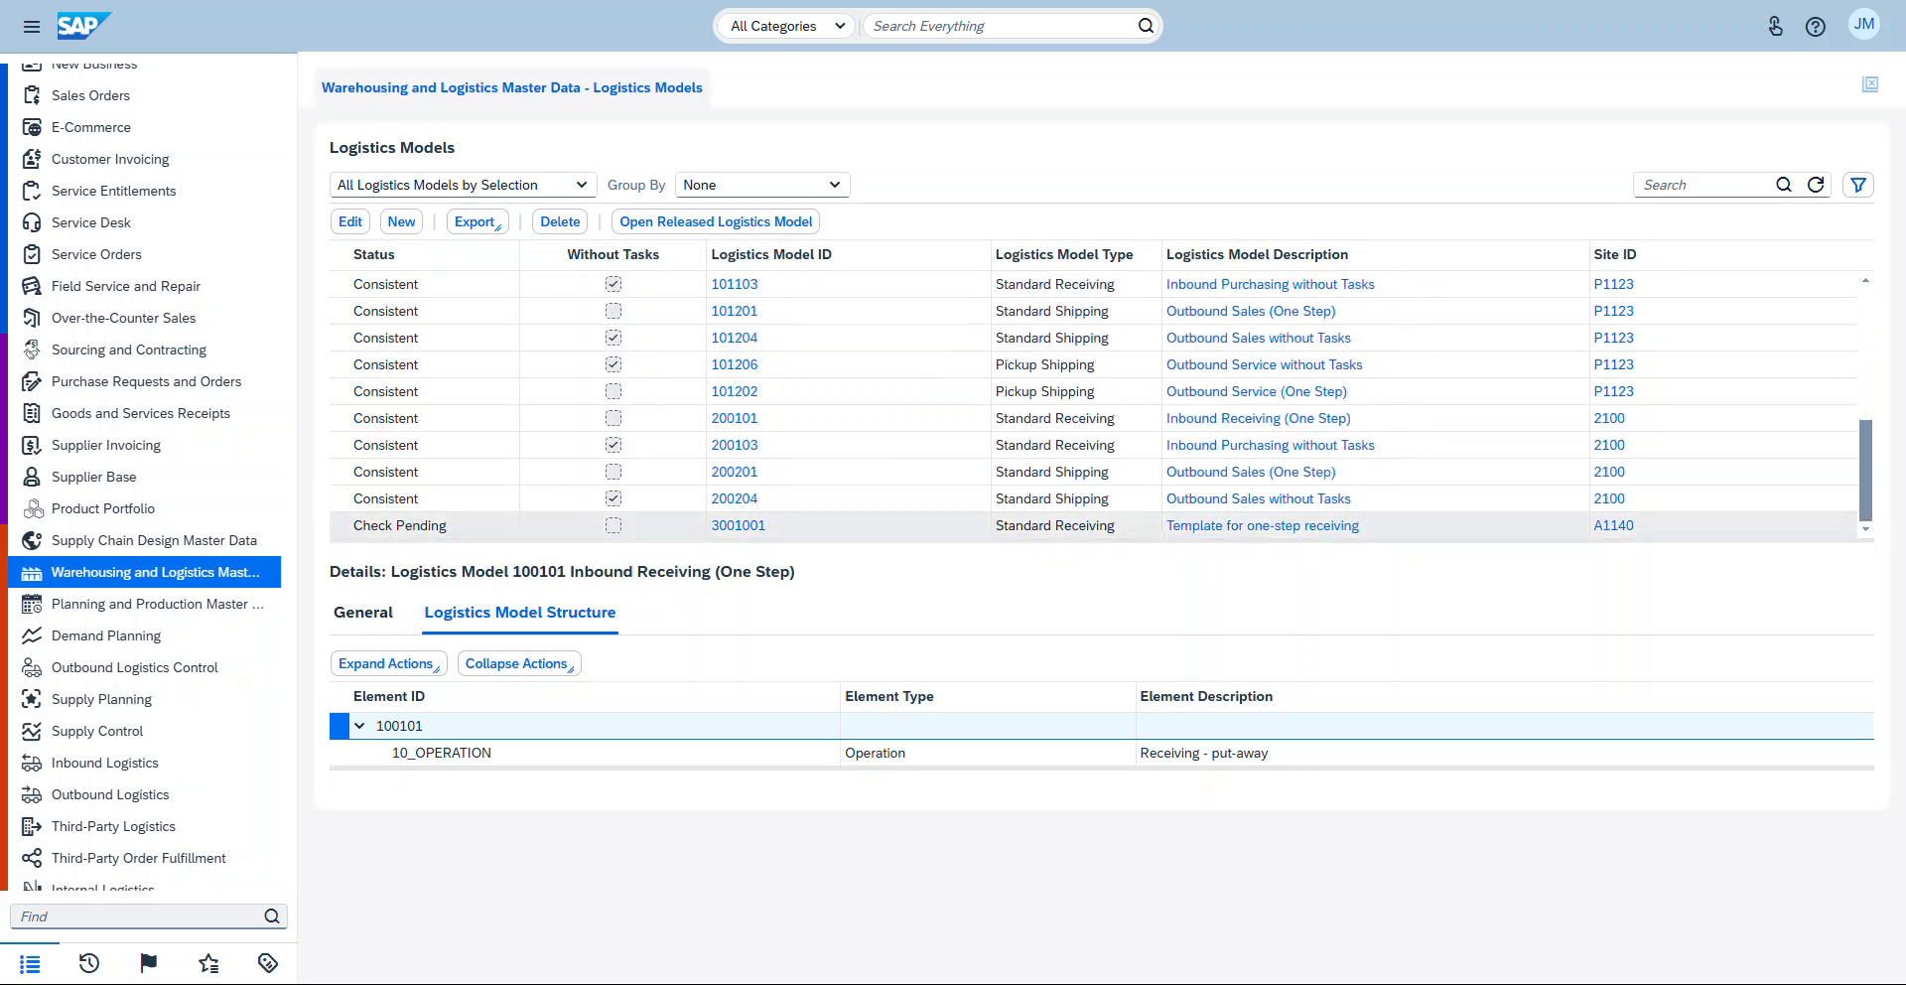
{"action": "left_click", "coordinate": [434, 525]}
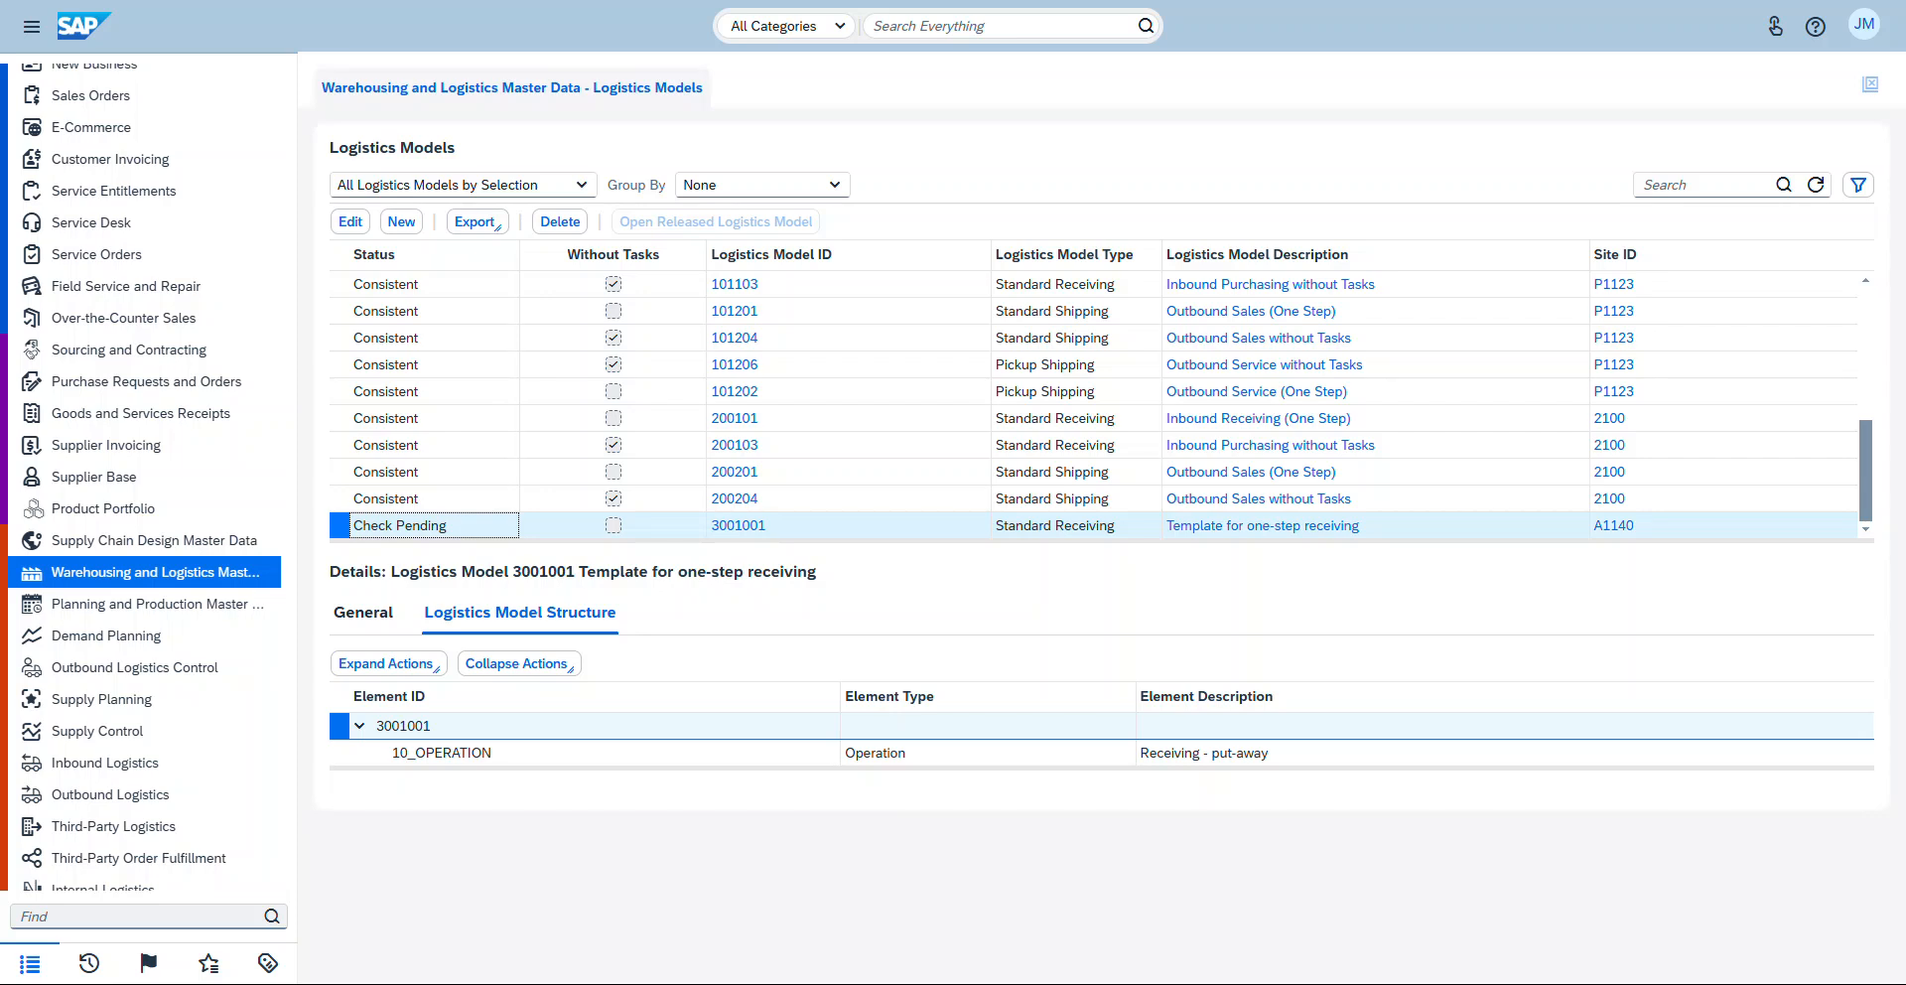
{"action": "left_click", "coordinate": [737, 526]}
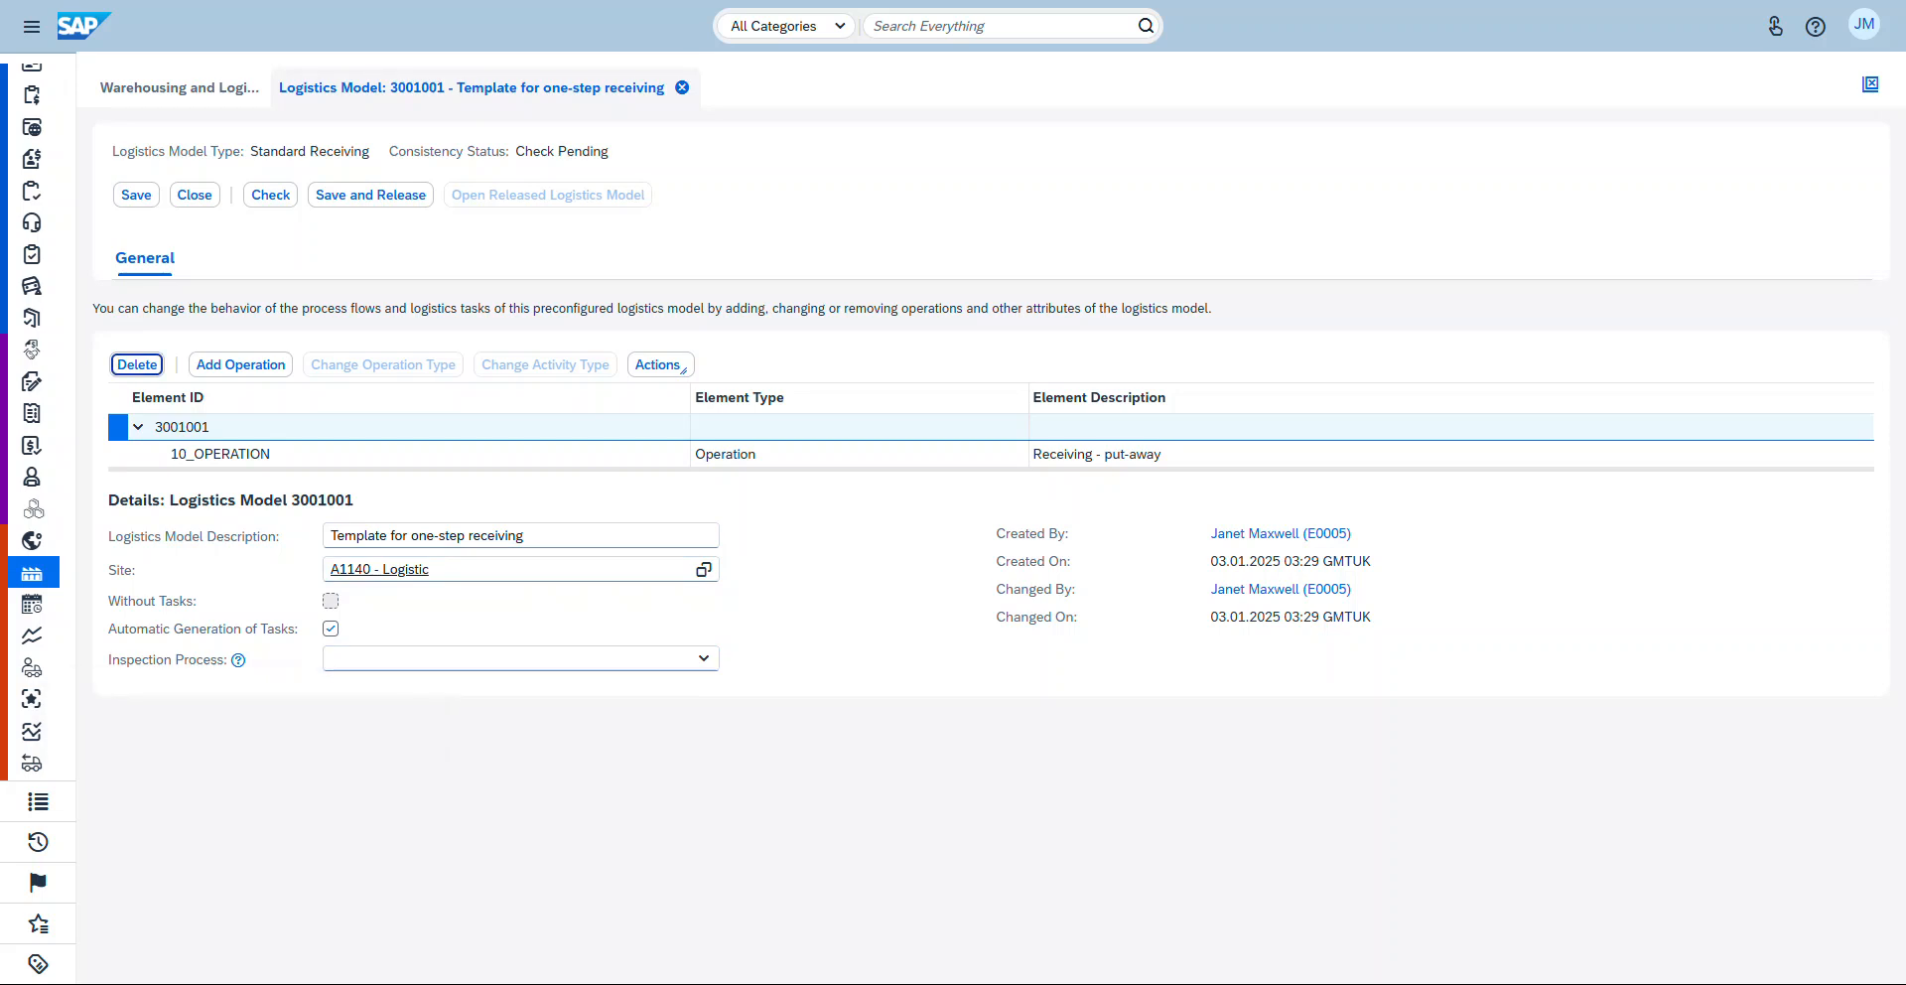
Step: Set the model's inspection process to Autonomic Inspection, then save and release the model and close it
{"action": "left_click", "coordinate": [704, 658]}
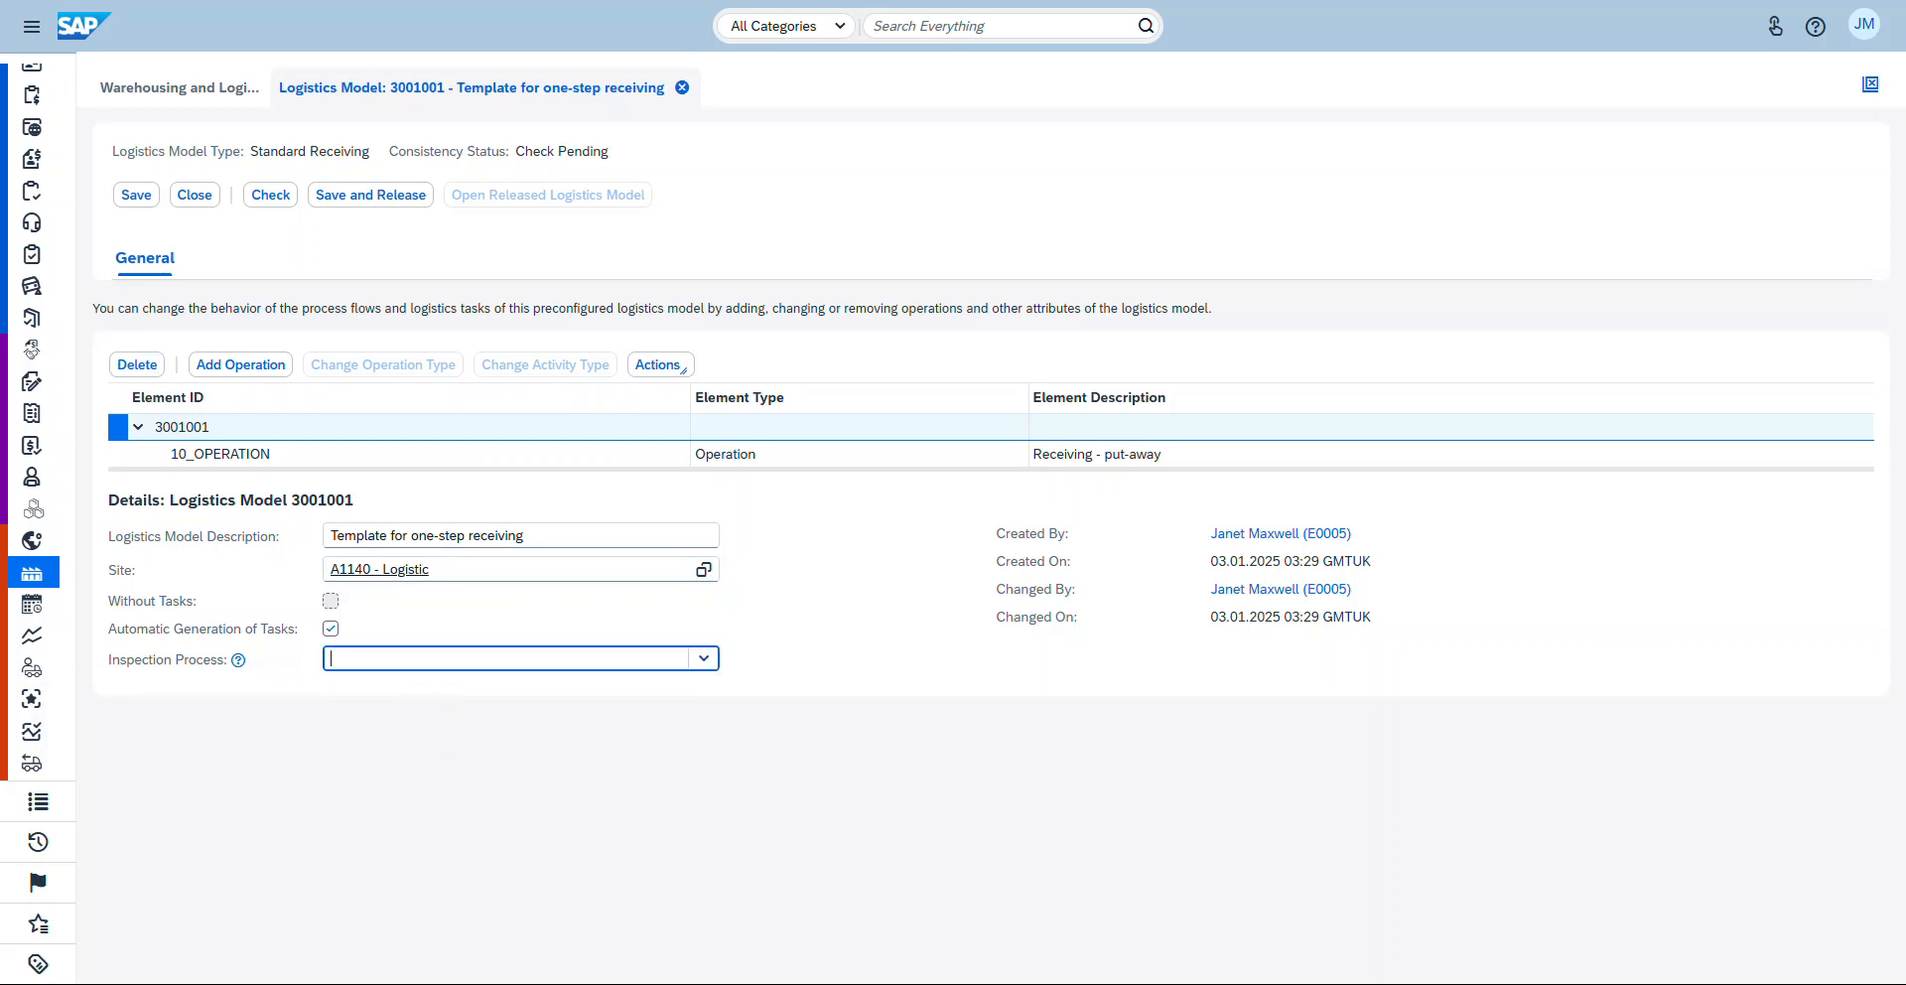
{"action": "left_click", "coordinate": [406, 690]}
{"action": "left_click", "coordinate": [832, 607]}
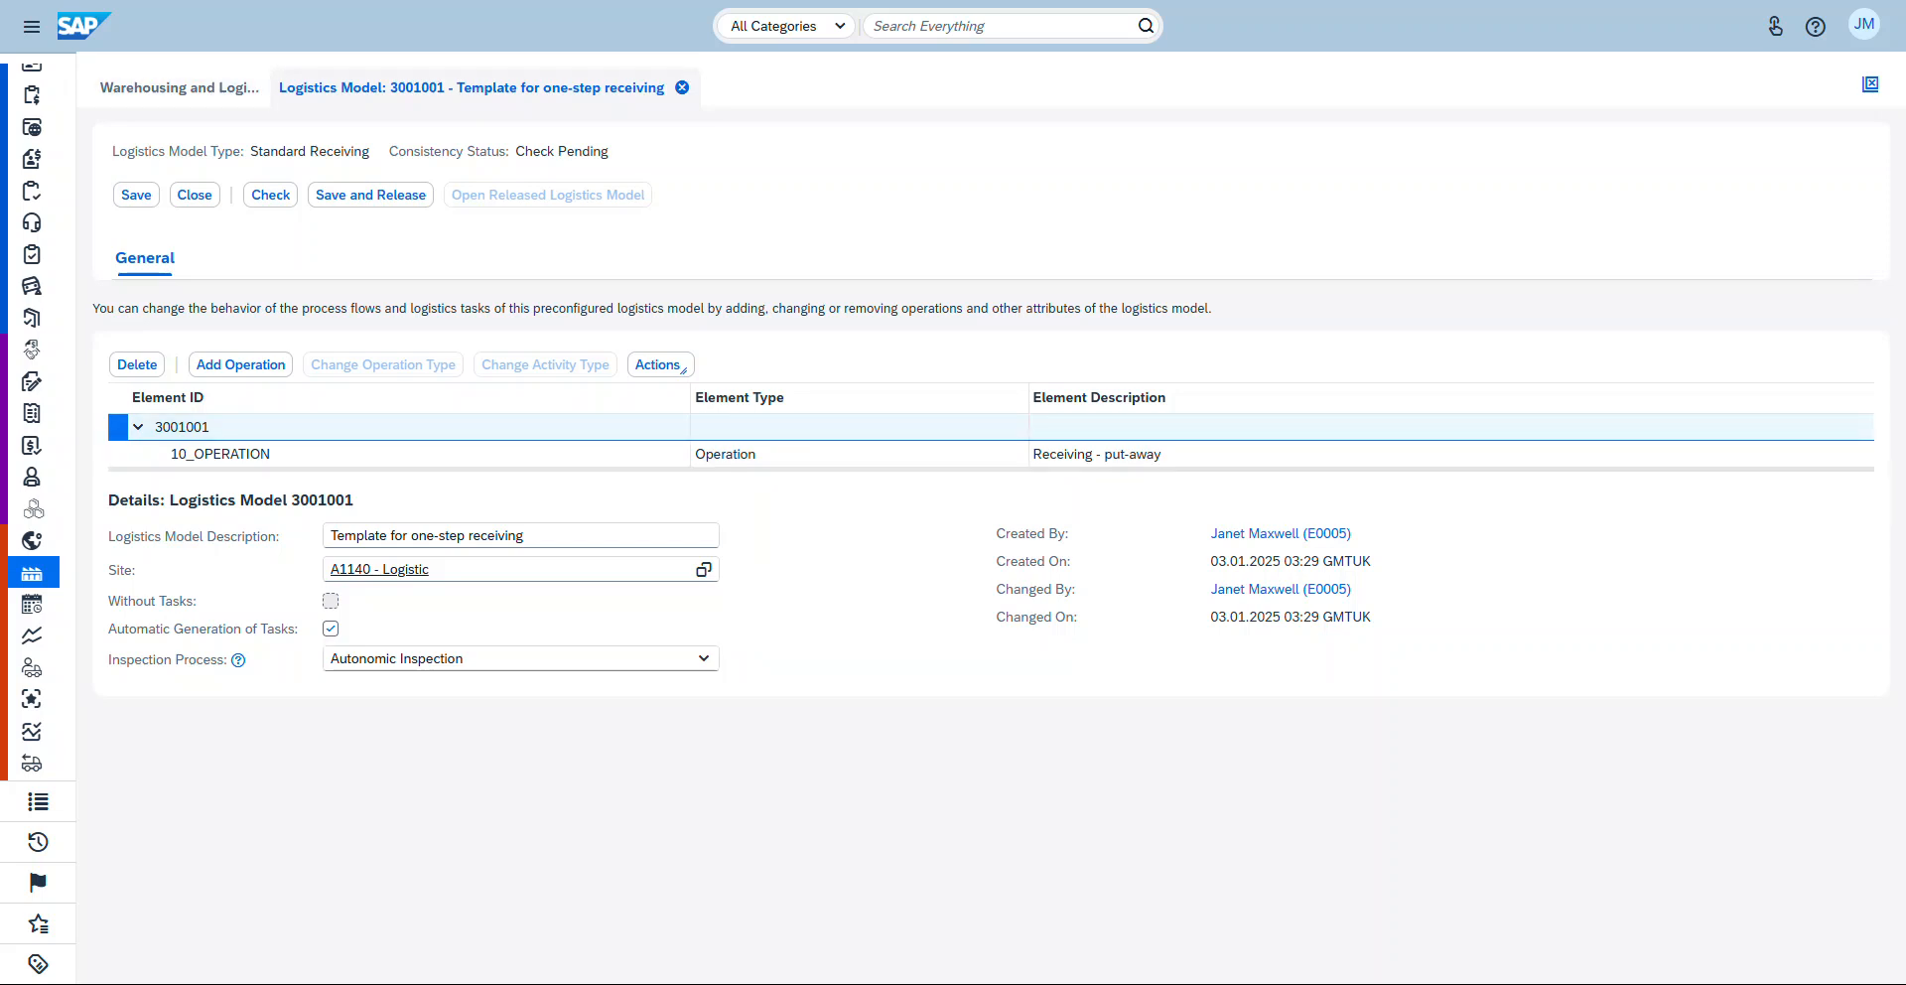
{"action": "left_click", "coordinate": [370, 195]}
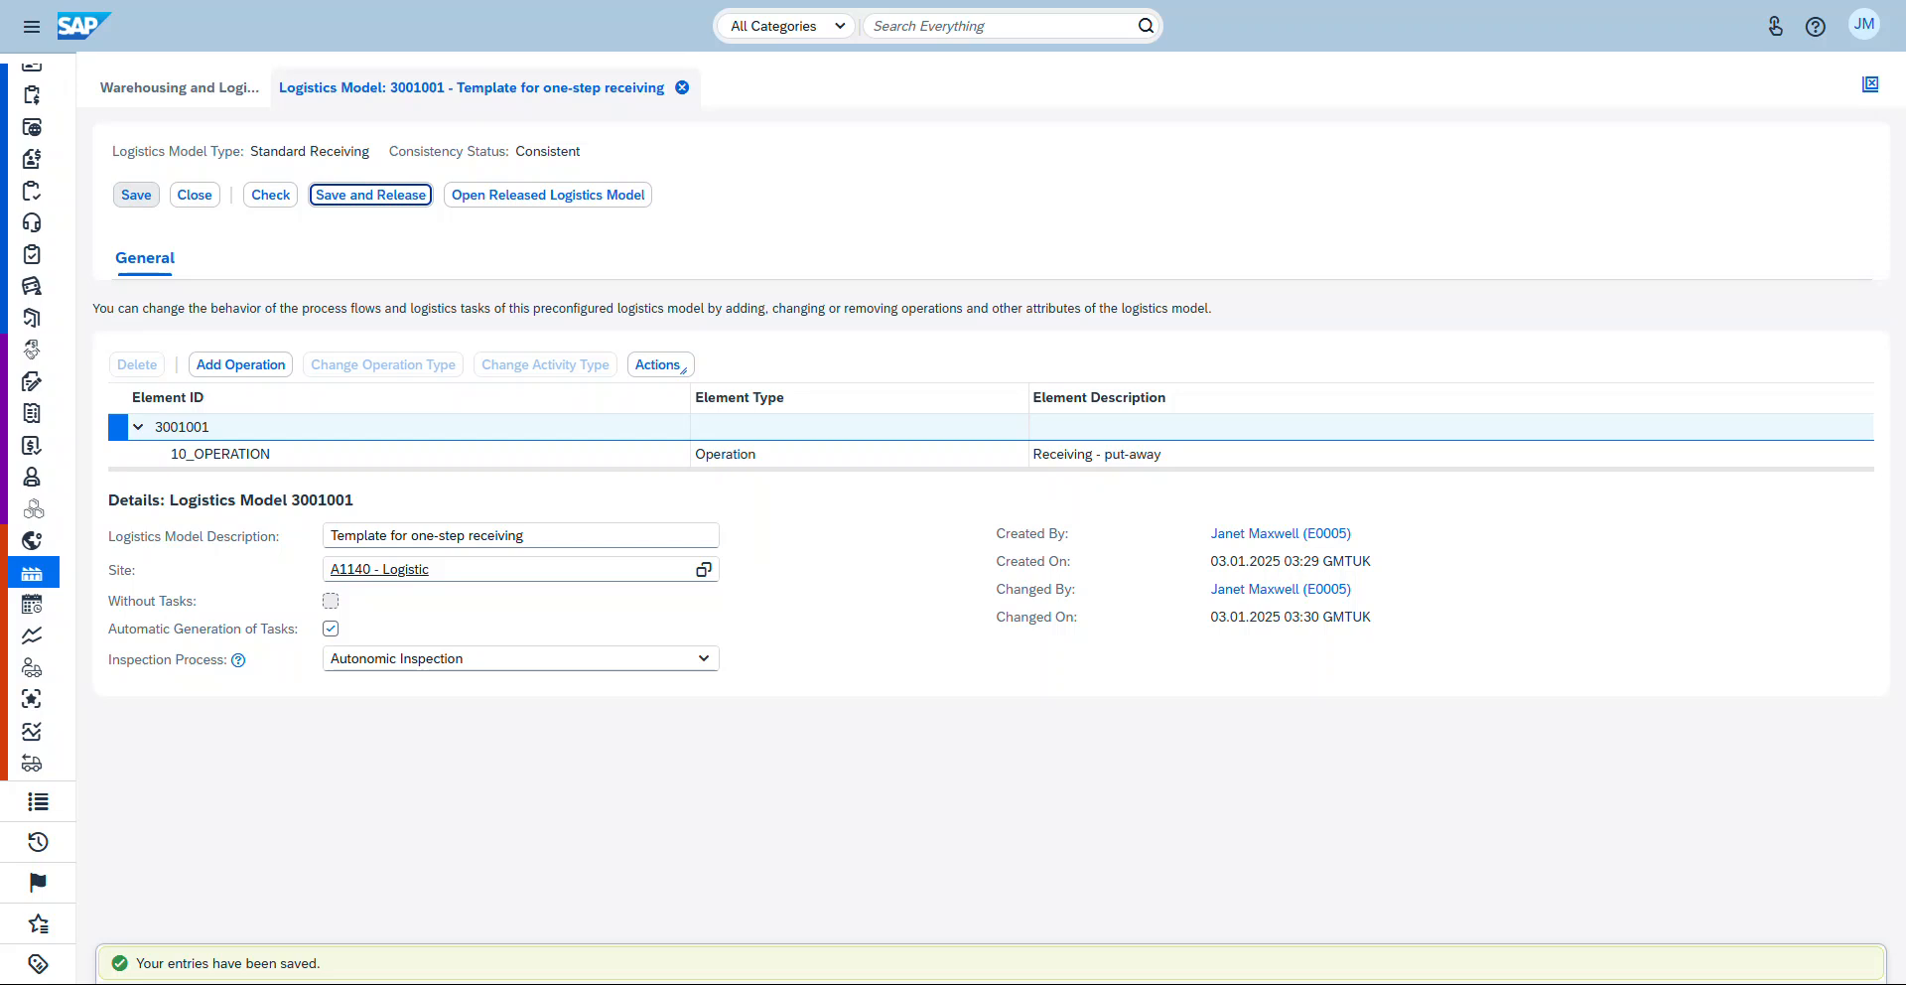
{"action": "left_click", "coordinate": [194, 194]}
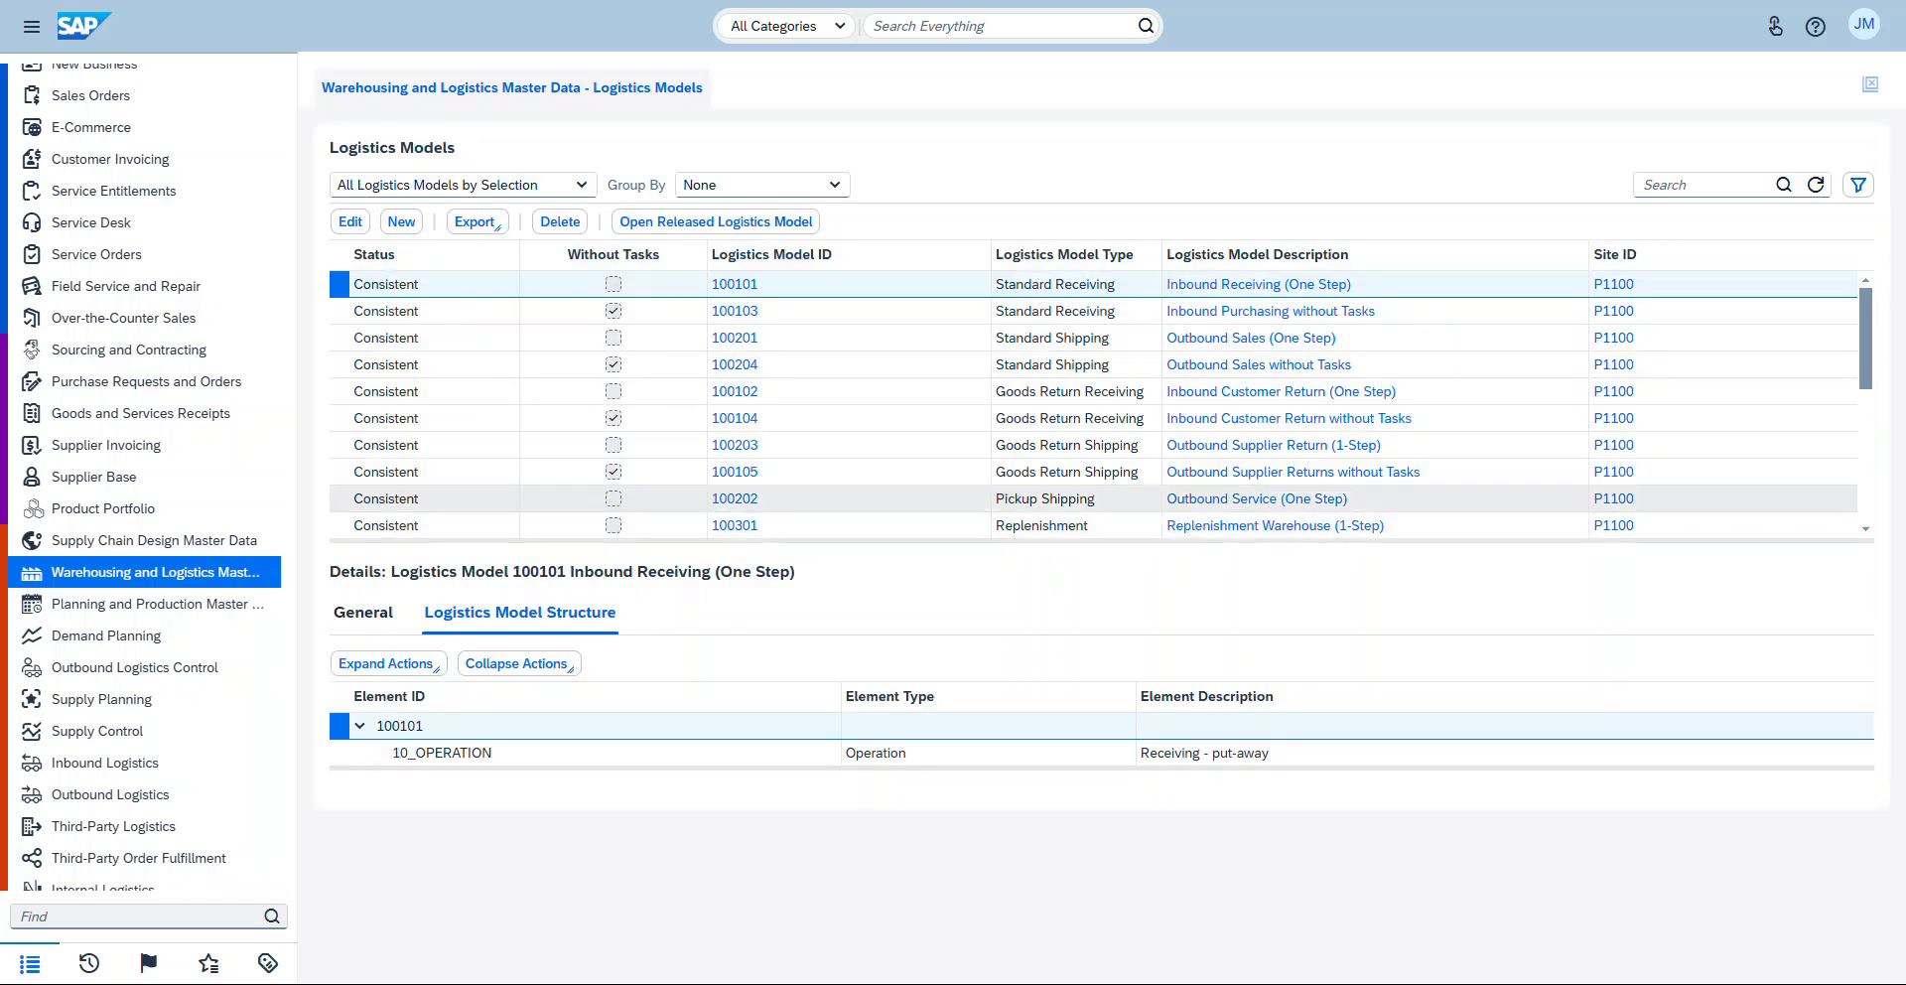
Step: Browse the list and select the new A1140 logistics models to compare their details and structure
{"action": "scroll", "coordinate": [1092, 407], "scroll_direction": "down", "scroll_amount": 4}
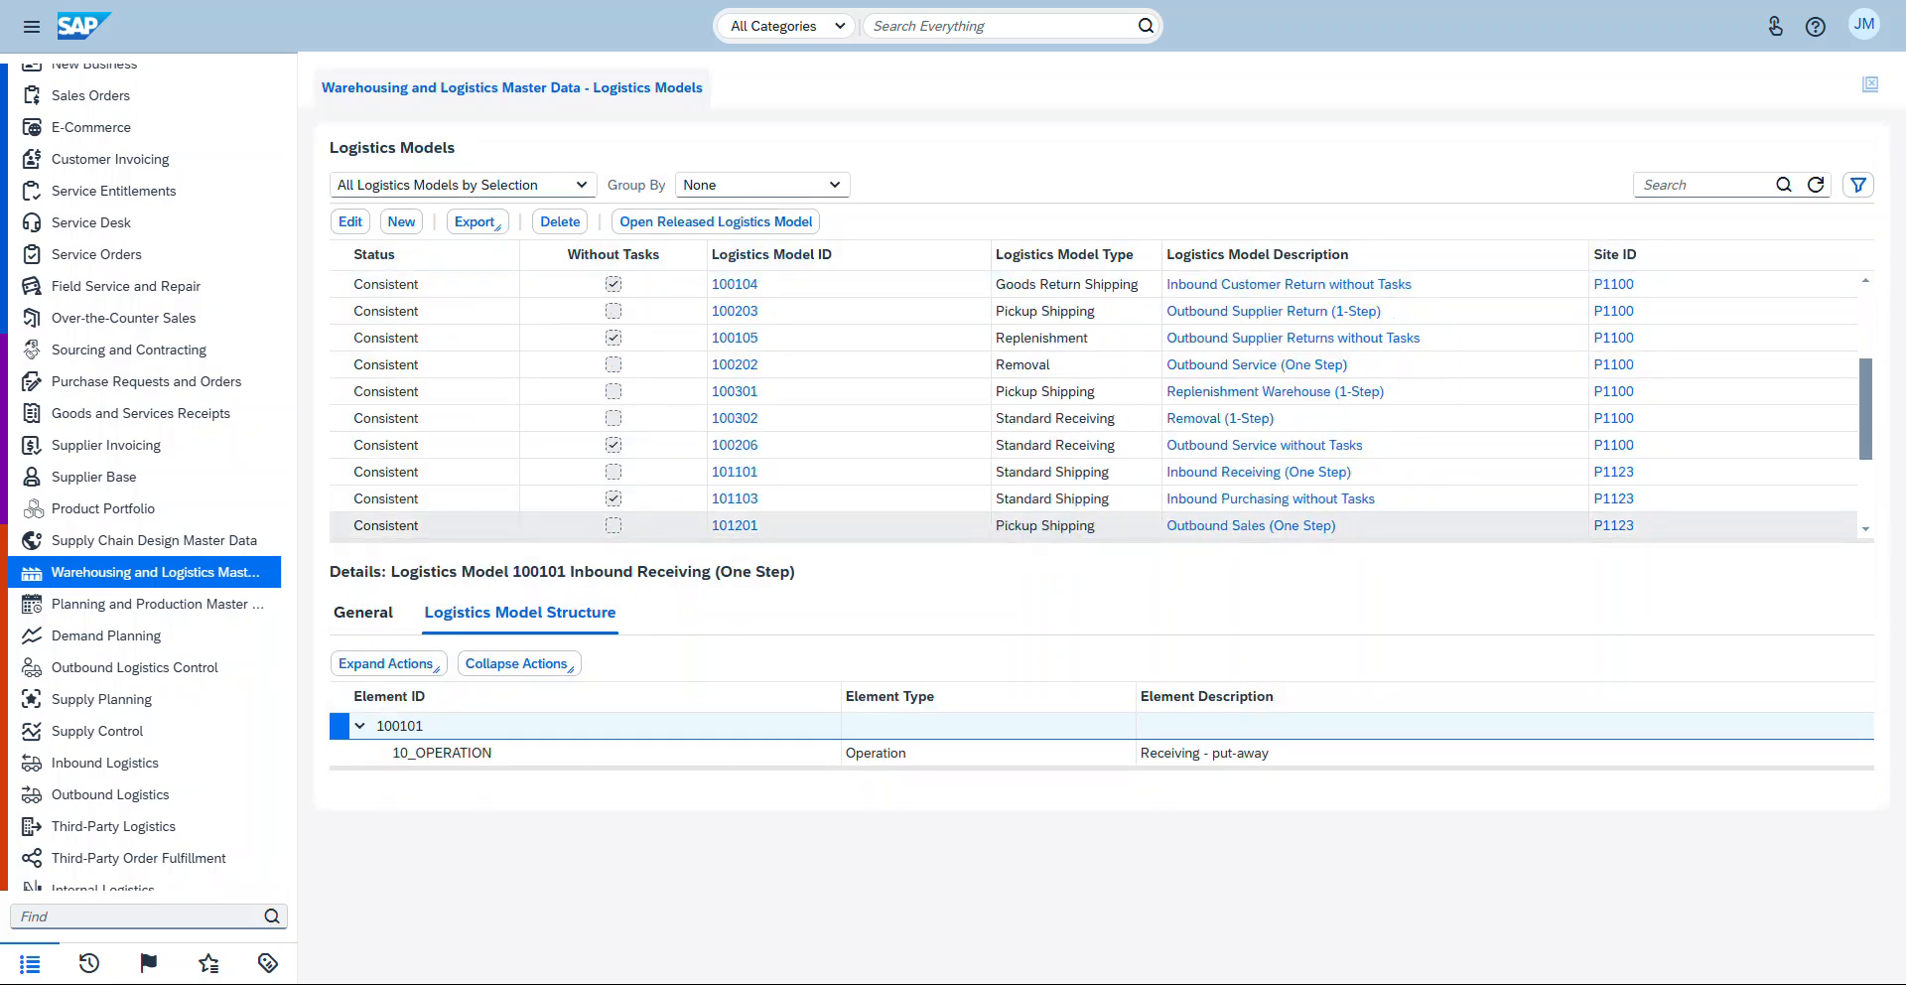
{"action": "scroll", "coordinate": [1092, 407], "scroll_direction": "down", "scroll_amount": 3}
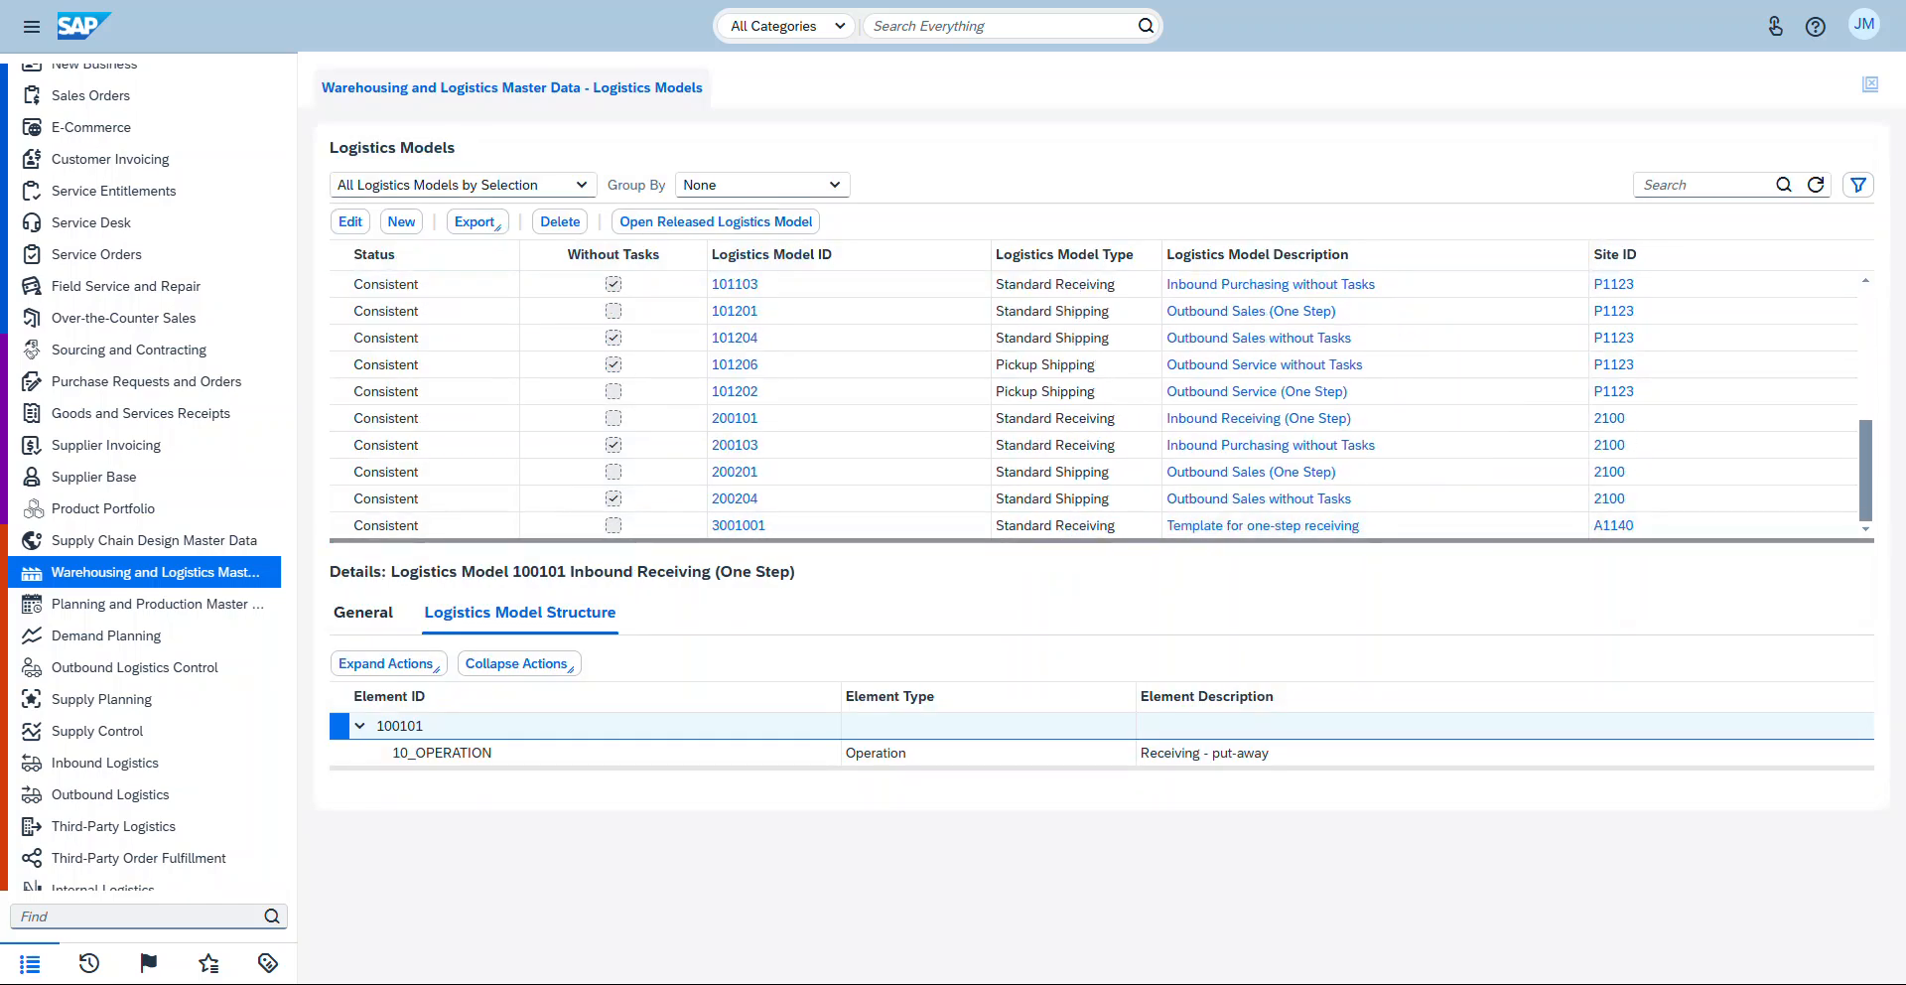
{"action": "left_click", "coordinate": [433, 525]}
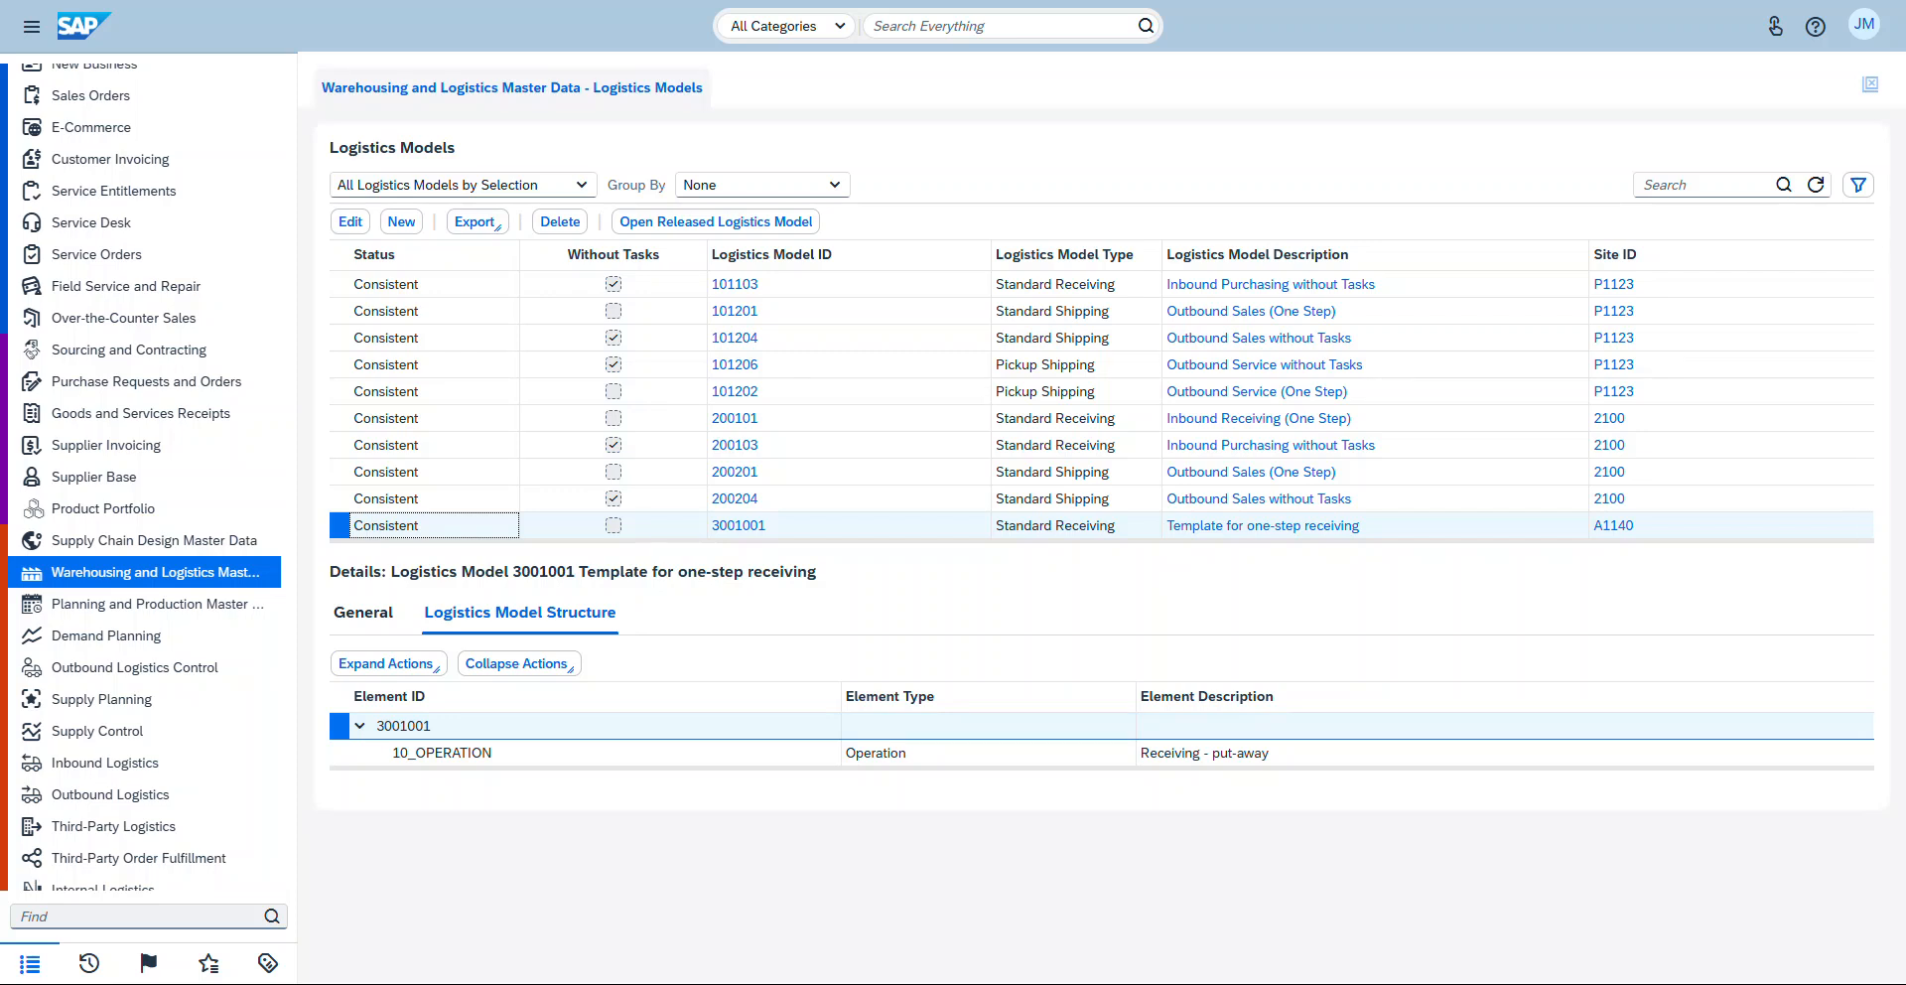
{"action": "scroll", "coordinate": [1092, 405], "scroll_direction": "down", "scroll_amount": 3}
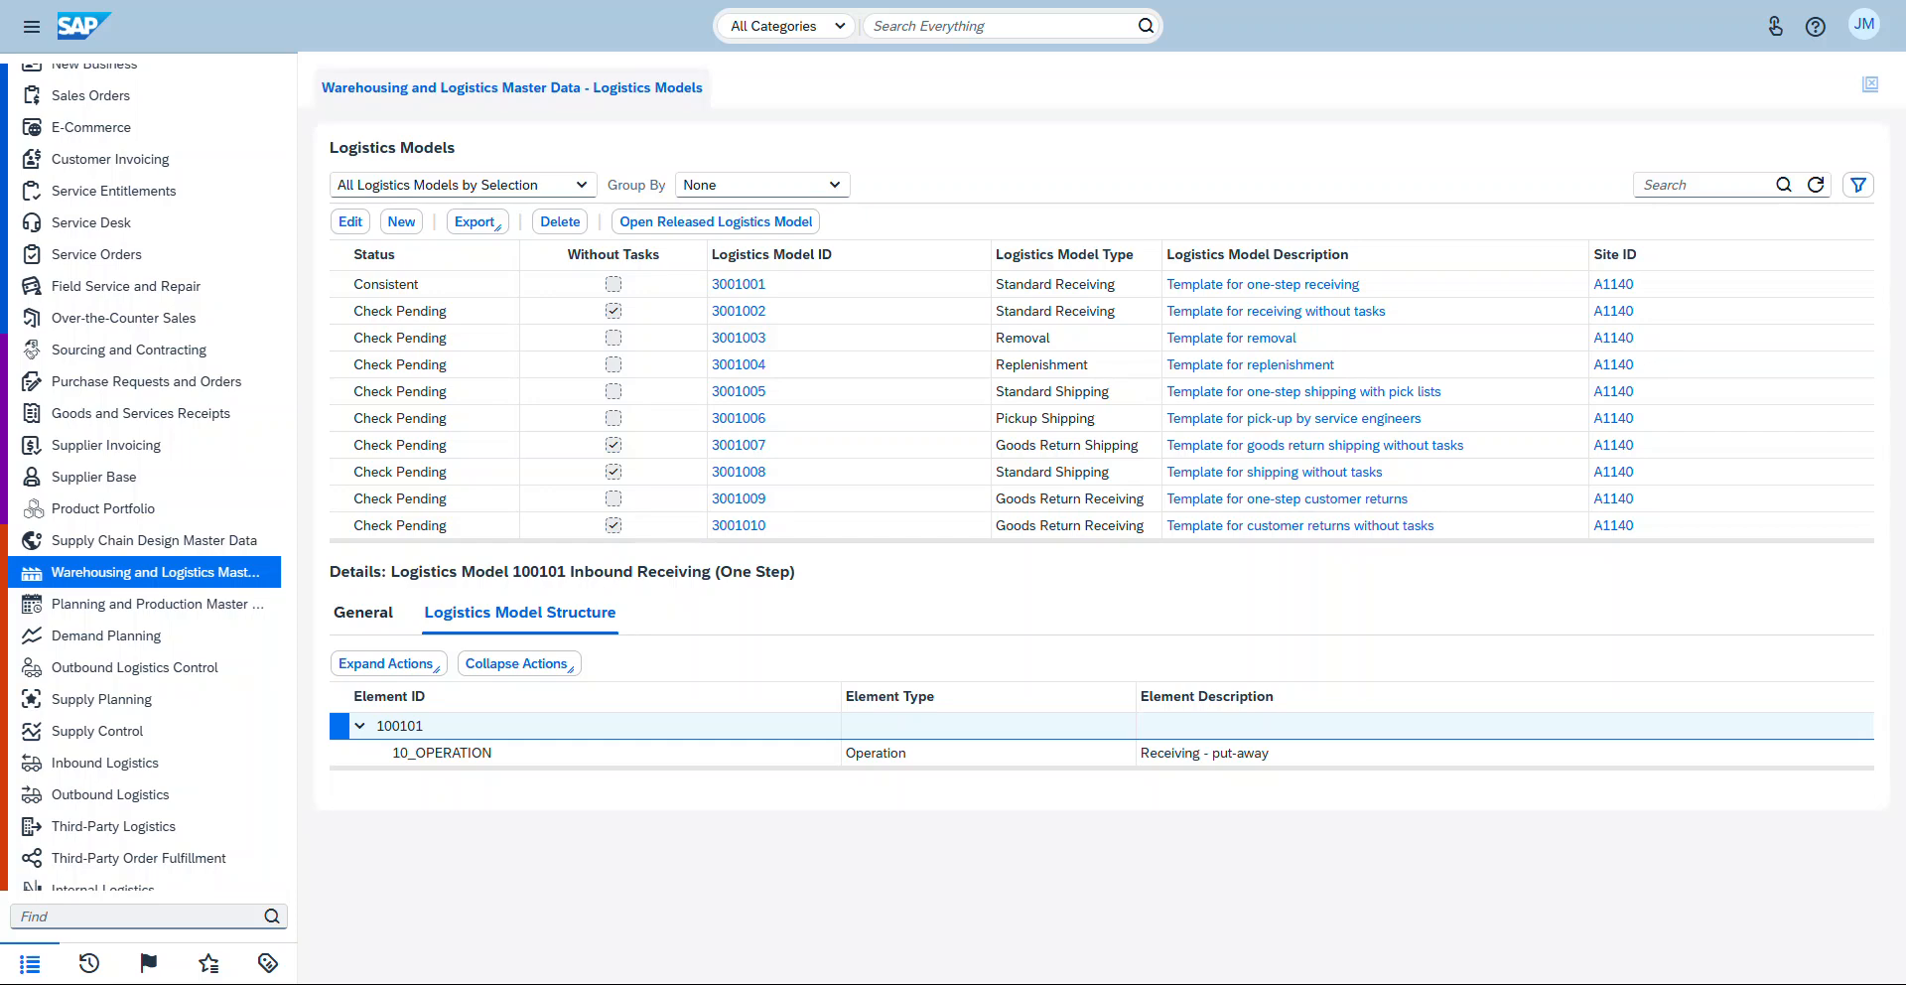
{"action": "scroll", "coordinate": [739, 366], "scroll_direction": "up", "scroll_amount": 1}
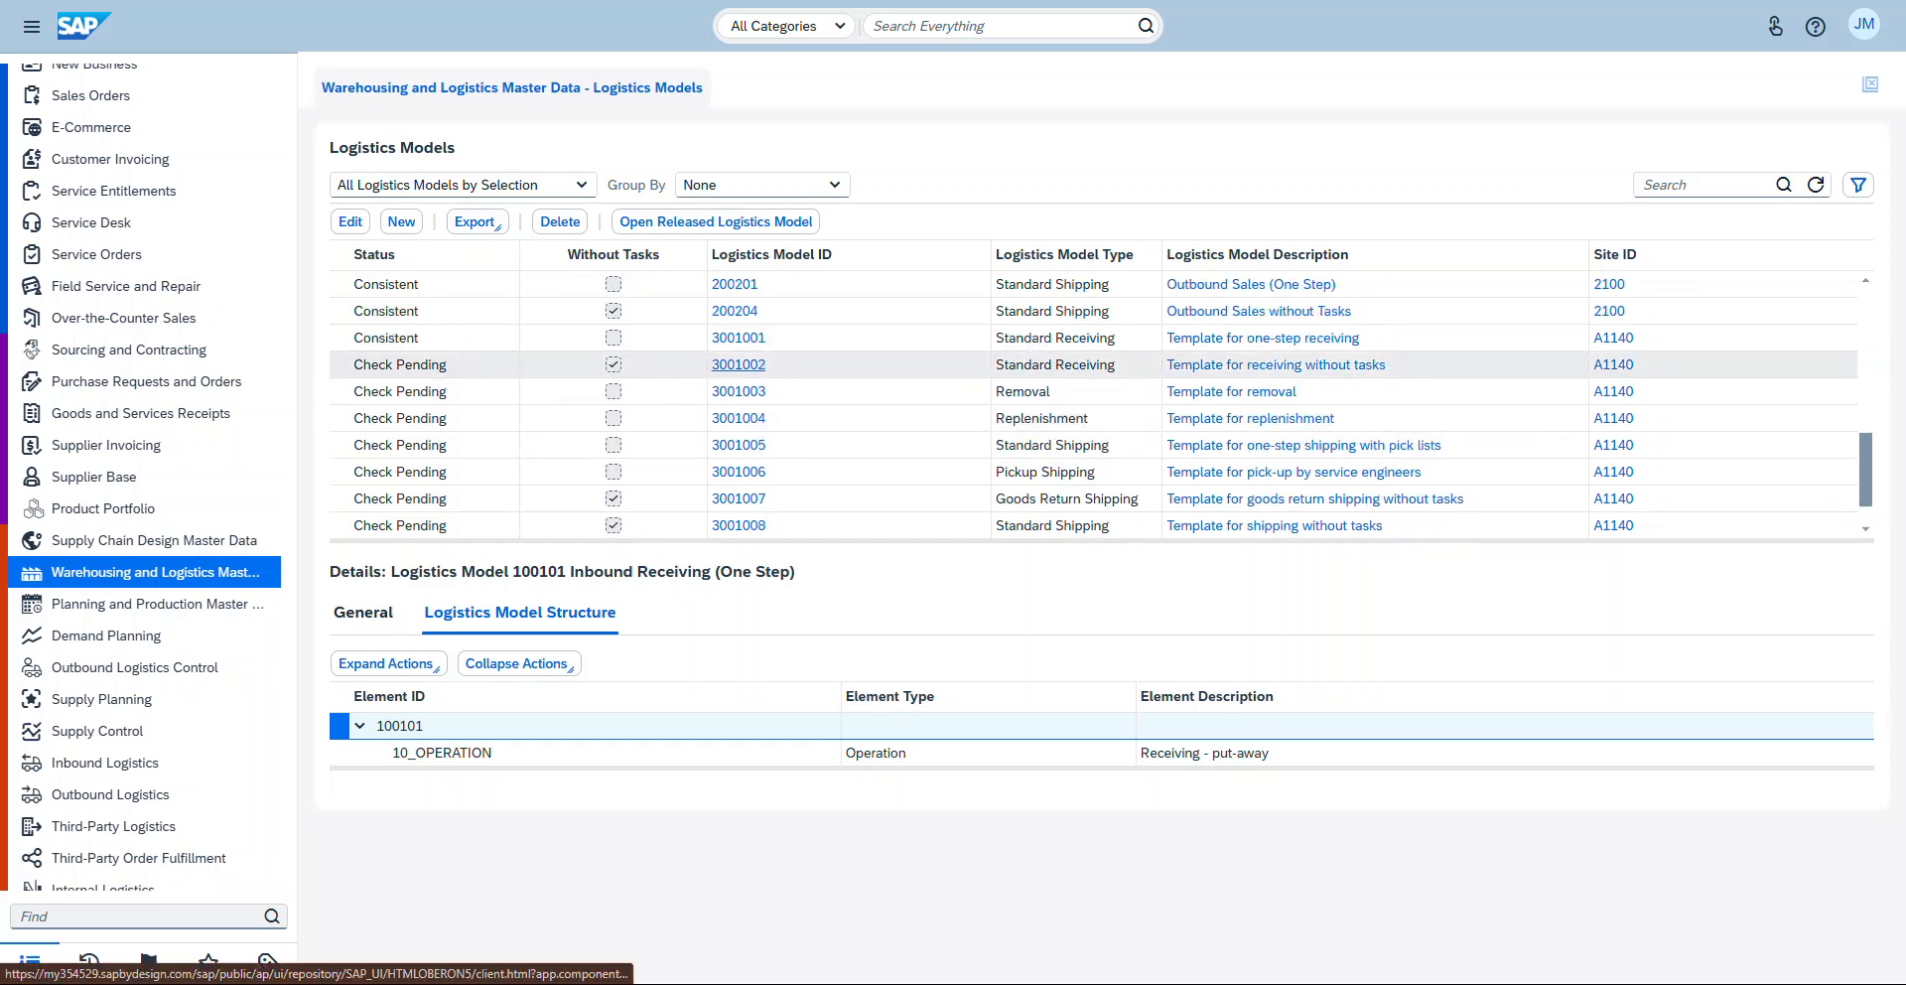
{"action": "left_click", "coordinate": [400, 364]}
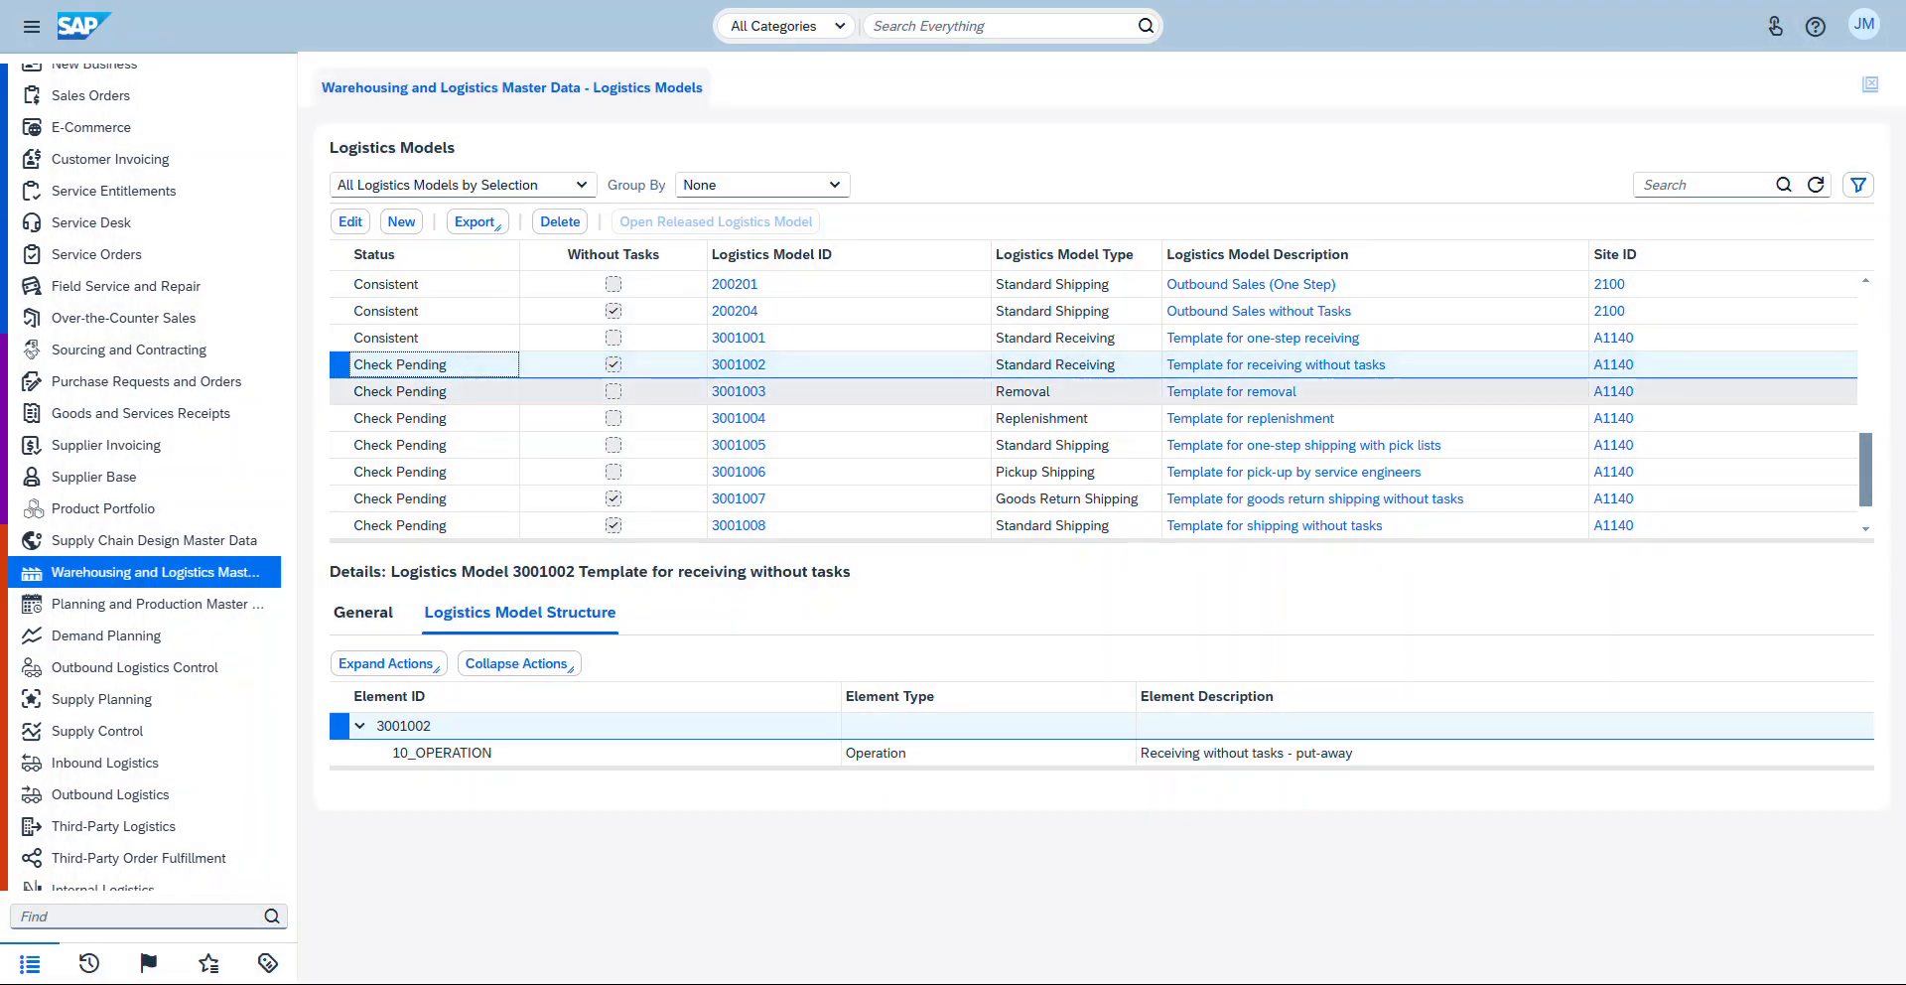
{"action": "scroll", "coordinate": [1092, 397], "scroll_direction": "down", "scroll_amount": 1}
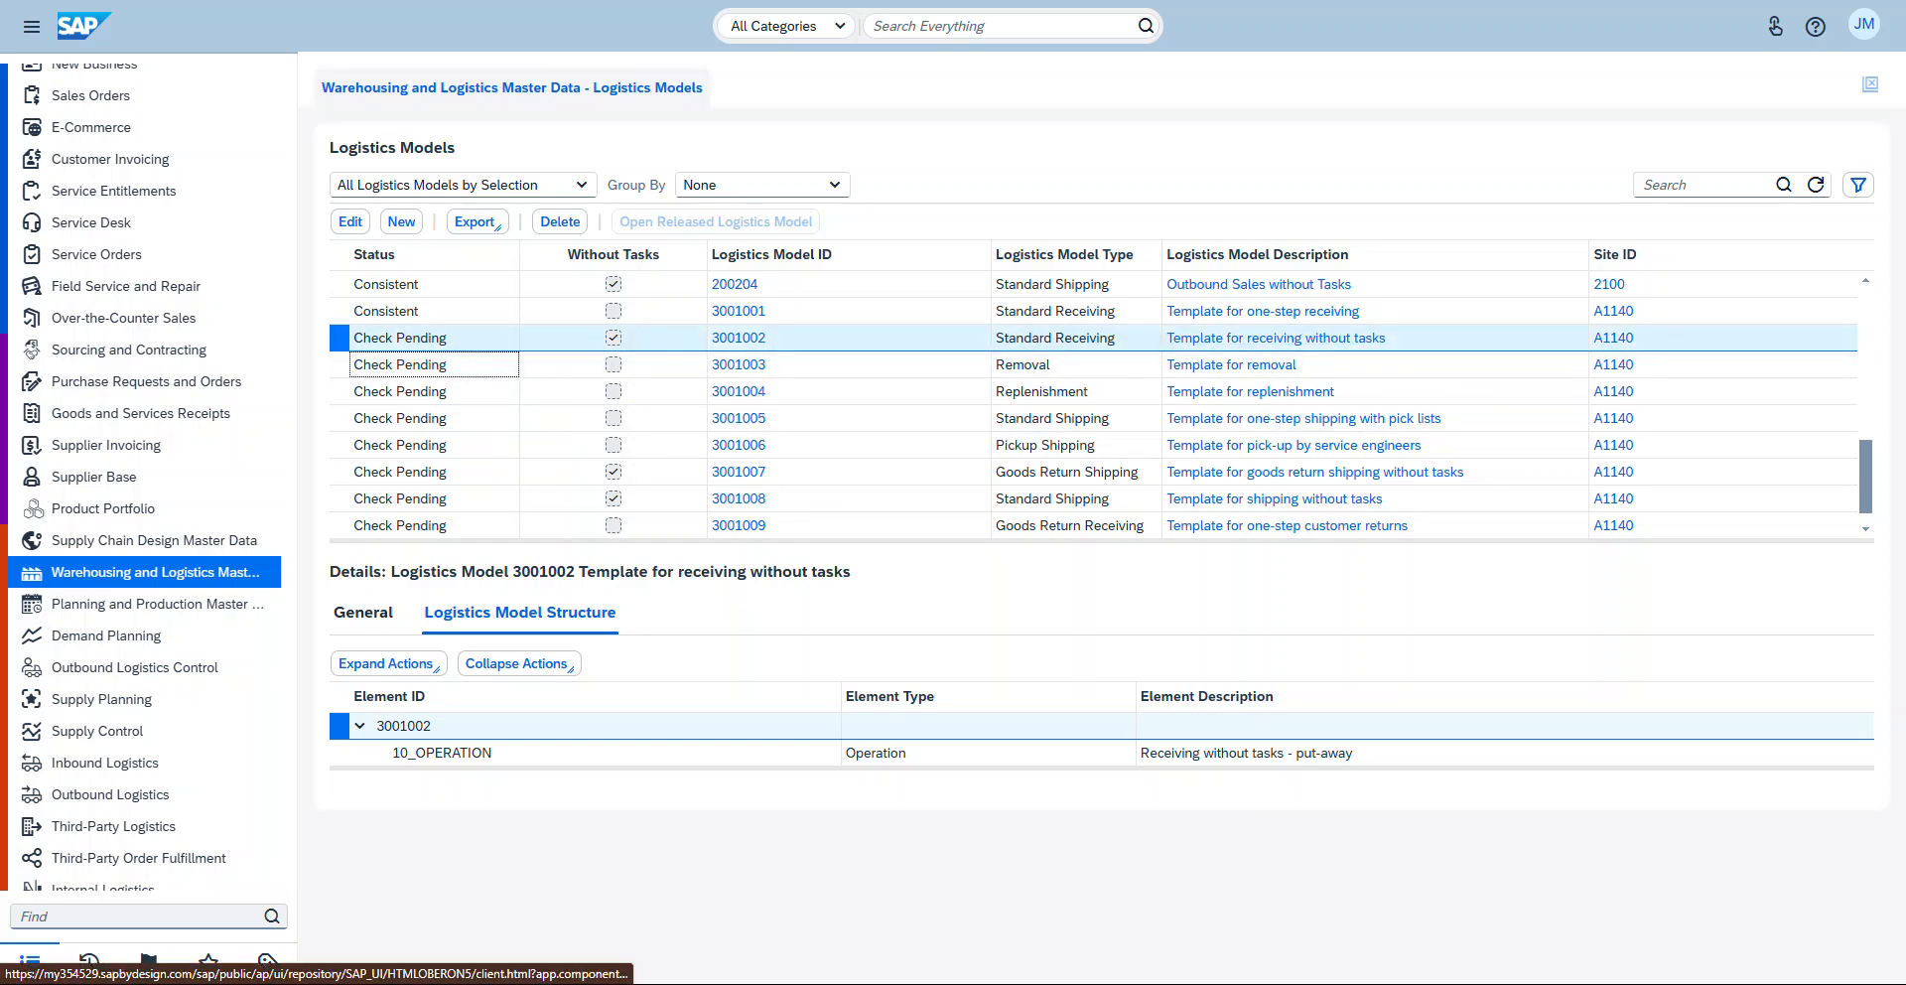
{"action": "left_click", "coordinate": [829, 312]}
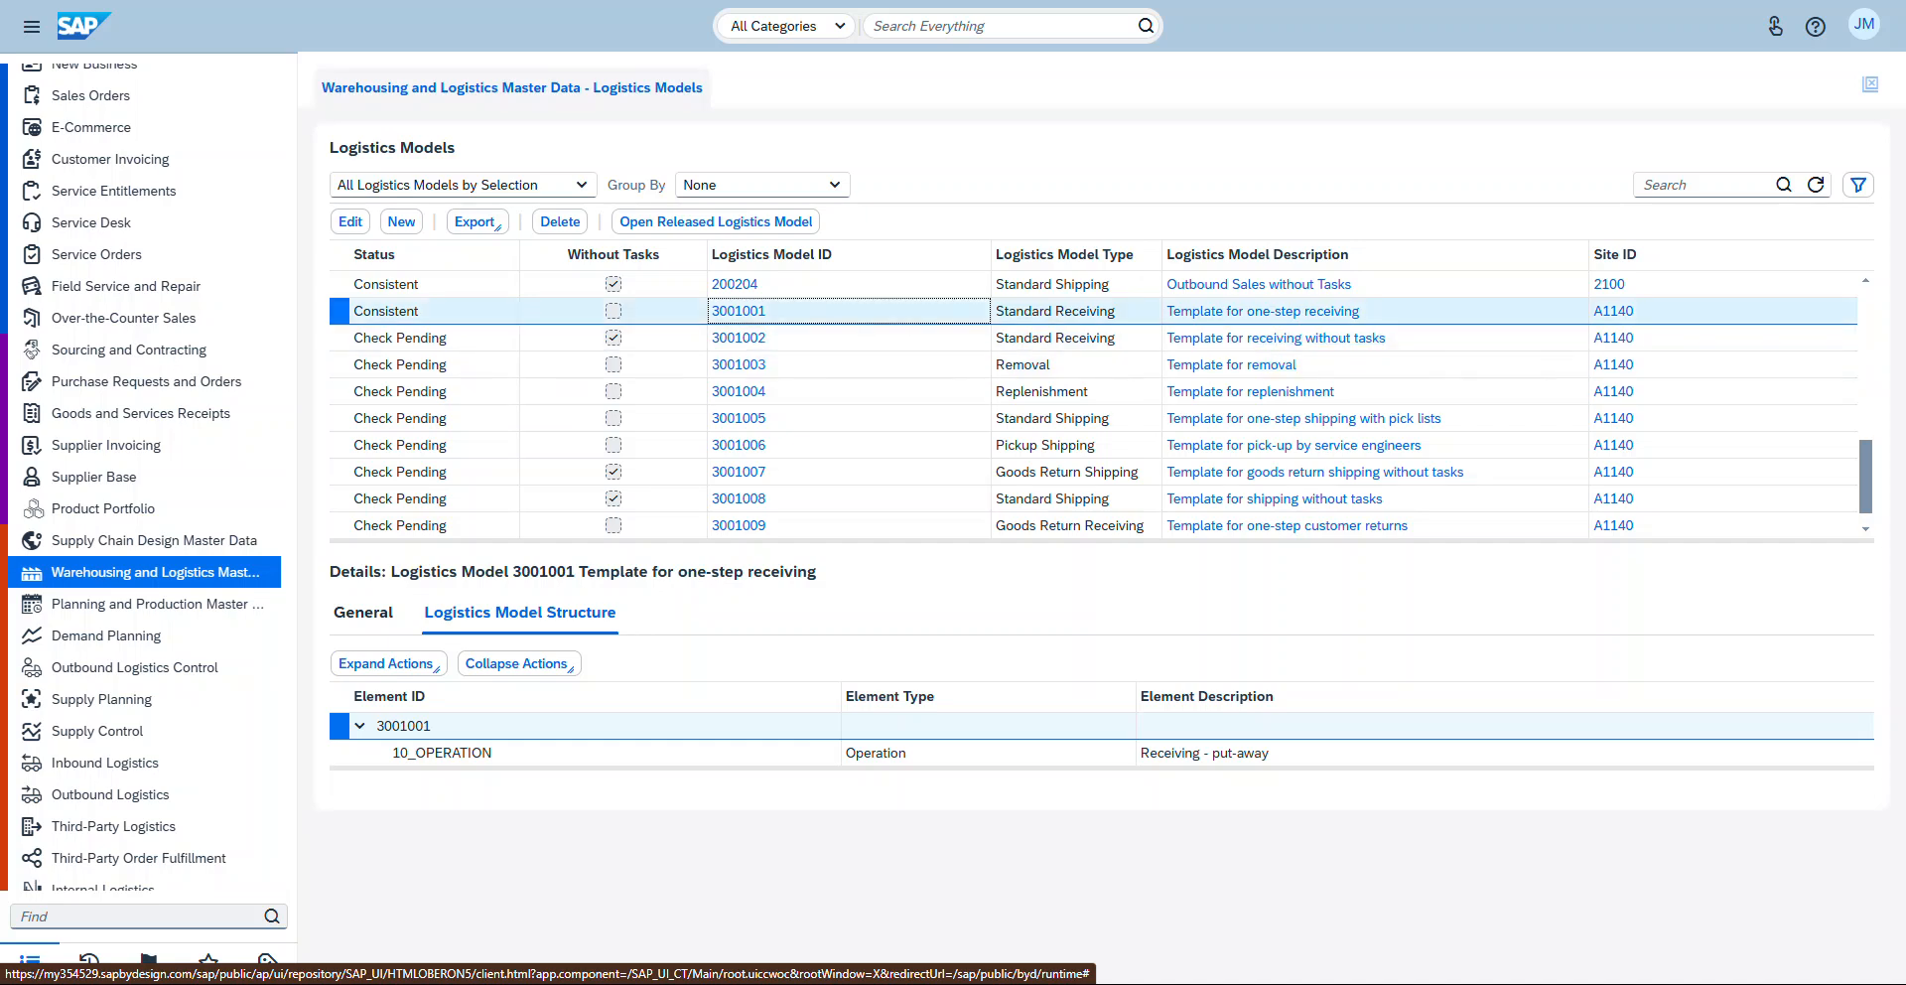
{"action": "left_click", "coordinate": [1092, 337]}
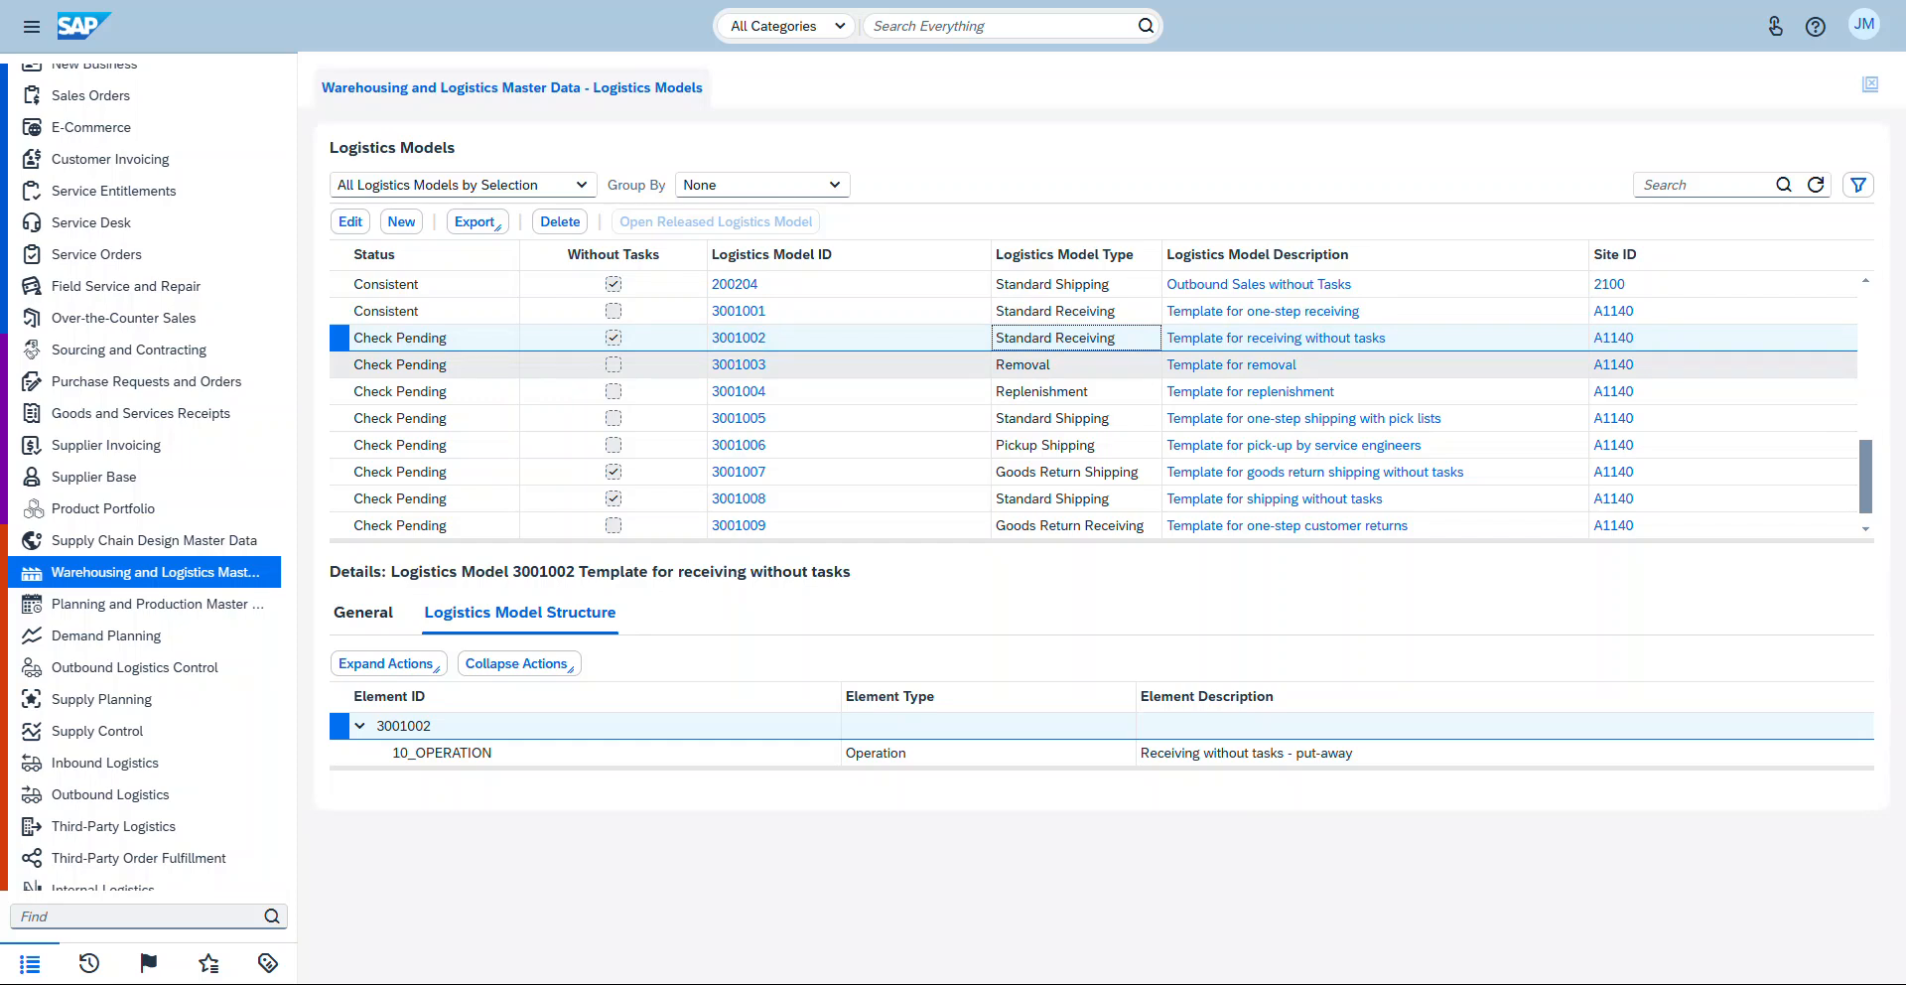
{"action": "left_click", "coordinate": [883, 364]}
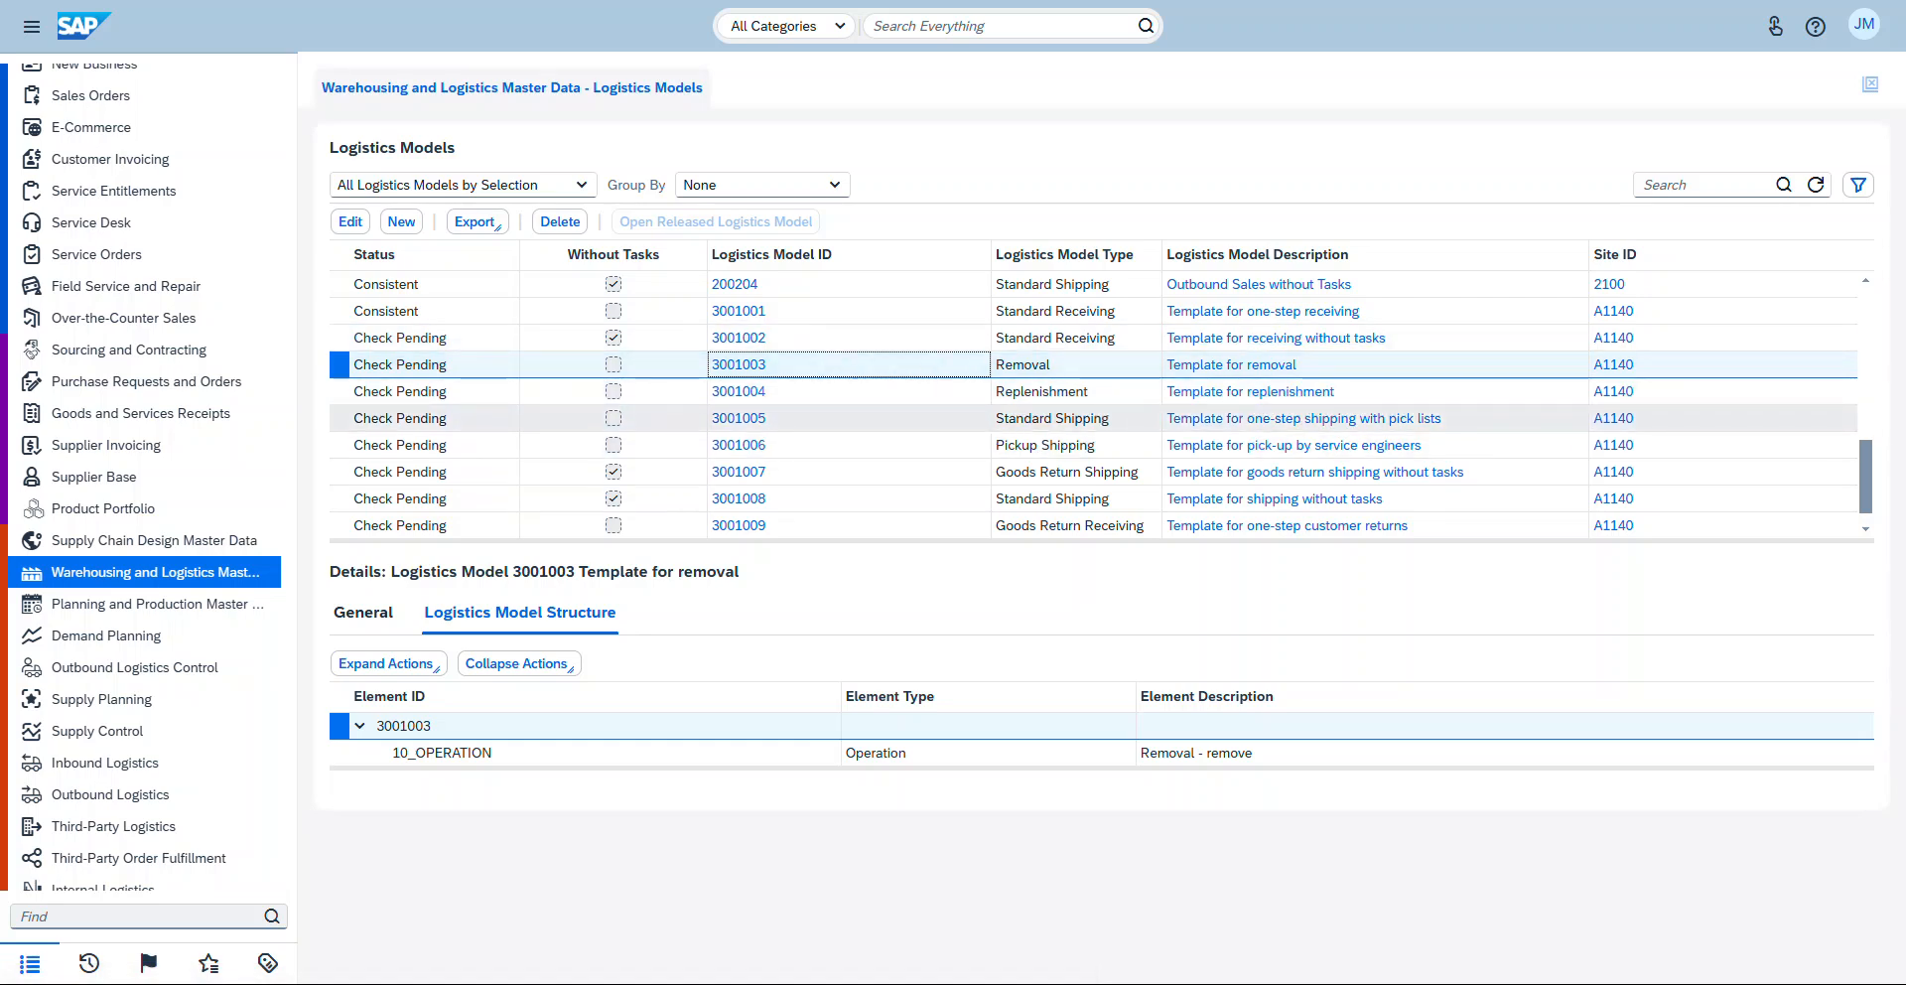
Step: Step through the remaining A1140 template models, 3001003 to 3001010, inspecting each one's structure
{"action": "key", "text": "Down"}
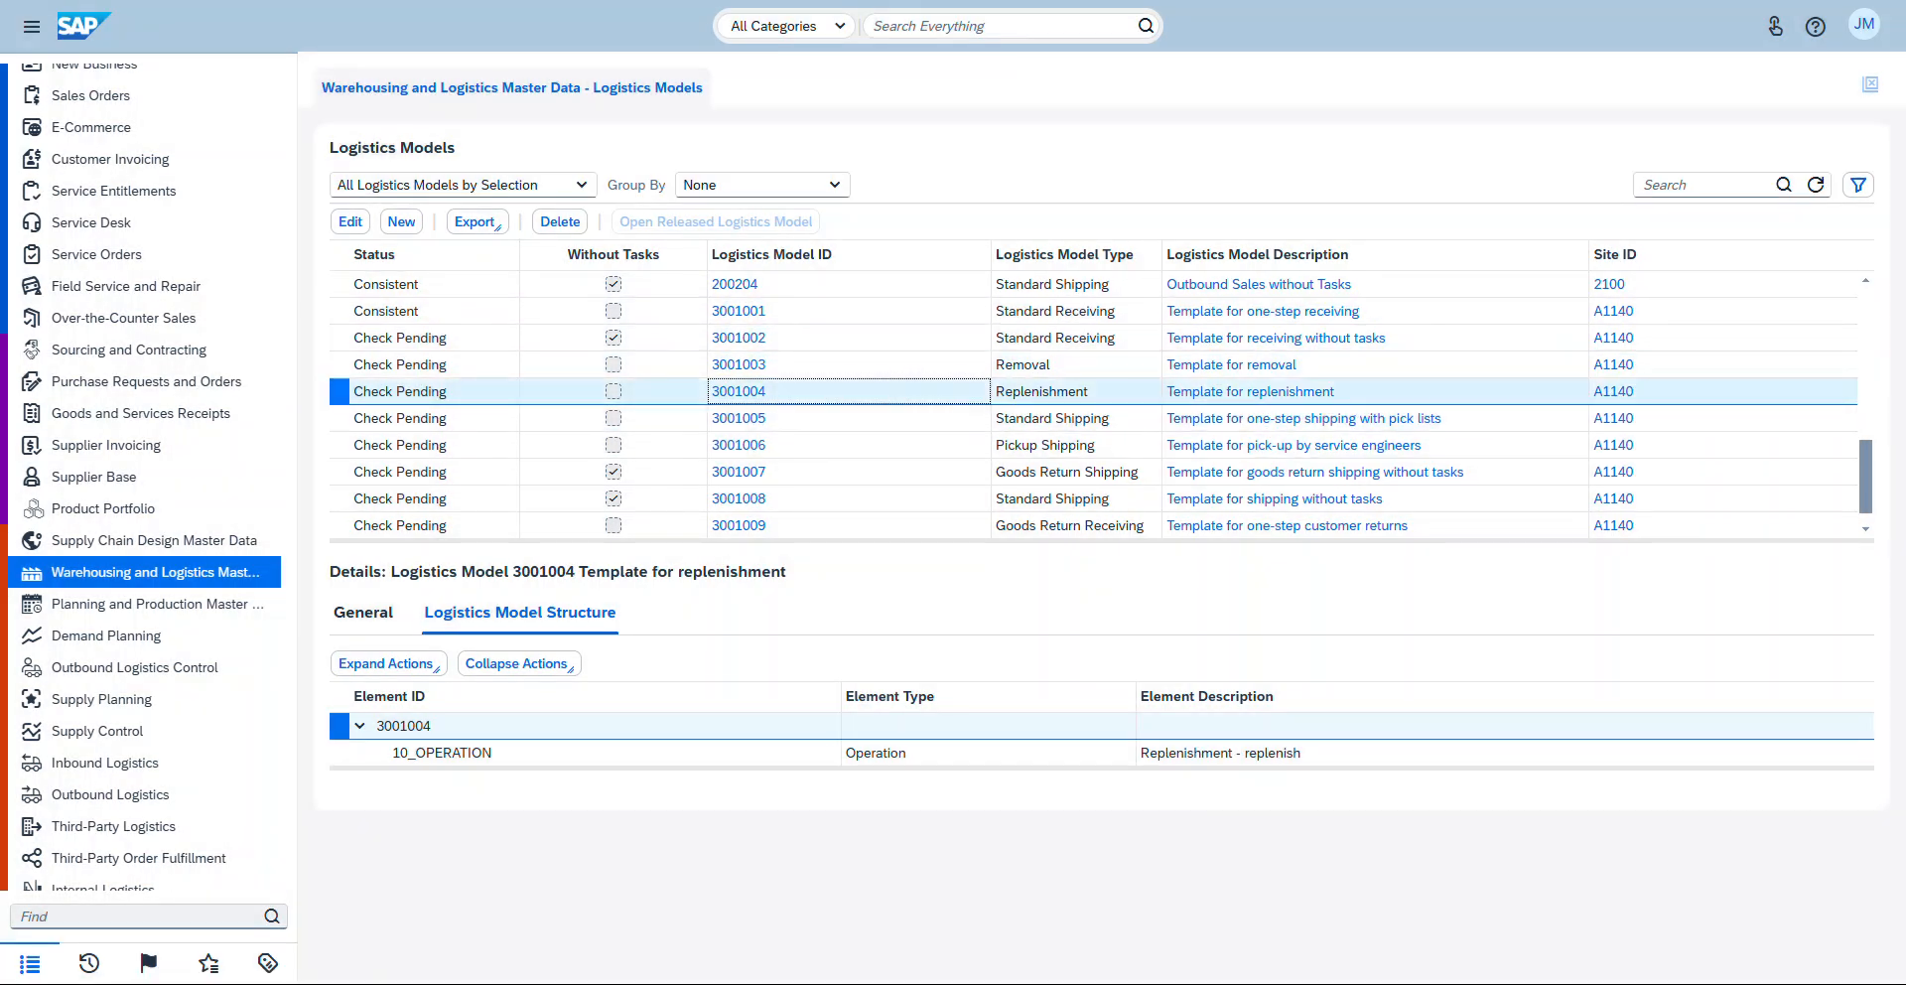
{"action": "key", "text": "Up"}
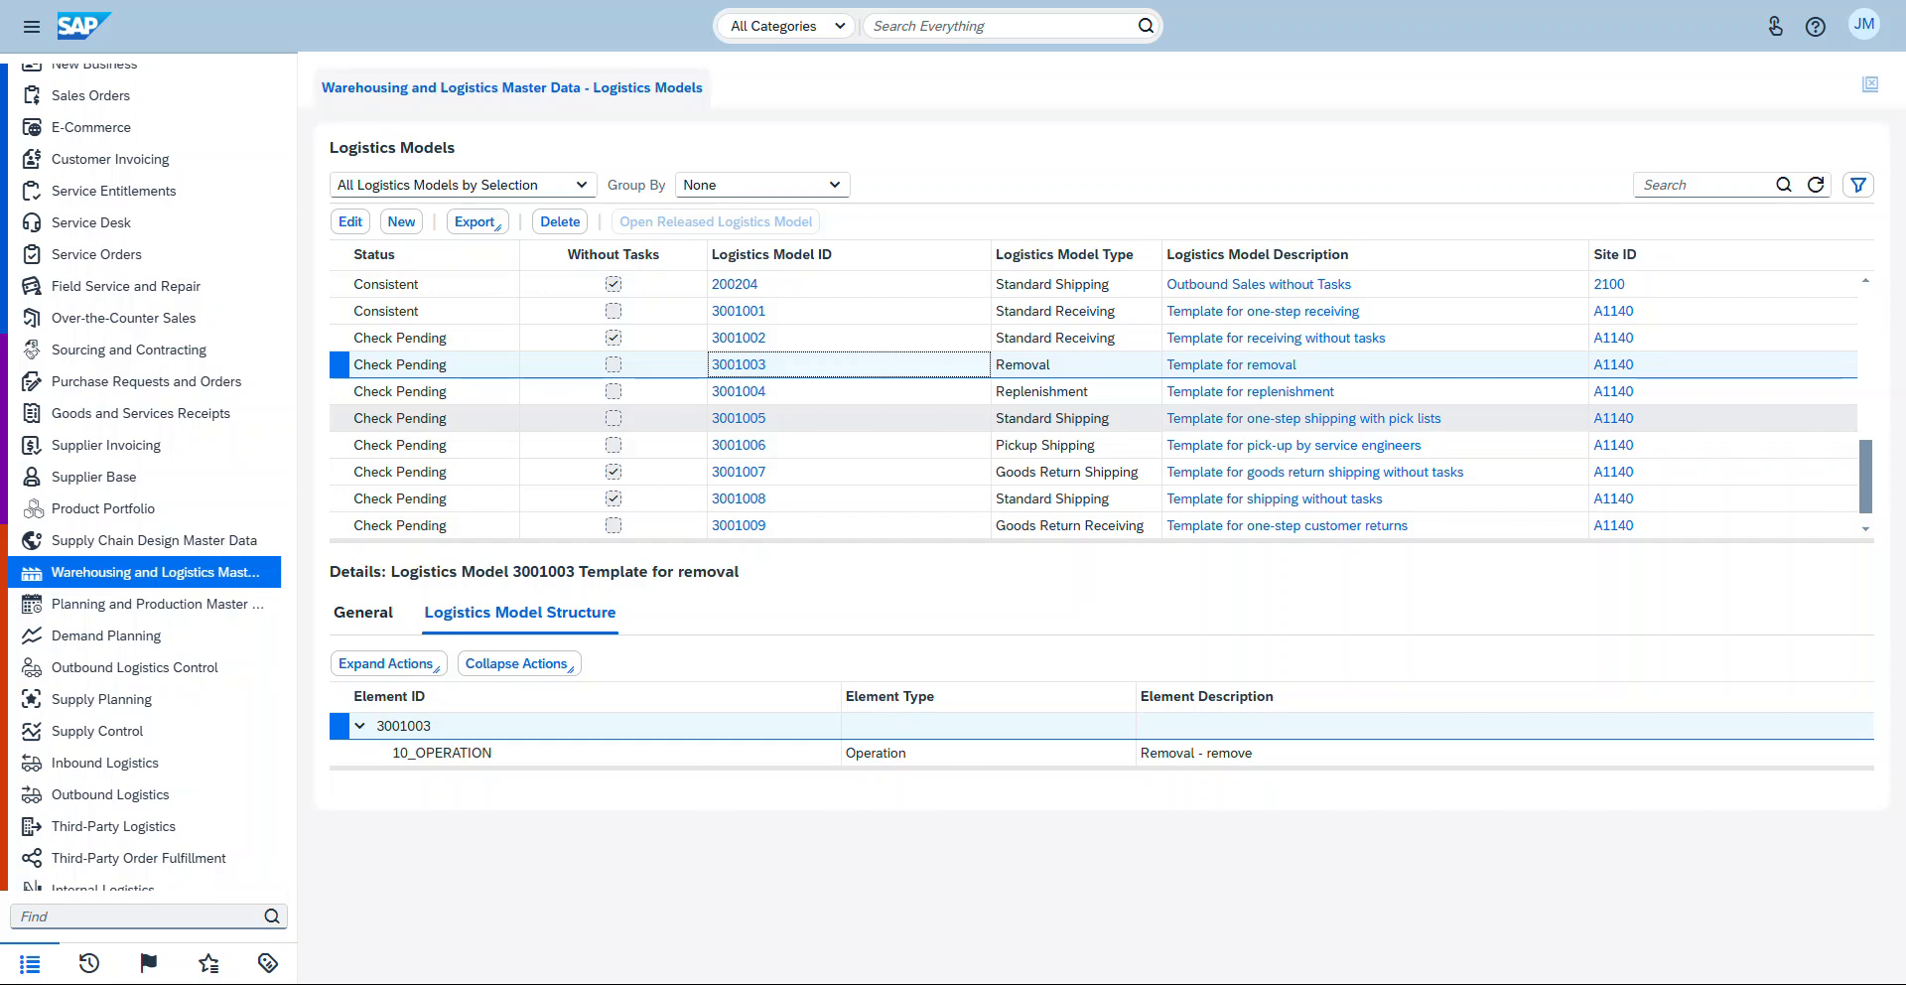
{"action": "left_click", "coordinate": [849, 418]}
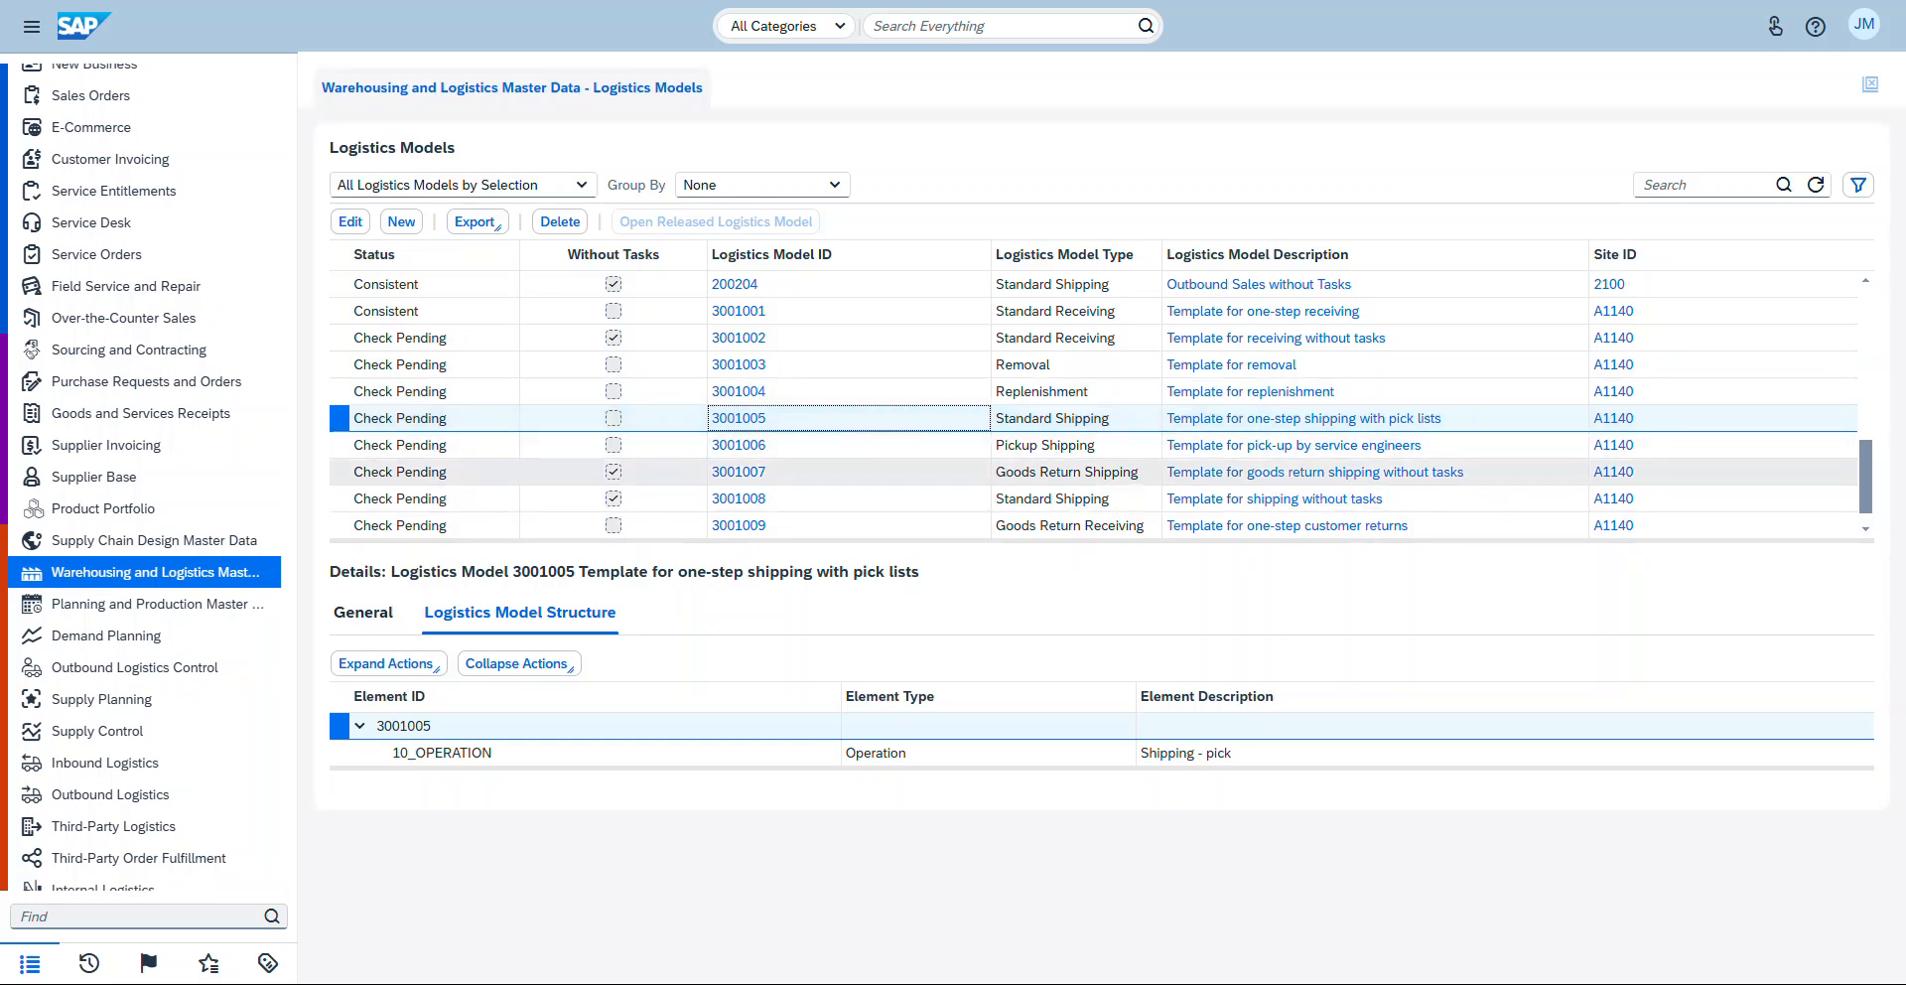
{"action": "scroll", "coordinate": [1092, 457], "scroll_direction": "down", "scroll_amount": 1}
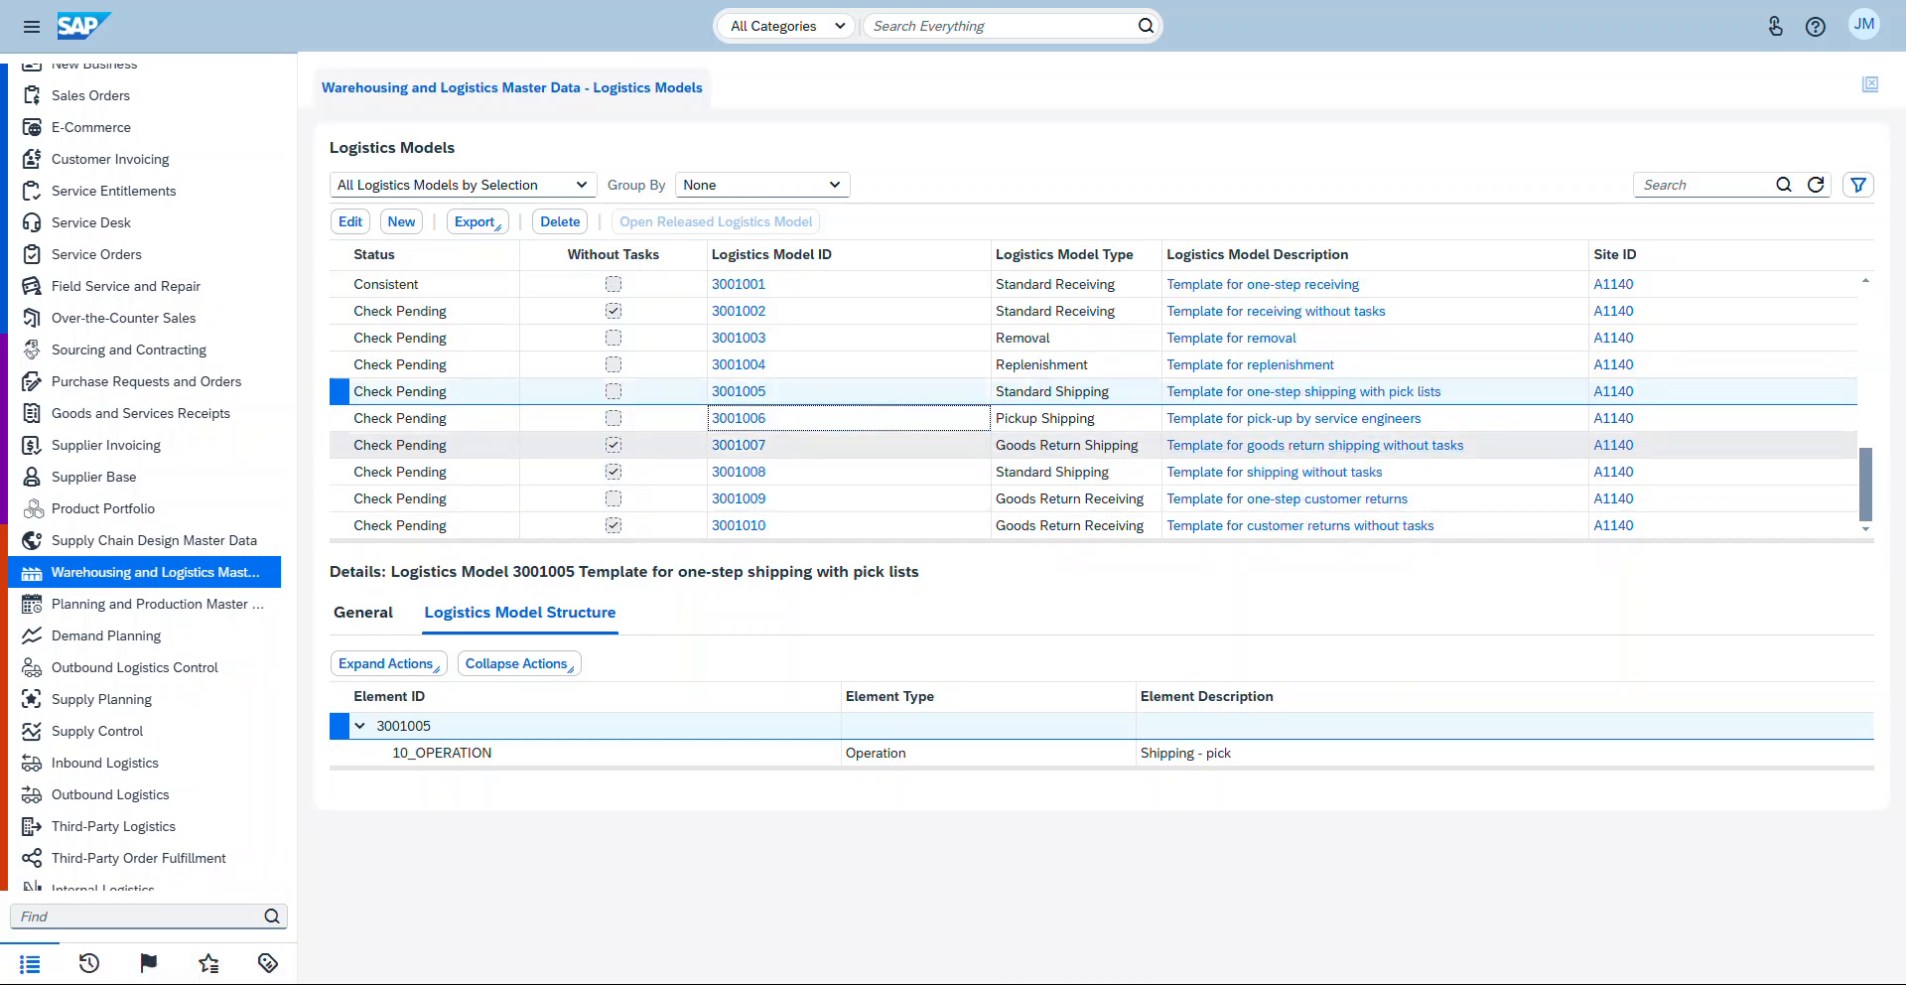
{"action": "left_click", "coordinate": [894, 444]}
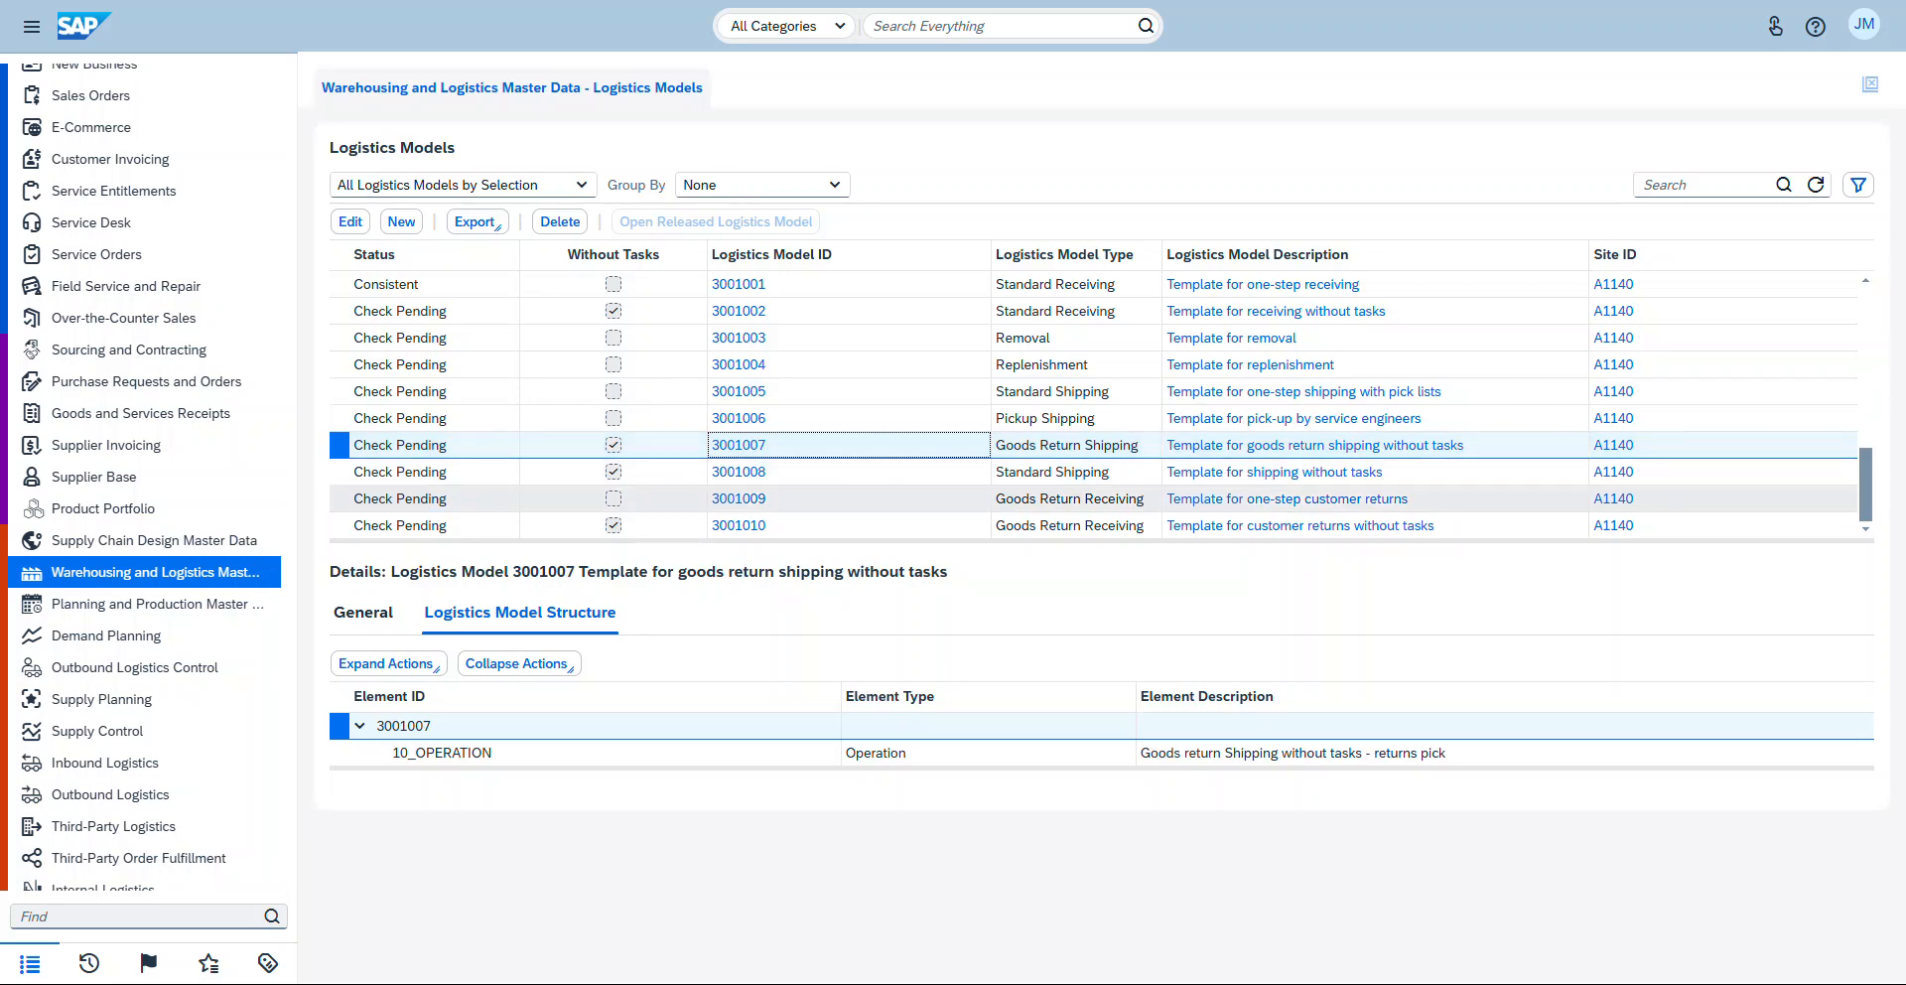
{"action": "key", "text": "Down"}
{"action": "key", "text": "space"}
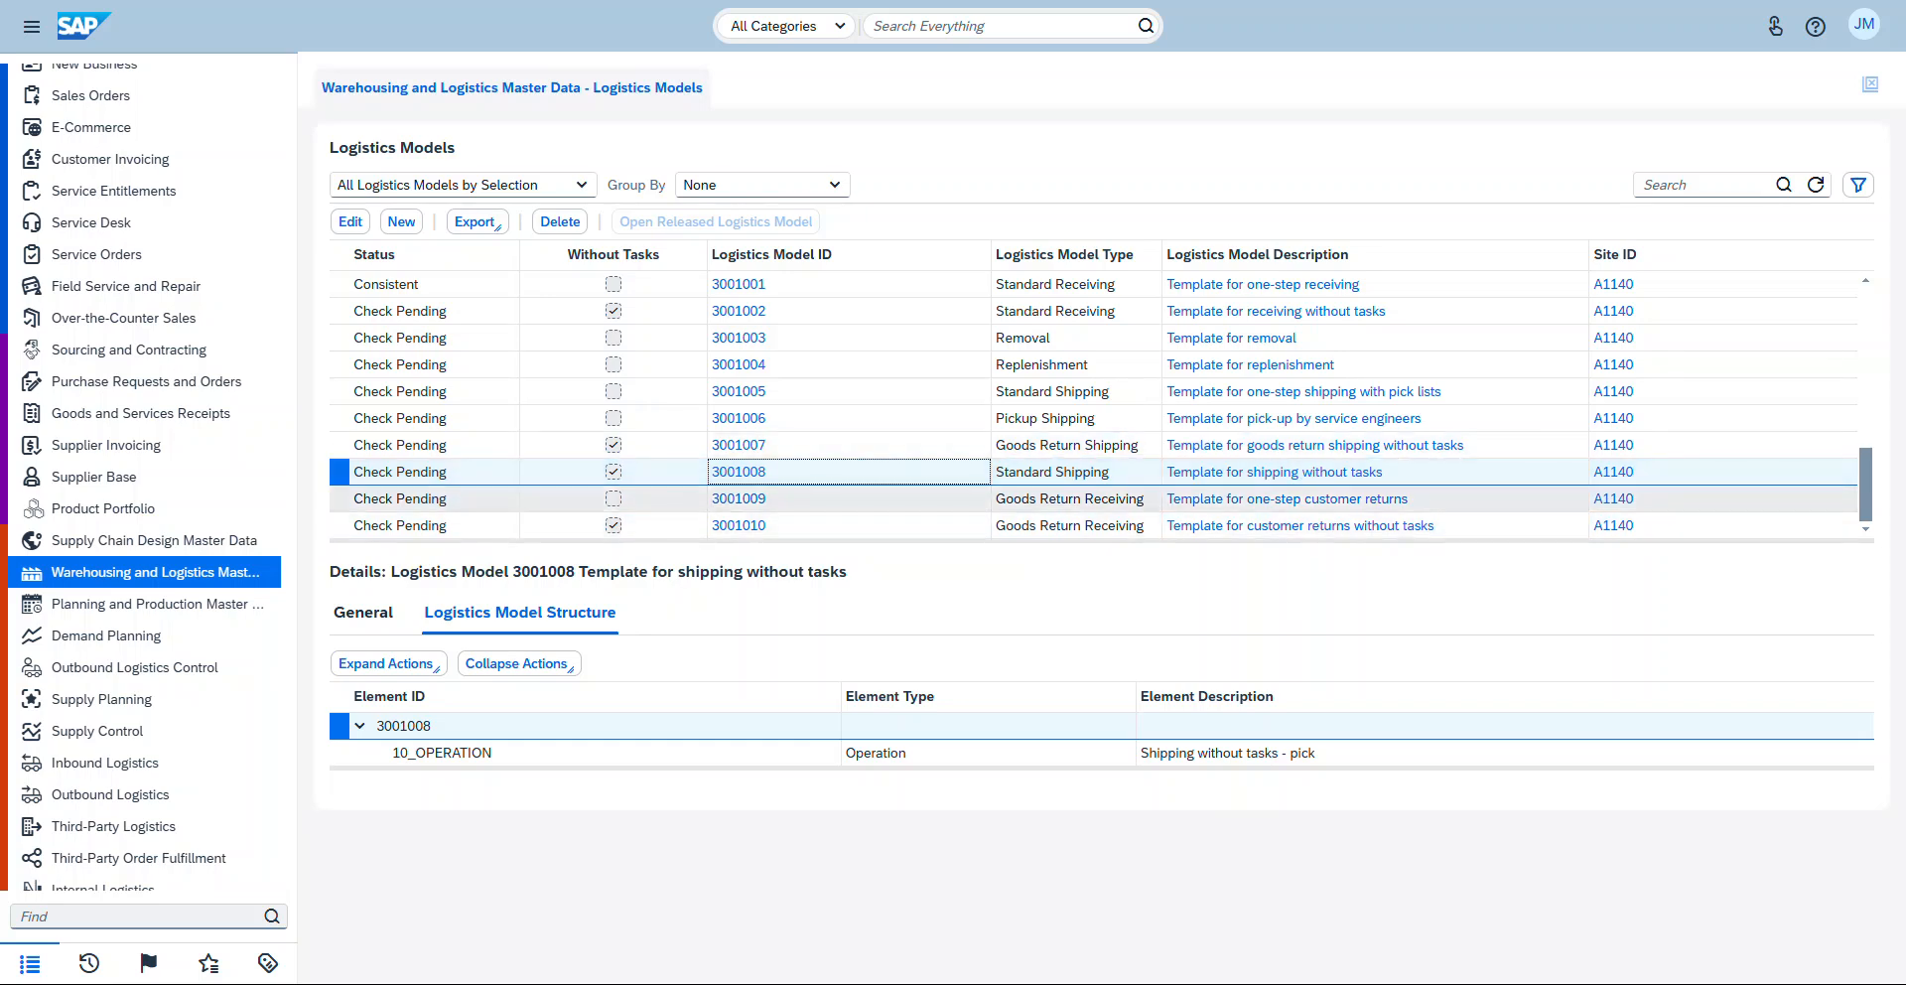
{"action": "key", "text": "Down"}
{"action": "key", "text": "space"}
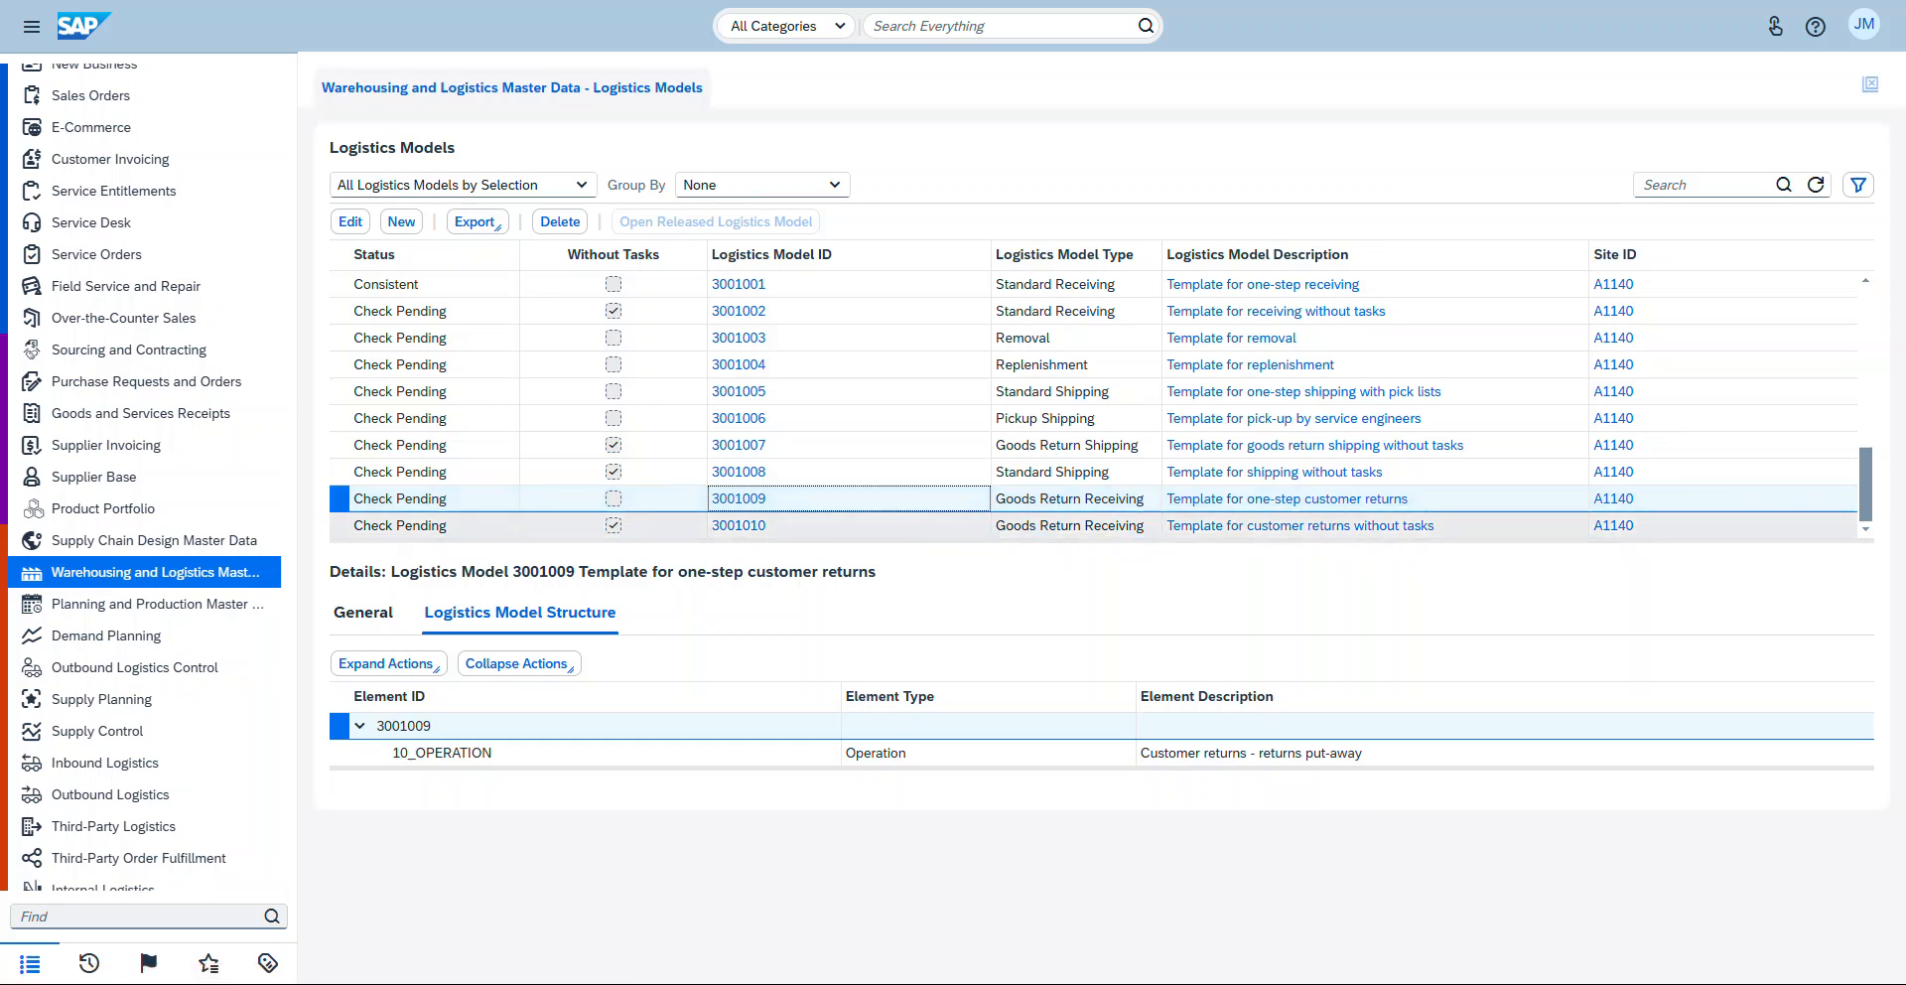
{"action": "key", "text": "Down"}
{"action": "key", "text": "space"}
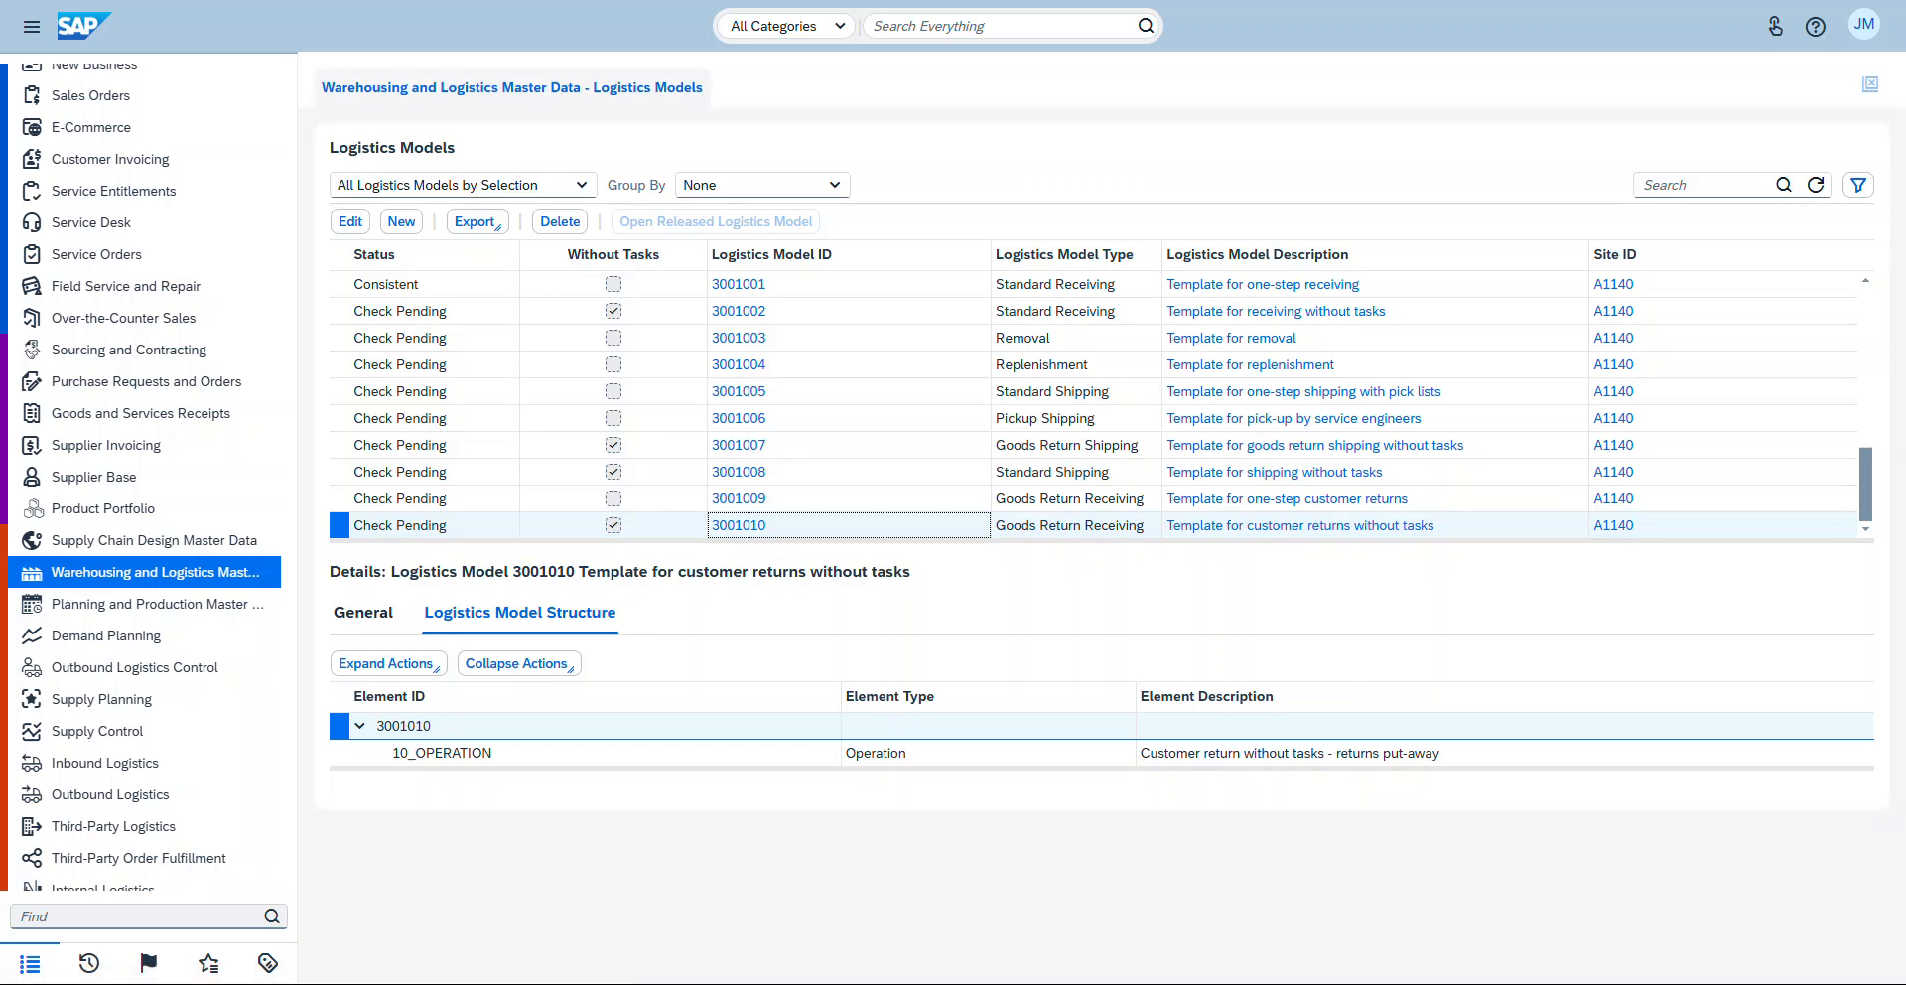
Step: Scroll through the logistics models list to review the statuses of the A1140 models
{"action": "scroll", "coordinate": [1092, 288], "scroll_direction": "up", "scroll_amount": 1}
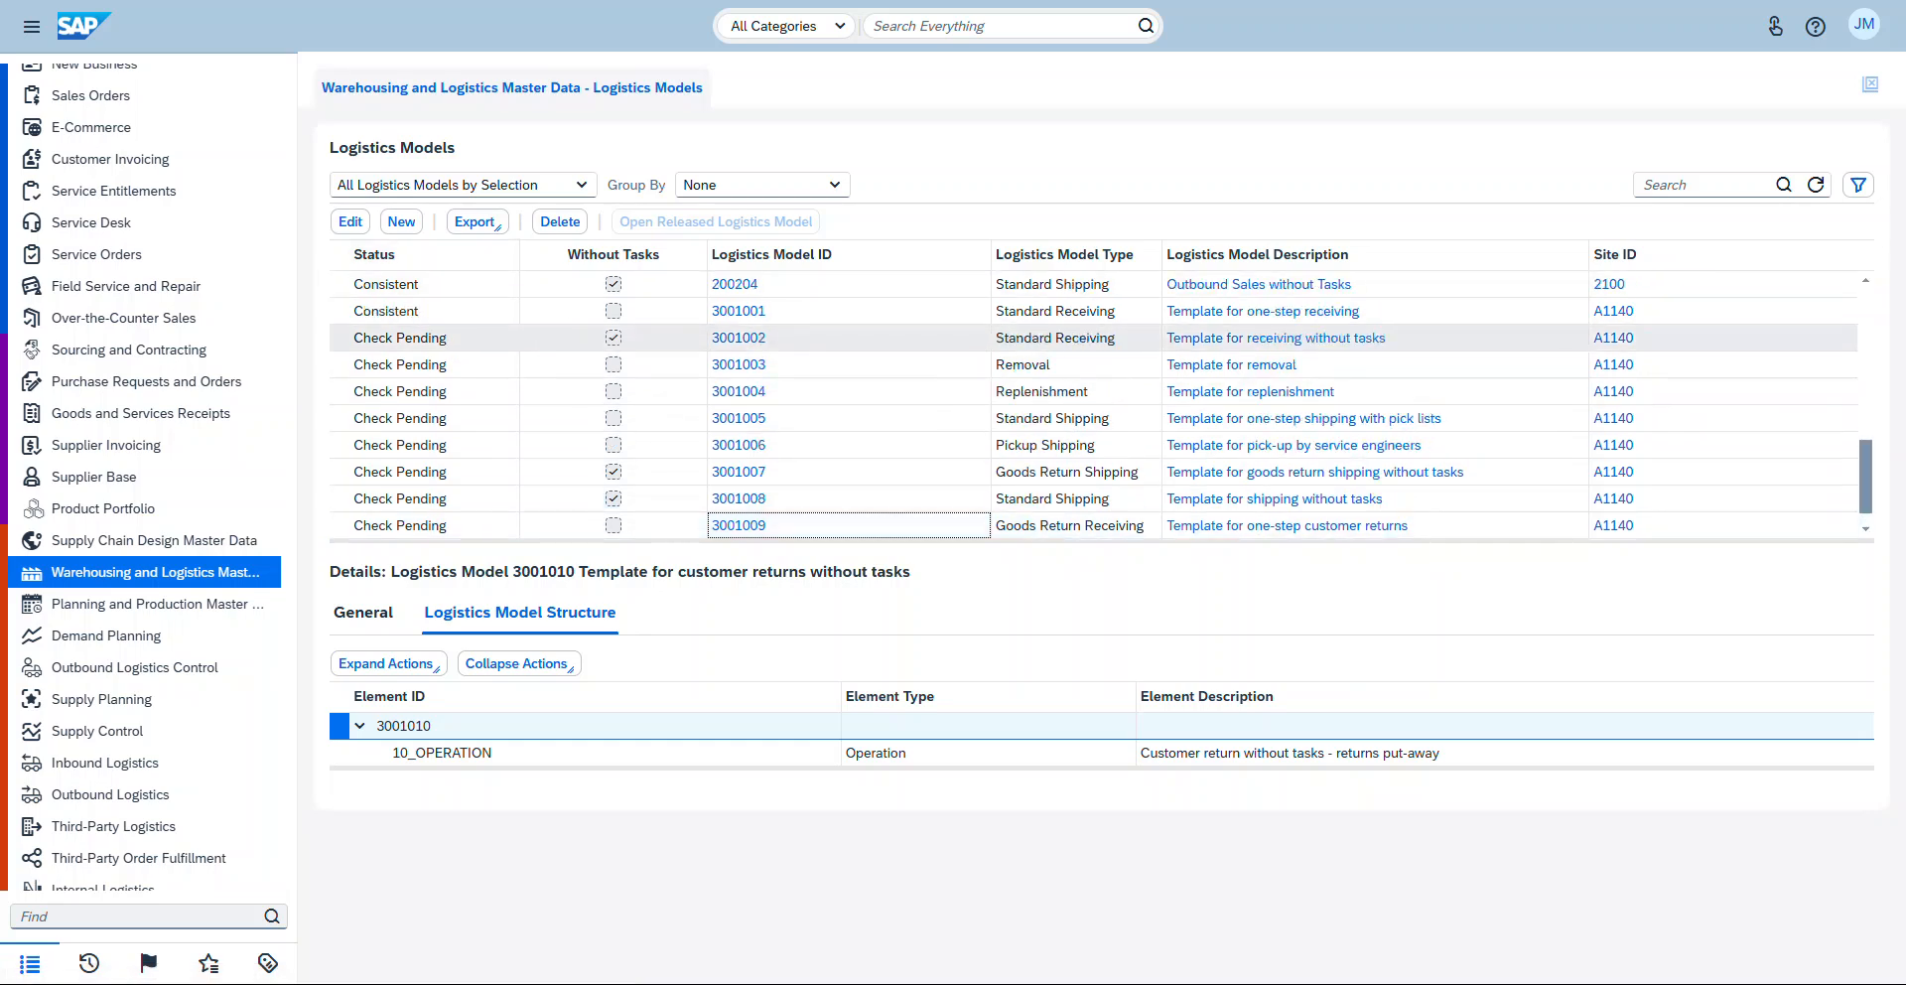
{"action": "scroll", "coordinate": [1092, 418], "scroll_direction": "down", "scroll_amount": 1}
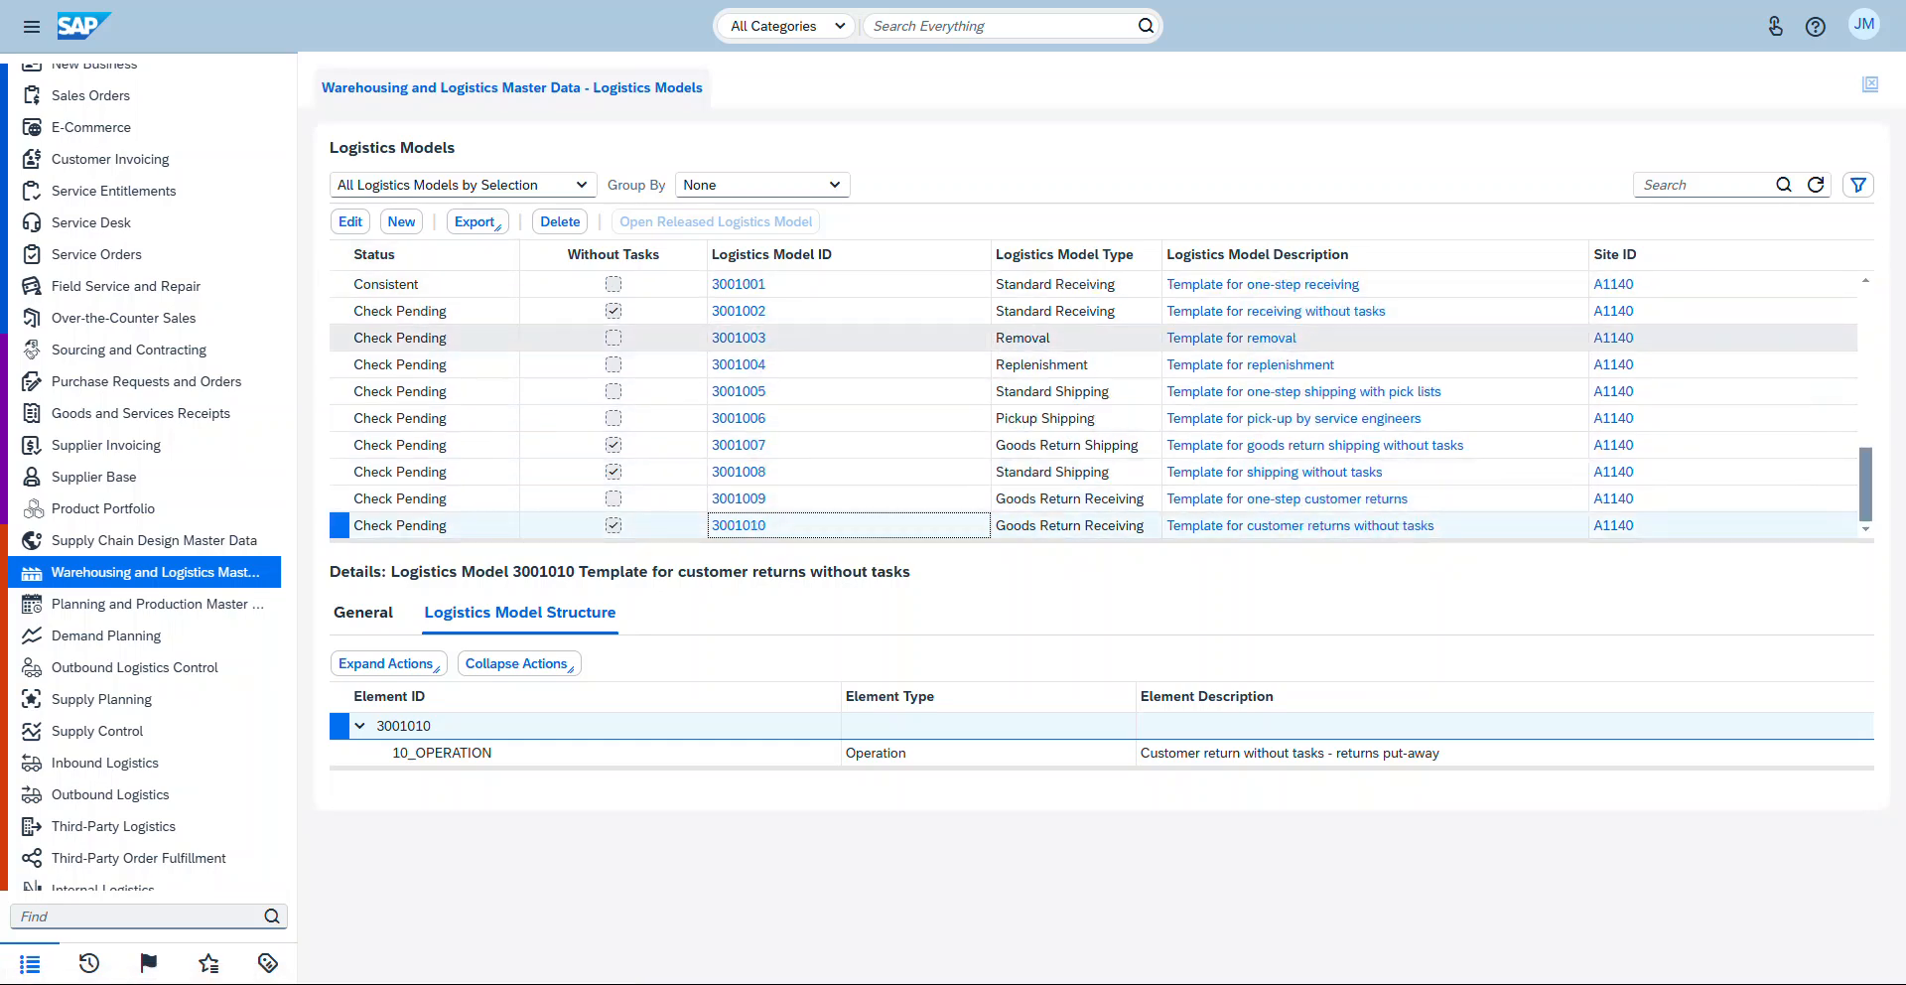
{"action": "scroll", "coordinate": [1092, 338], "scroll_direction": "up", "scroll_amount": 2}
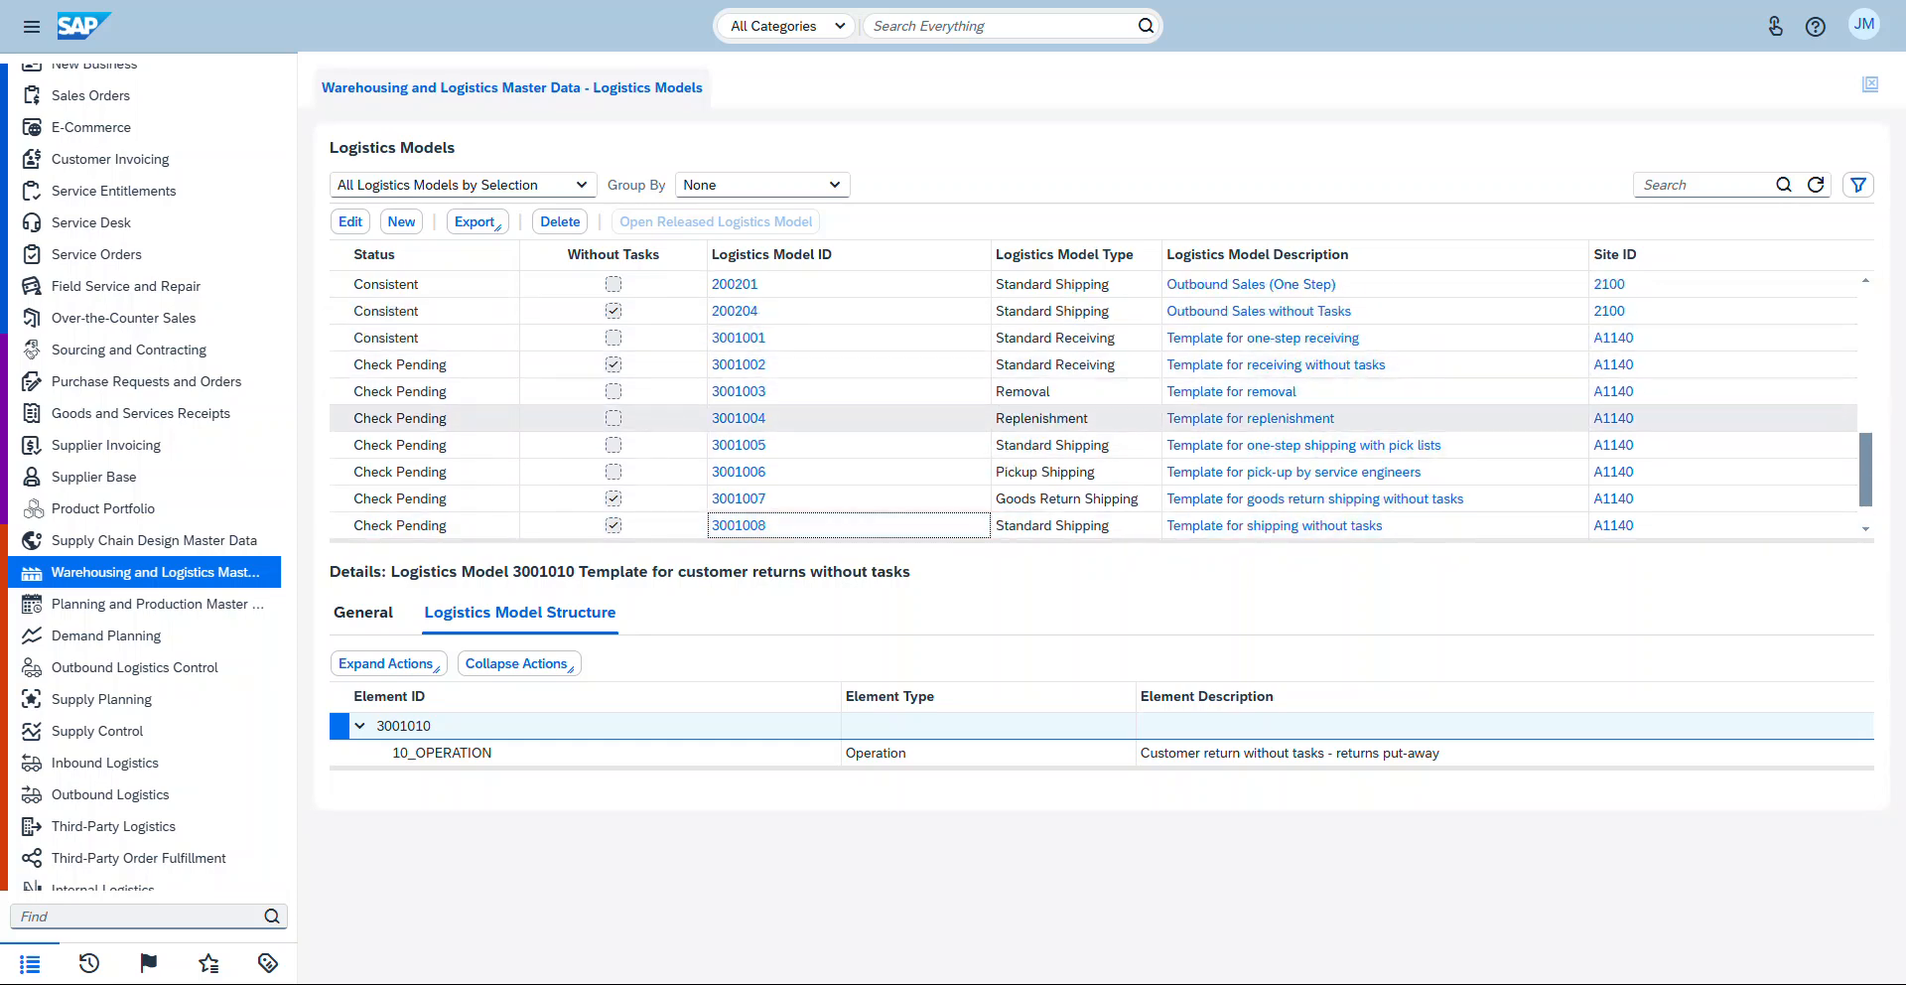
{"action": "scroll", "coordinate": [1092, 437], "scroll_direction": "down", "scroll_amount": 2}
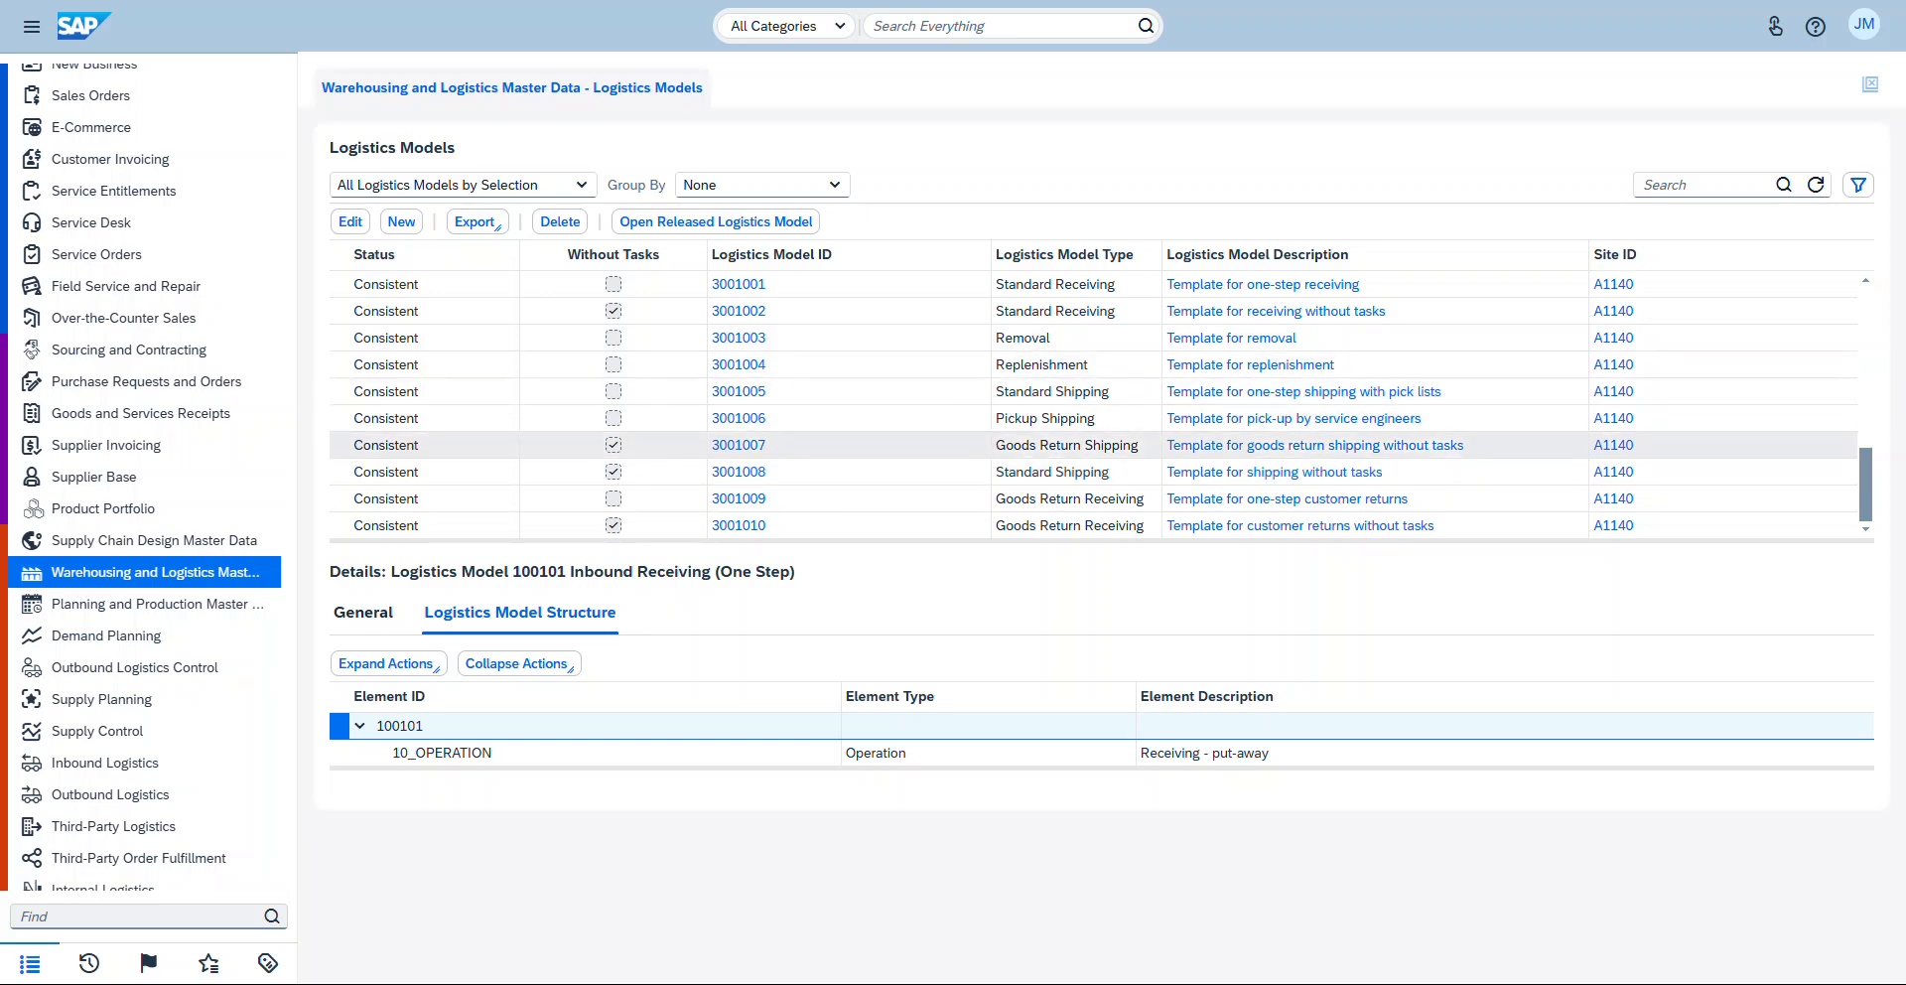
{"action": "scroll", "coordinate": [1608, 338], "scroll_direction": "up", "scroll_amount": 3}
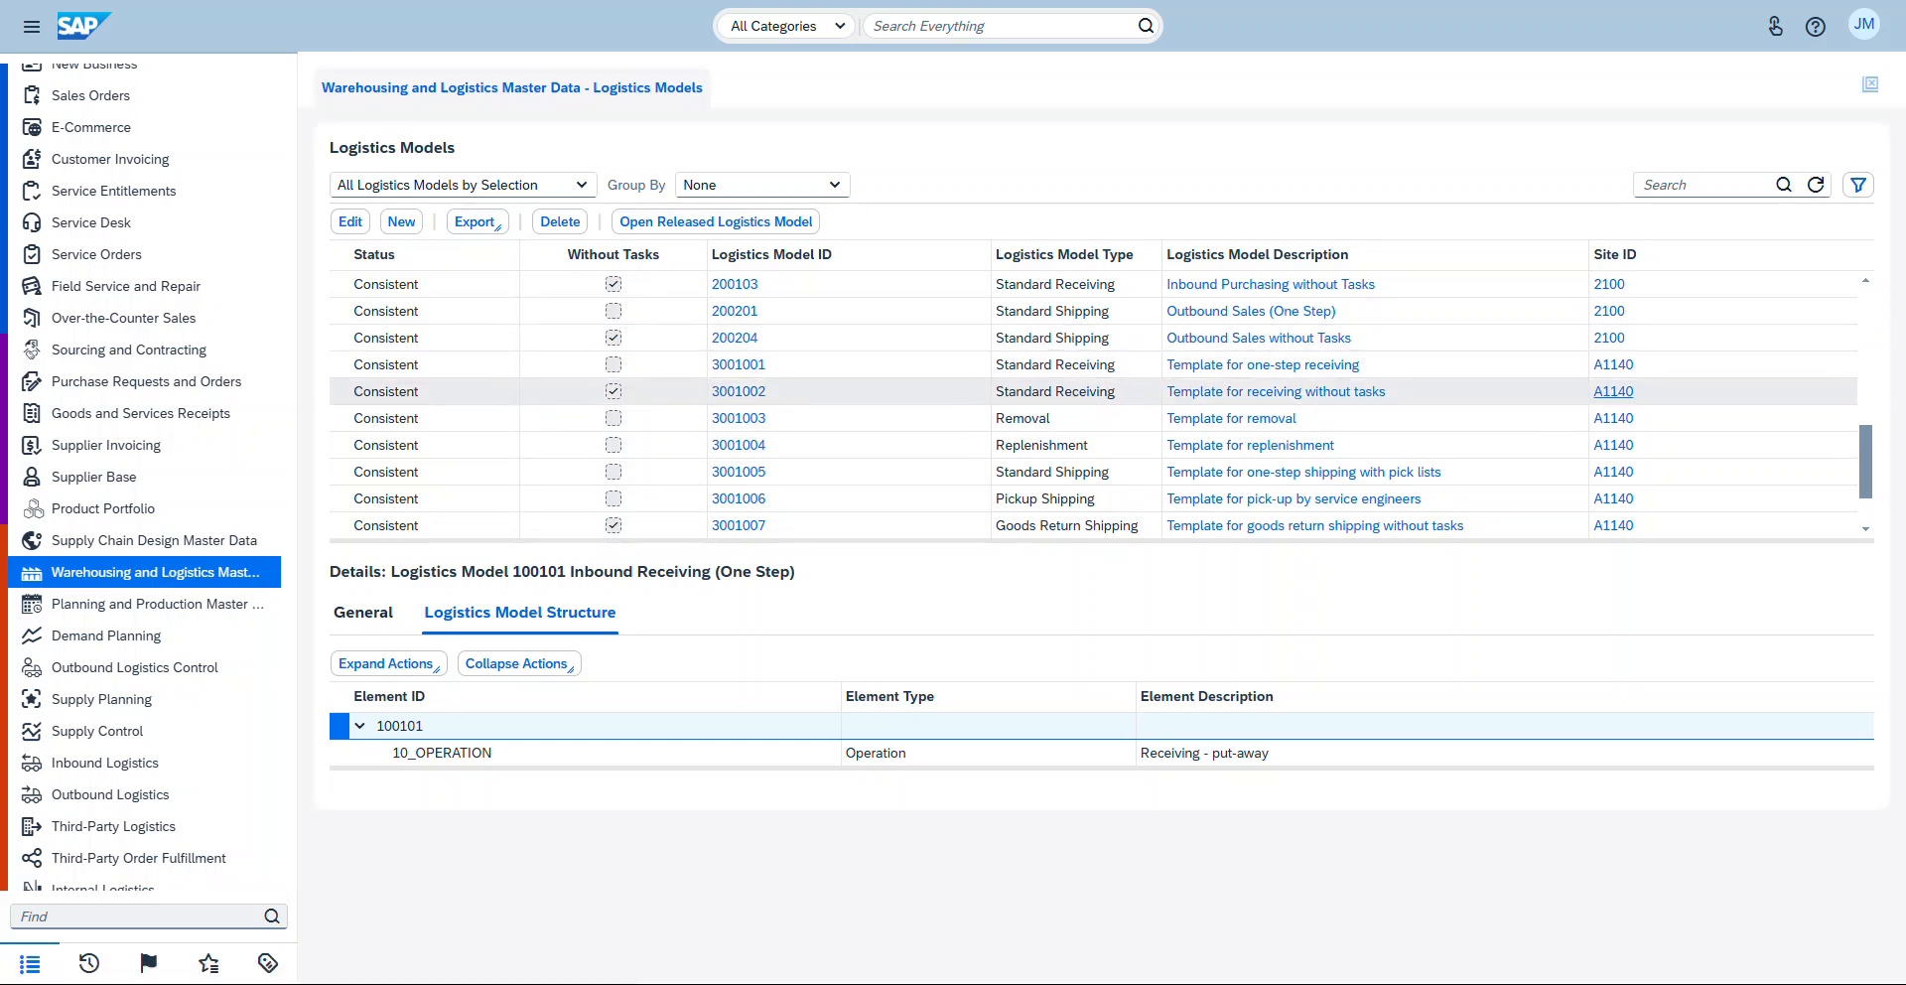
{"action": "scroll", "coordinate": [1608, 417], "scroll_direction": "down", "scroll_amount": 3}
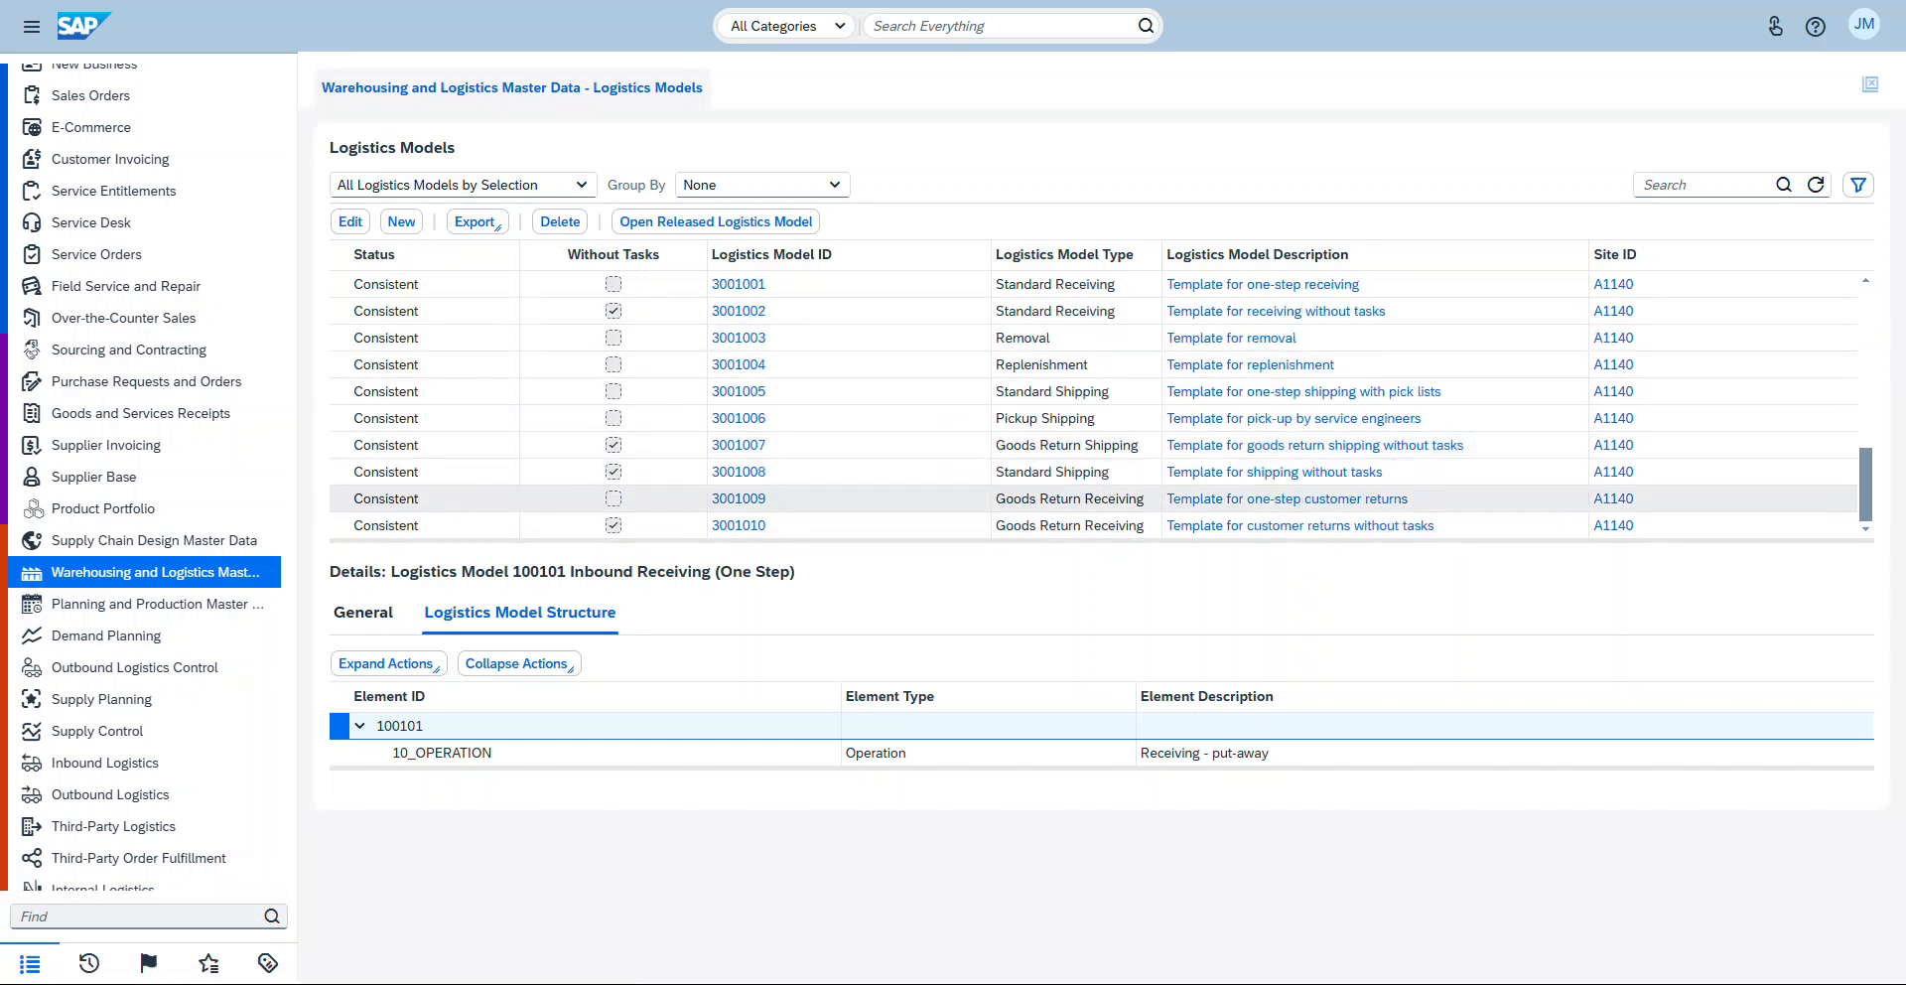
{"action": "scroll", "coordinate": [1092, 397], "scroll_direction": "up", "scroll_amount": 10}
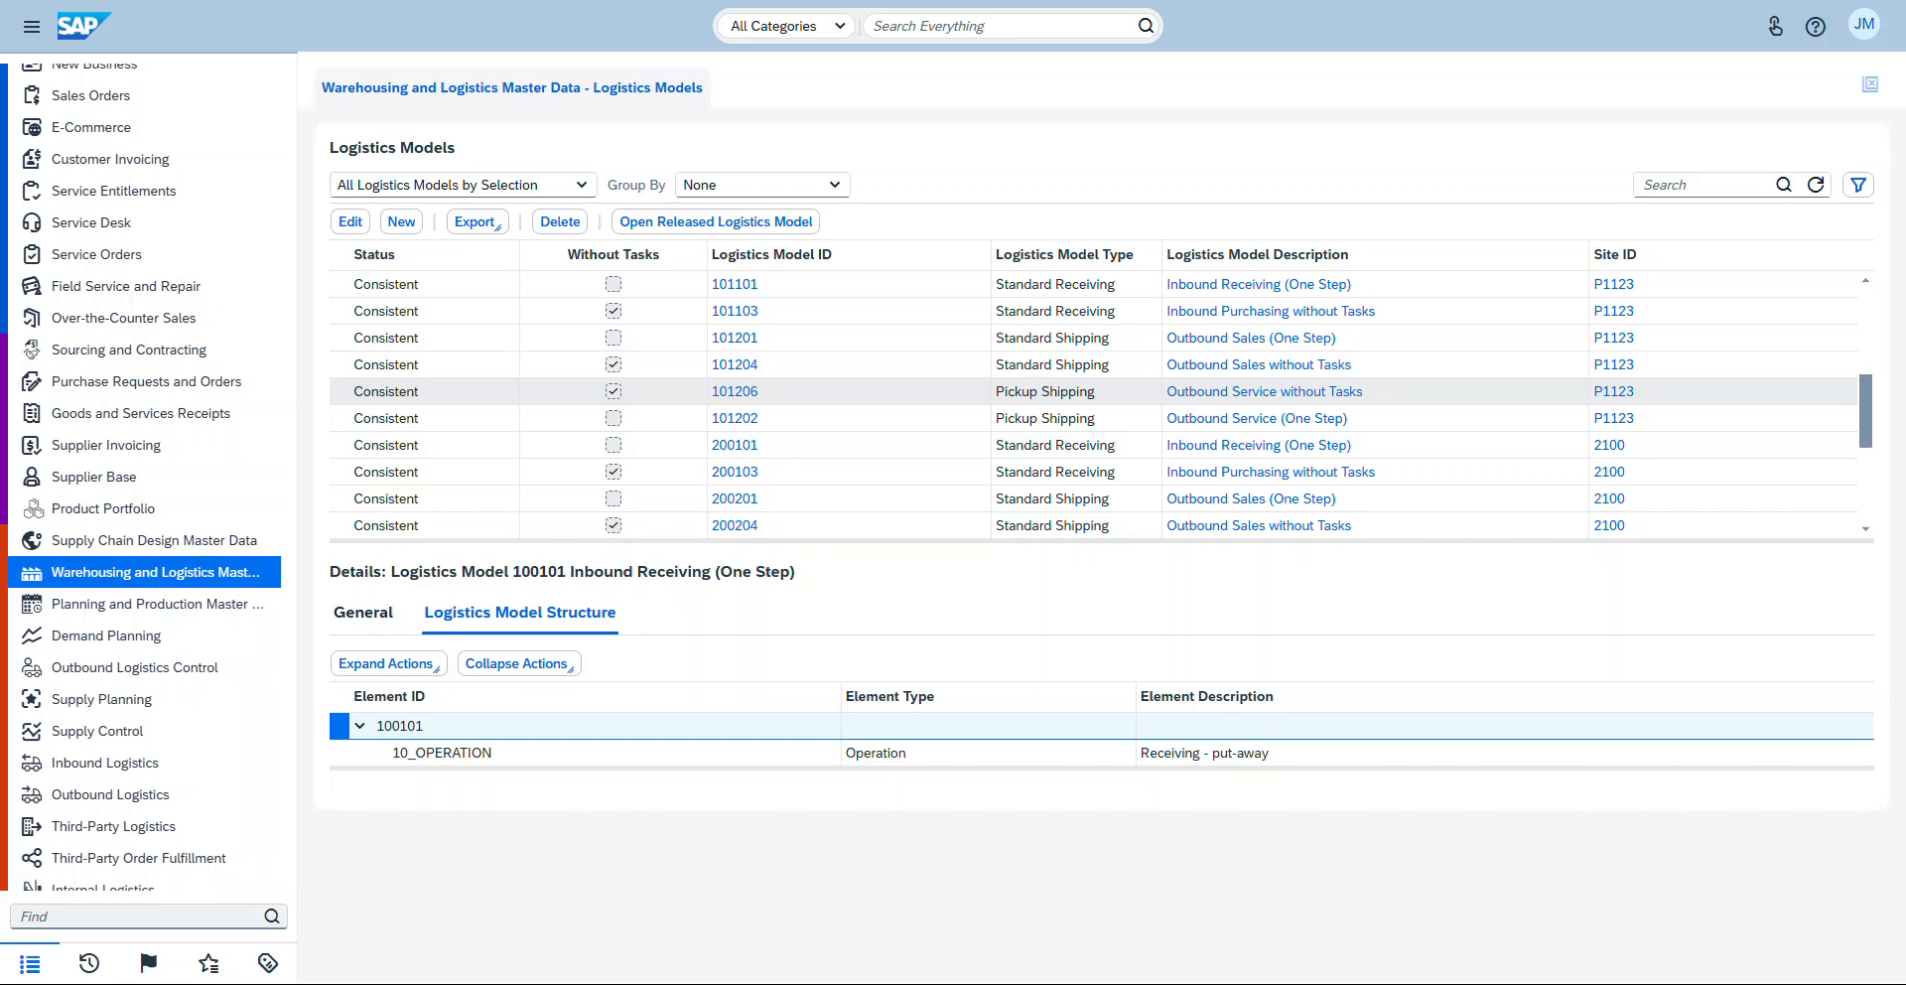
{"action": "scroll", "coordinate": [1092, 397], "scroll_direction": "down", "scroll_amount": 3}
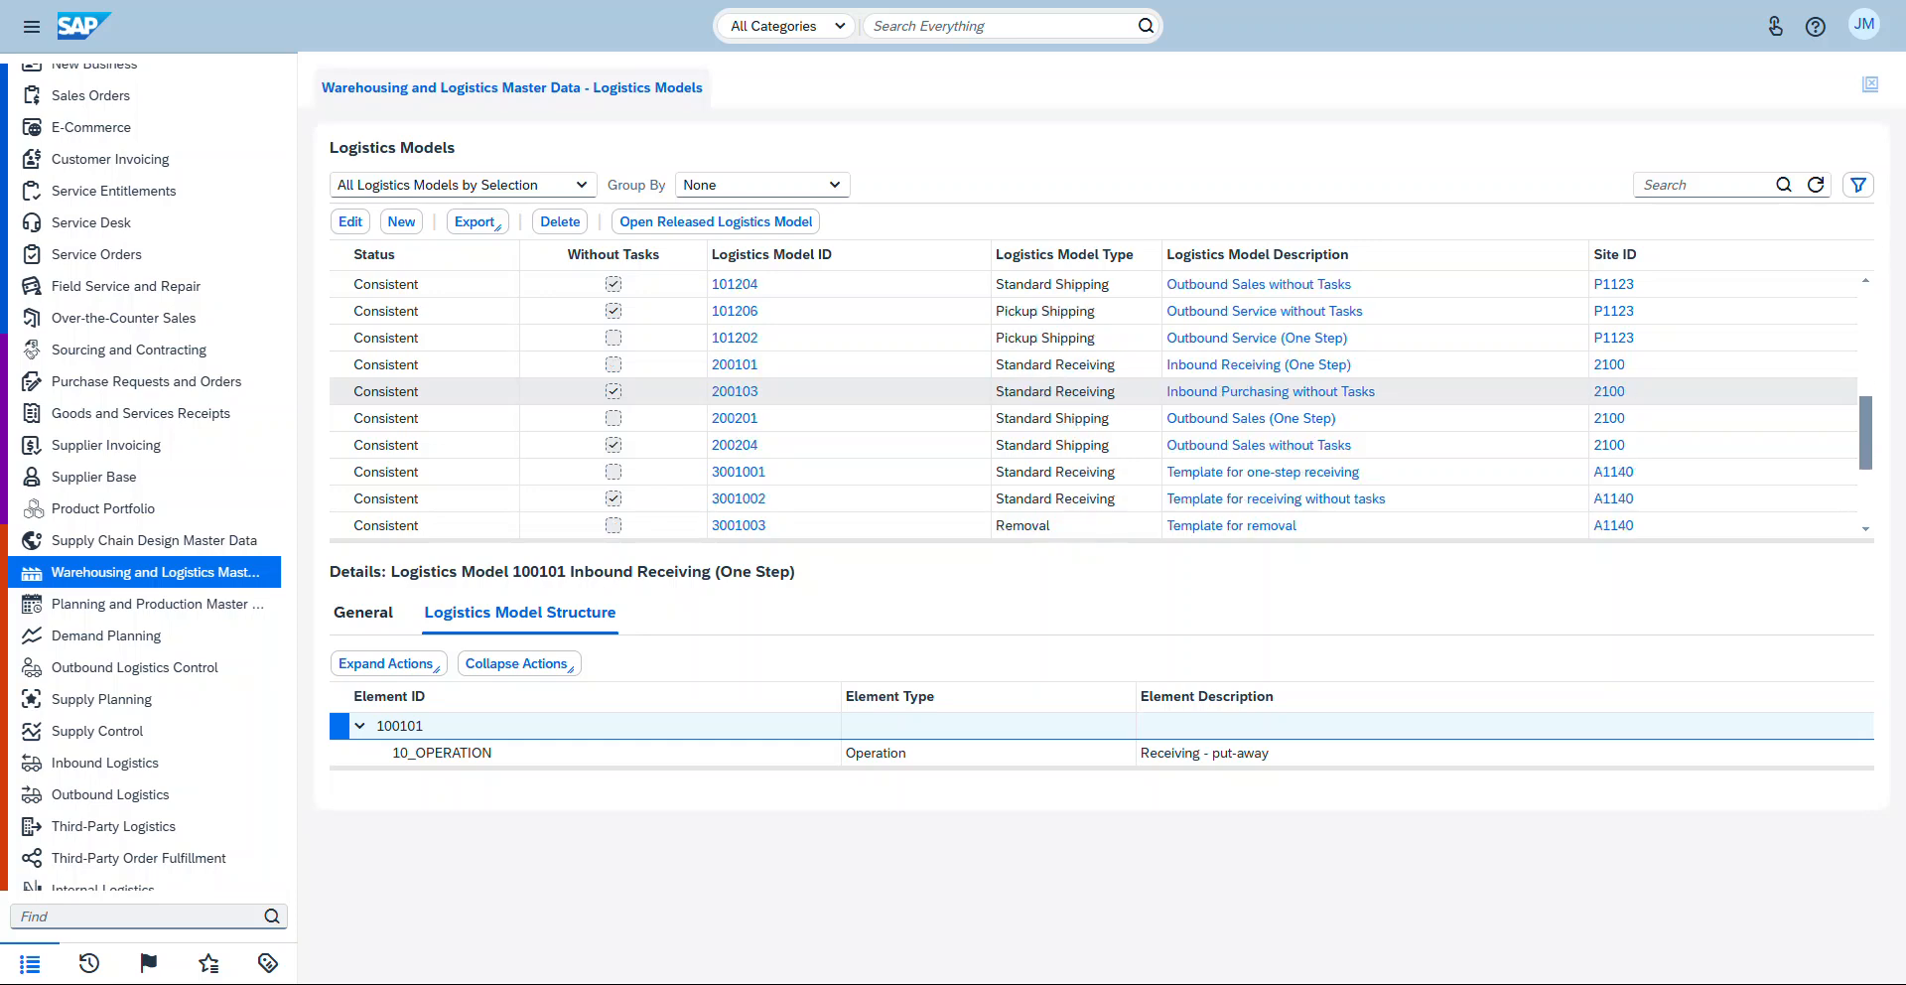
{"action": "scroll", "coordinate": [1092, 407], "scroll_direction": "down", "scroll_amount": 6}
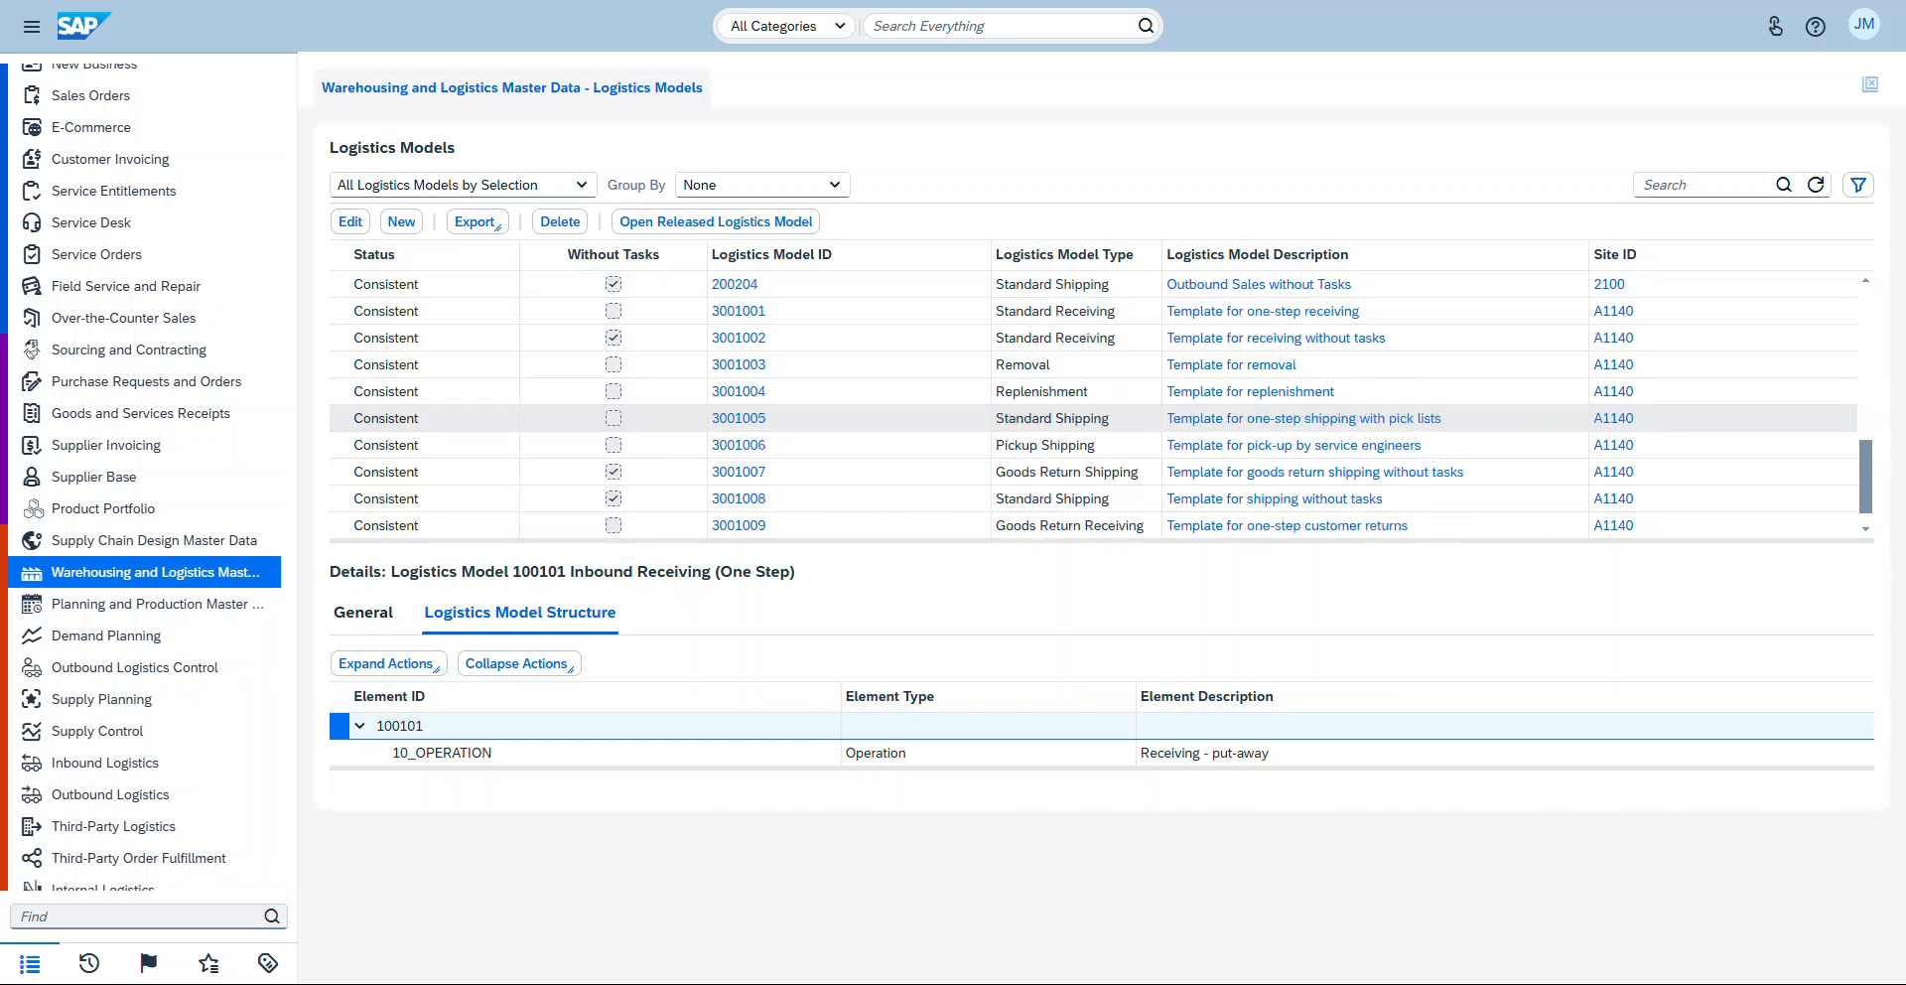